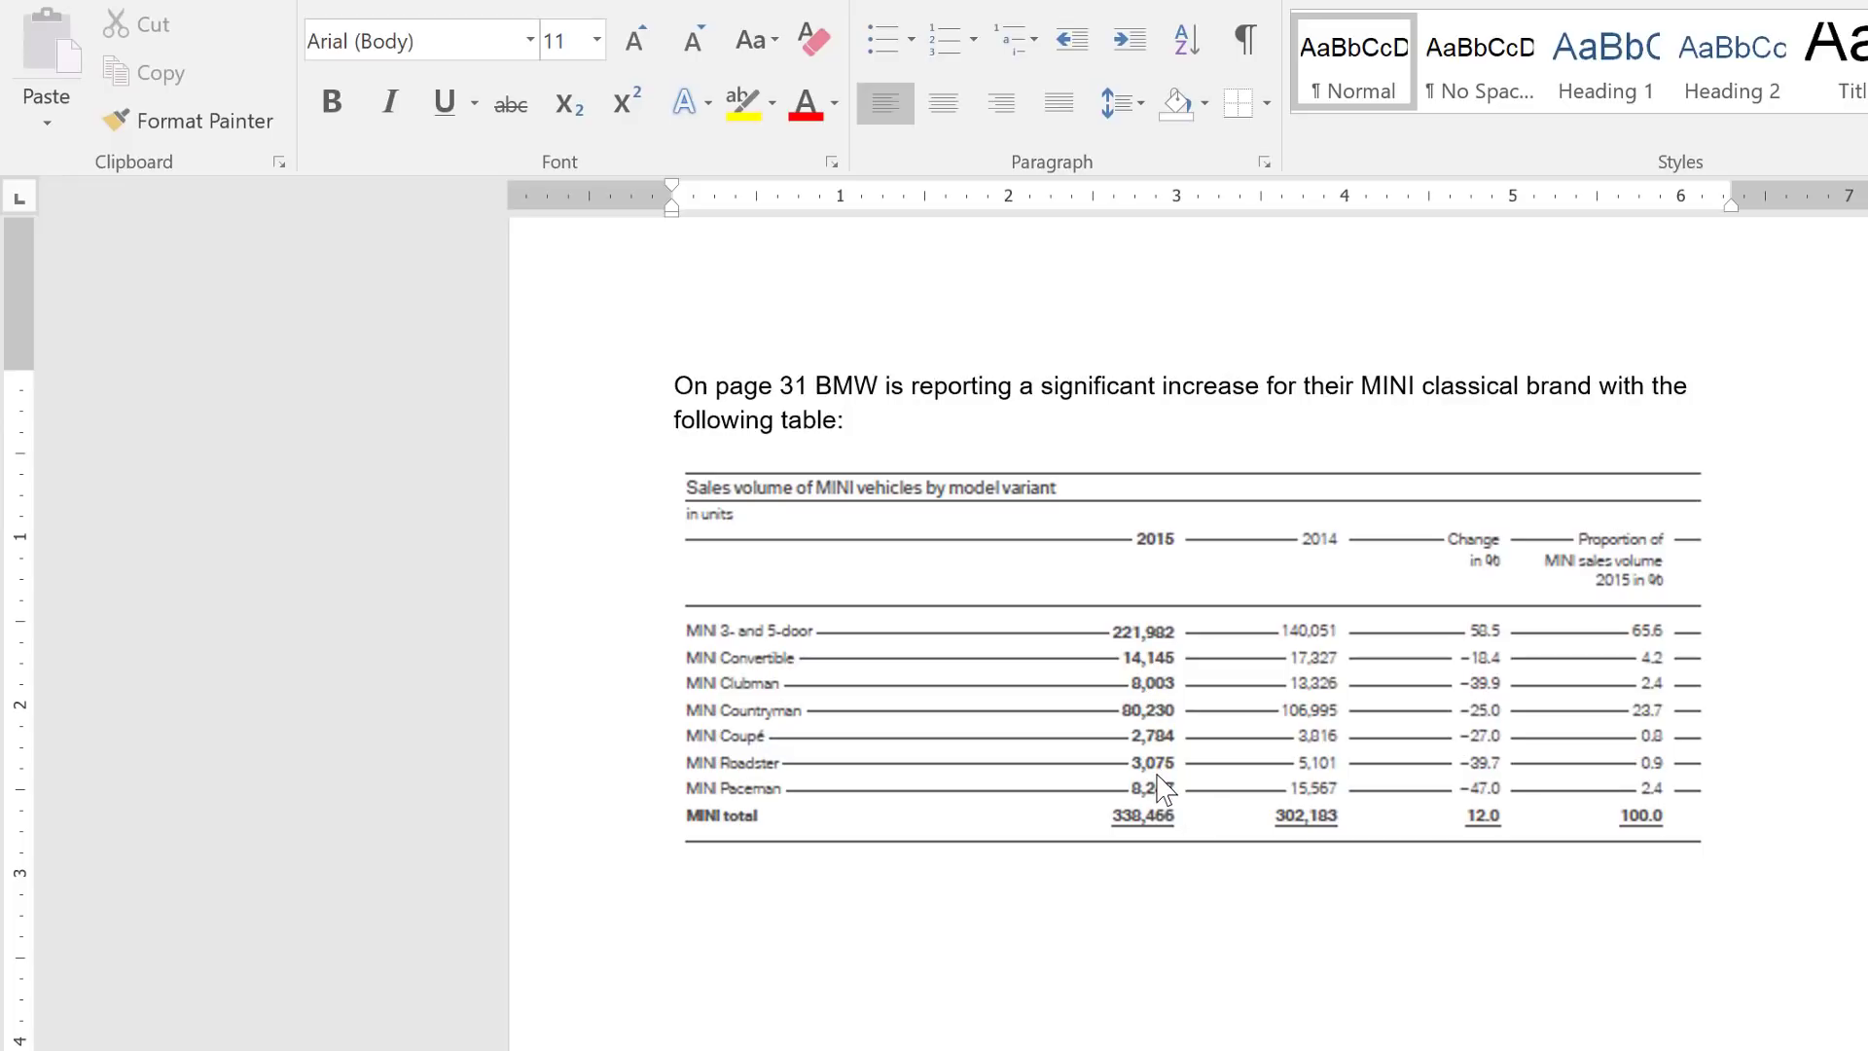
scroll(1159, 785, down, 15)
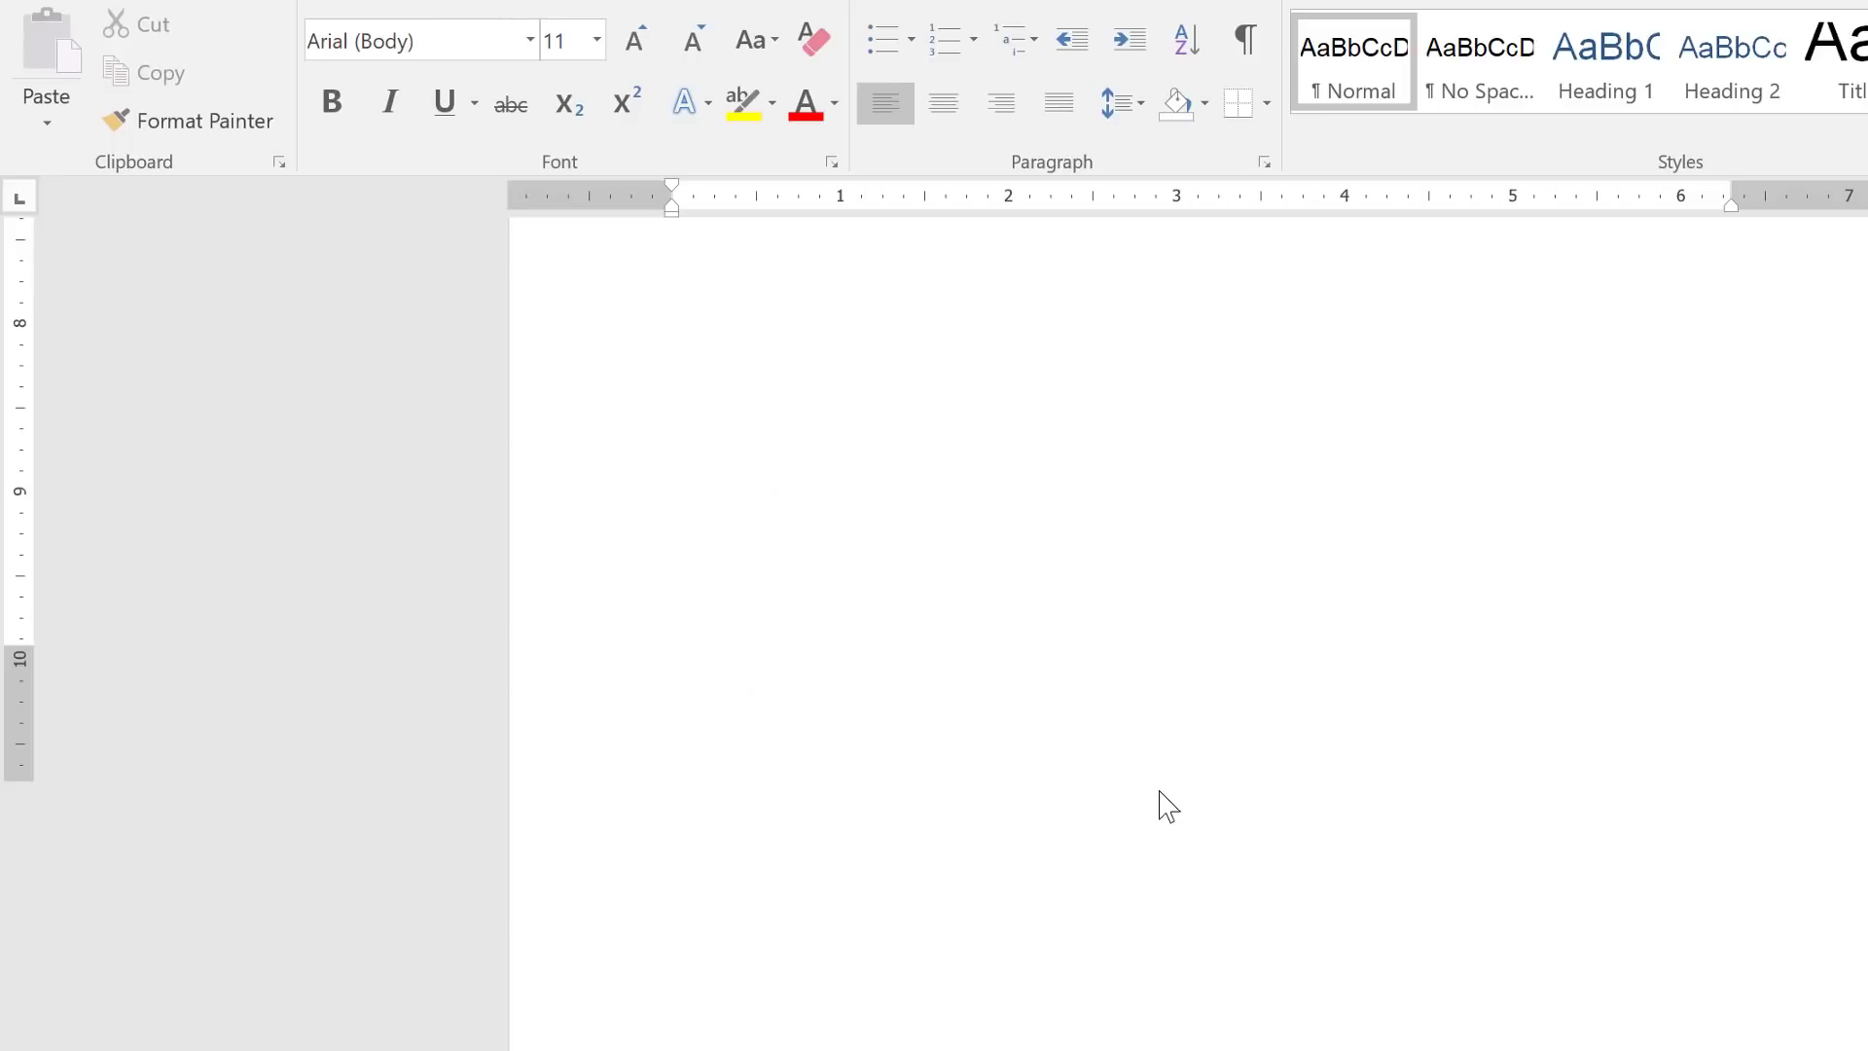
scroll(1160, 797, down, 1)
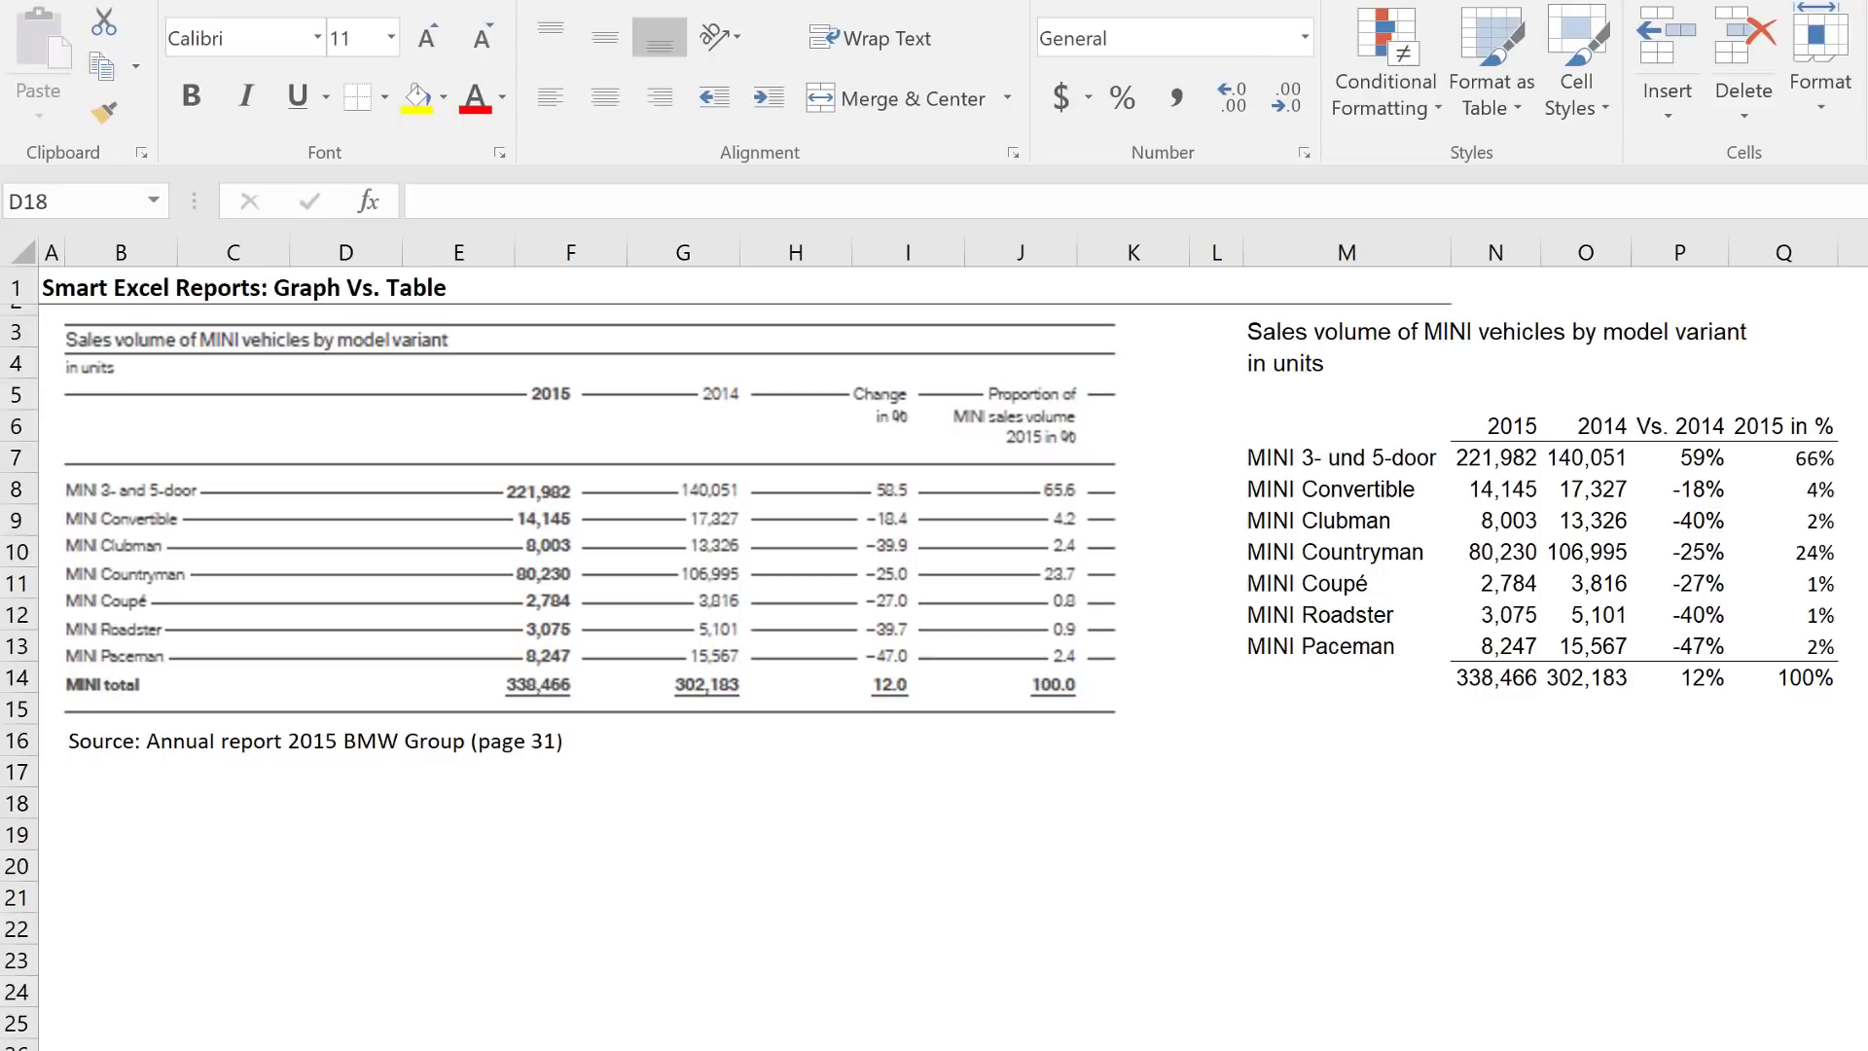
Examine the 2015 and 2014 figures, their SUM totals, and the Vs. 2014 and 2015 in % formulas in the MINI sales table
click(1495, 457)
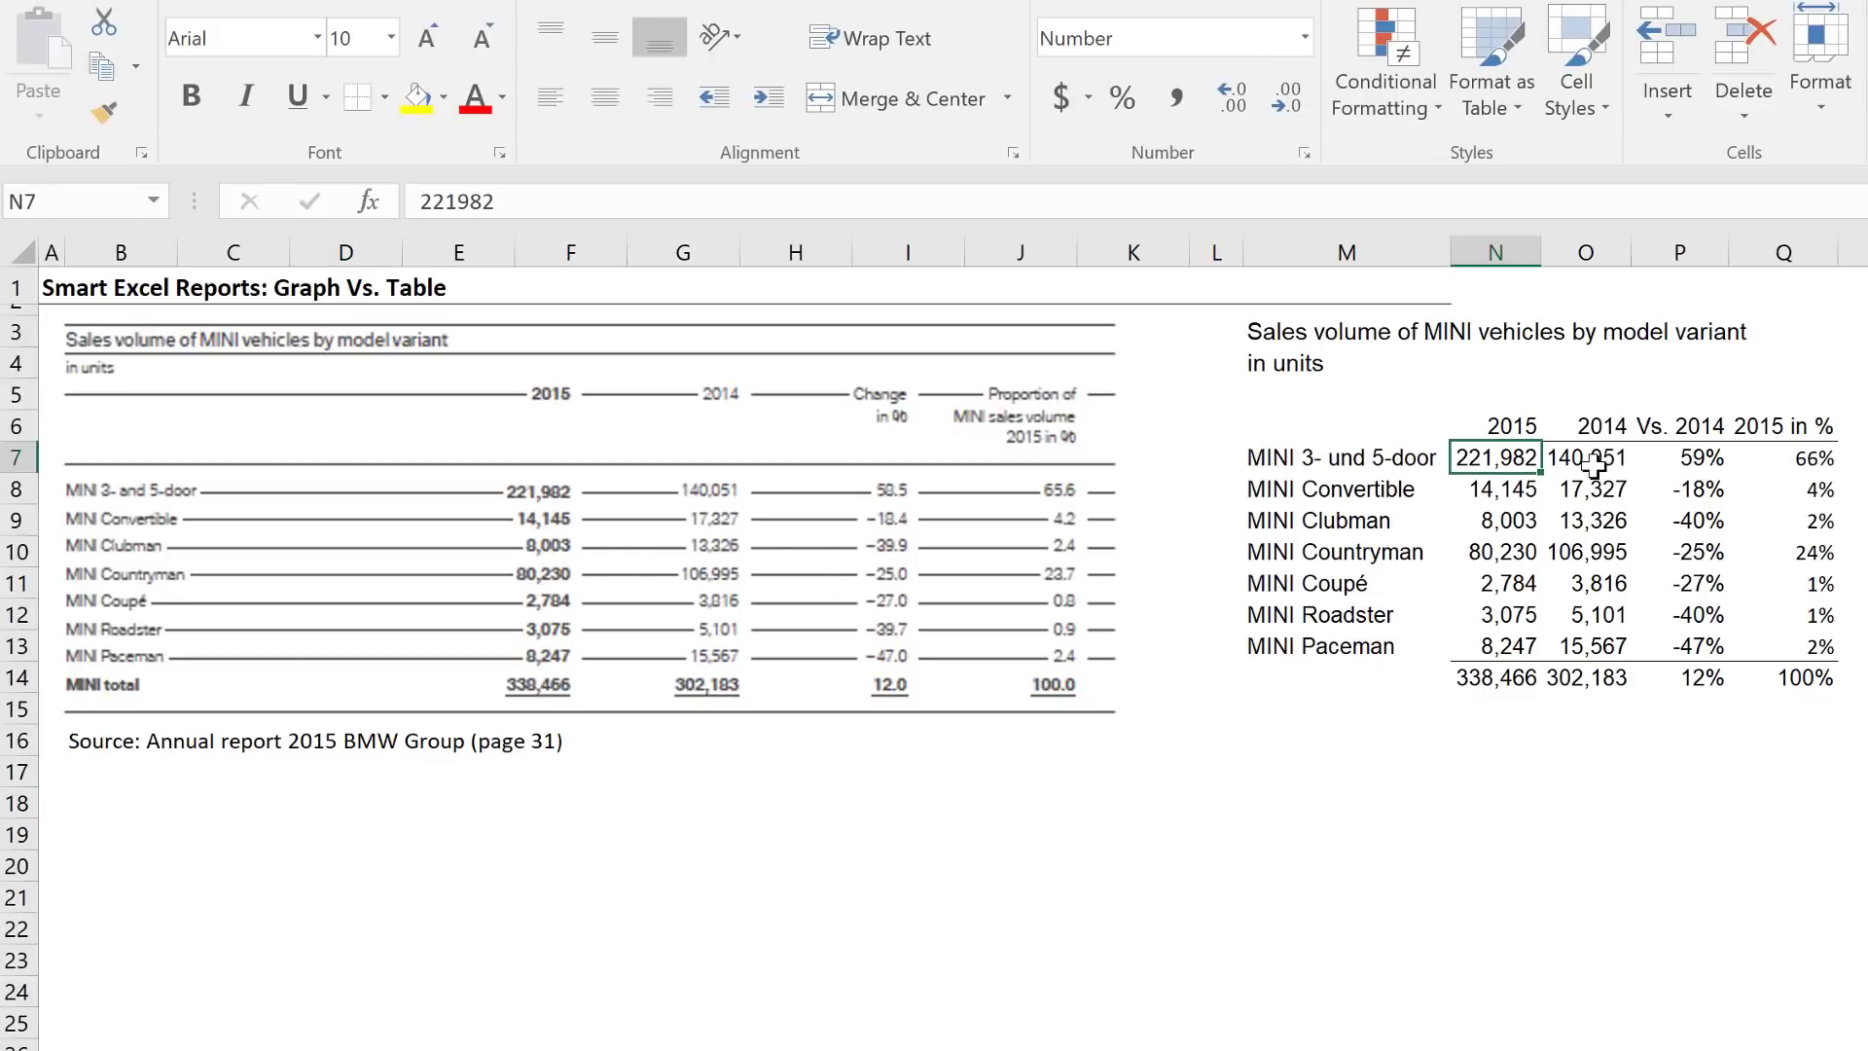
drag(1517, 426, 1498, 678)
click(1498, 678)
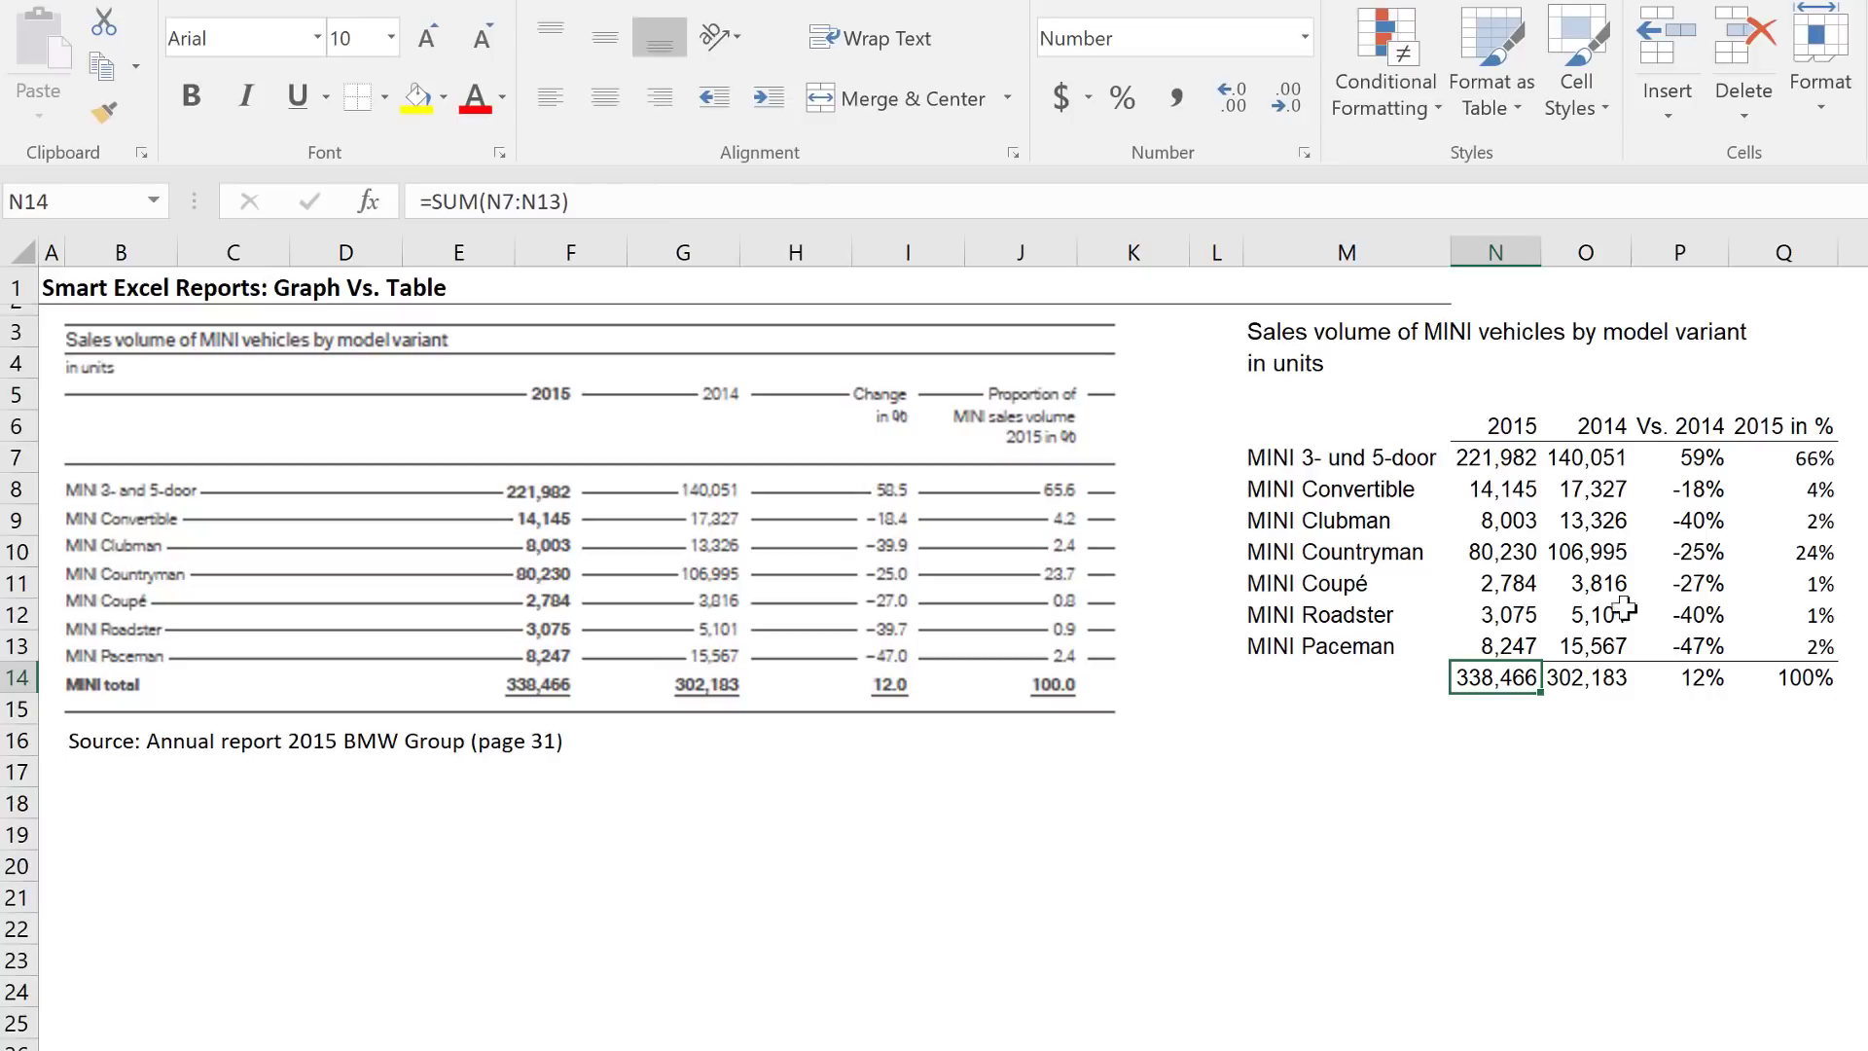
click(1605, 678)
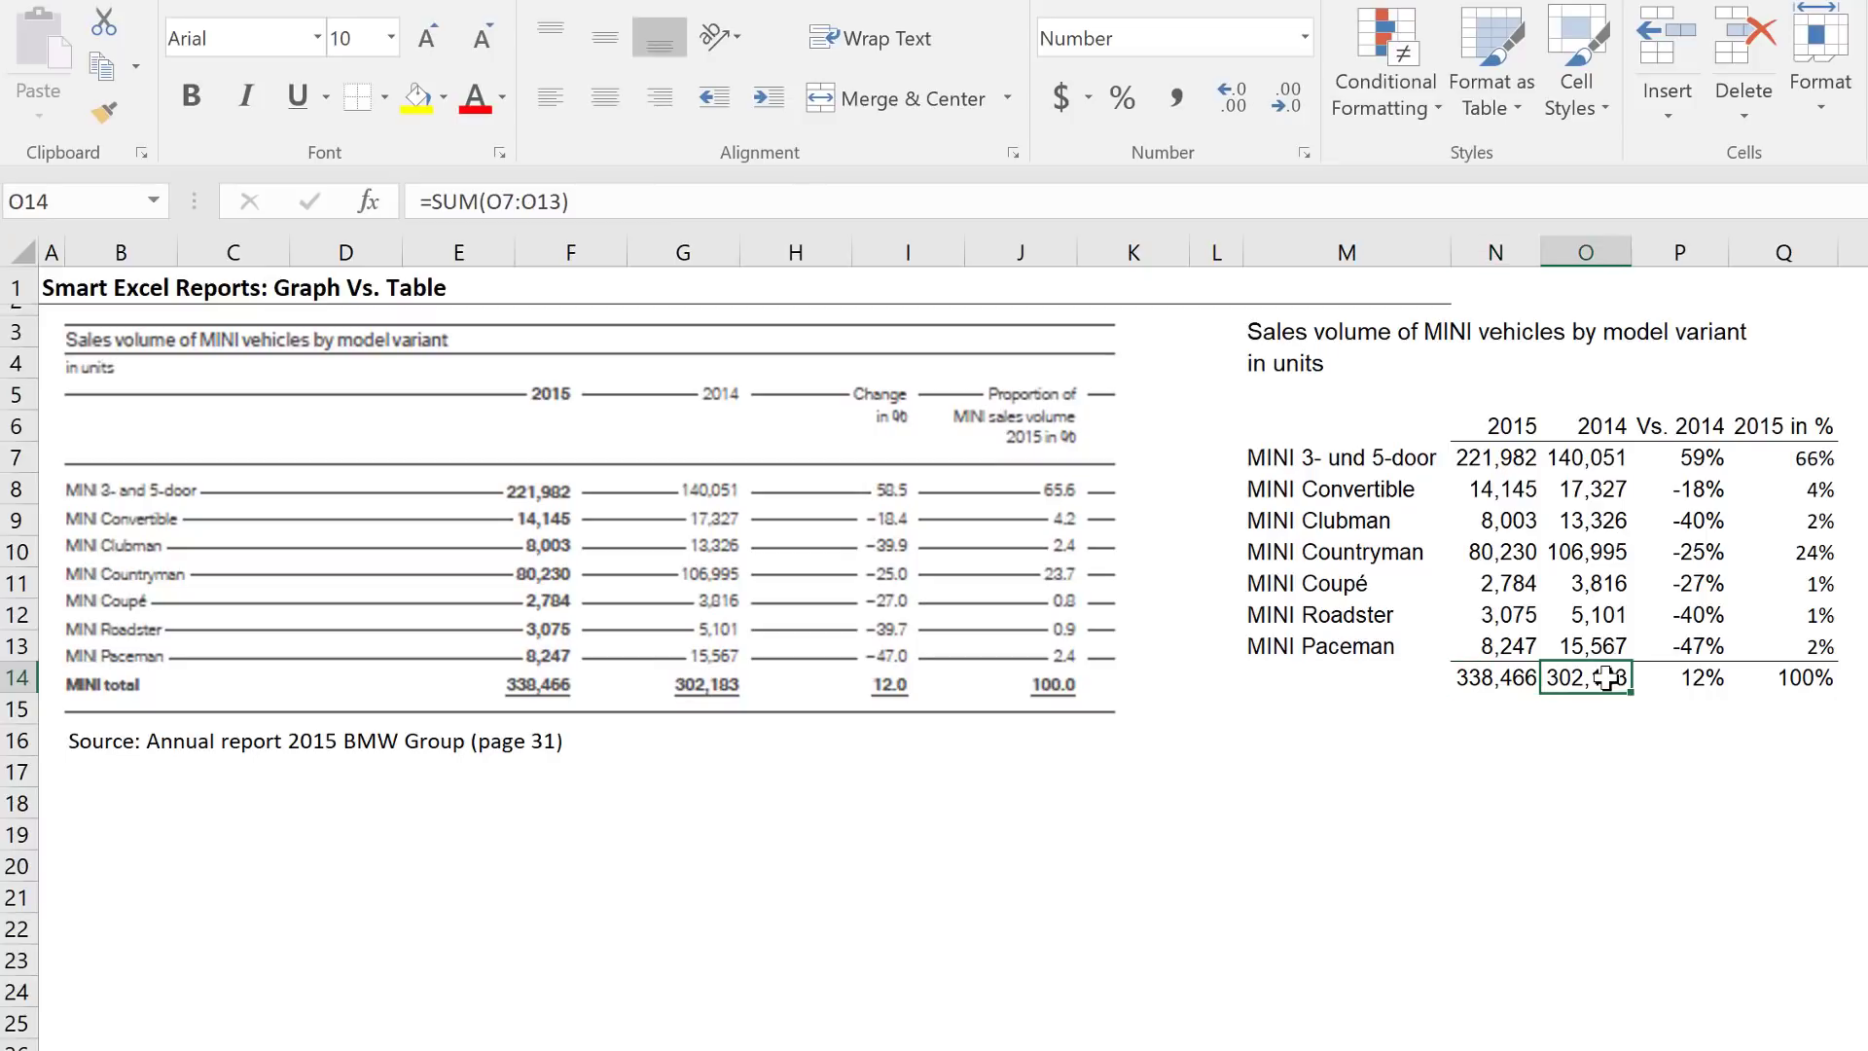
click(1688, 455)
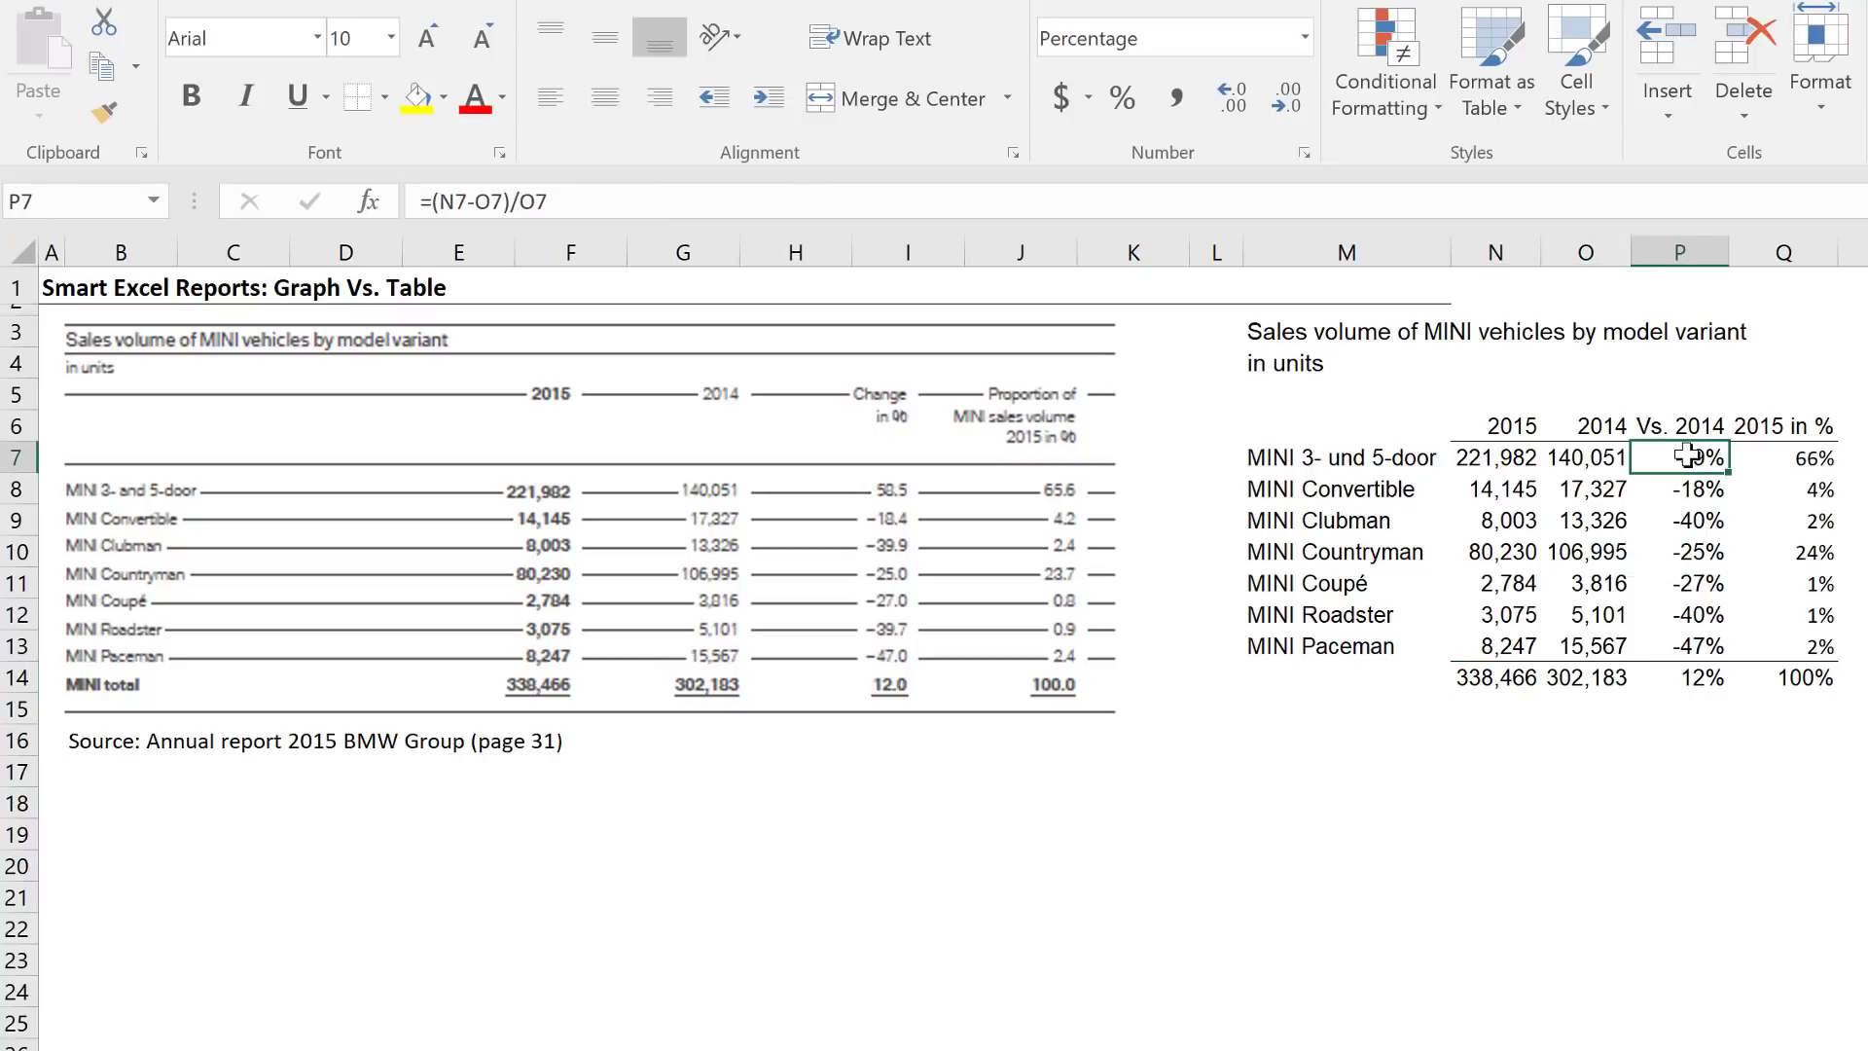
click(591, 213)
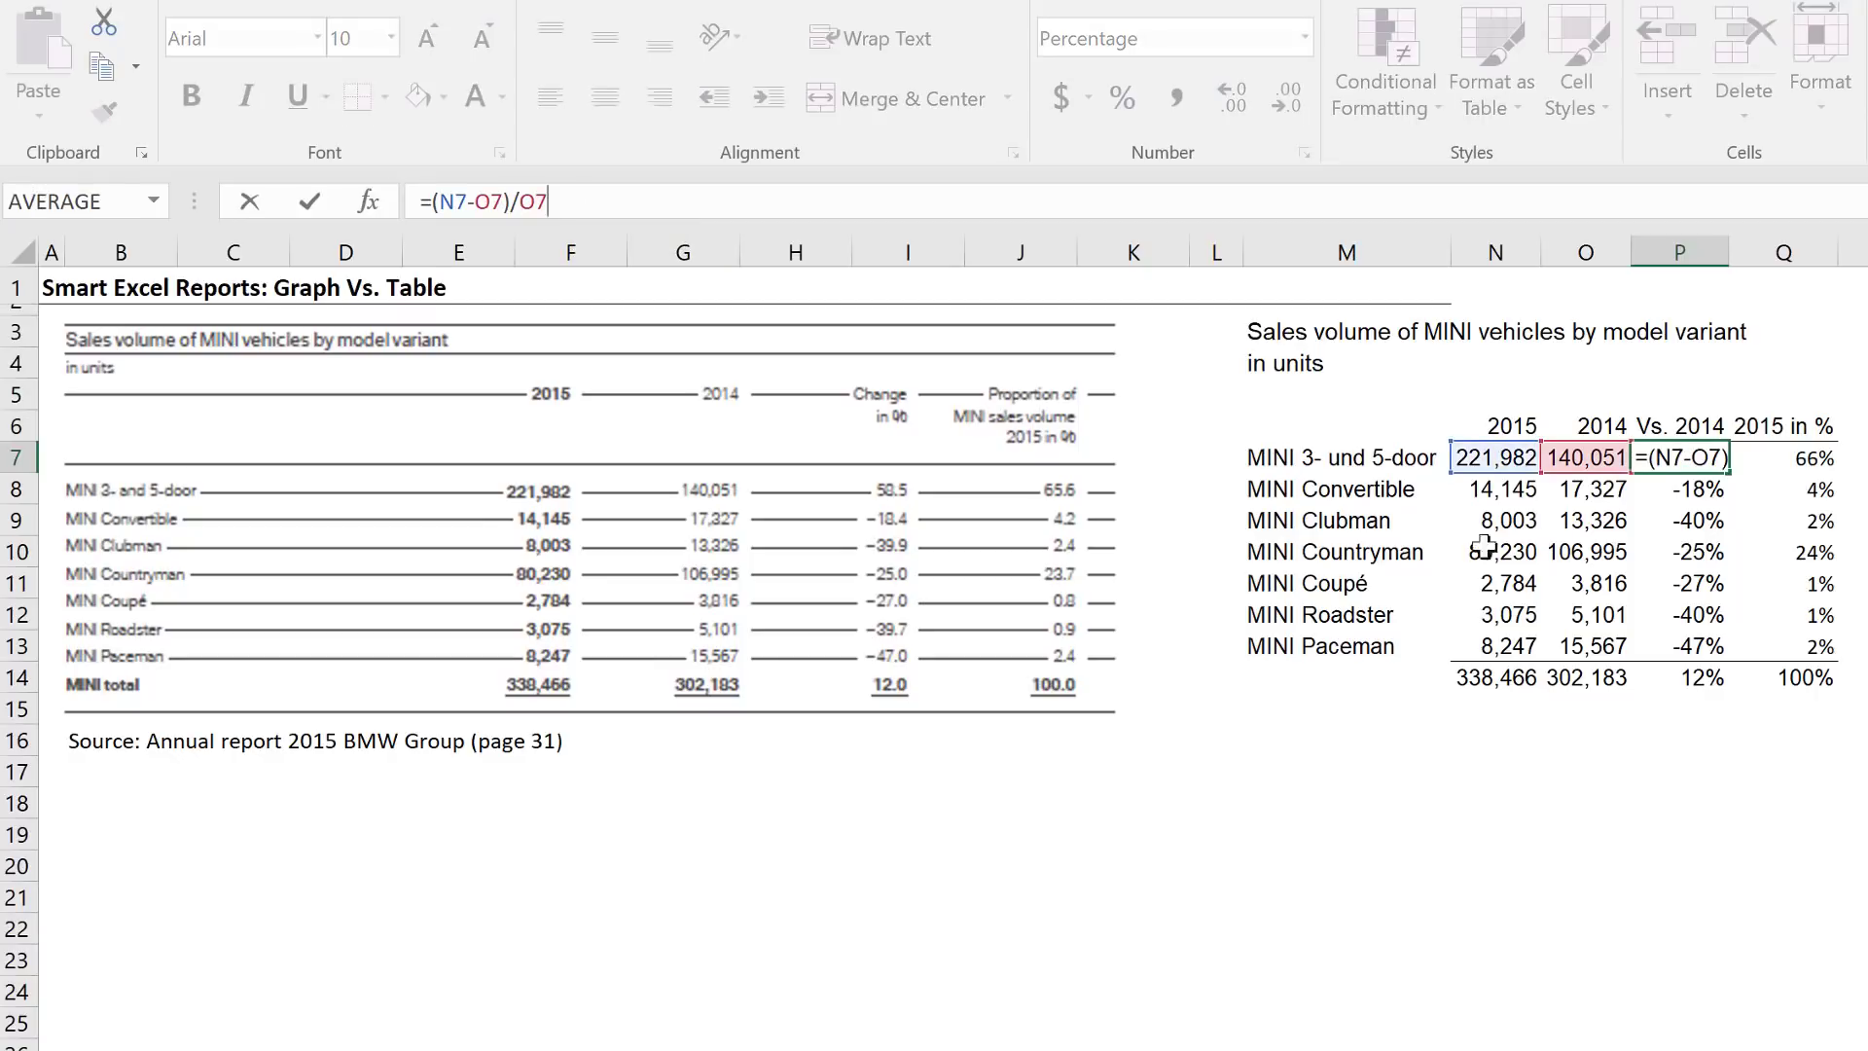
key(ctrl+Return)
click(1801, 457)
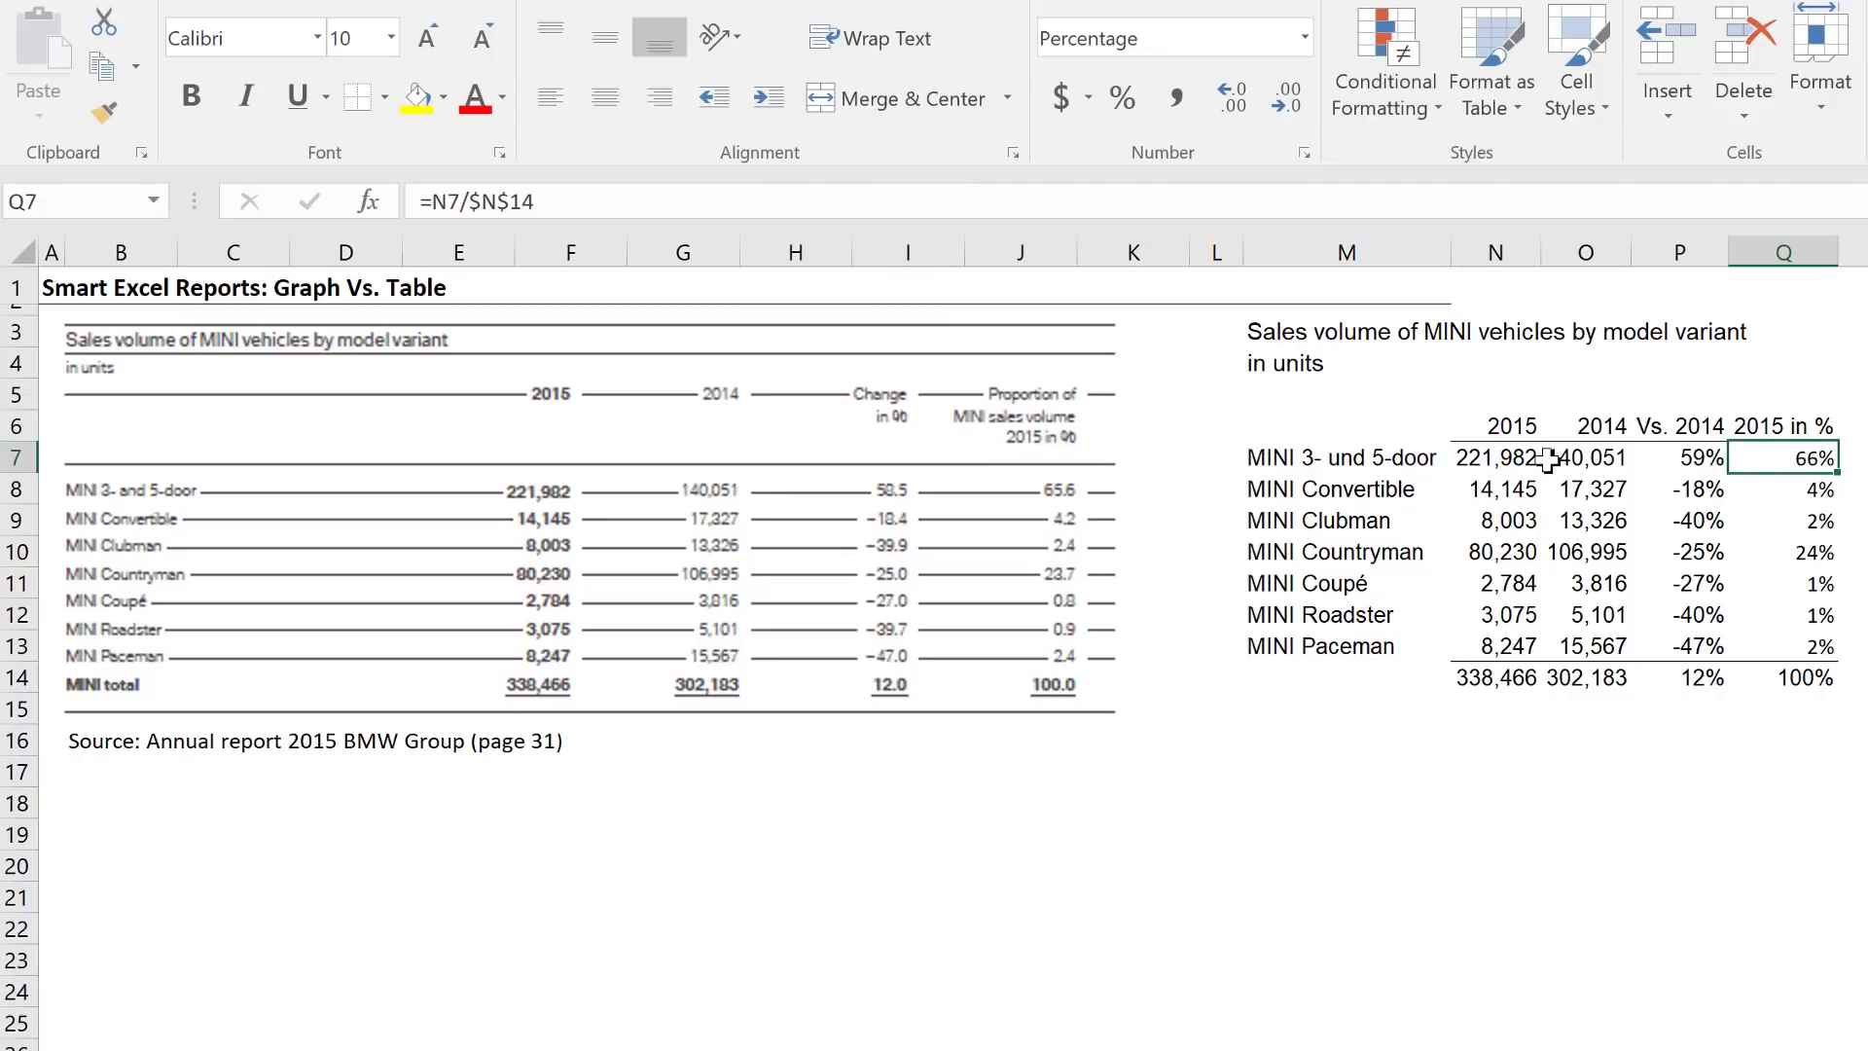
click(630, 200)
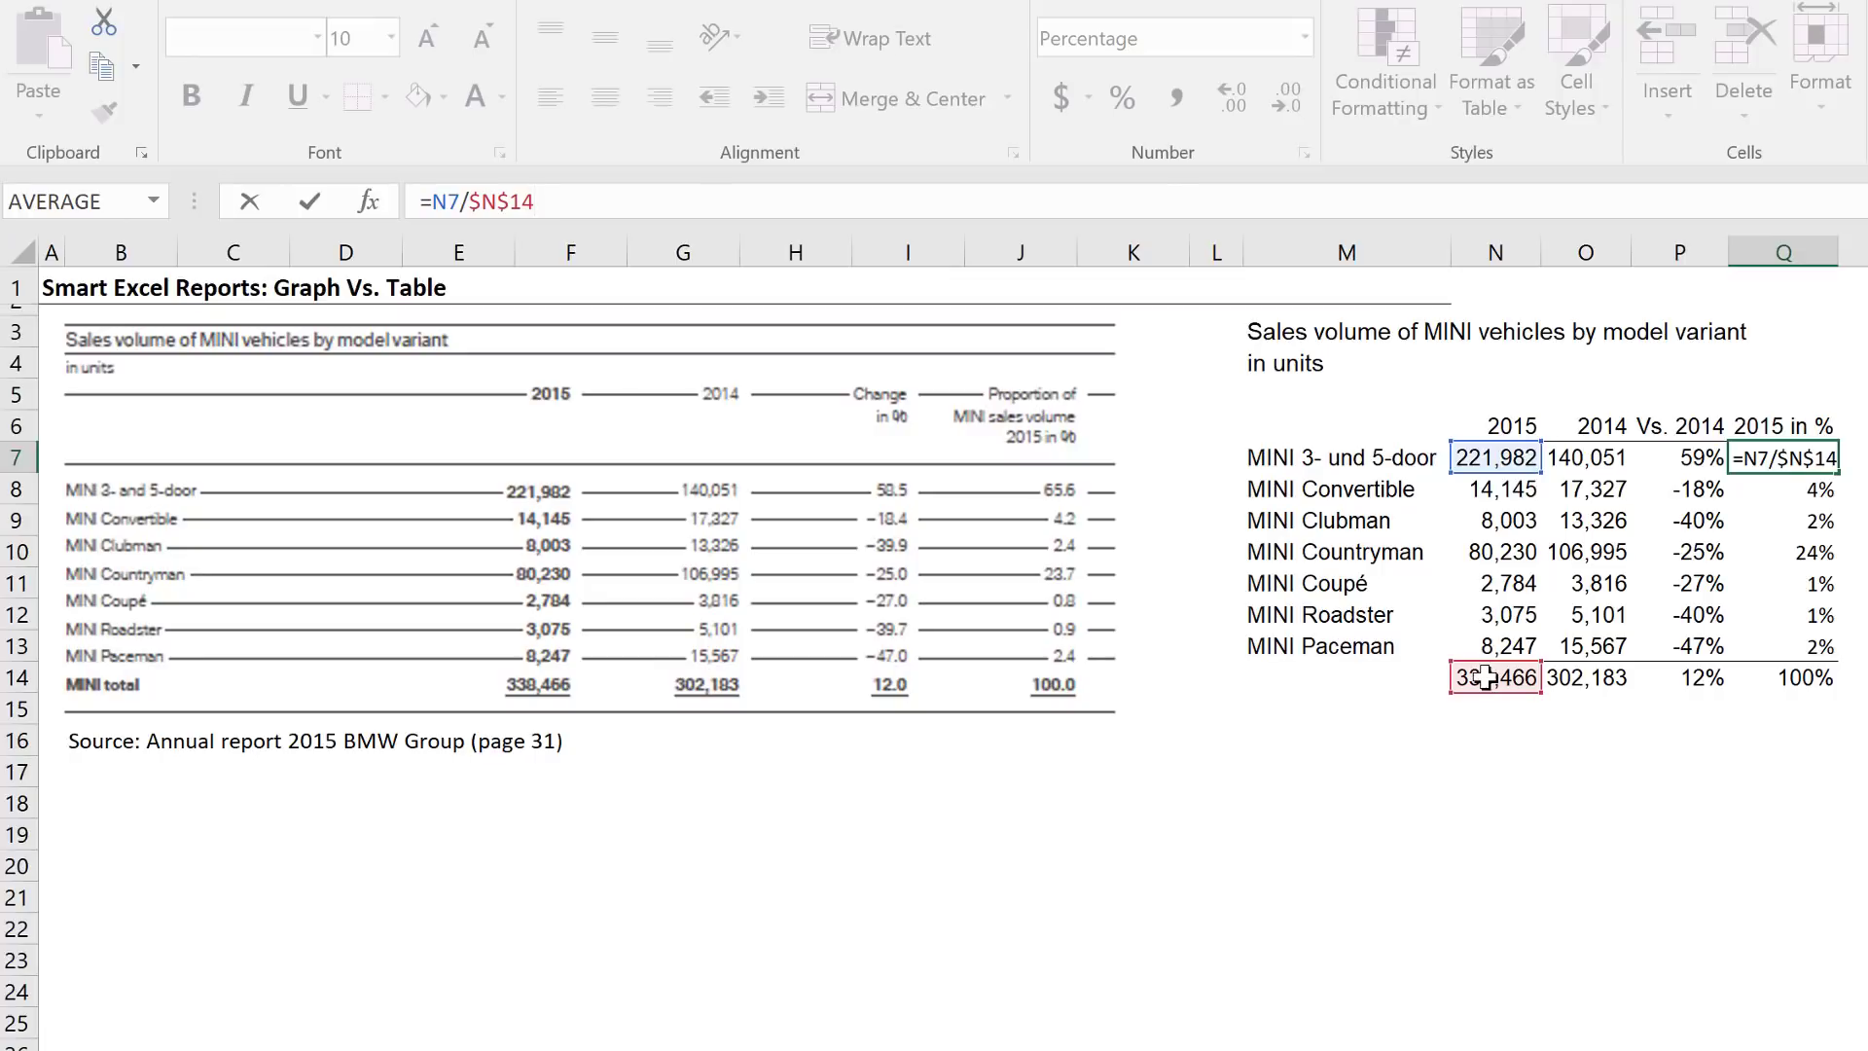
key(ctrl+Return)
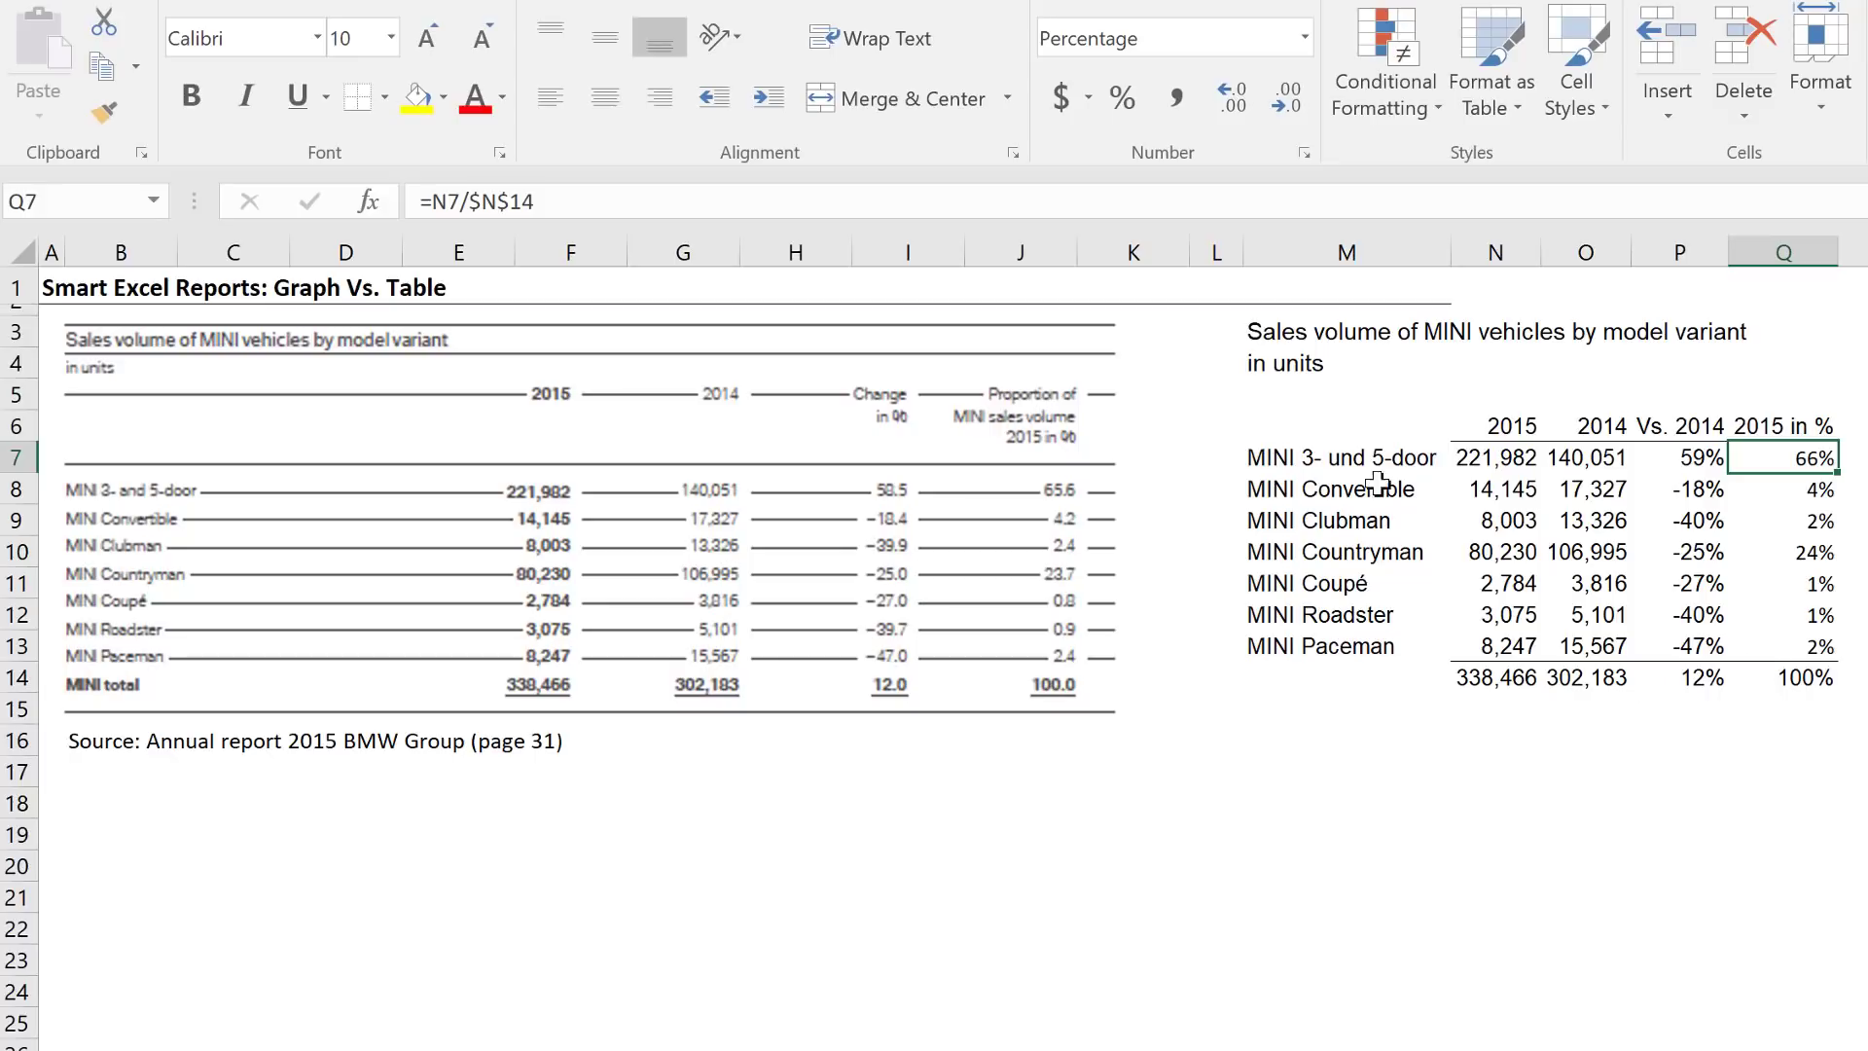
Insert a clustered bar chart from the model names in M6:M13 and the 2015 in % data in Q6:Q13
click(1357, 438)
drag(1357, 437, 1367, 644)
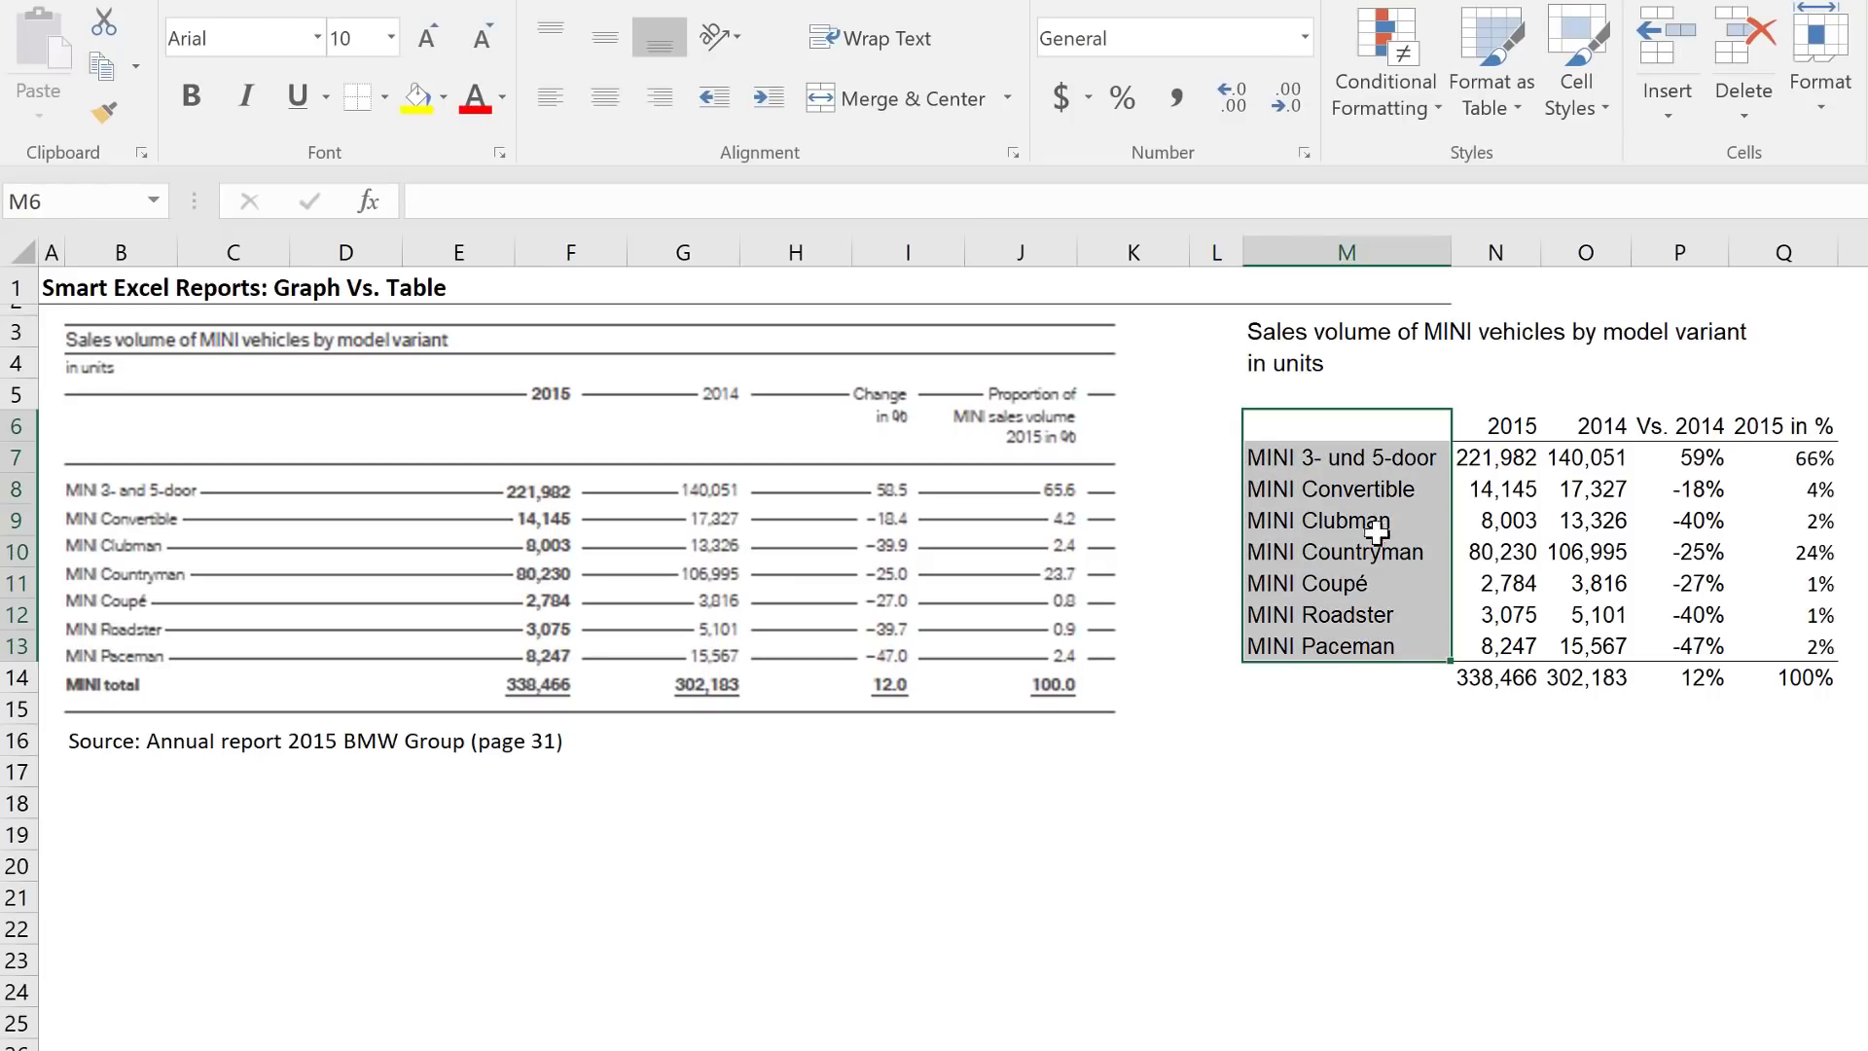
drag(1371, 428, 1379, 645)
drag(1783, 426, 1805, 637)
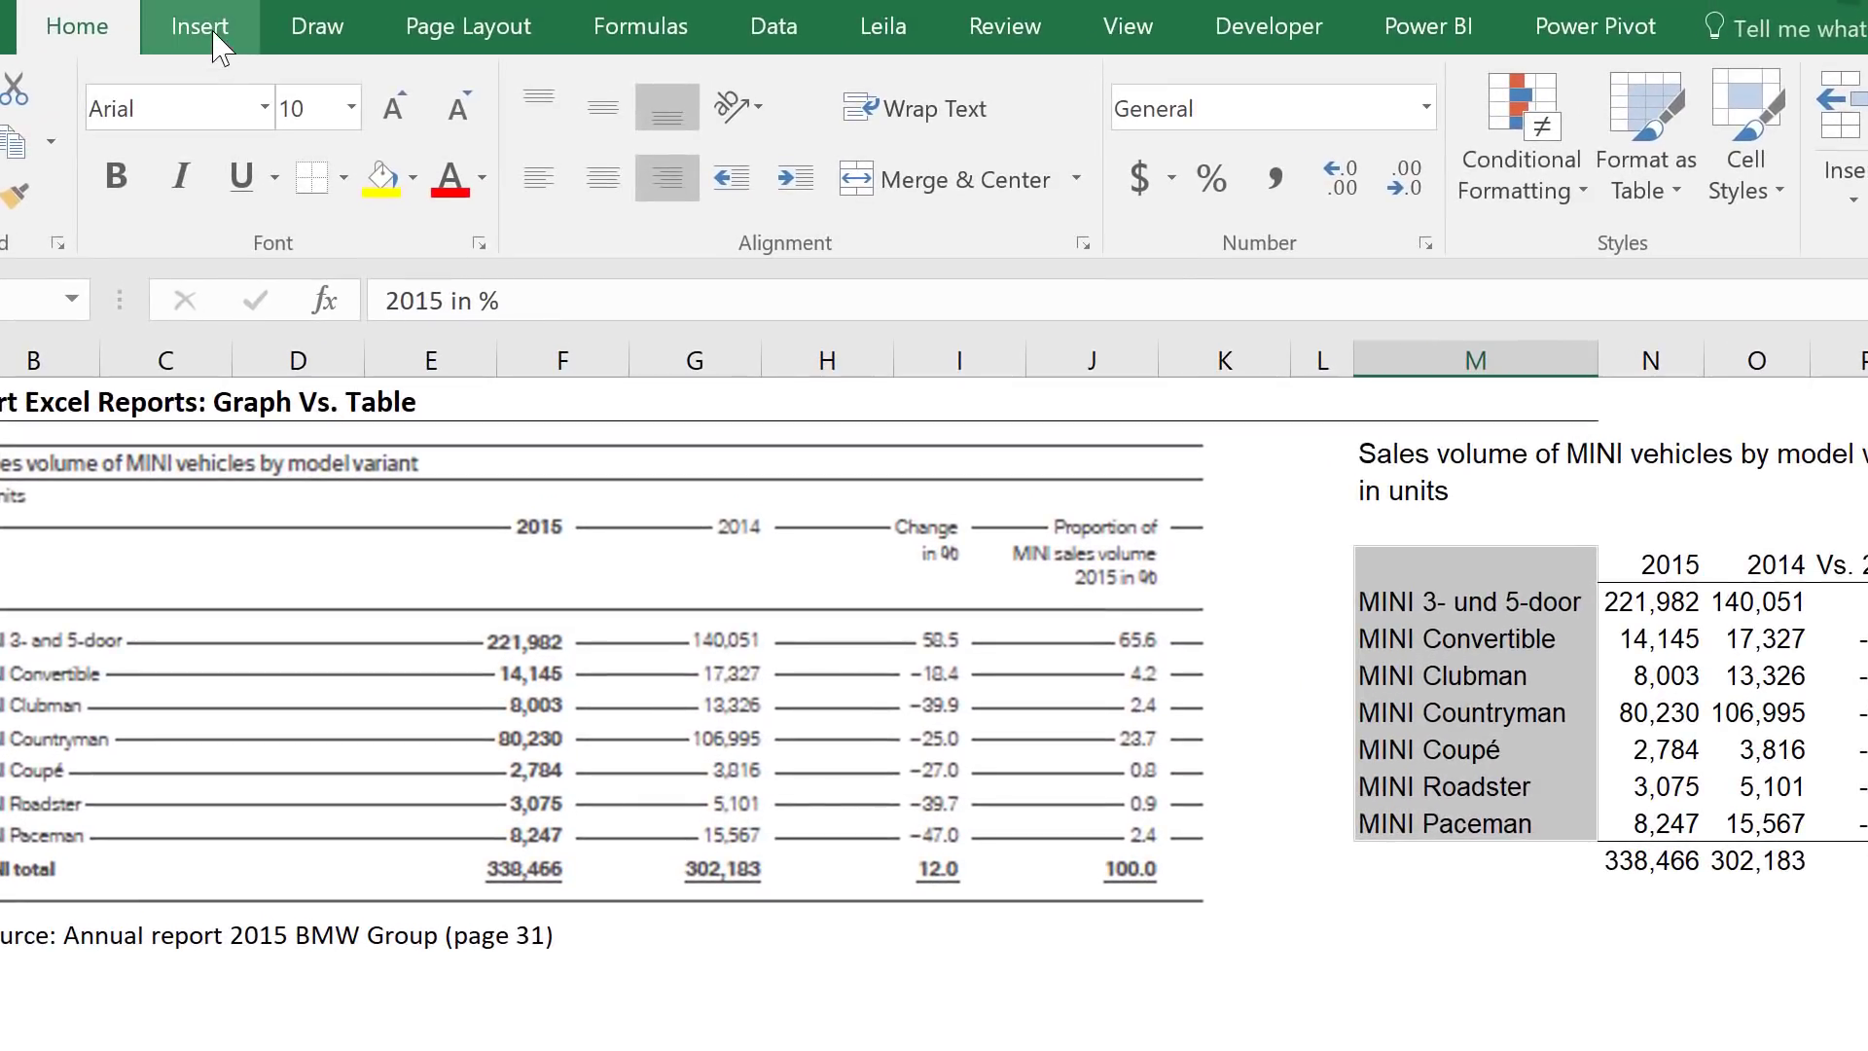
click(213, 14)
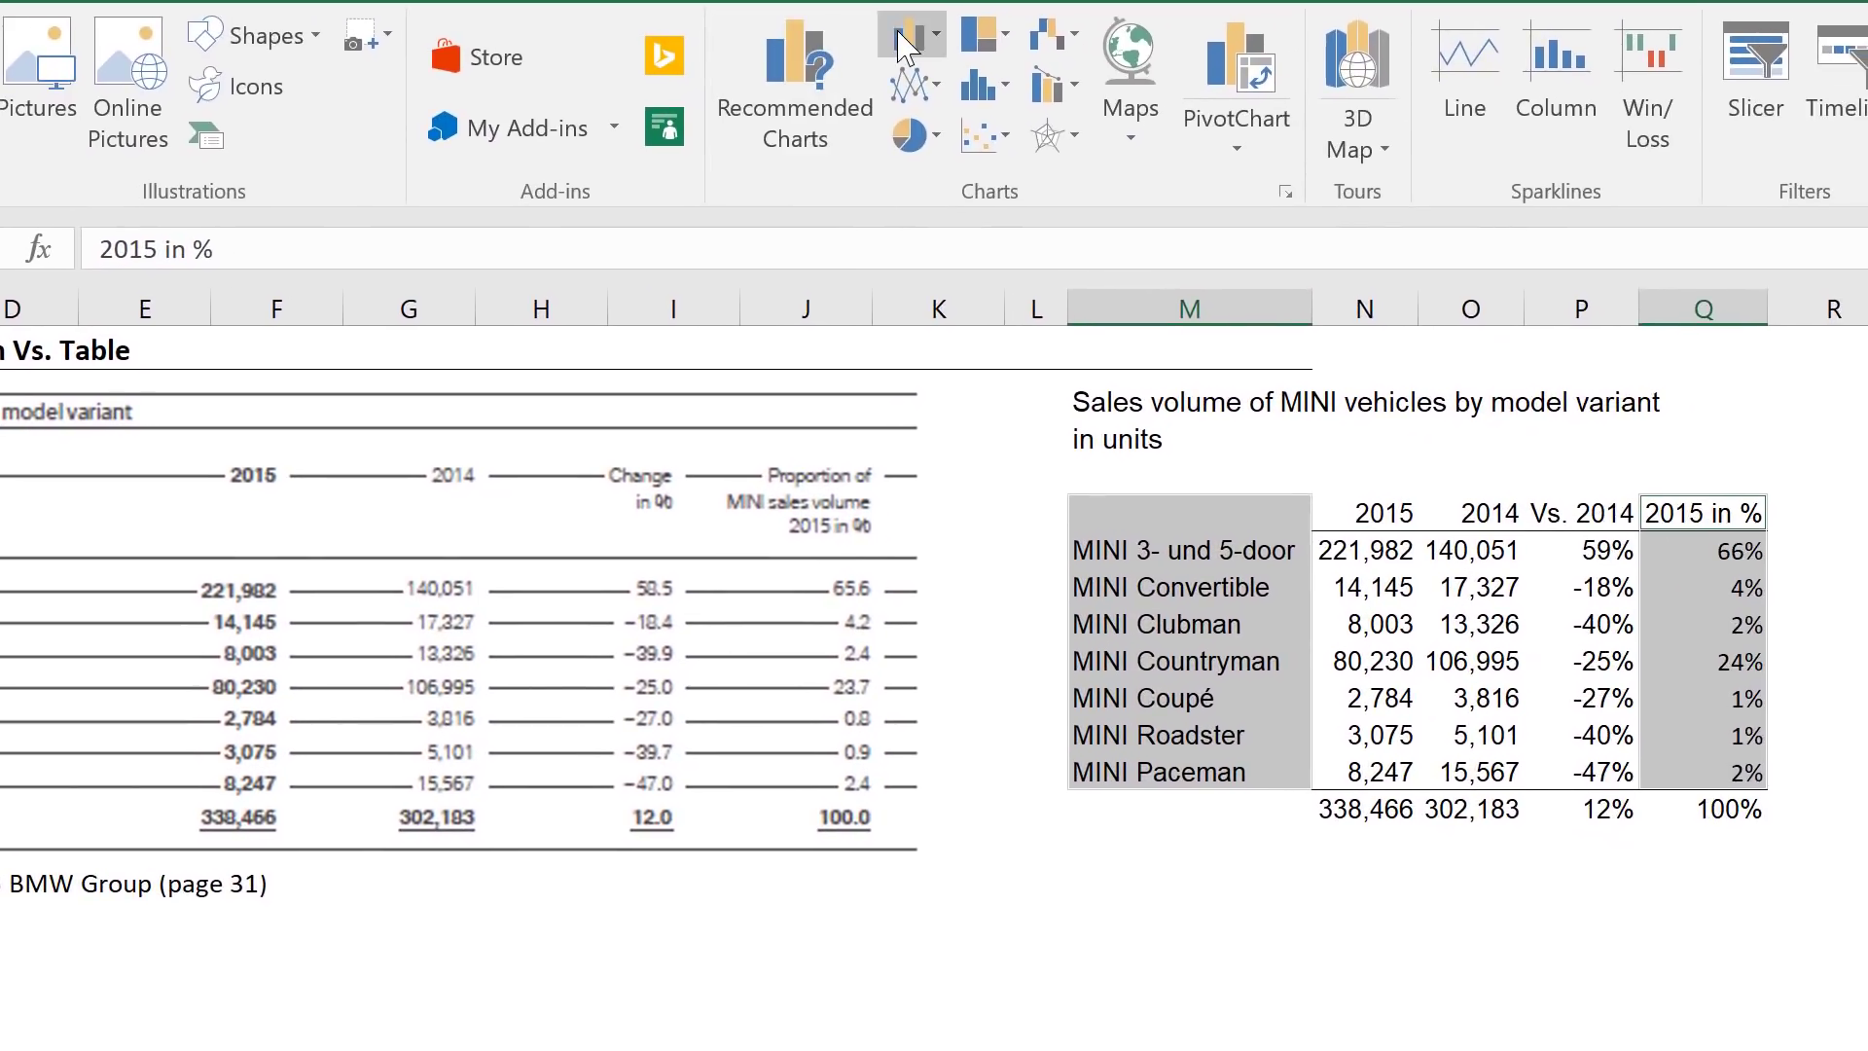
click(1193, 86)
click(936, 434)
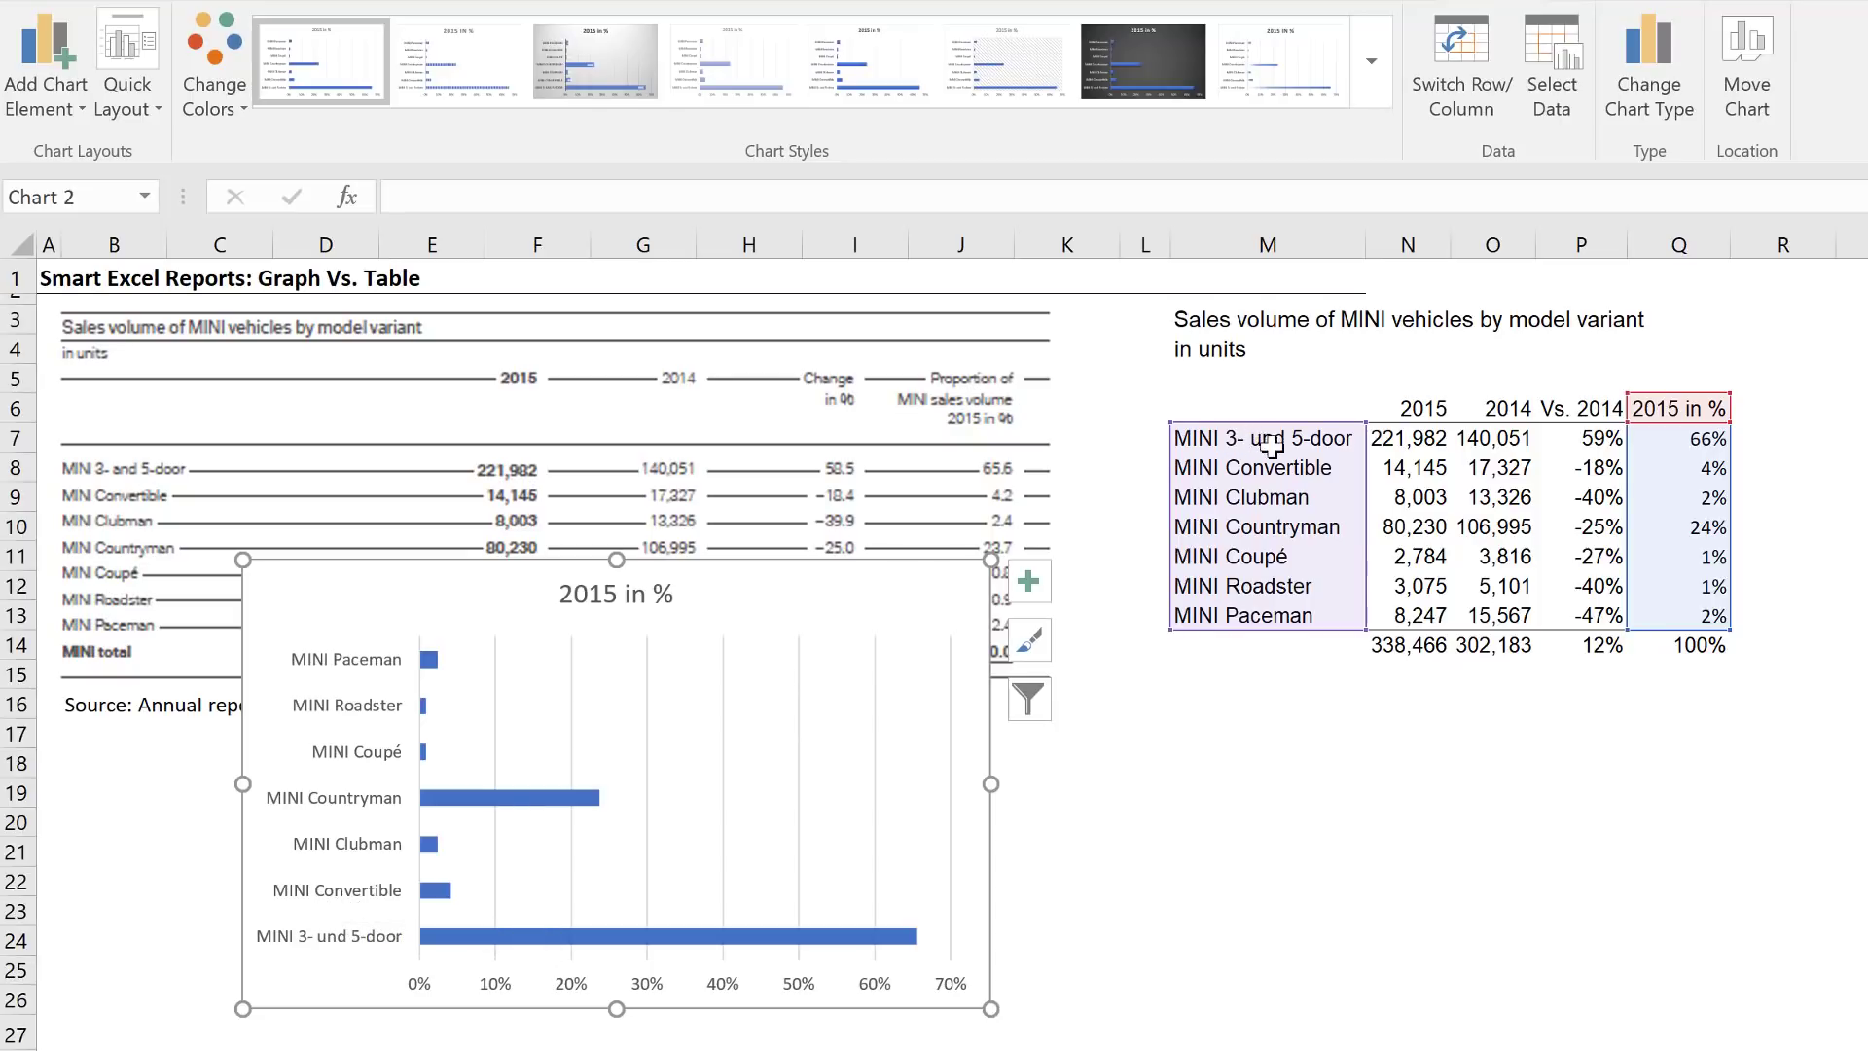
Reverse the category order on the chart's vertical axis so it matches the table's order
click(342, 938)
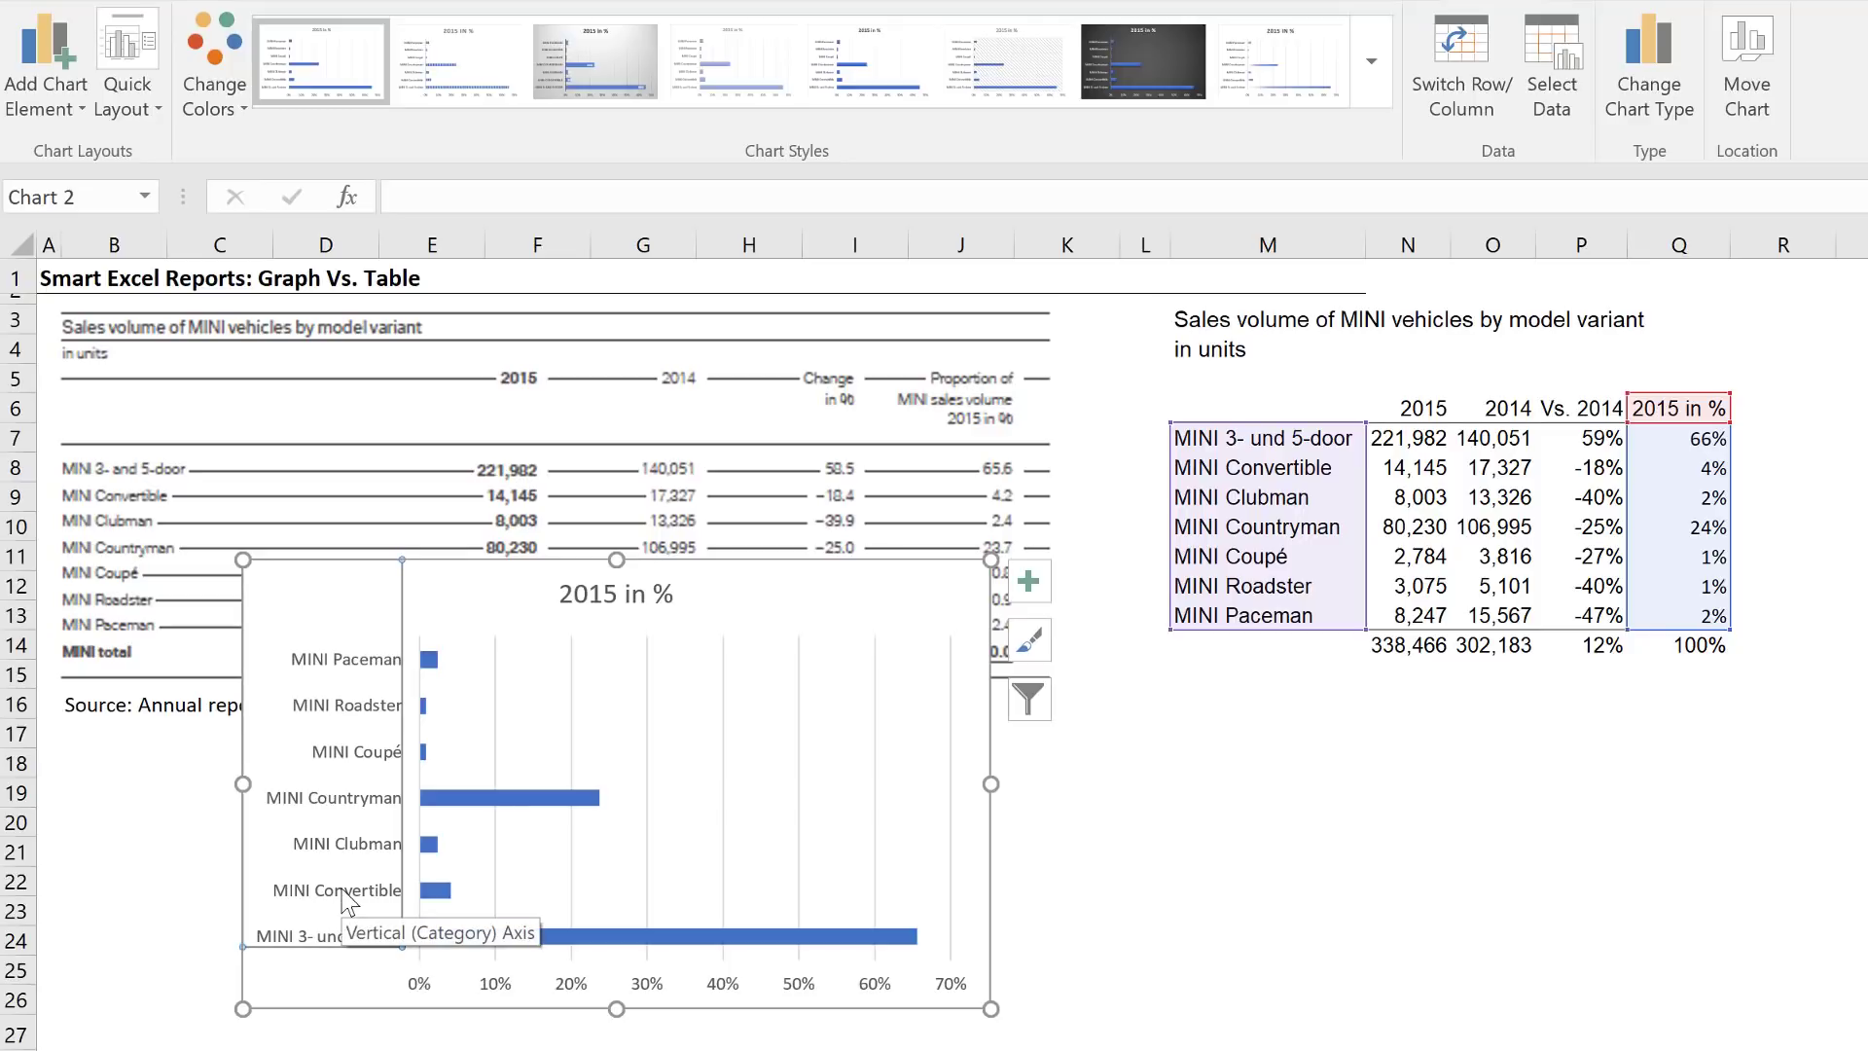
double_click(342, 902)
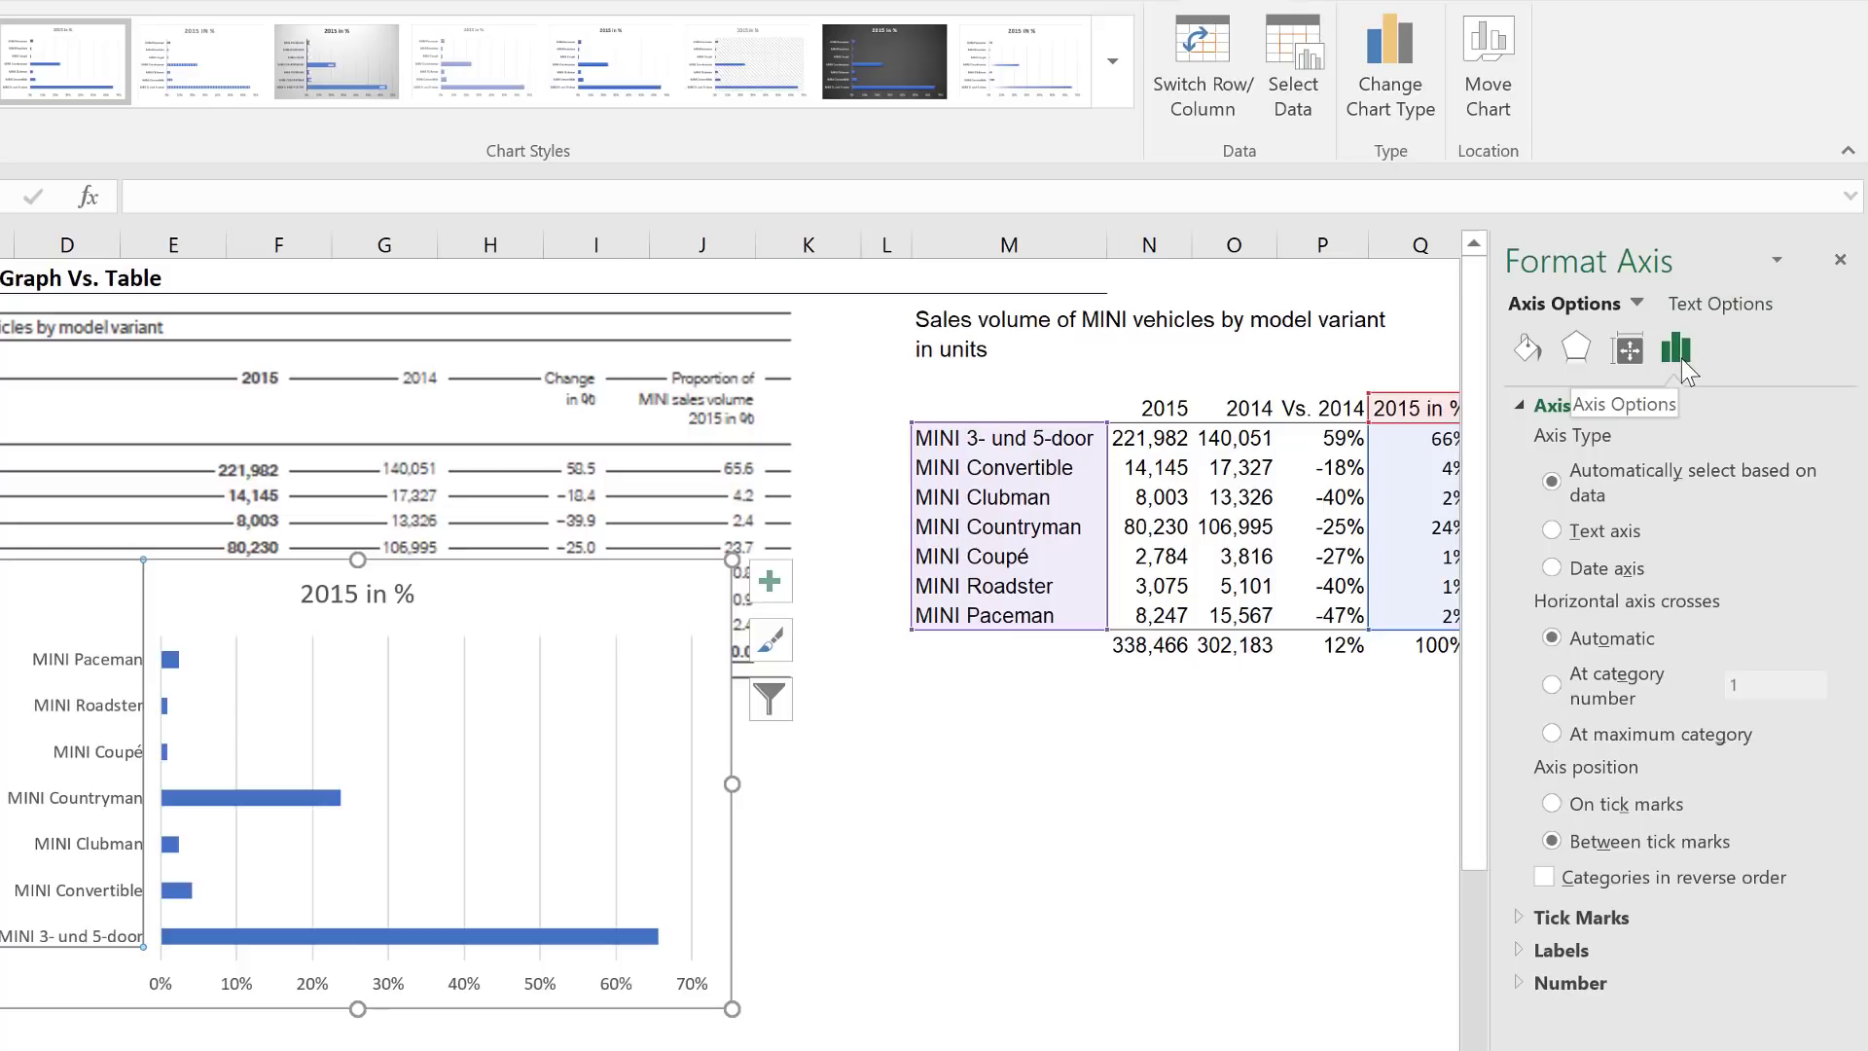
click(1544, 876)
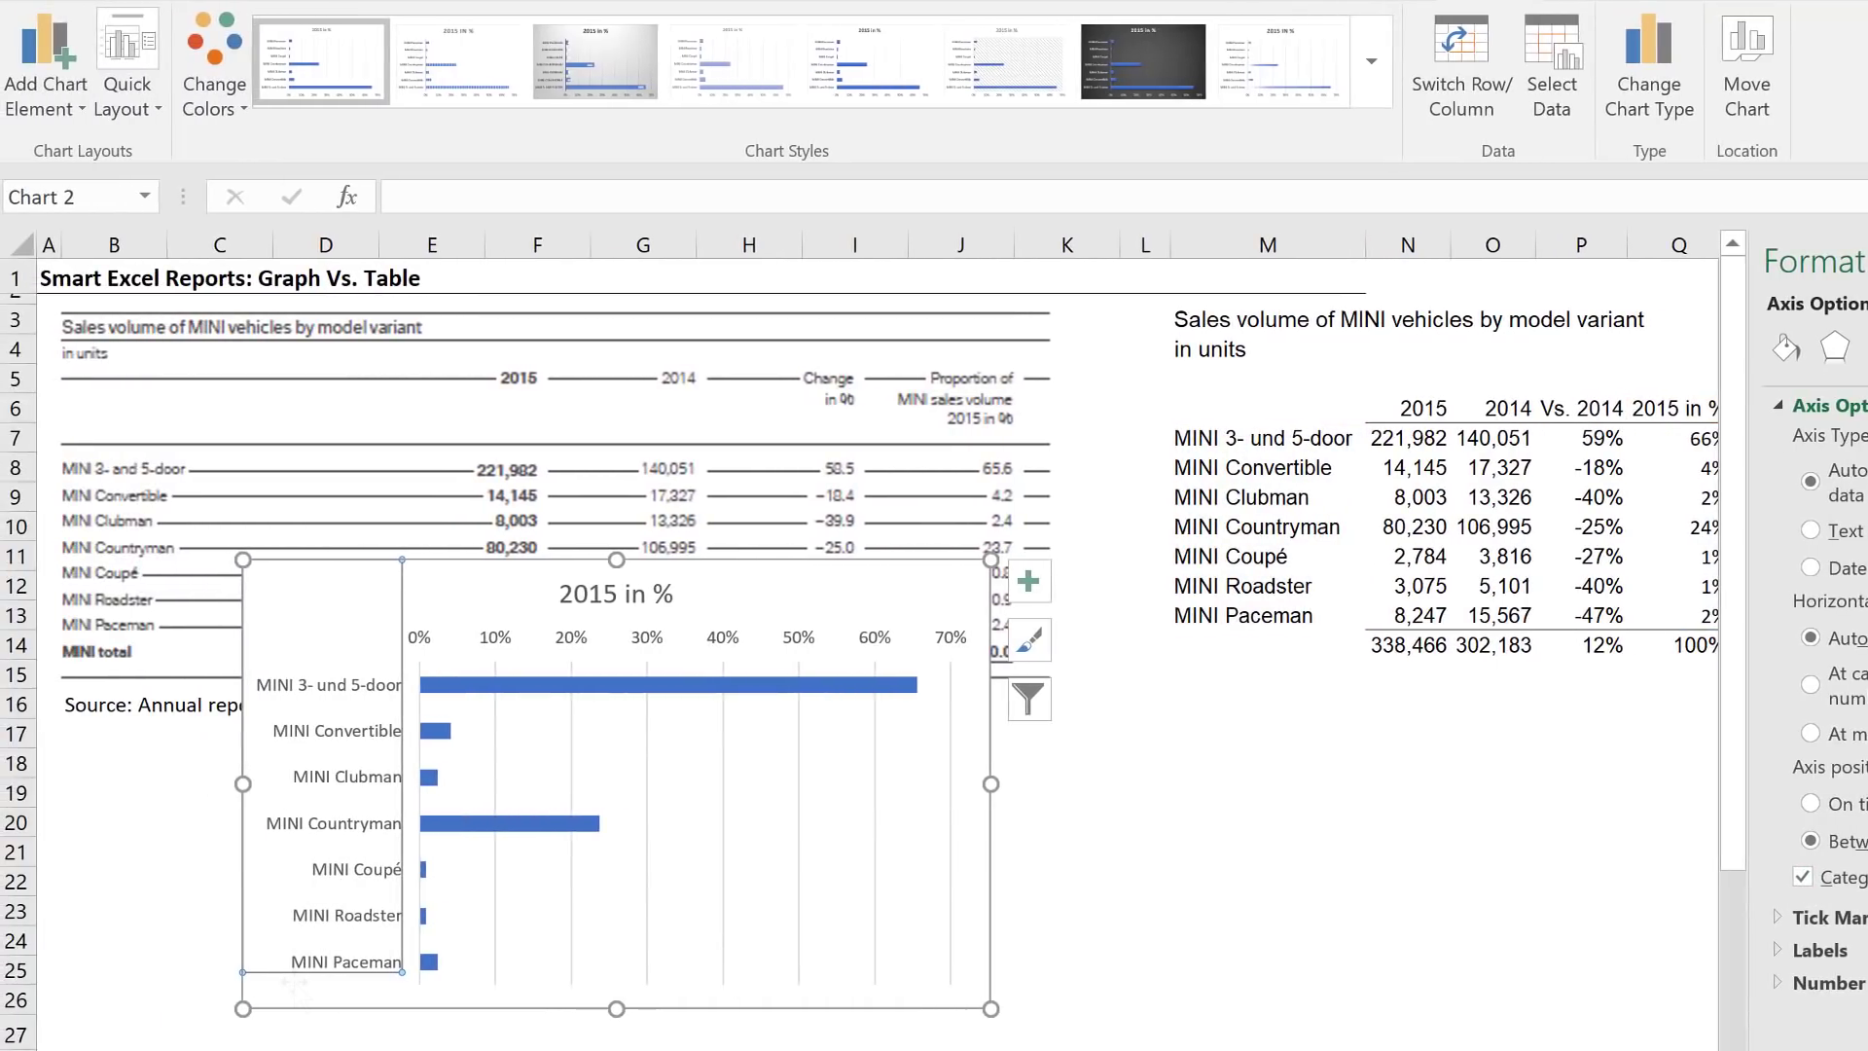
Delete the vertical gridlines from the chart
click(575, 866)
click(574, 865)
click(574, 866)
Set the gap width of the 2015 in % series to 60%
click(576, 823)
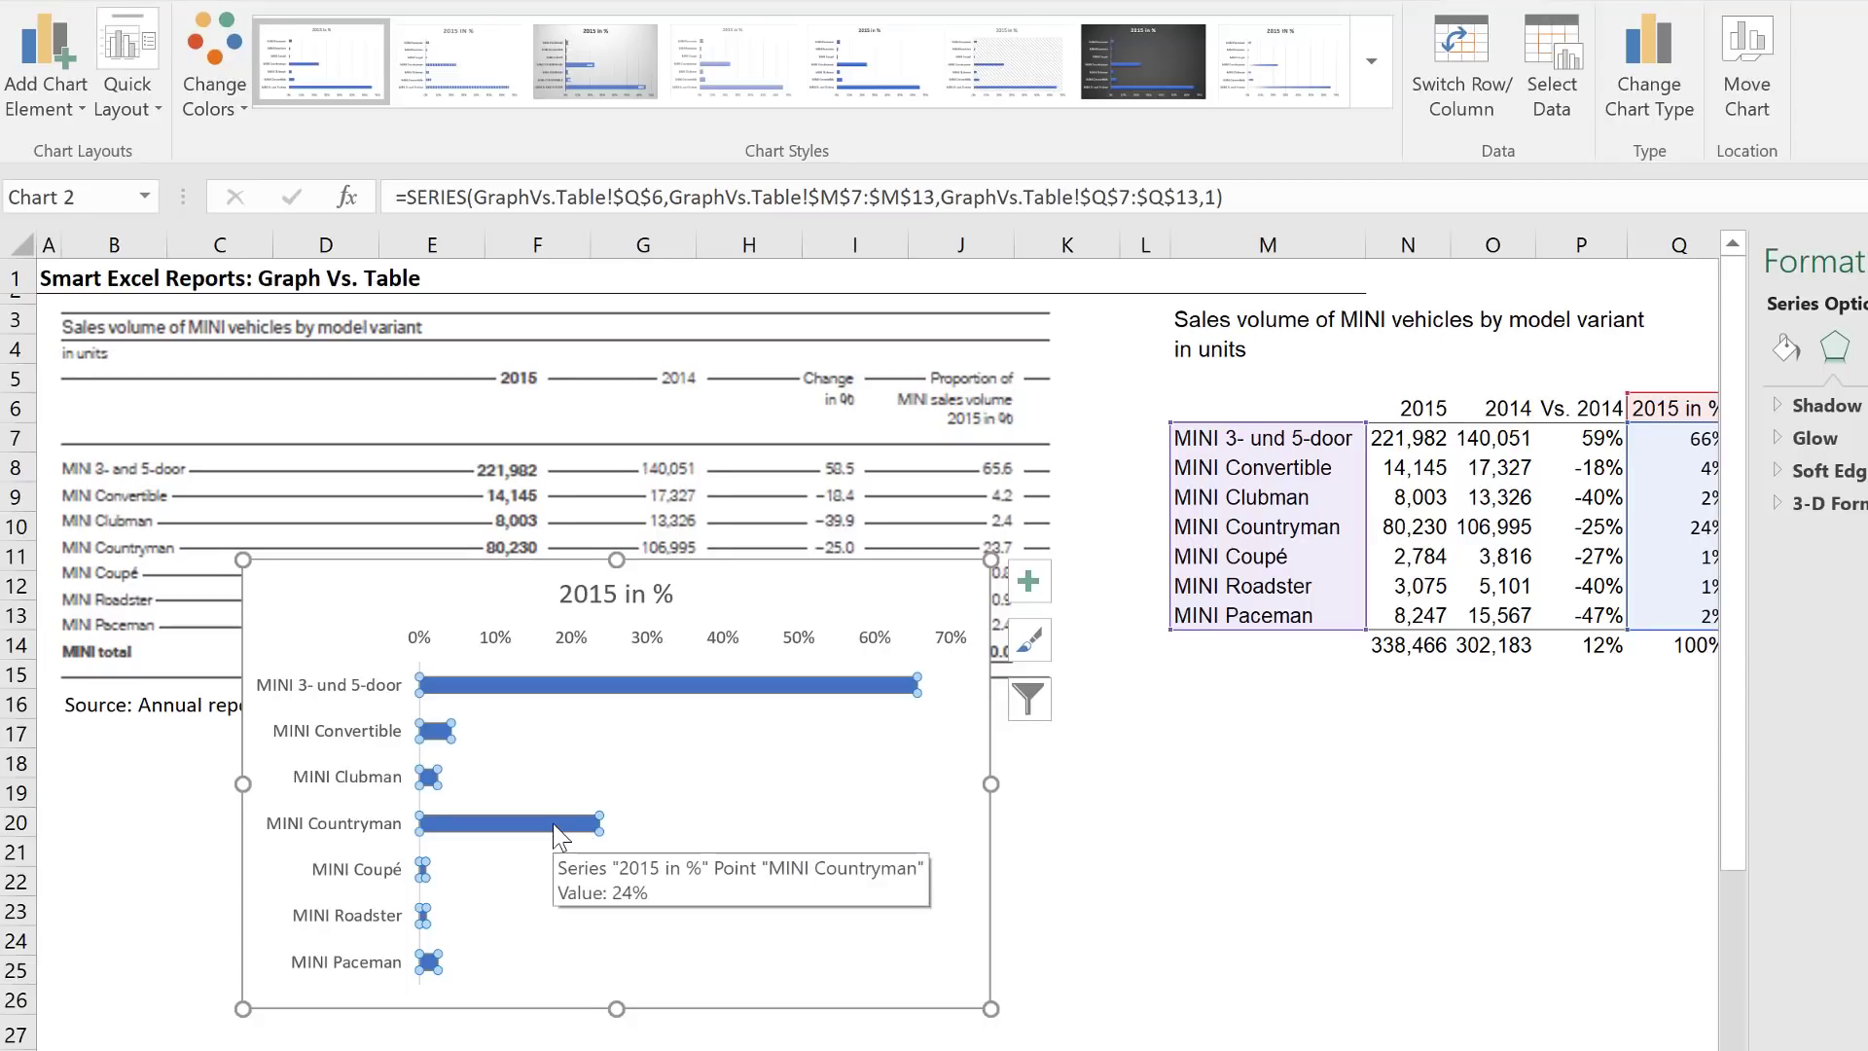
click(1773, 348)
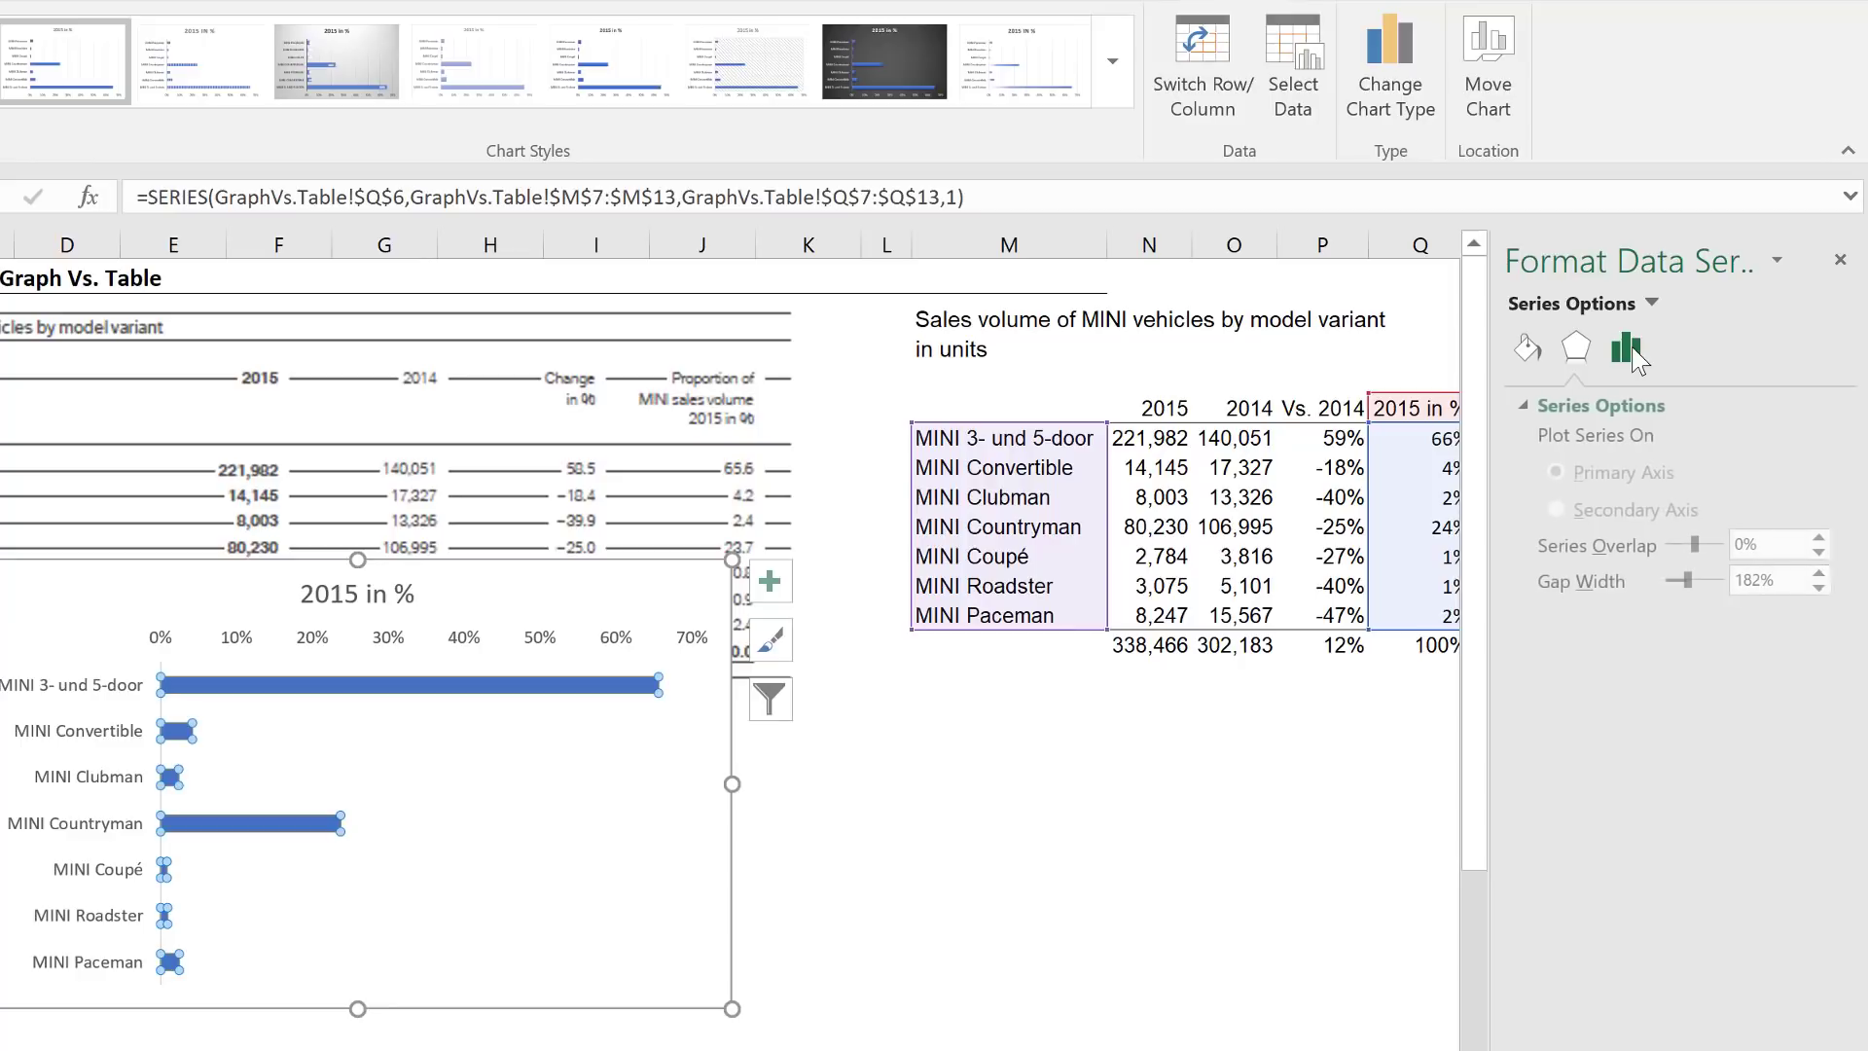
drag(1770, 580, 1712, 584)
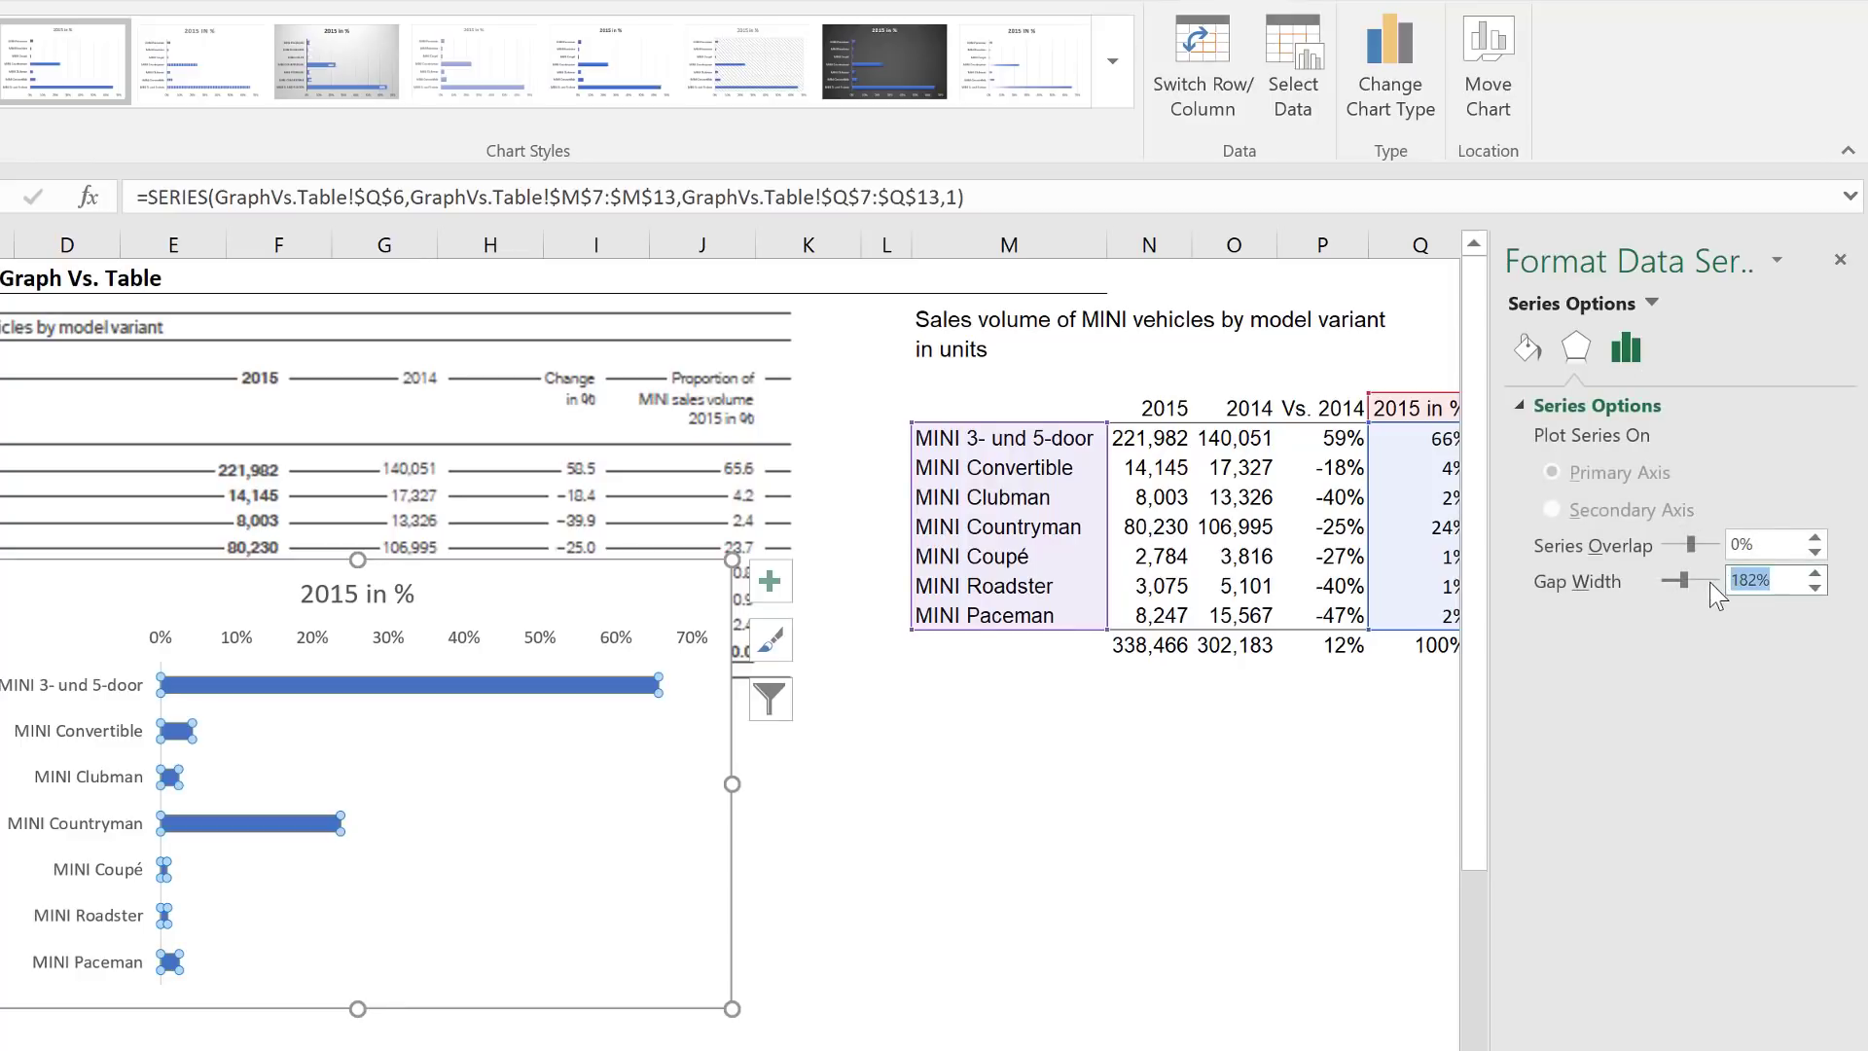
text(60)
key(Return)
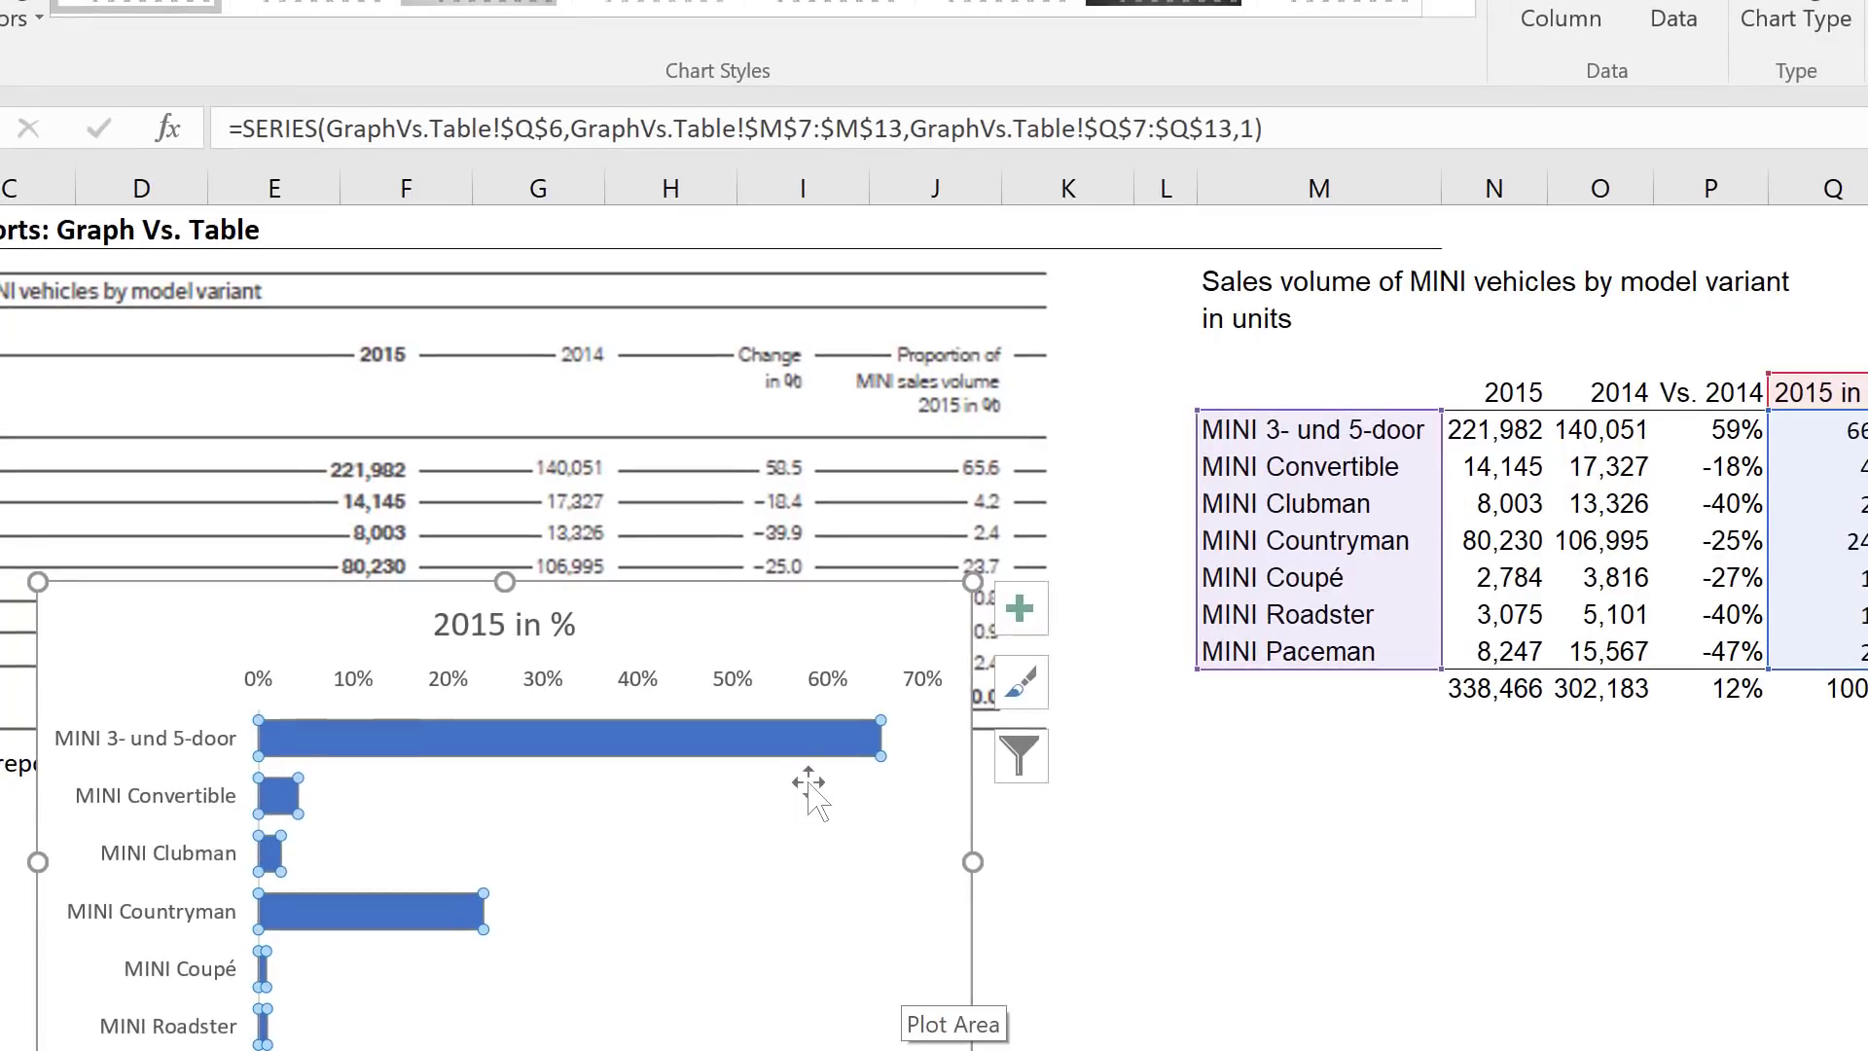
Add data labels to the bars that show the values from cells N7:N13 instead of the series value
right_click(788, 737)
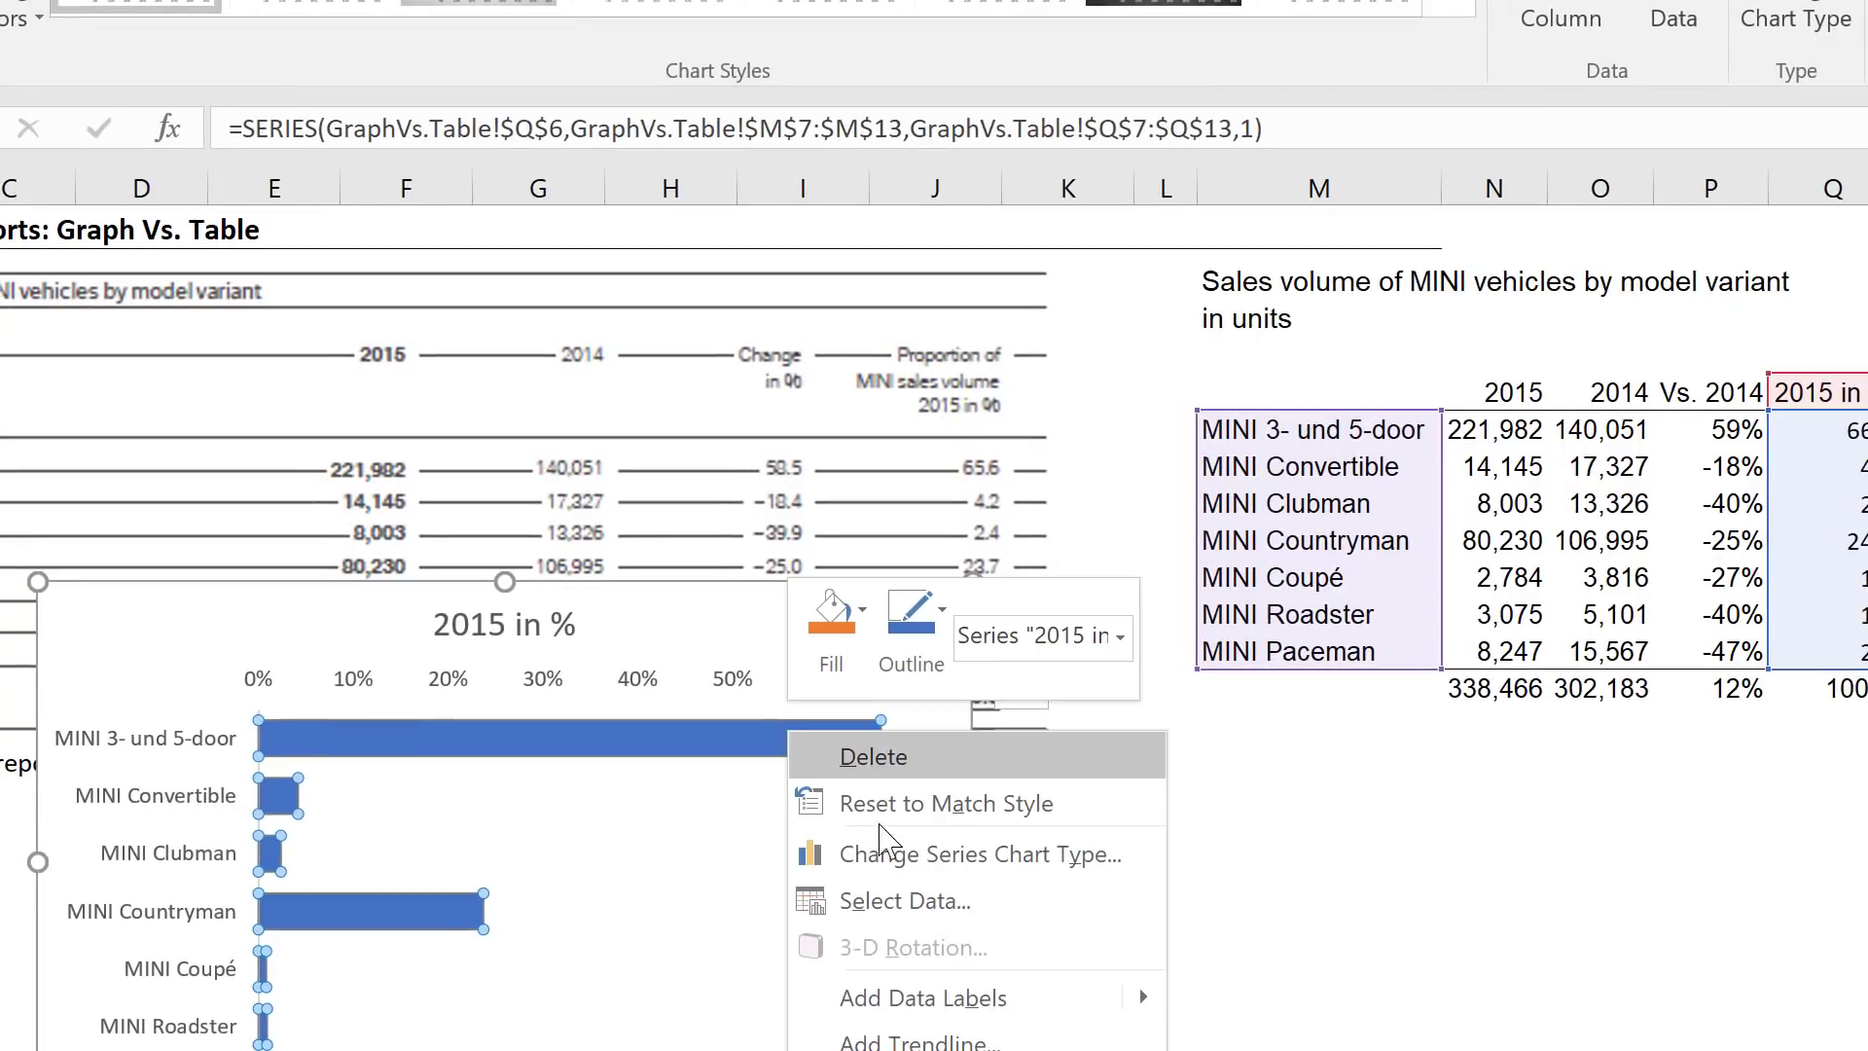
click(1005, 1002)
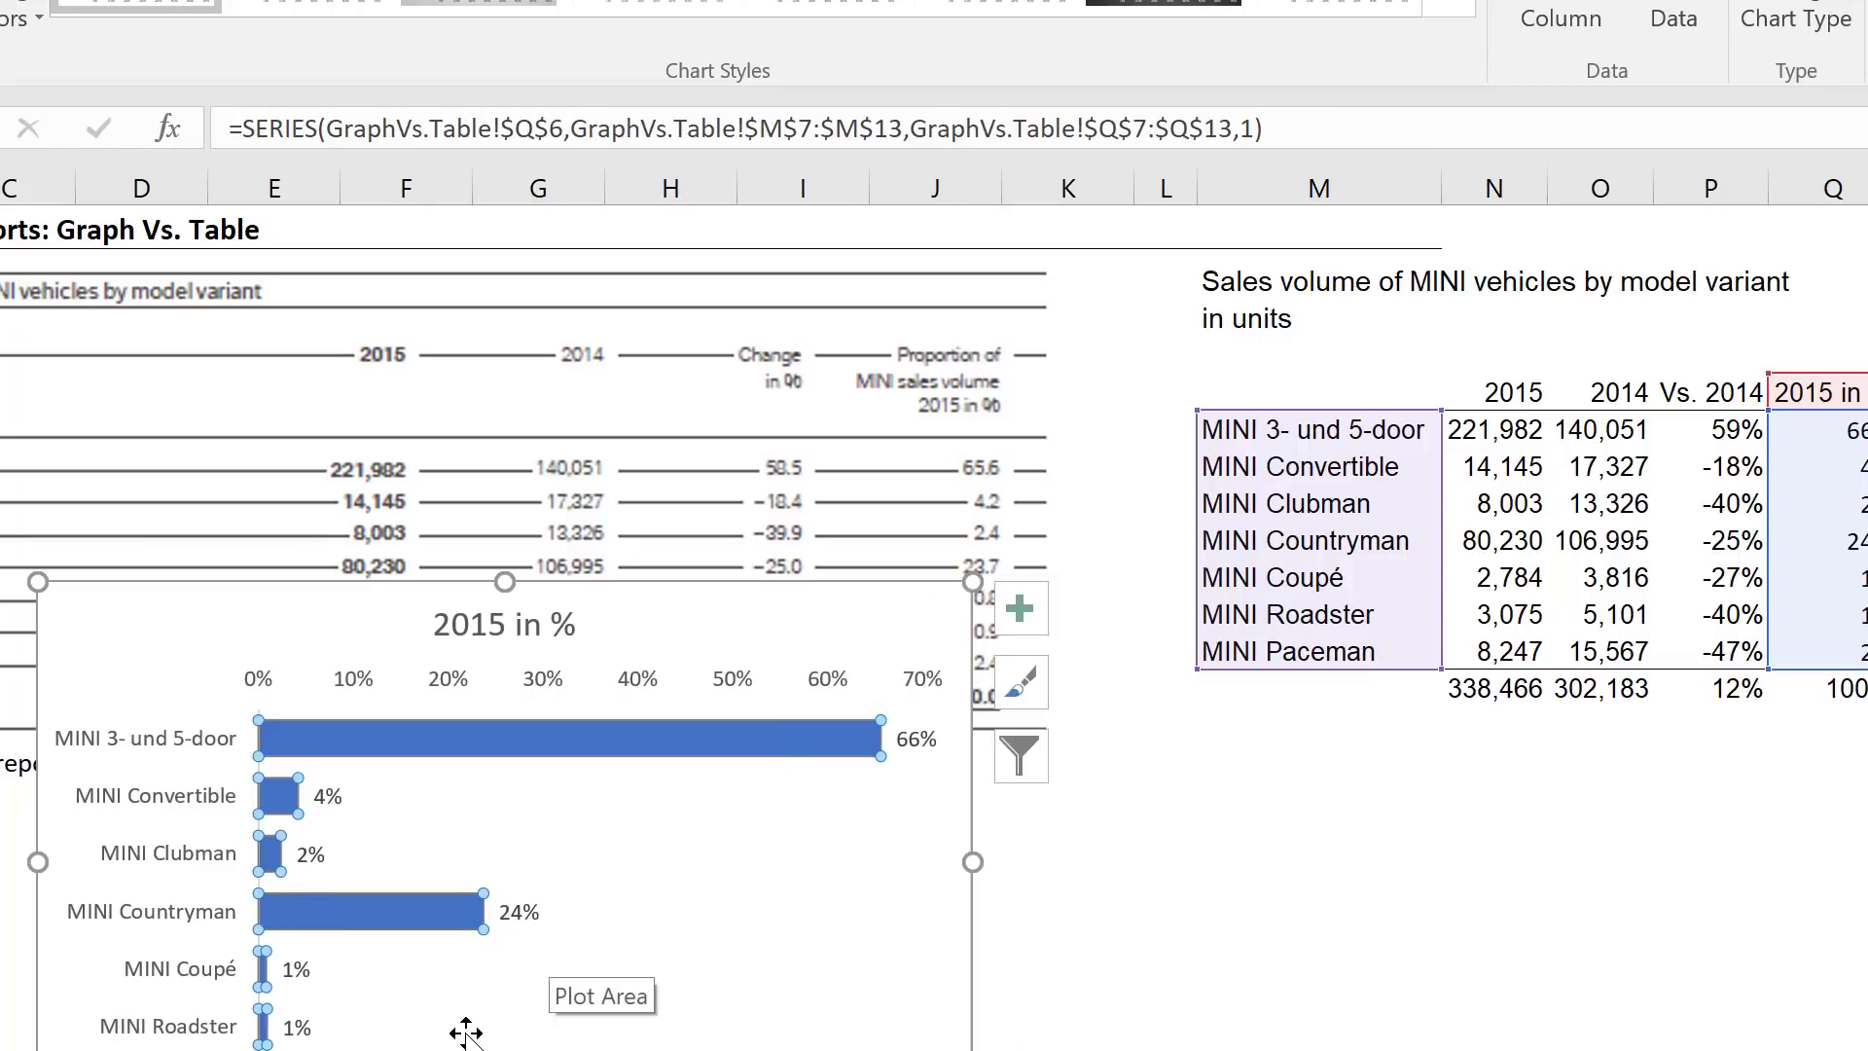
click(908, 738)
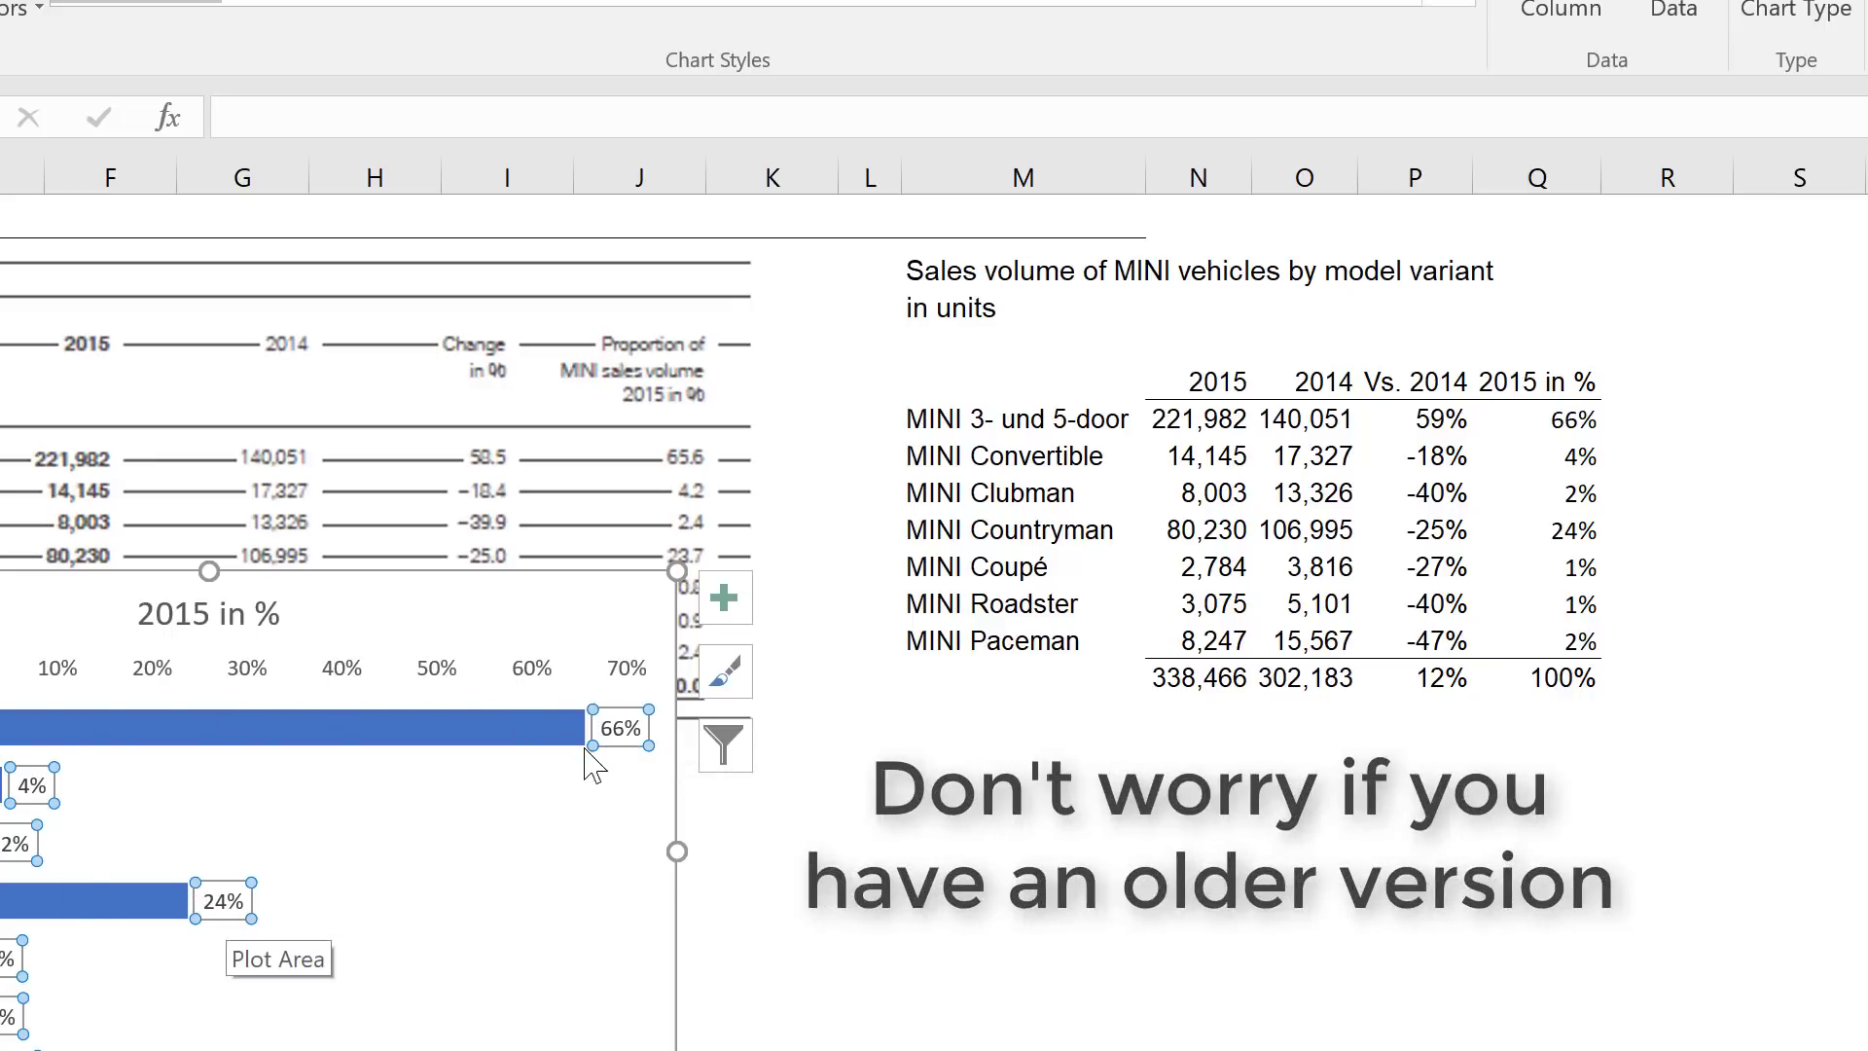
key(ctrl+1)
click(1813, 312)
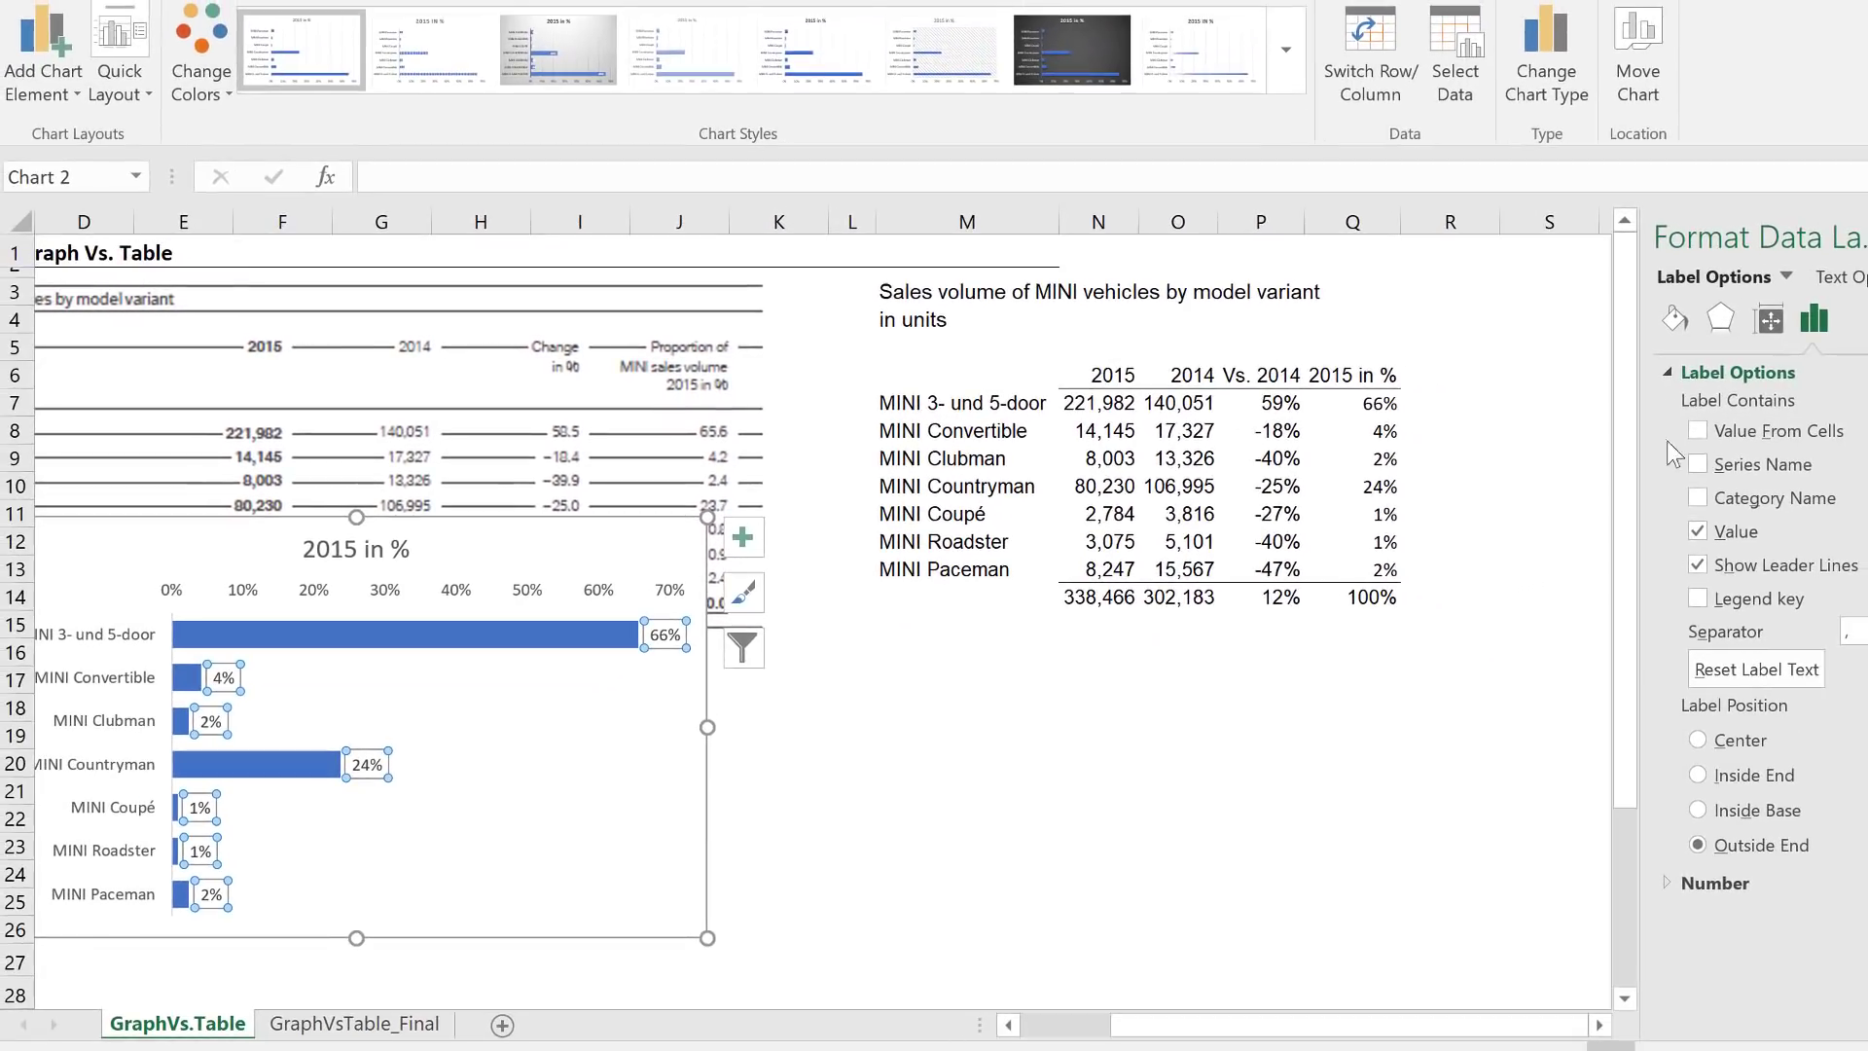
click(1698, 430)
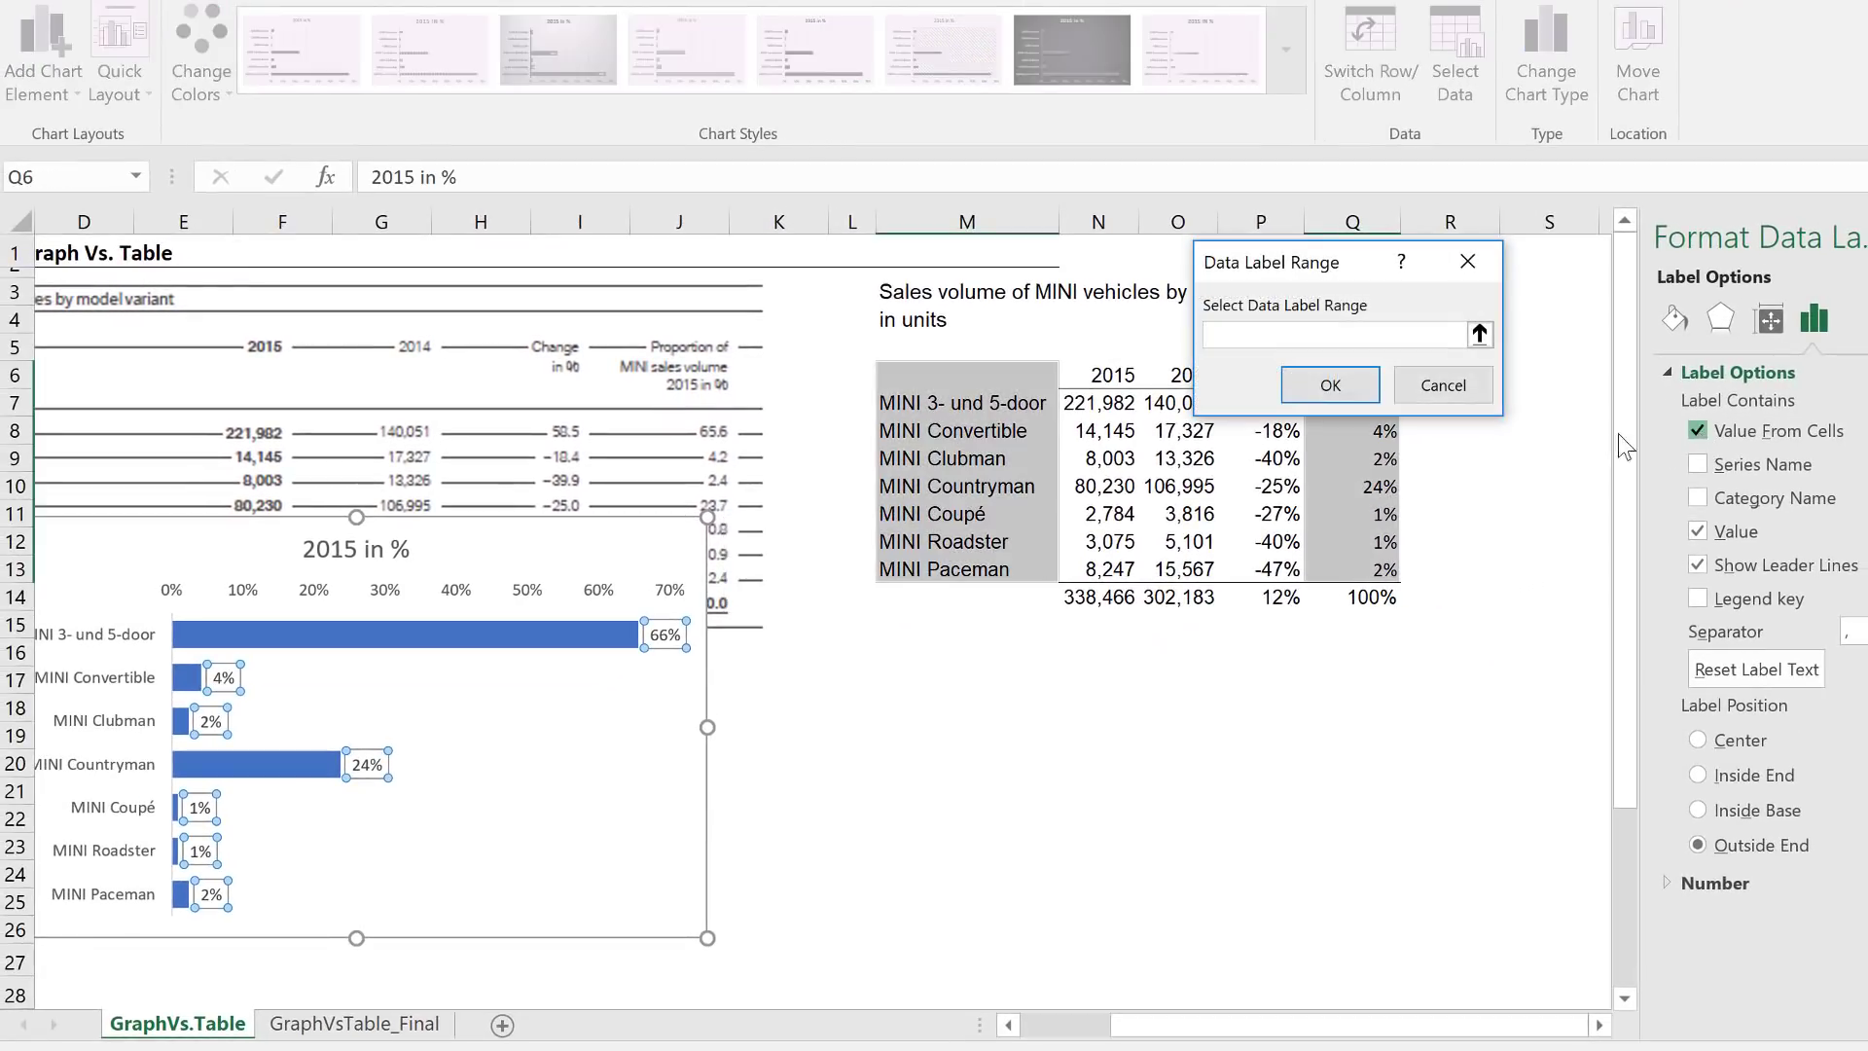
drag(1094, 404, 1108, 566)
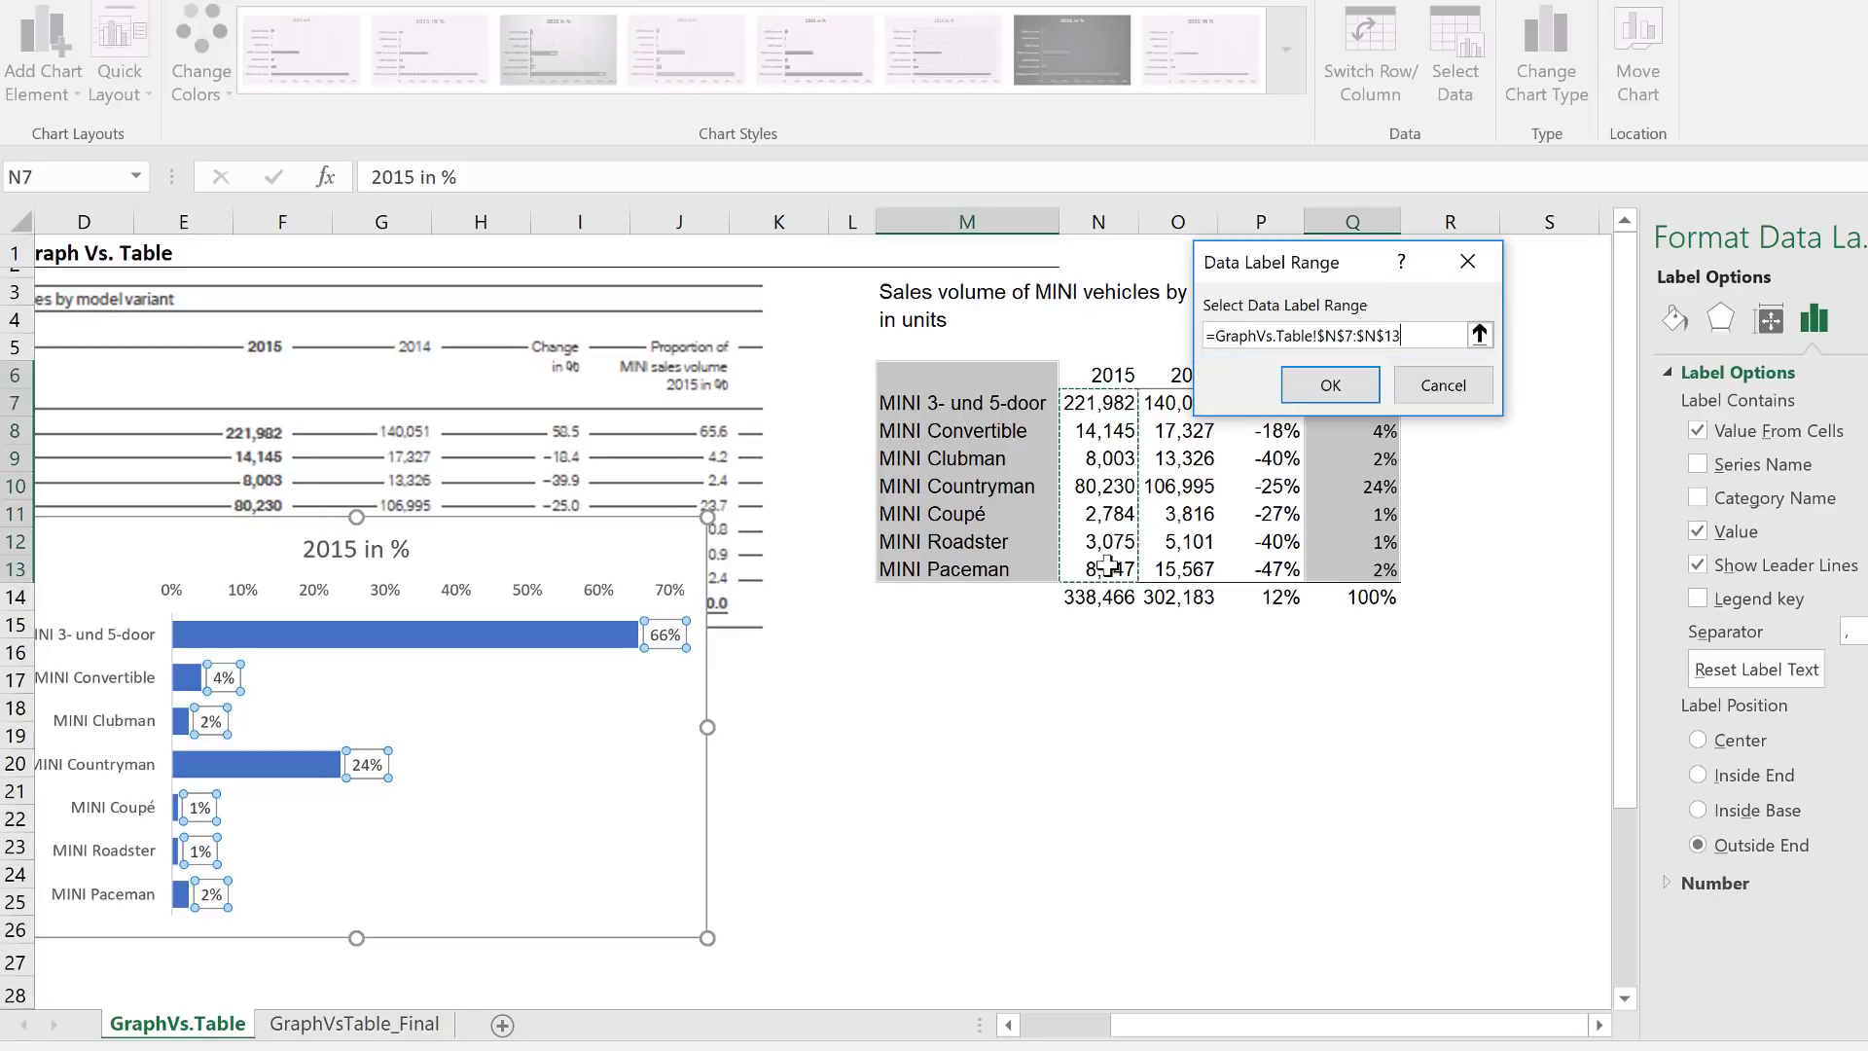
click(1329, 386)
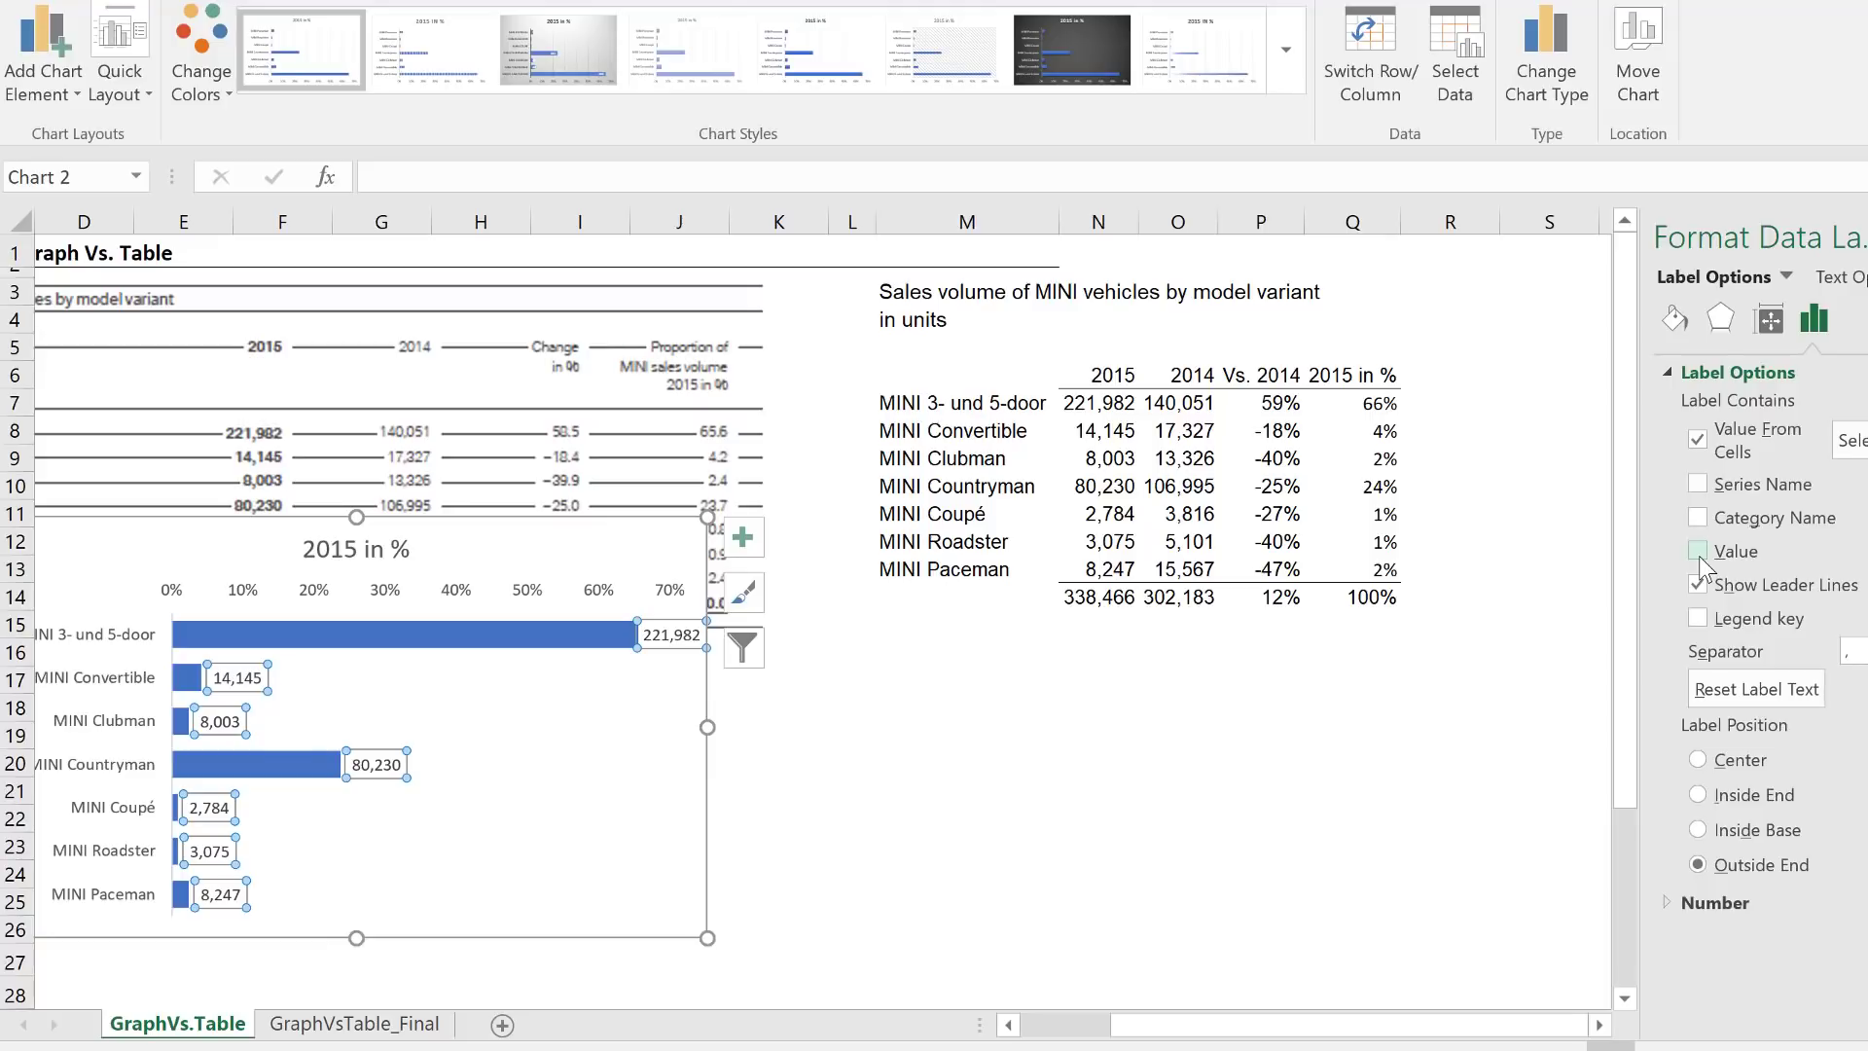
click(761, 714)
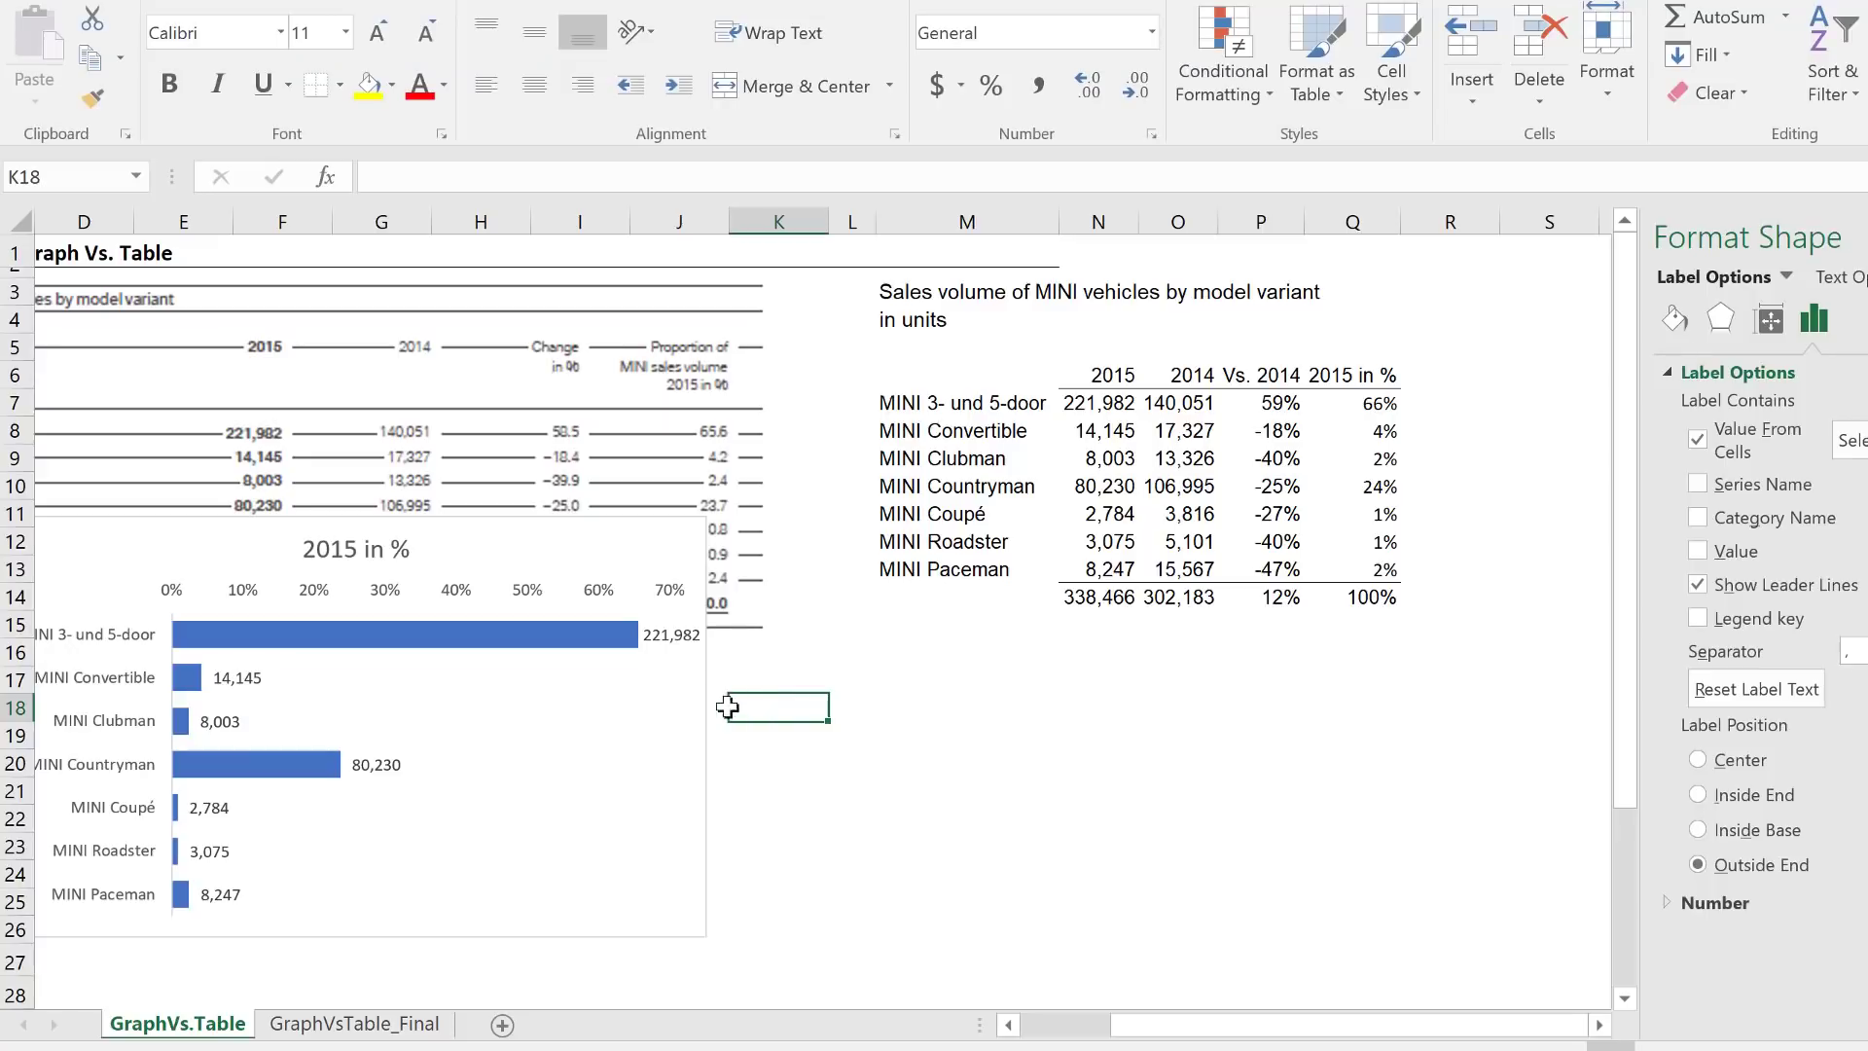
Try to link the single data label of the MINI 3- und 5-door bar to cell N7 with a formula
click(670, 639)
click(662, 646)
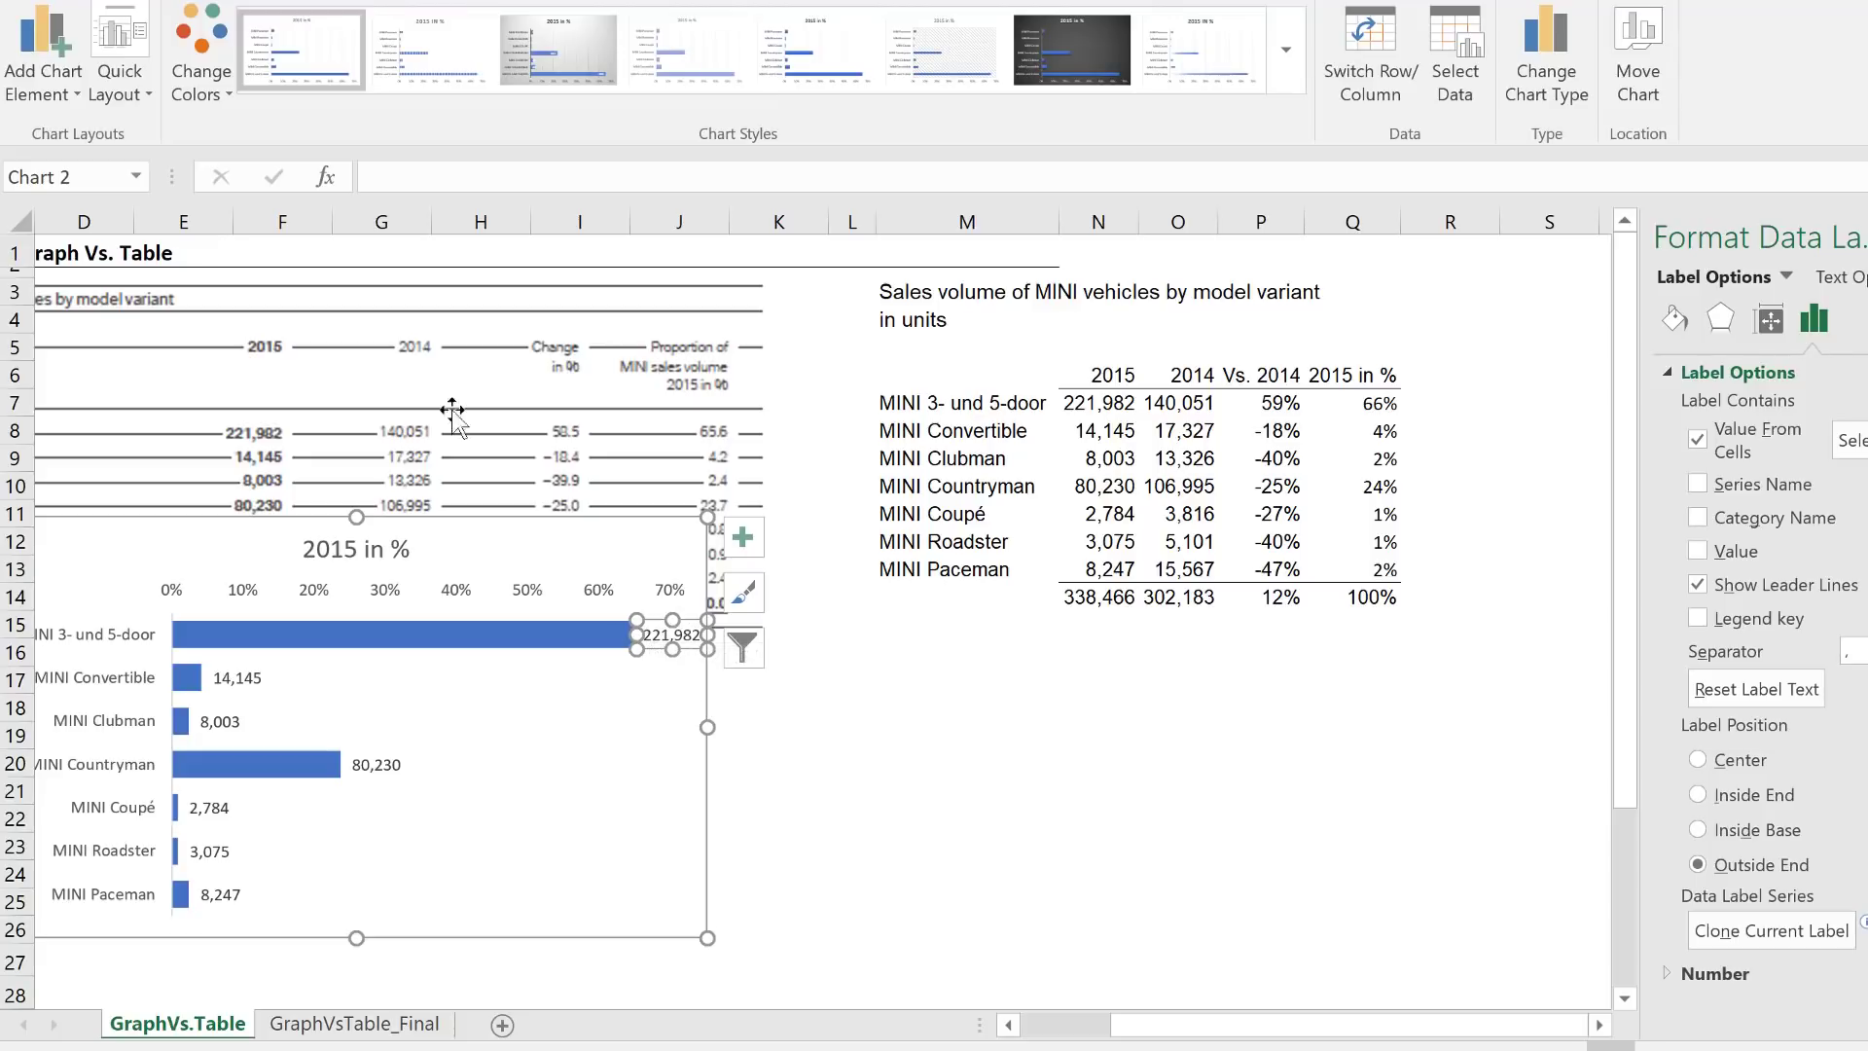
click(420, 189)
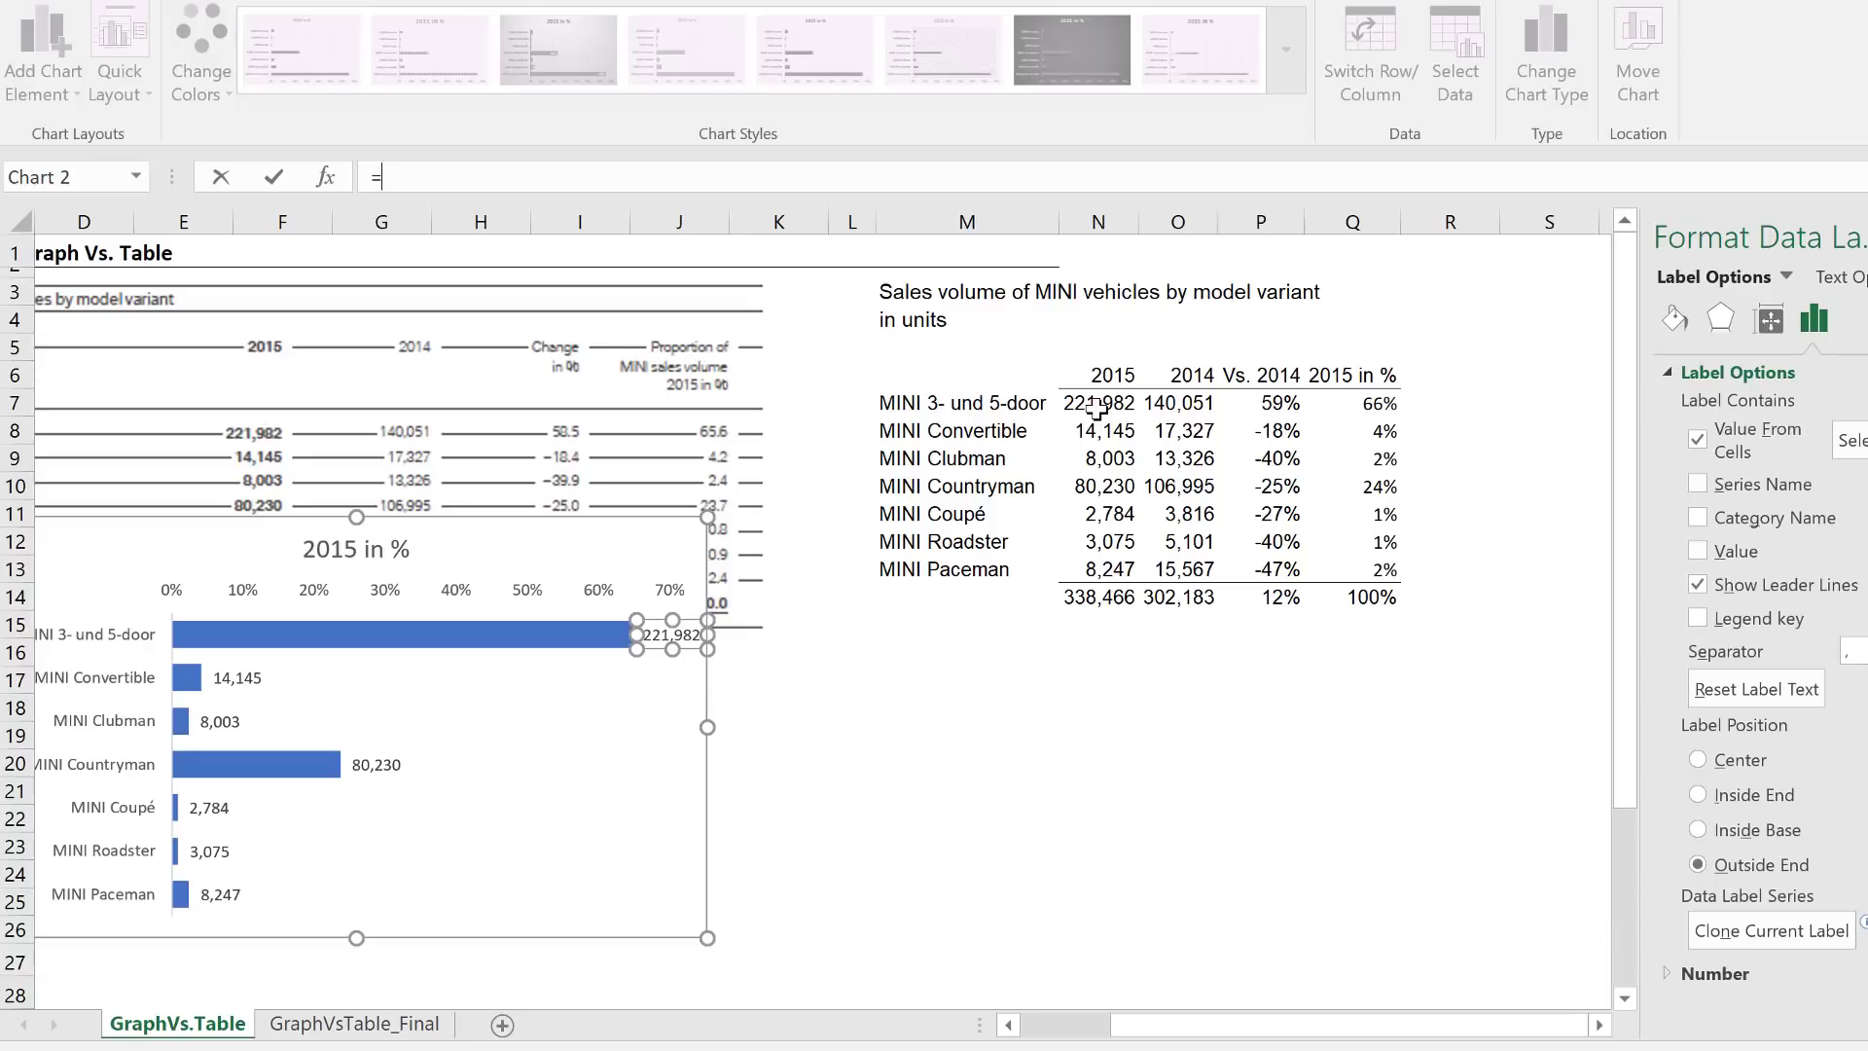
click(1097, 406)
key(Return)
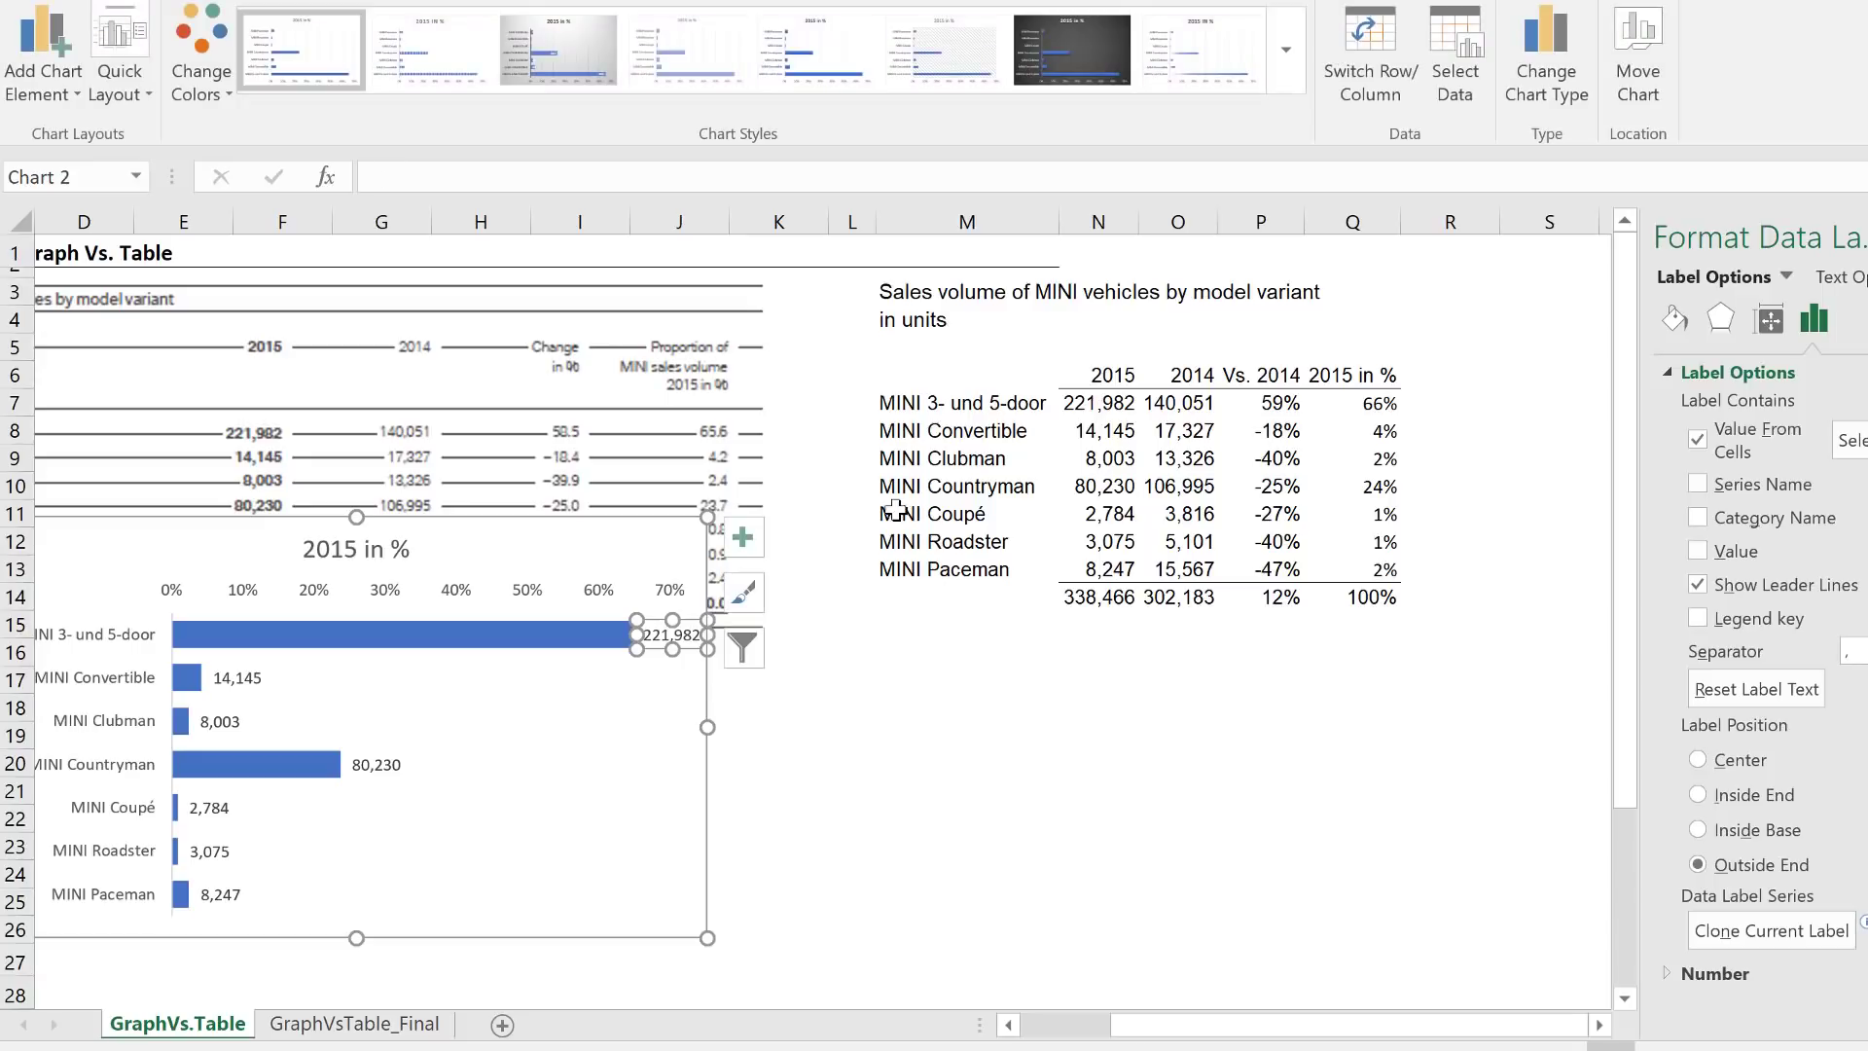
click(243, 681)
drag(226, 721, 409, 808)
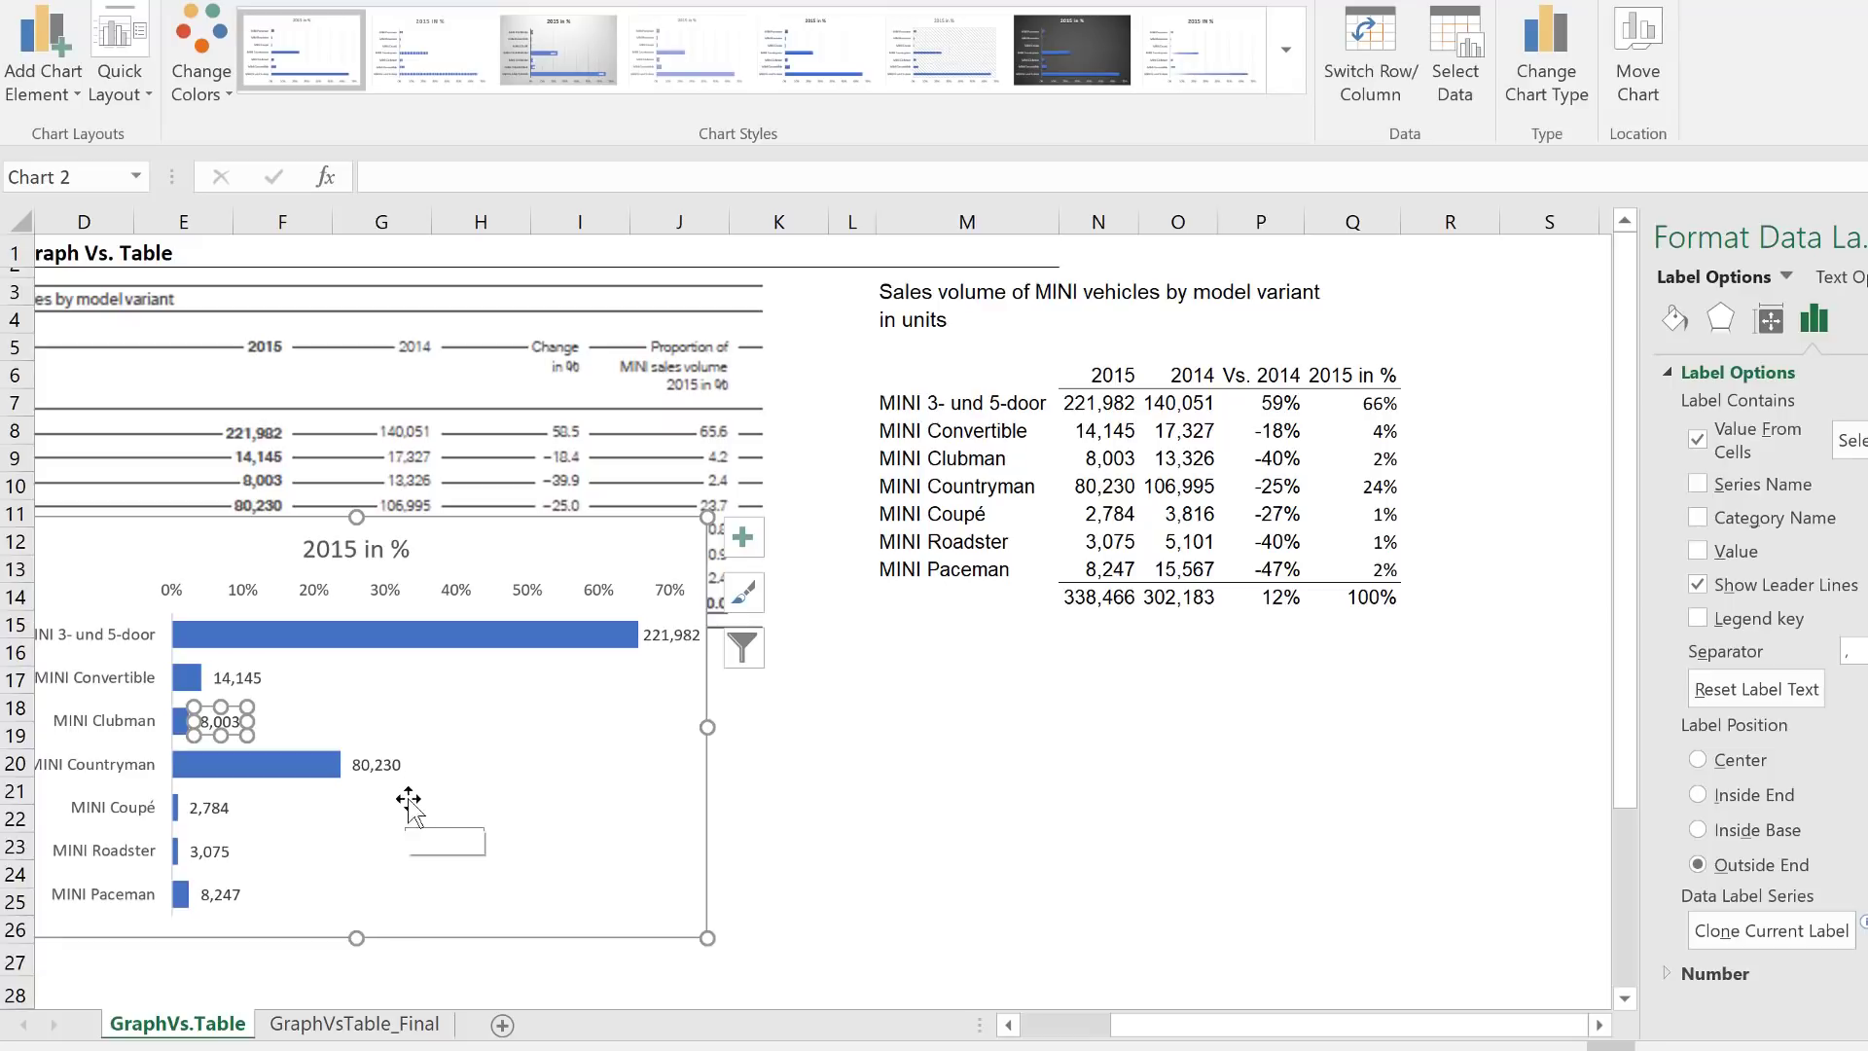
click(929, 732)
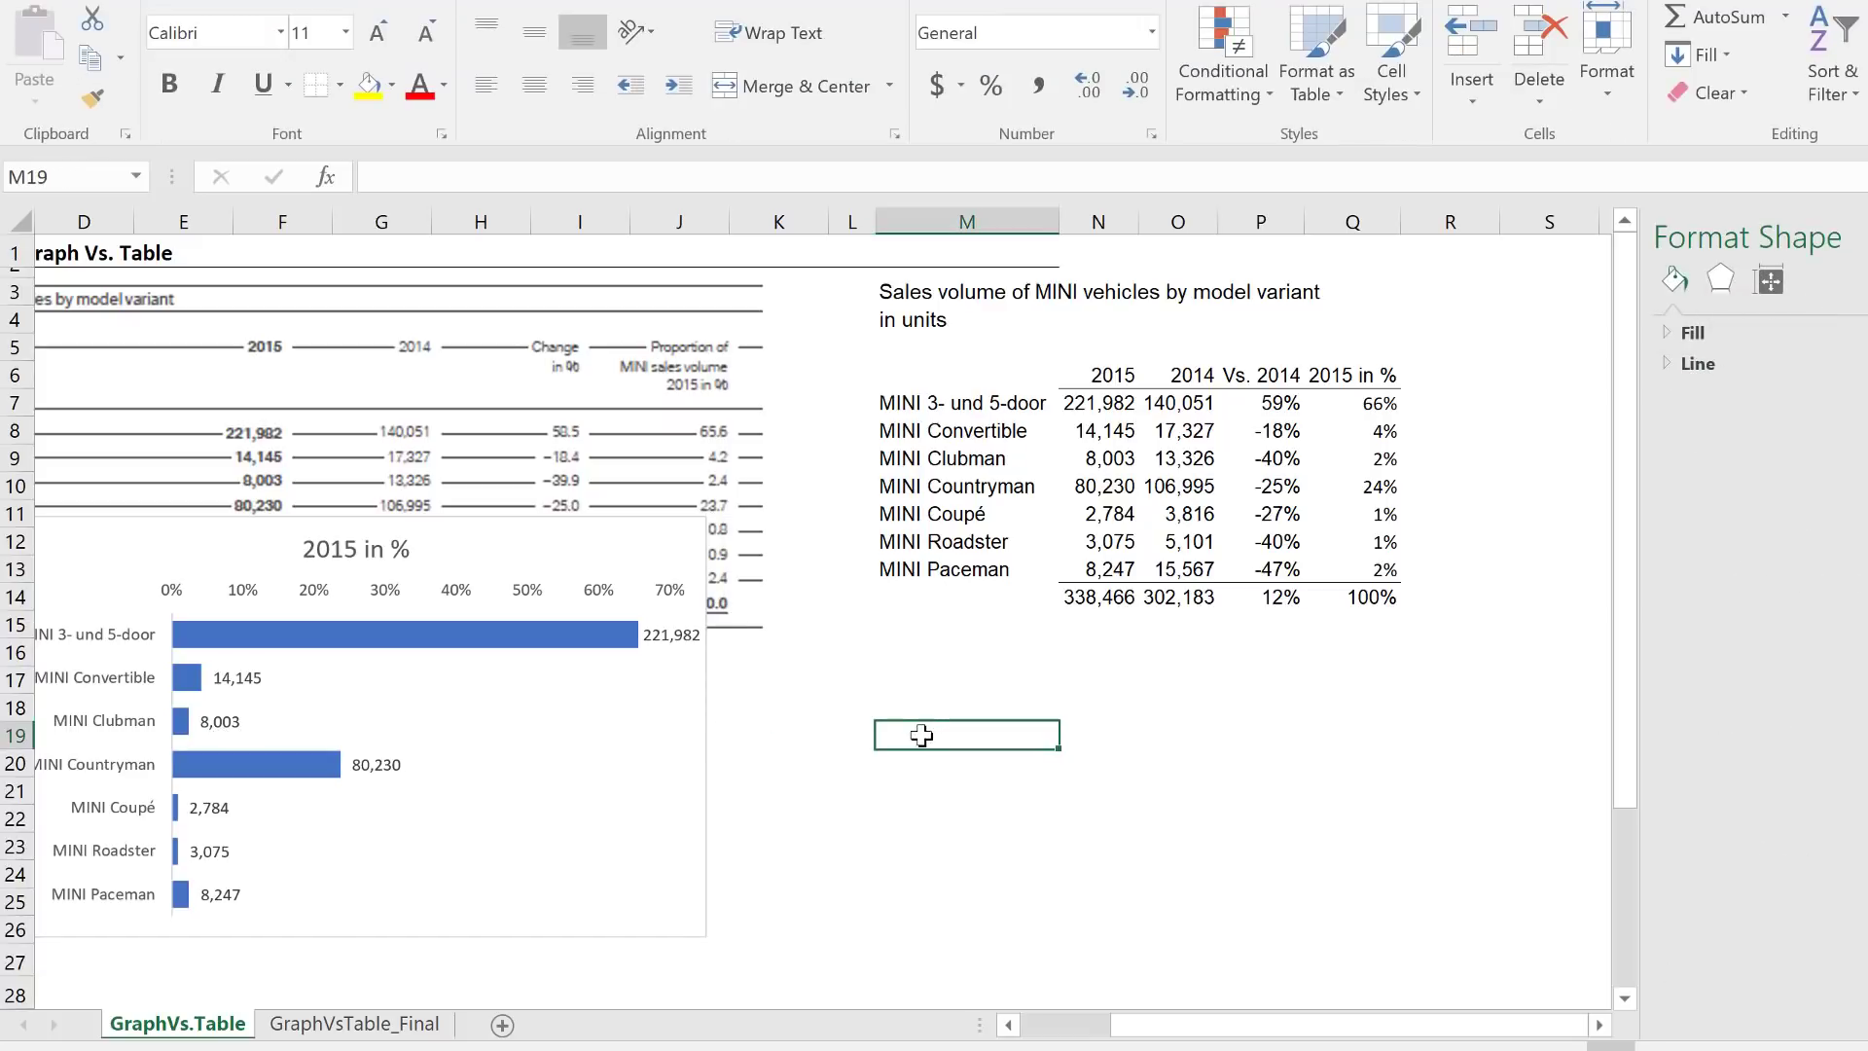
click(1087, 403)
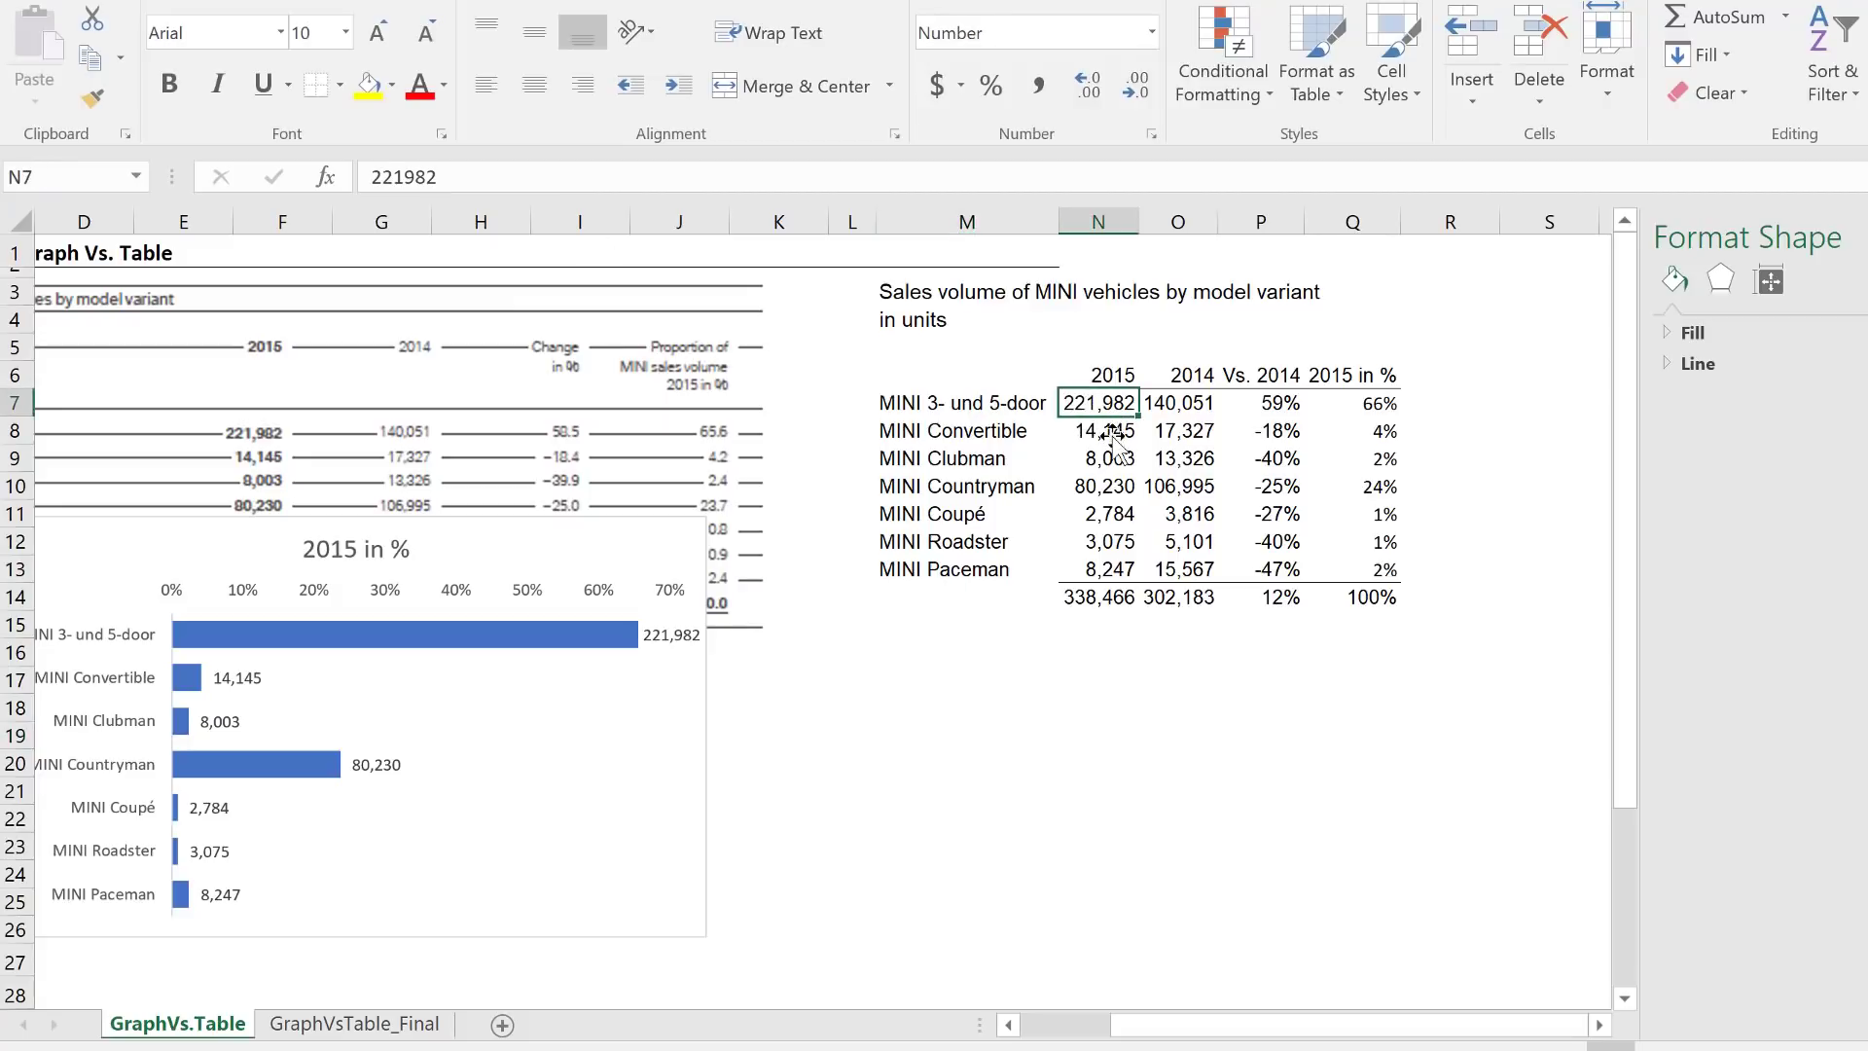
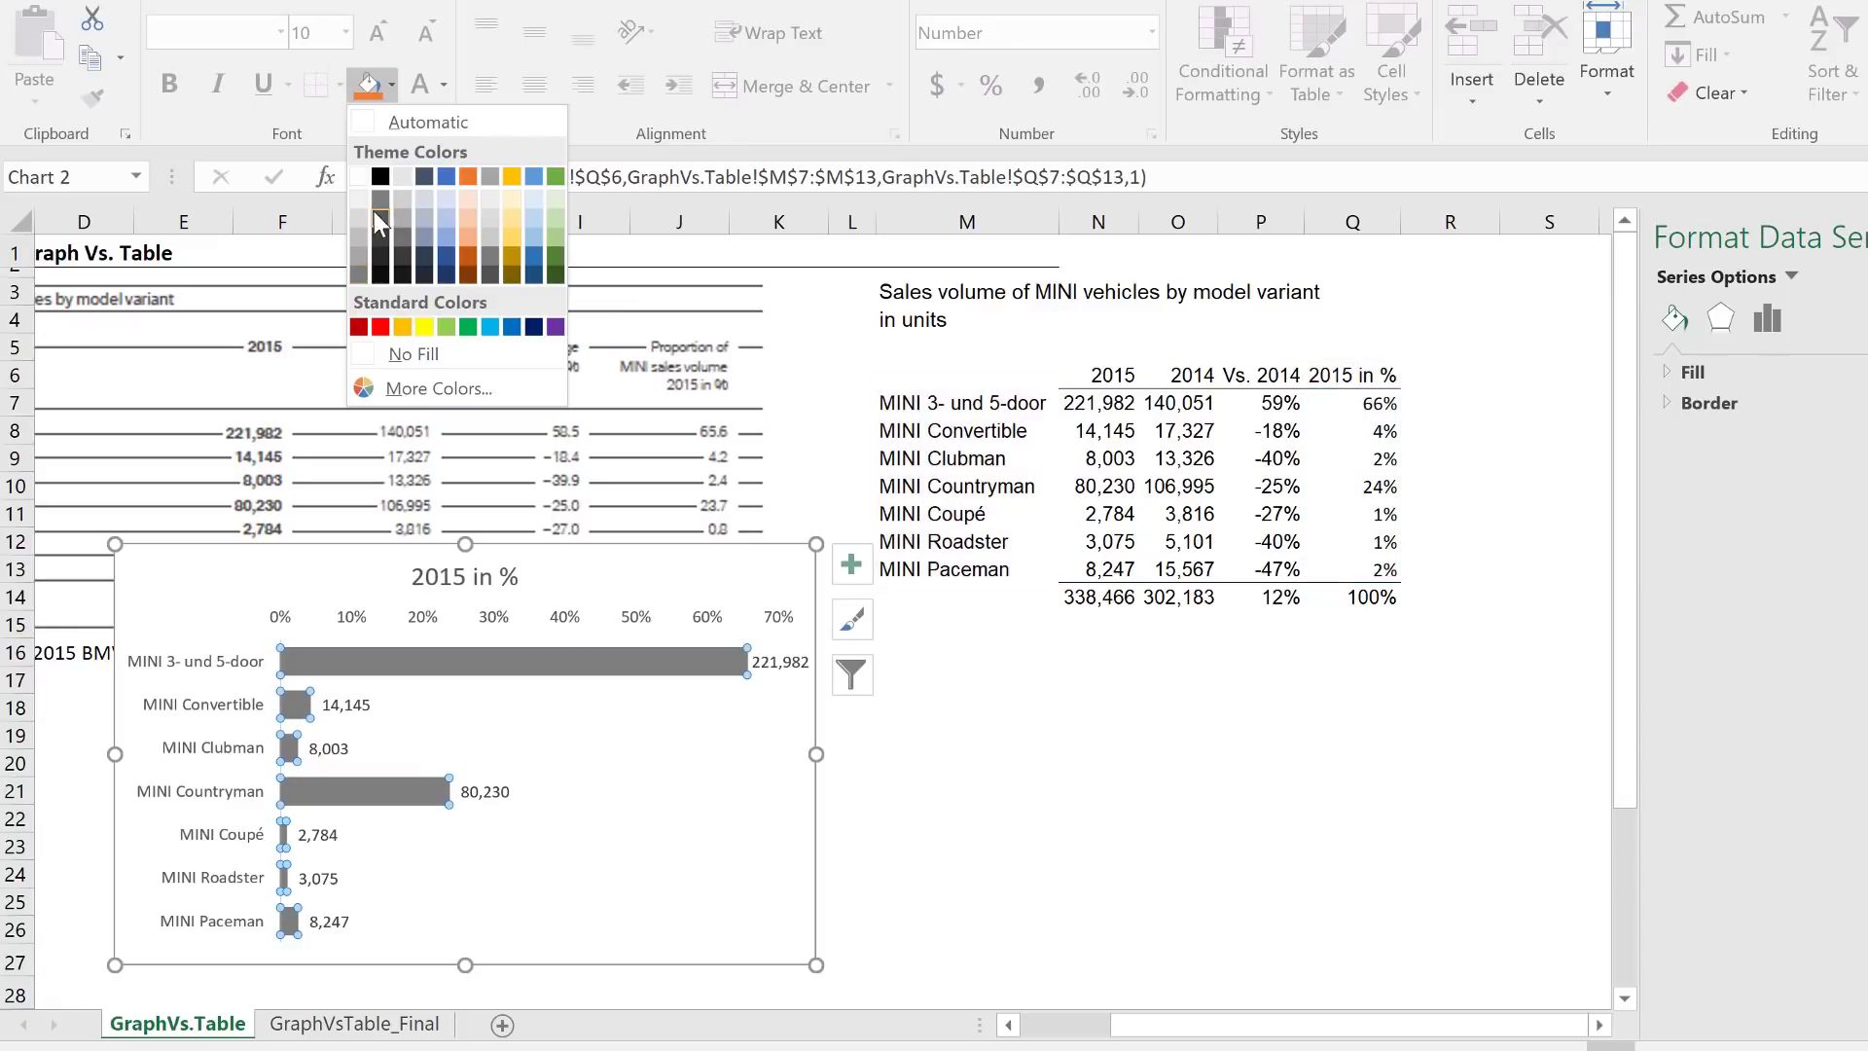
Fill the bars of the 2015 in % series with dark grey
click(380, 202)
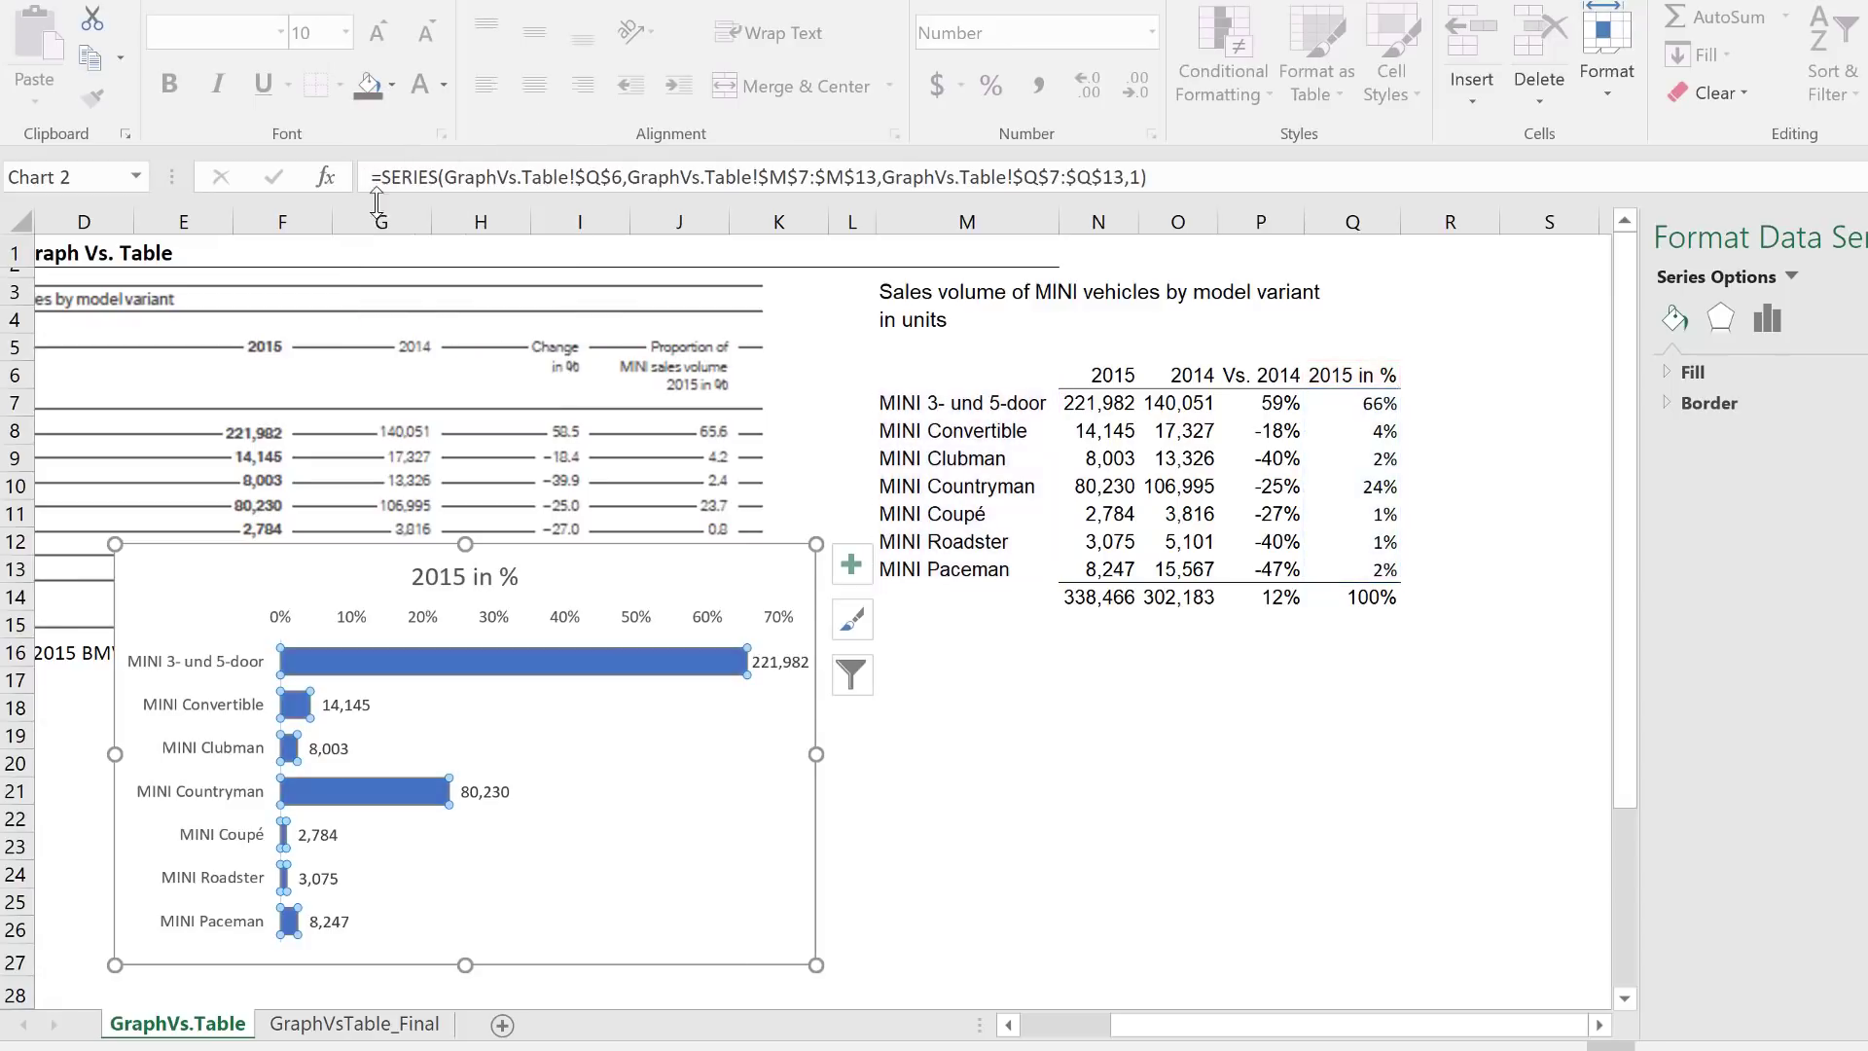
Retitle the chart "Proportion of Mini Sales Volume in 2015 as %" and reduce the title's font size to 10.5
click(476, 576)
text(P)
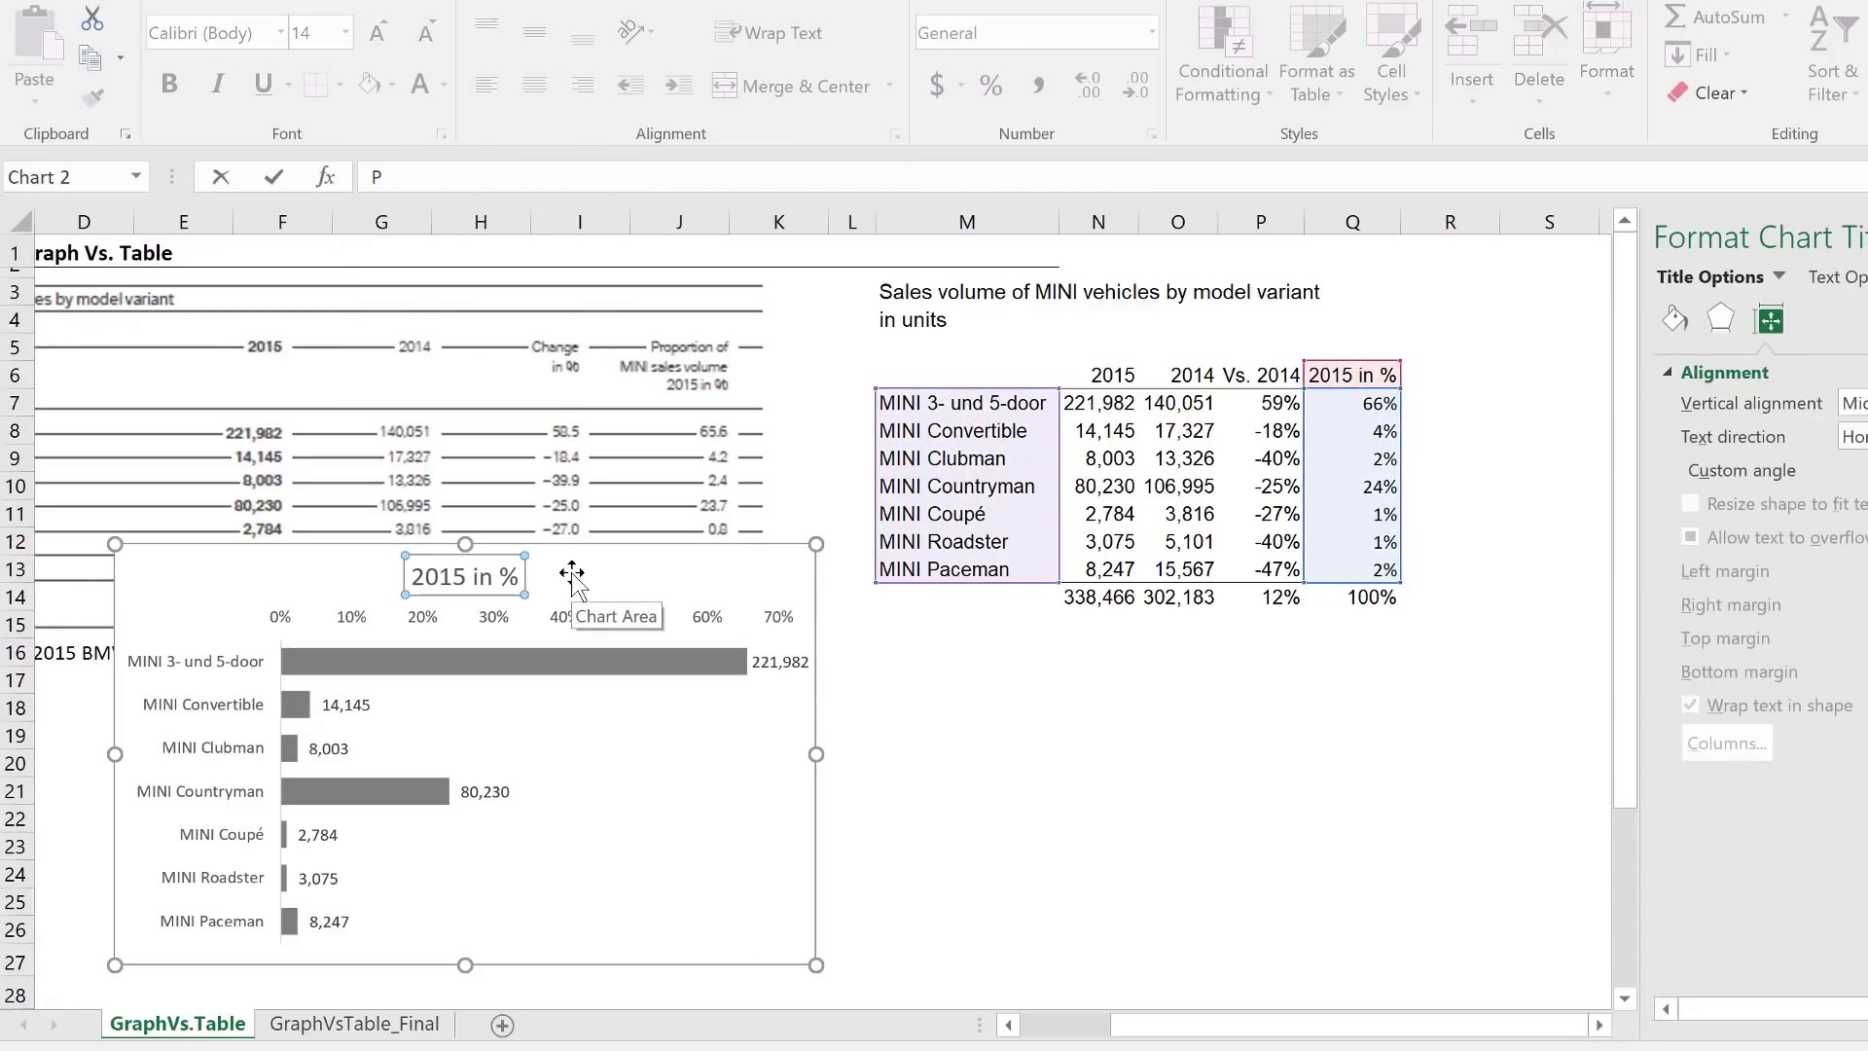
text(roportion of Mini Sales Volume in 2015 as %)
key(Return)
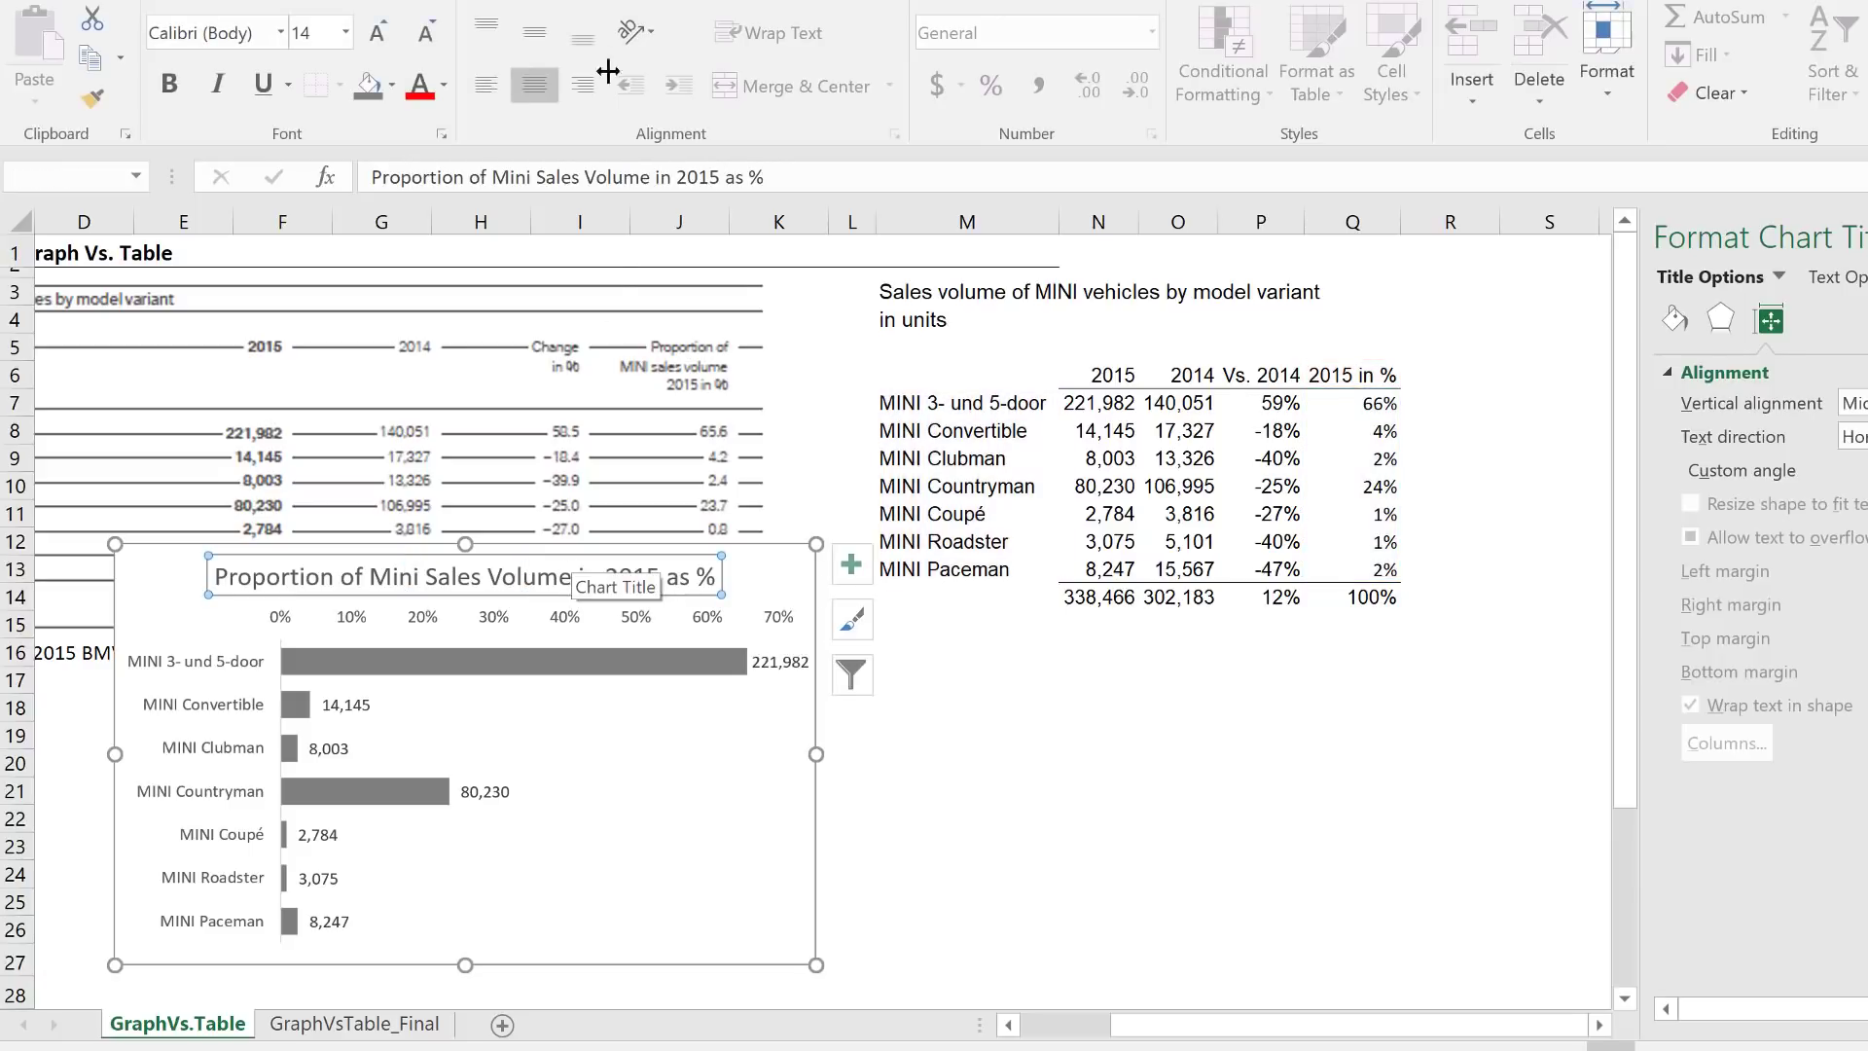
click(425, 33)
click(425, 33)
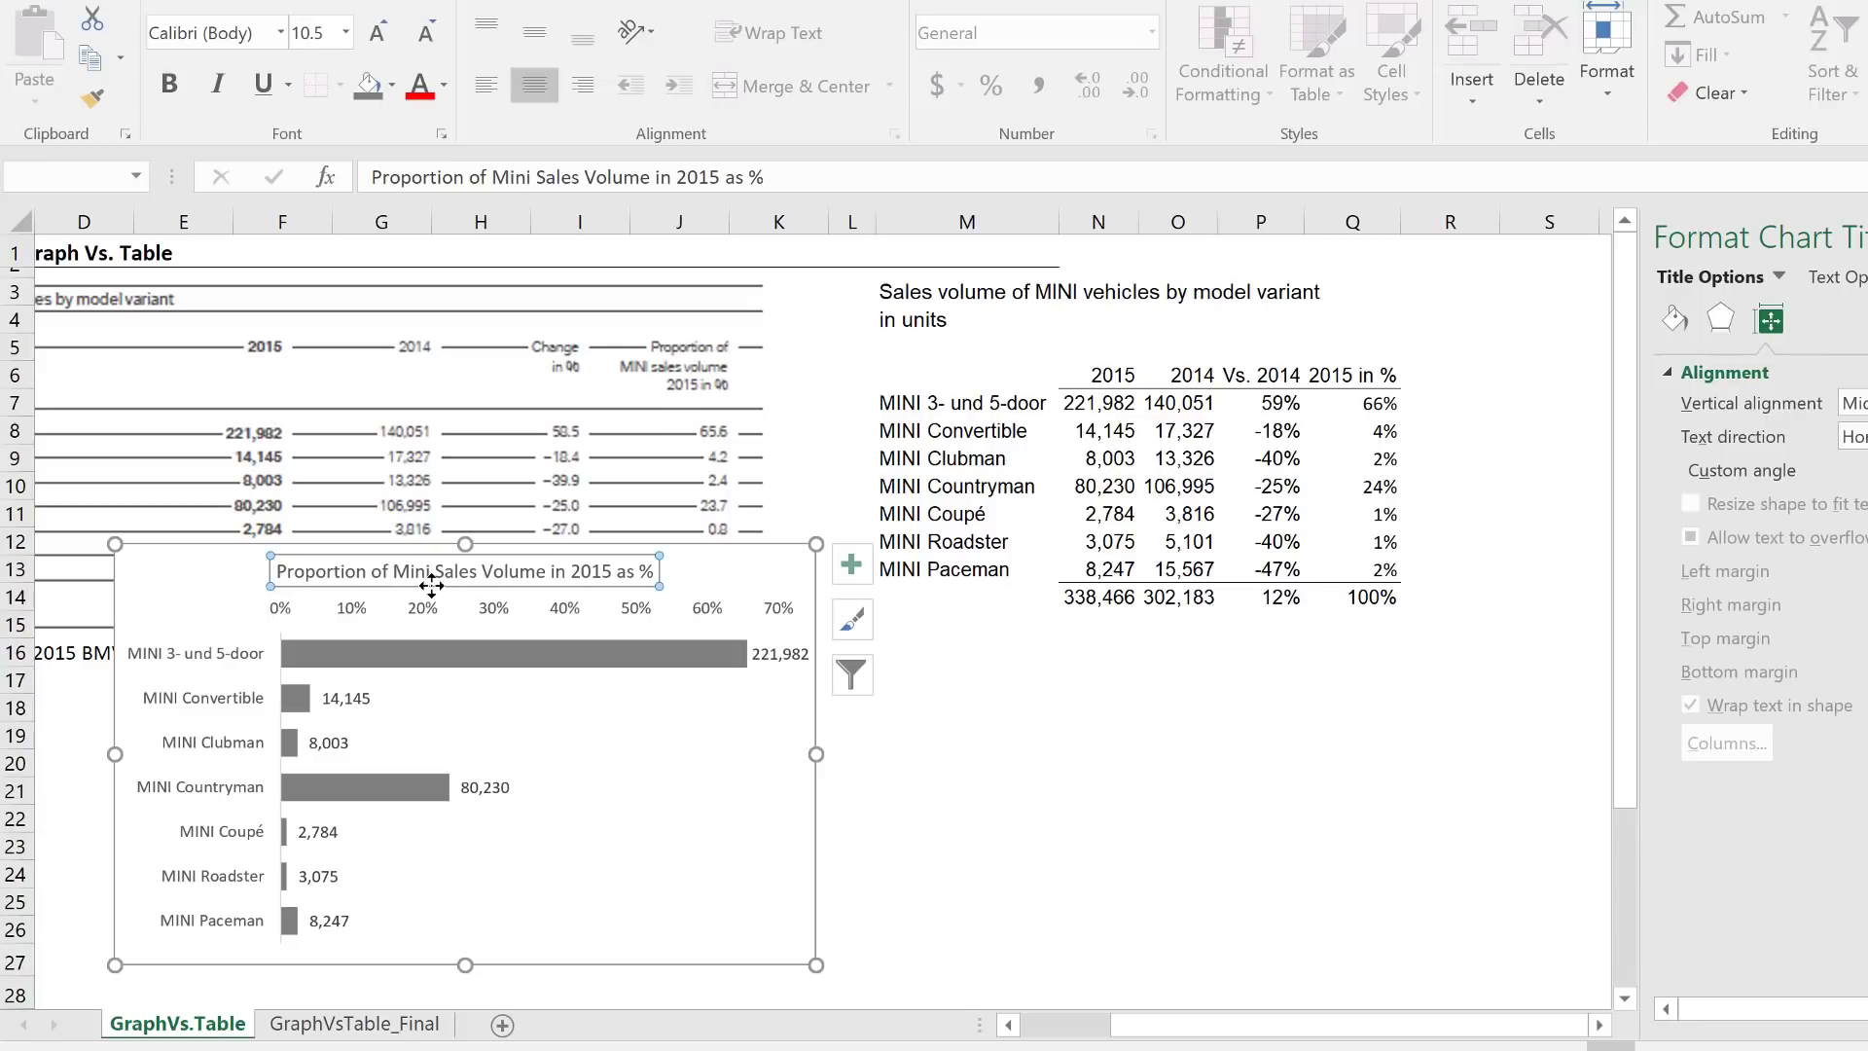
Shorten the plot area from its lower edge to leave free space below the MINI Paceman bar
click(444, 856)
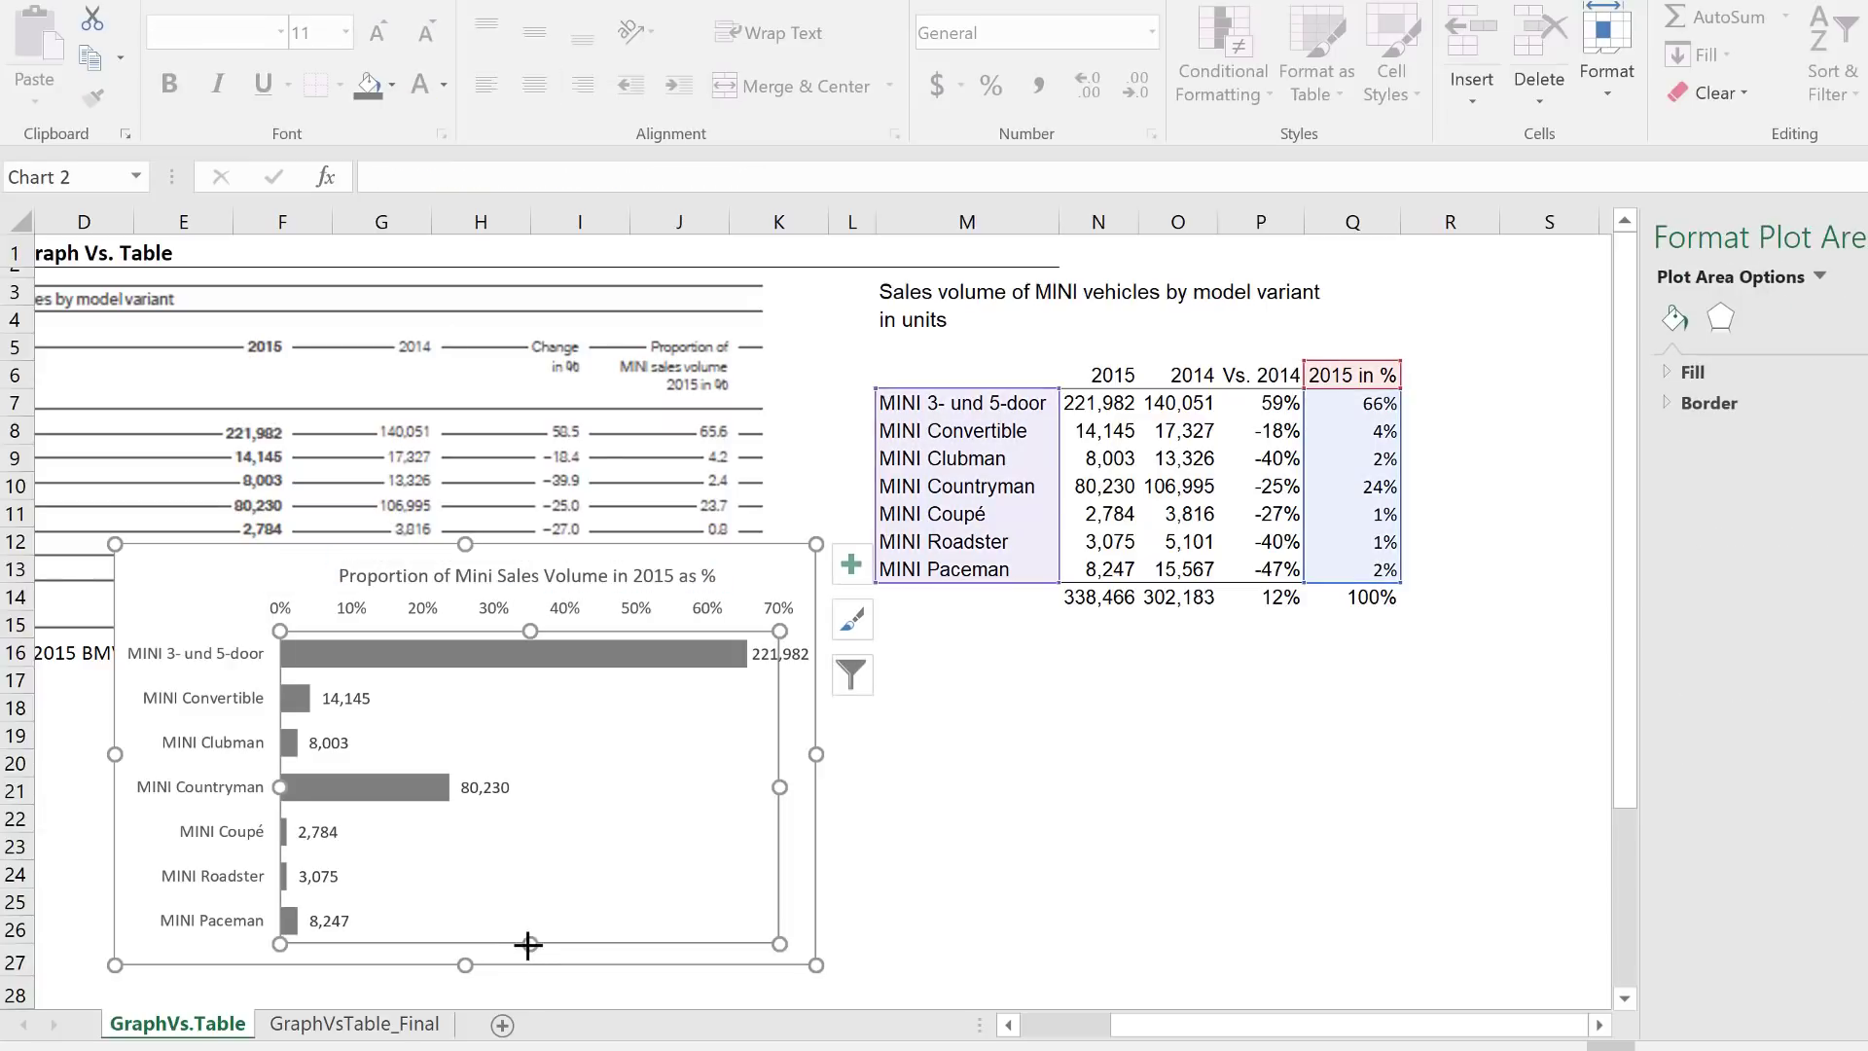
drag(529, 942, 529, 907)
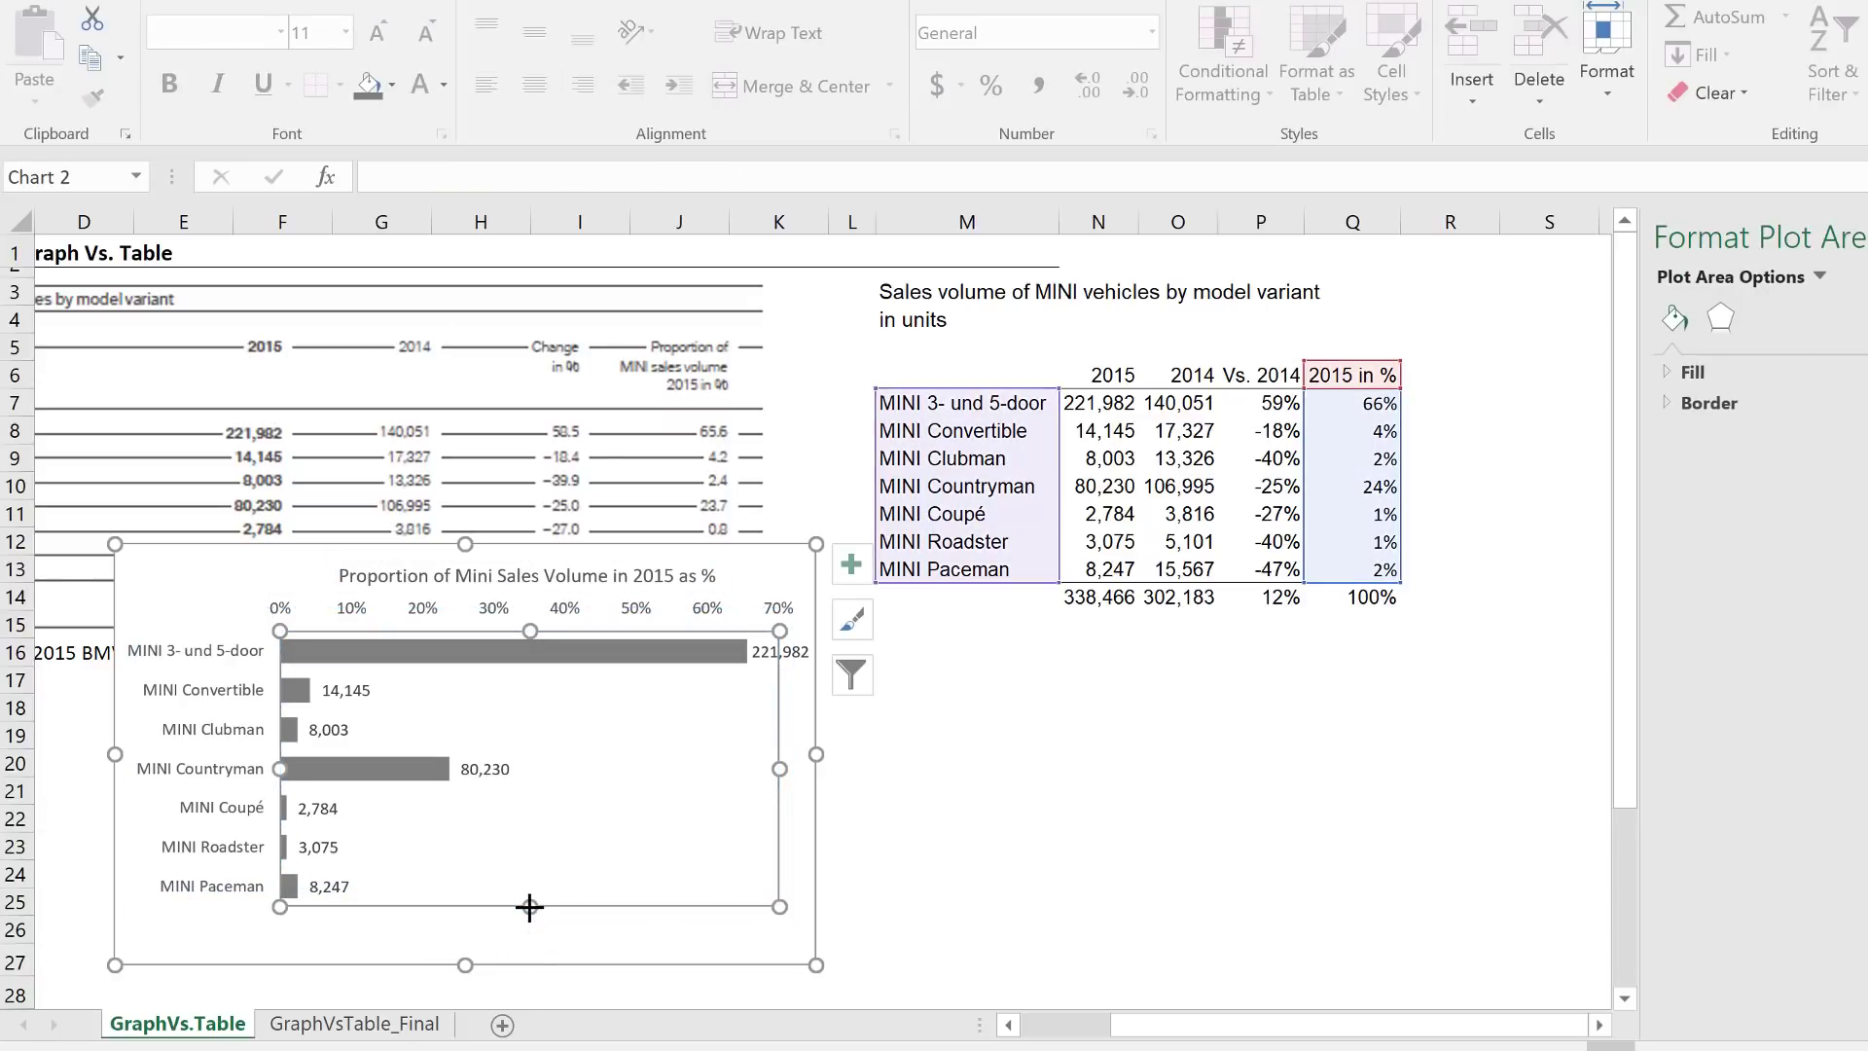
click(542, 963)
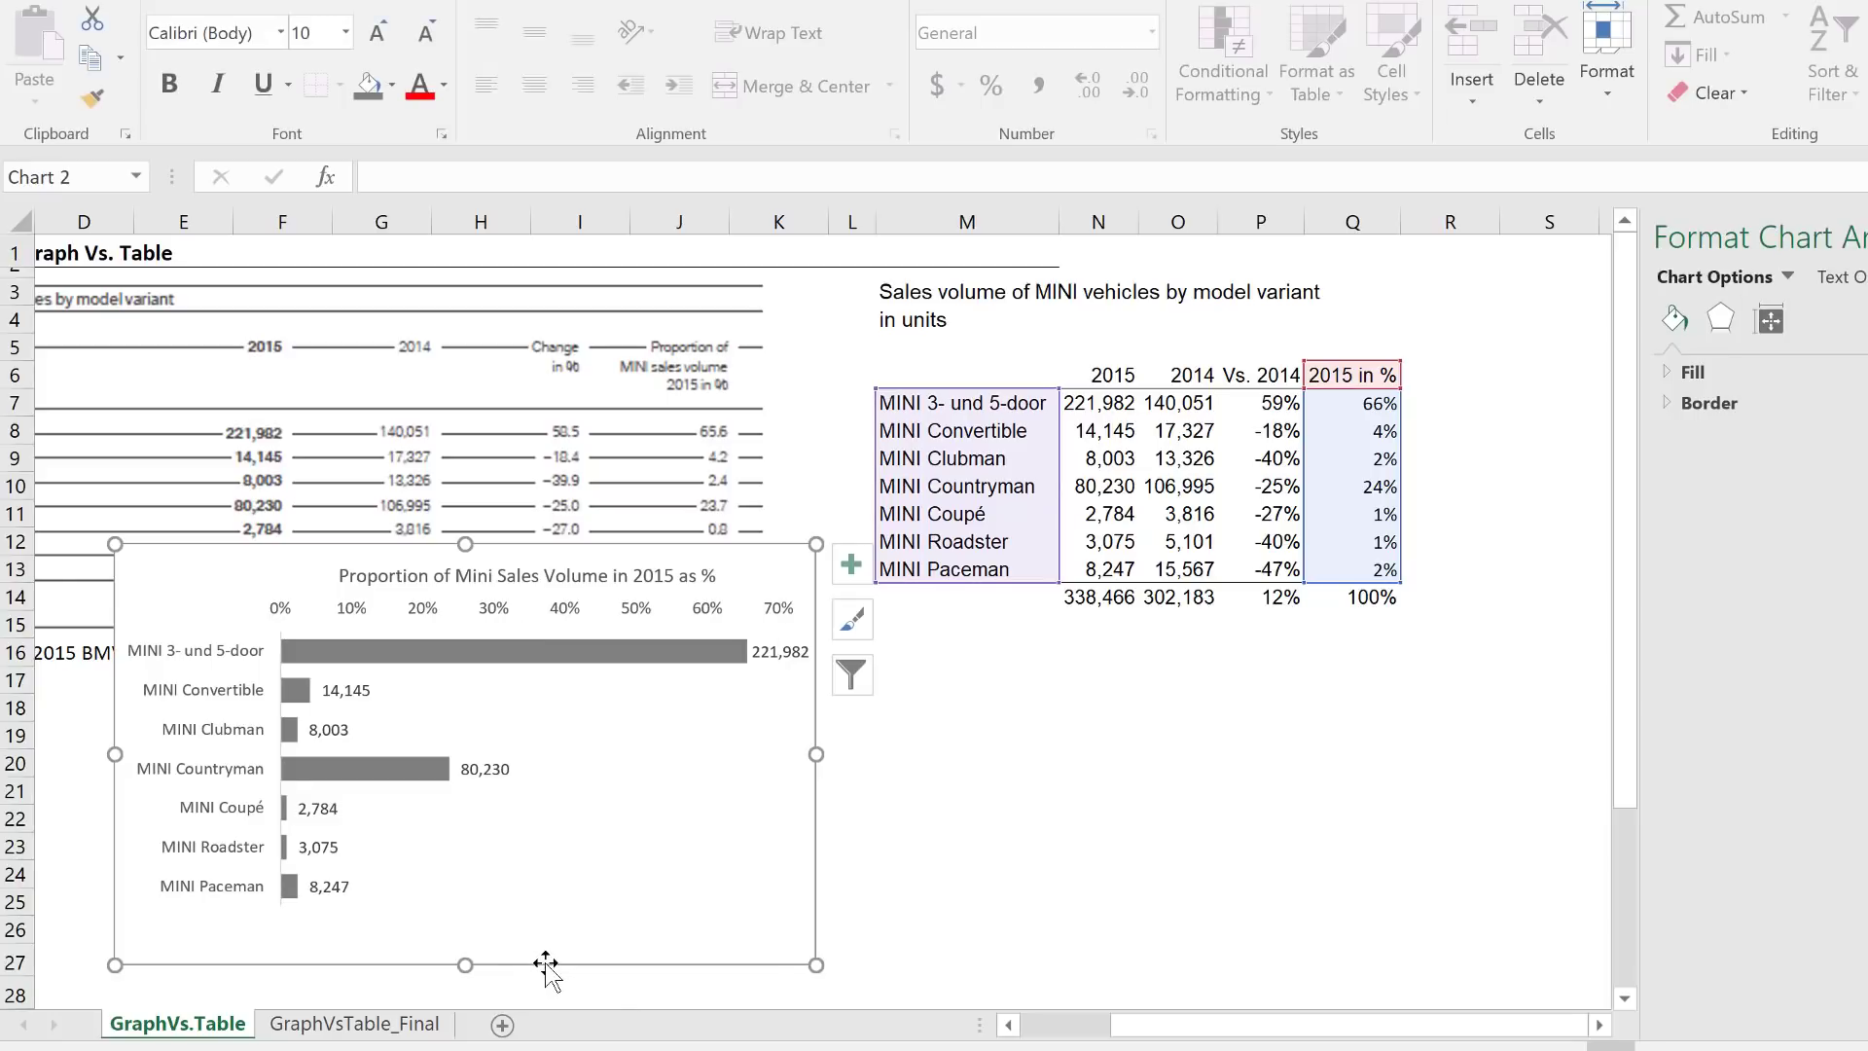
Insert a text box in the chart and link it to the 2015 total in cell N14
click(254, 18)
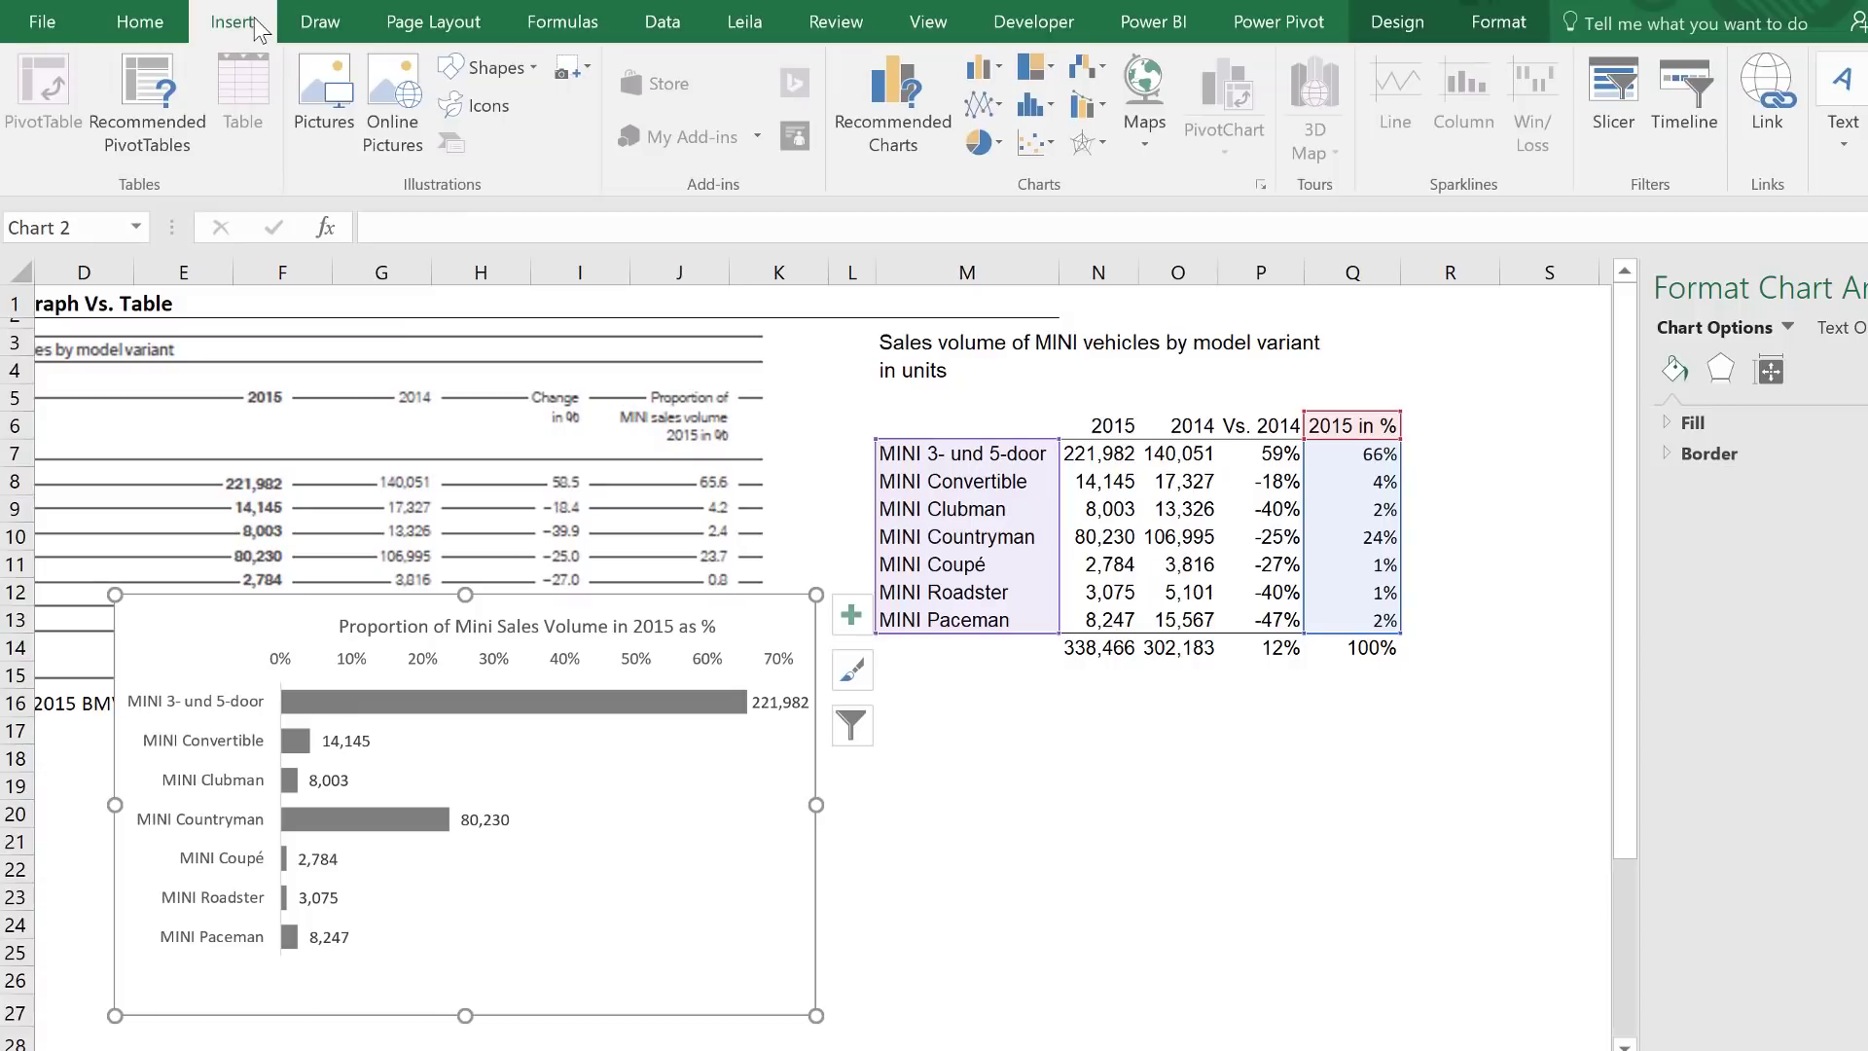
click(496, 67)
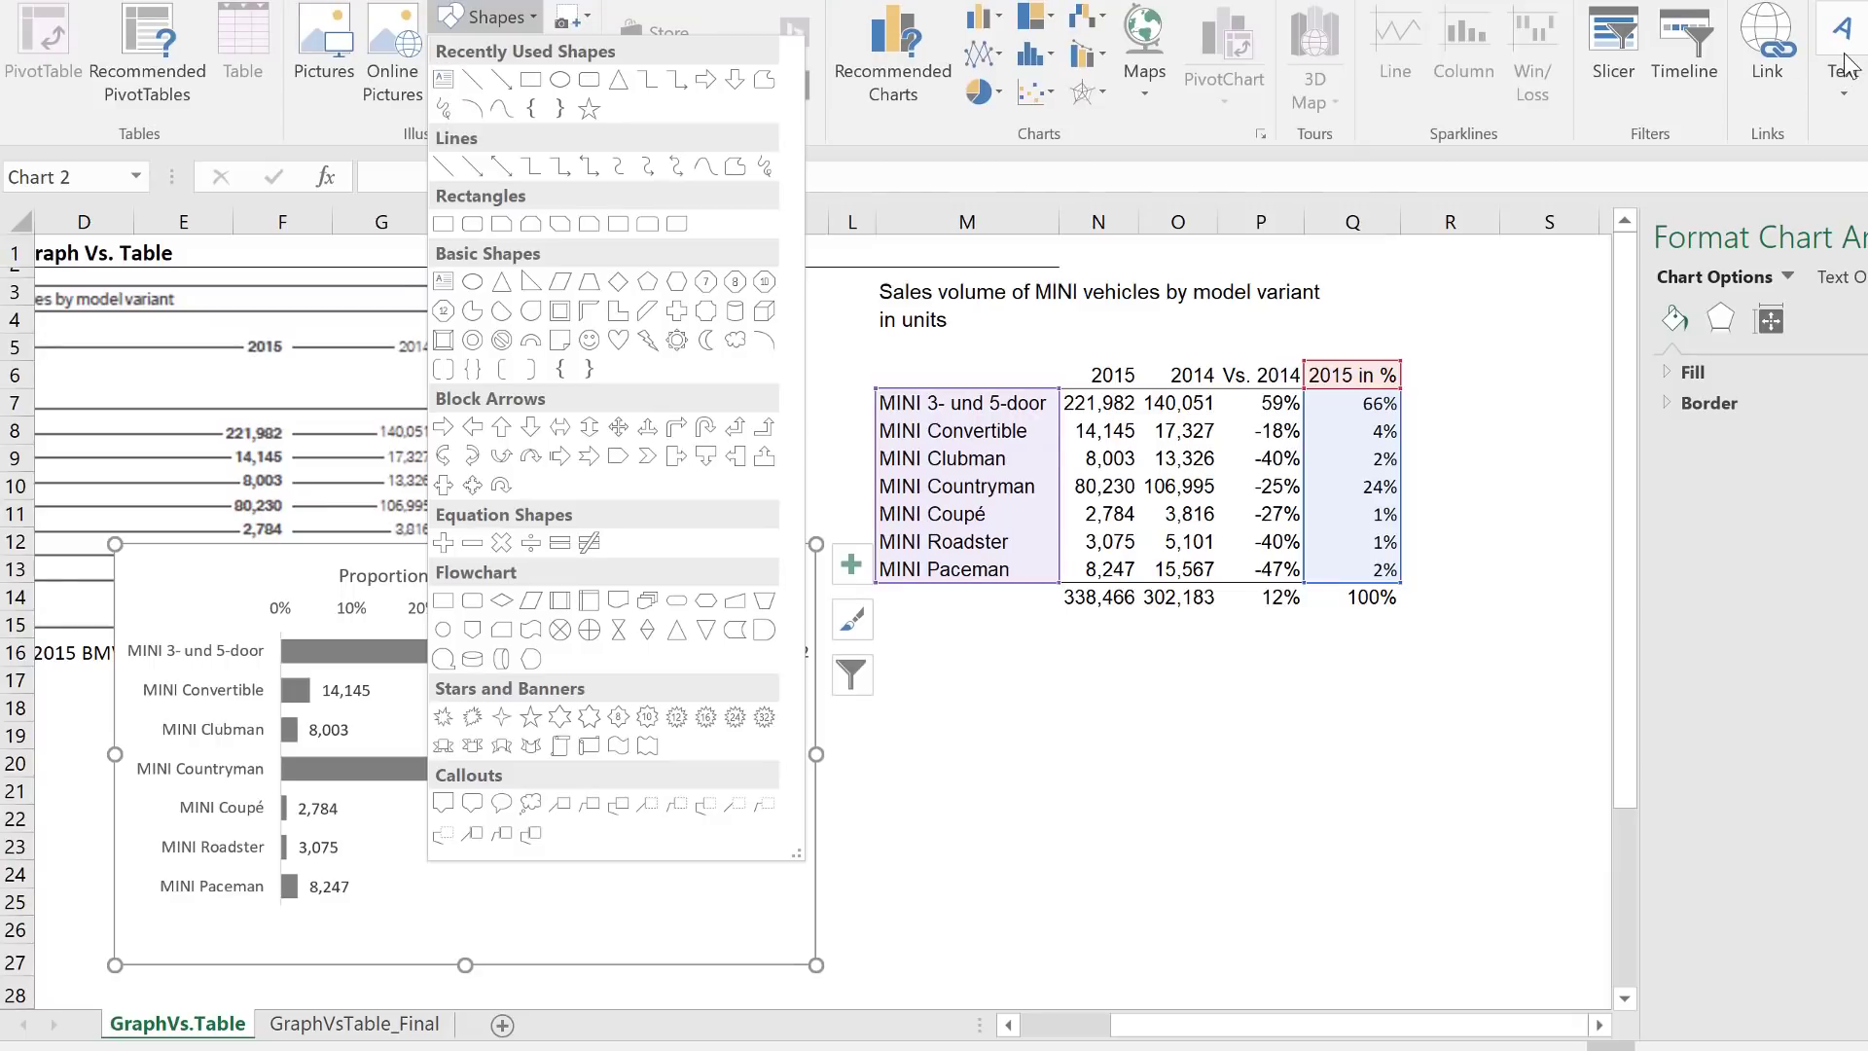
click(442, 79)
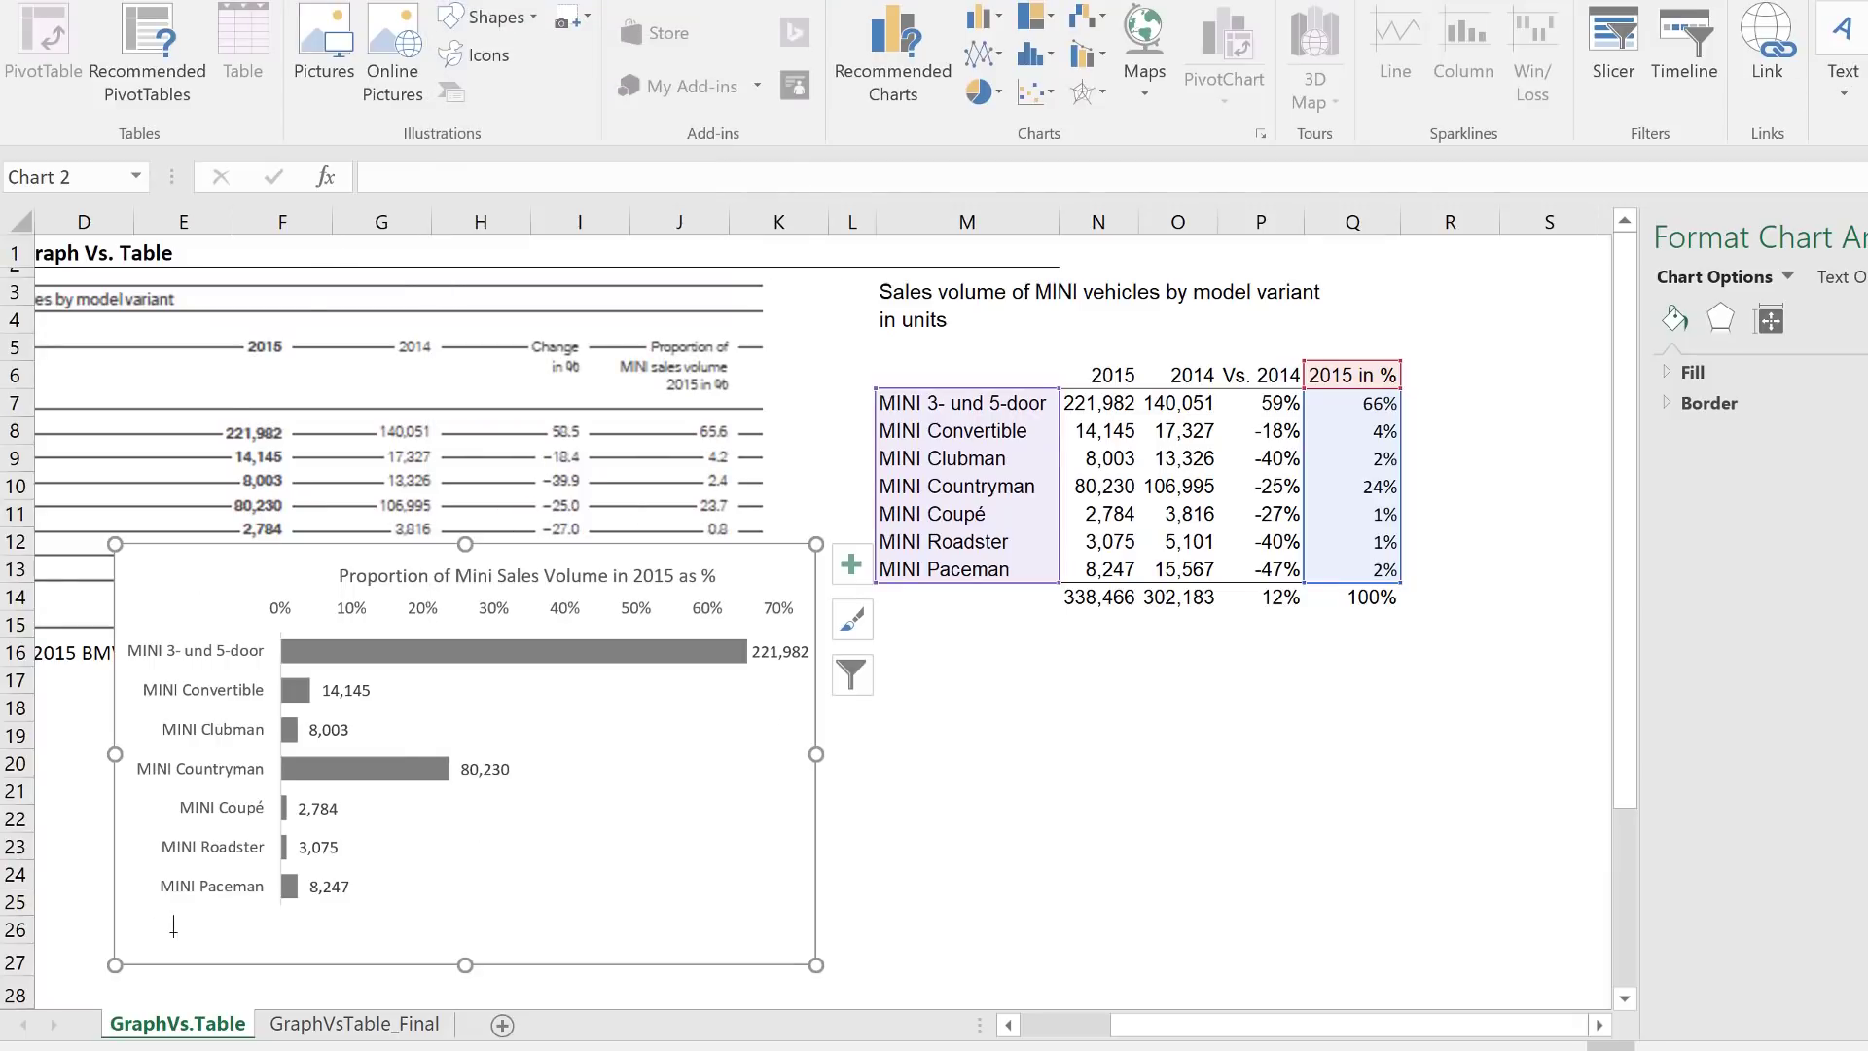
click(301, 930)
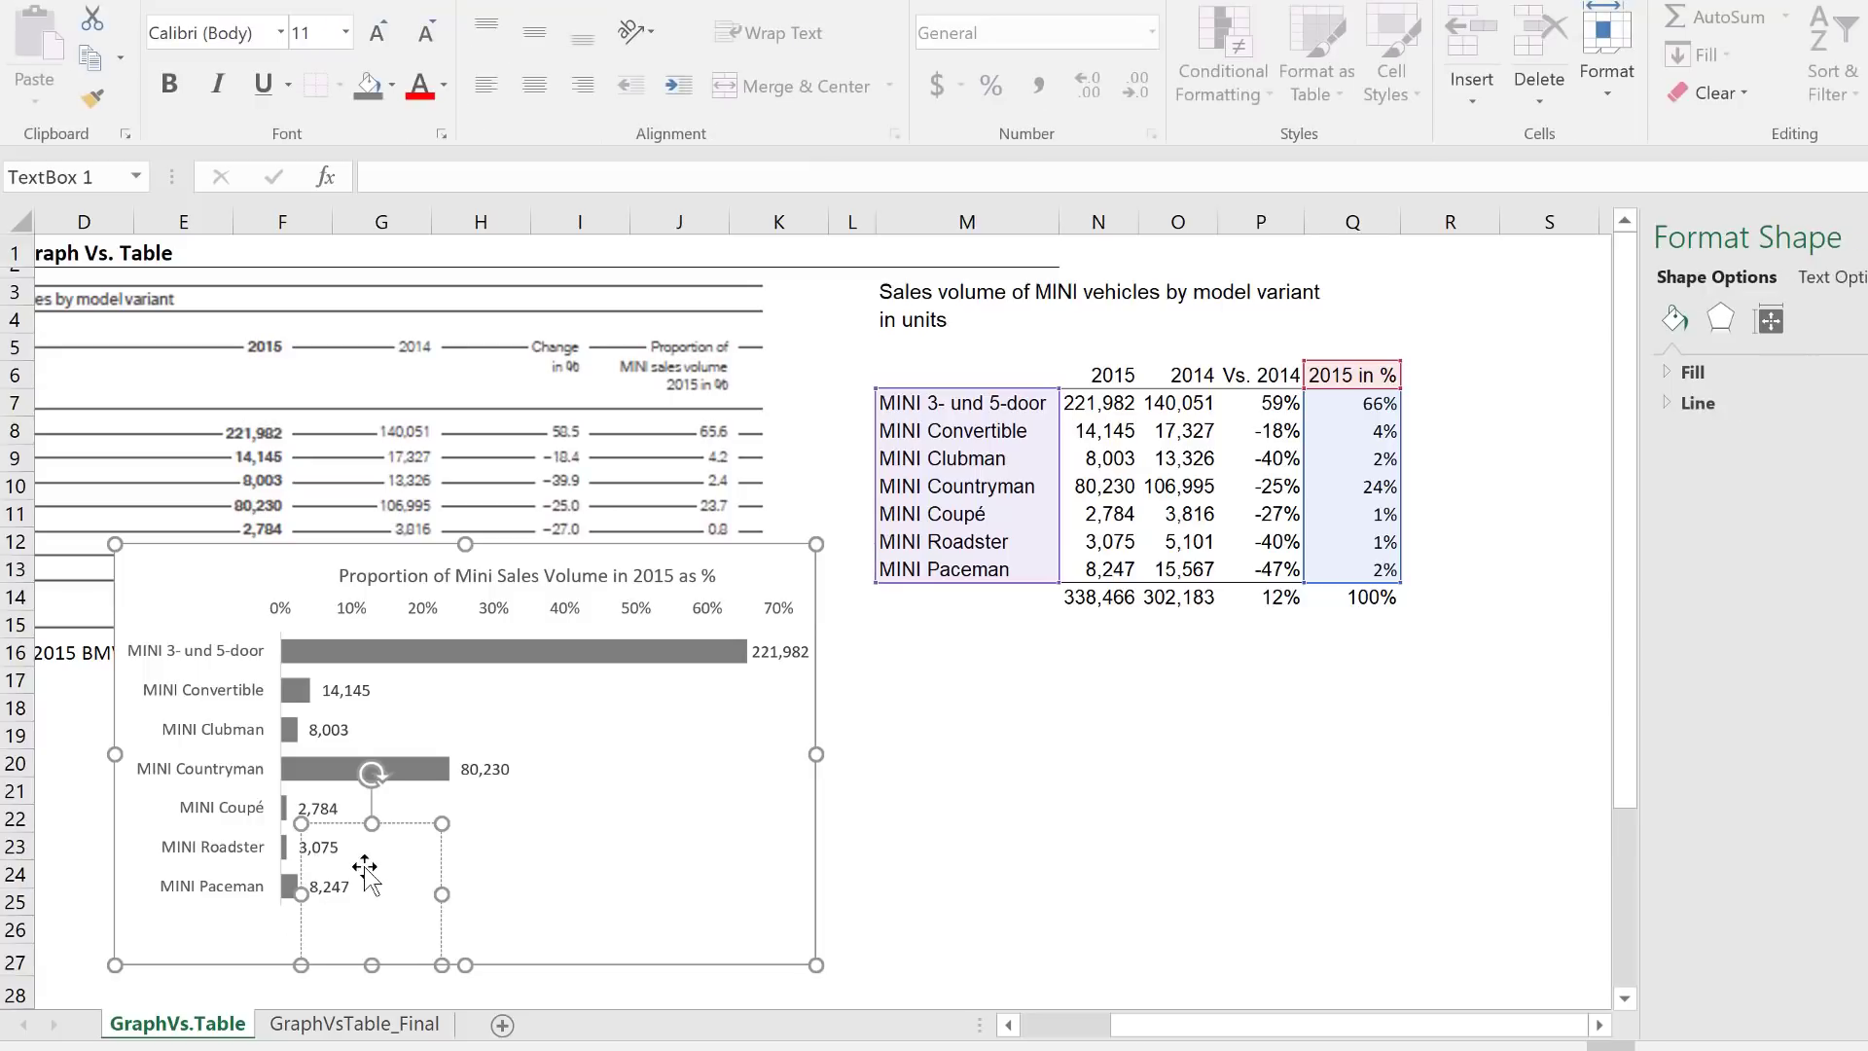
click(438, 177)
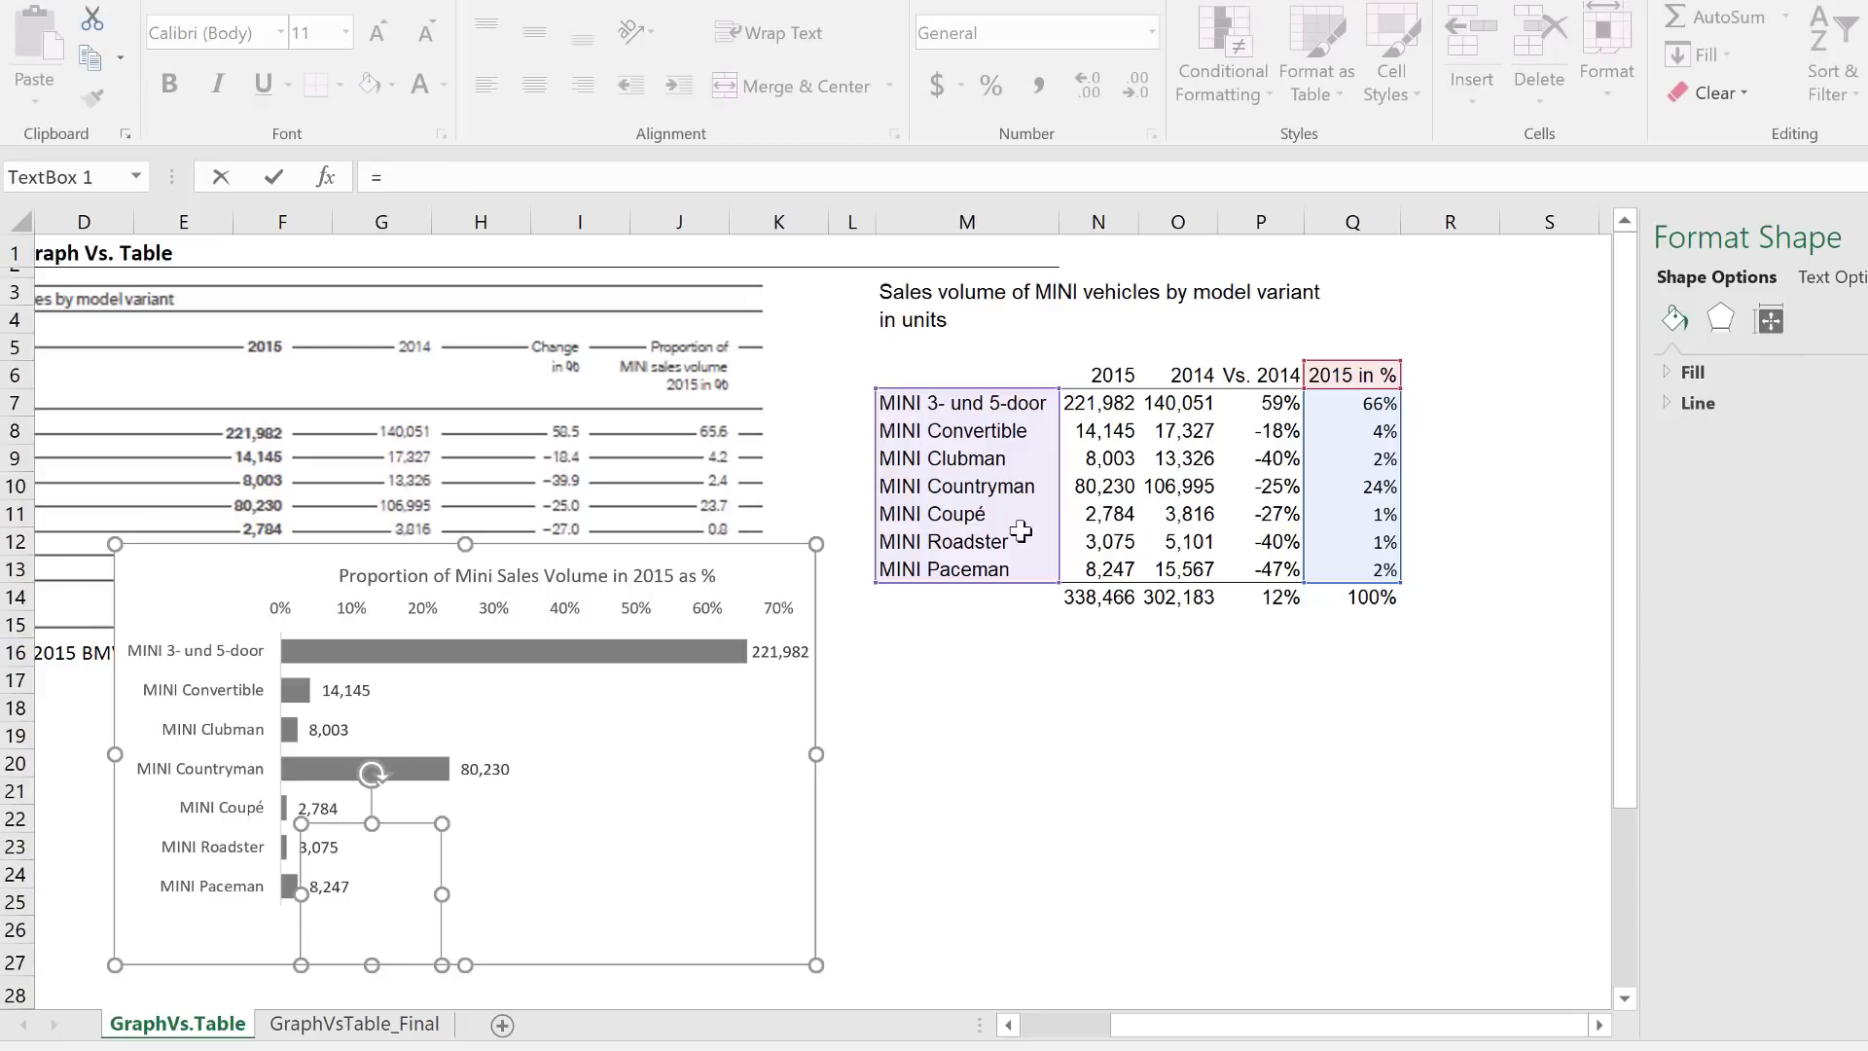
click(1100, 597)
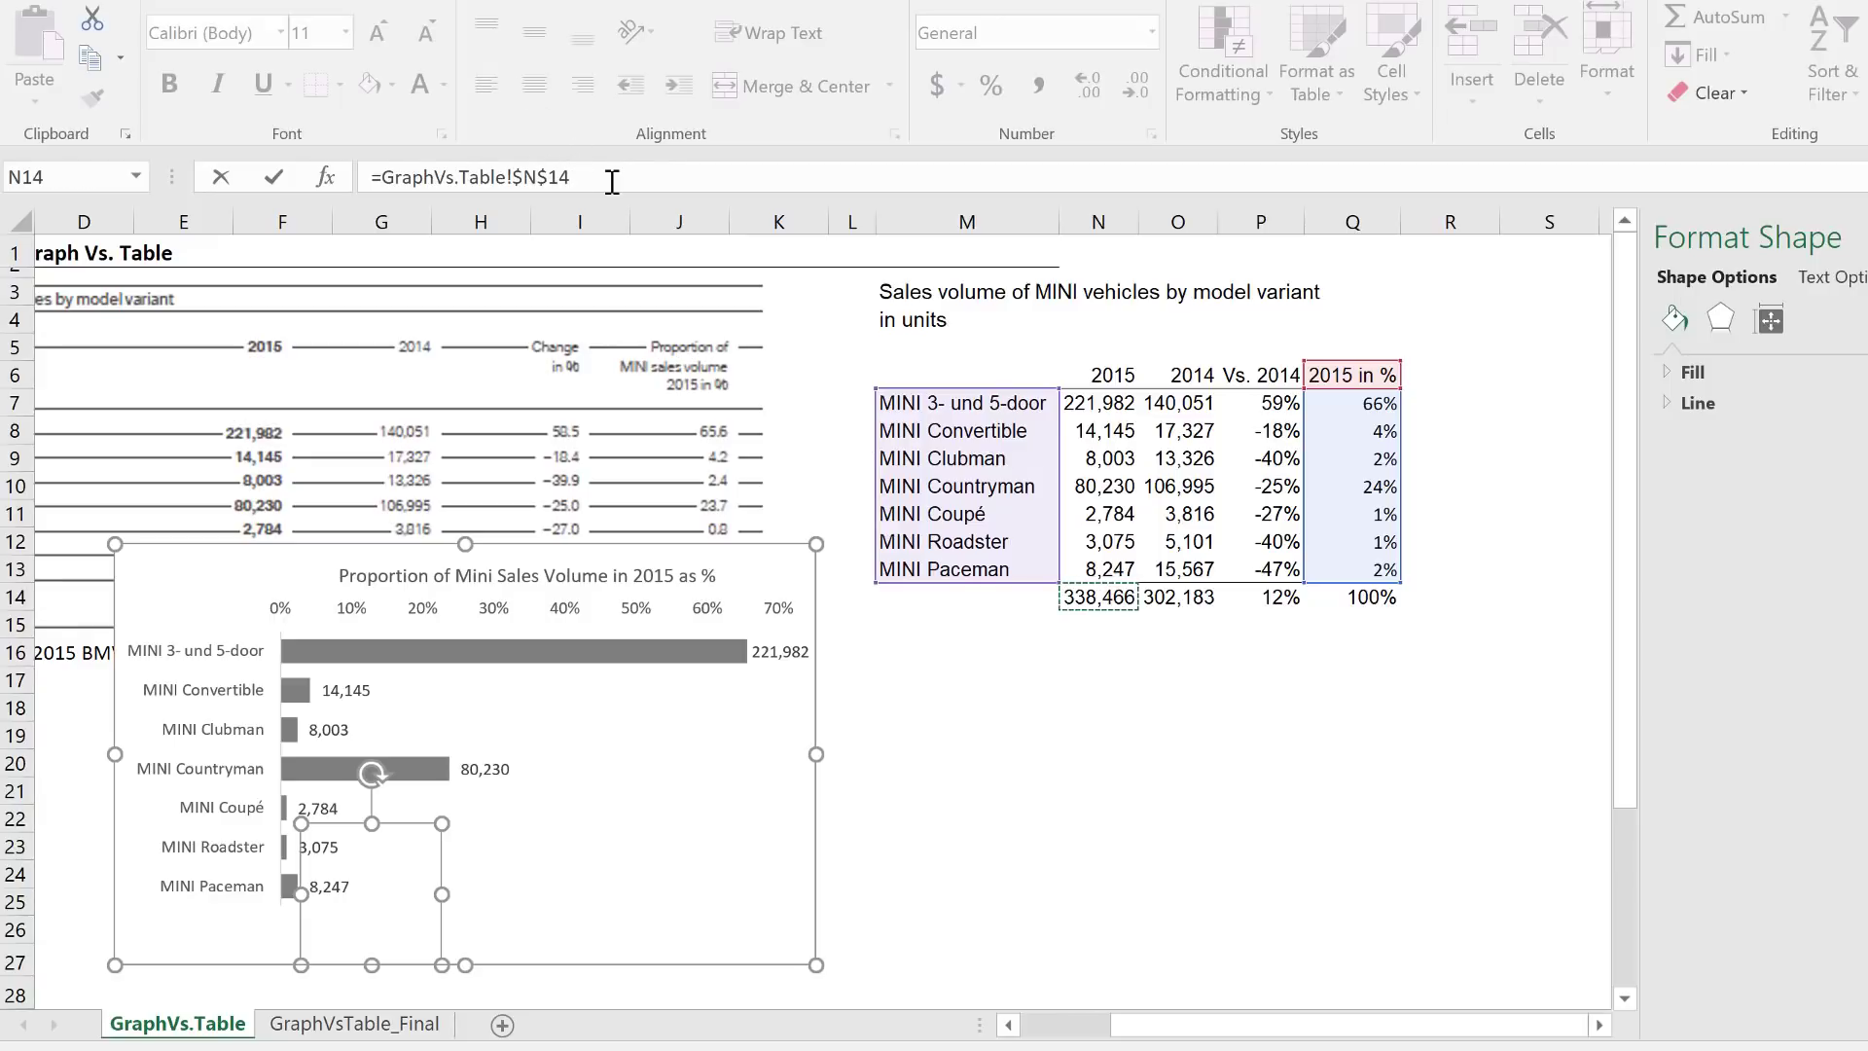
key(Return)
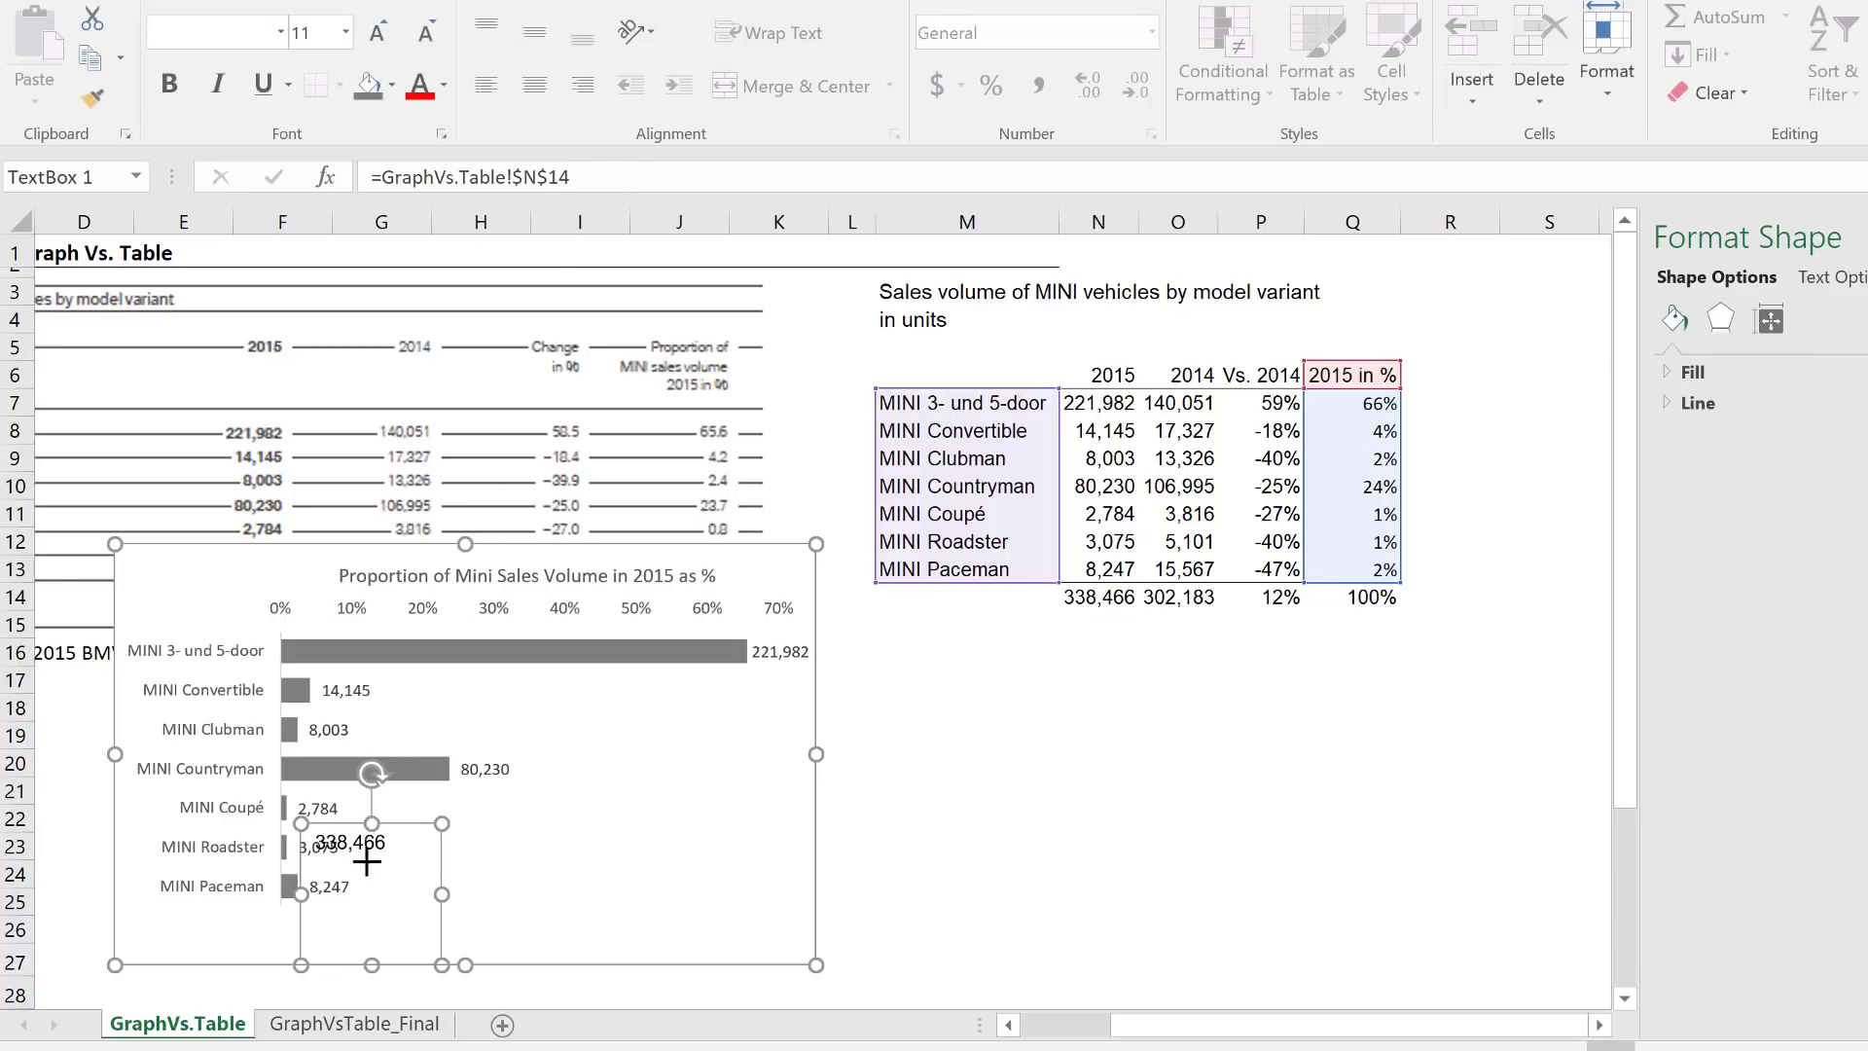
Place the linked total text box in the space below the bars, lined up with the data labels, and shift the chart slightly
drag(366, 861, 375, 938)
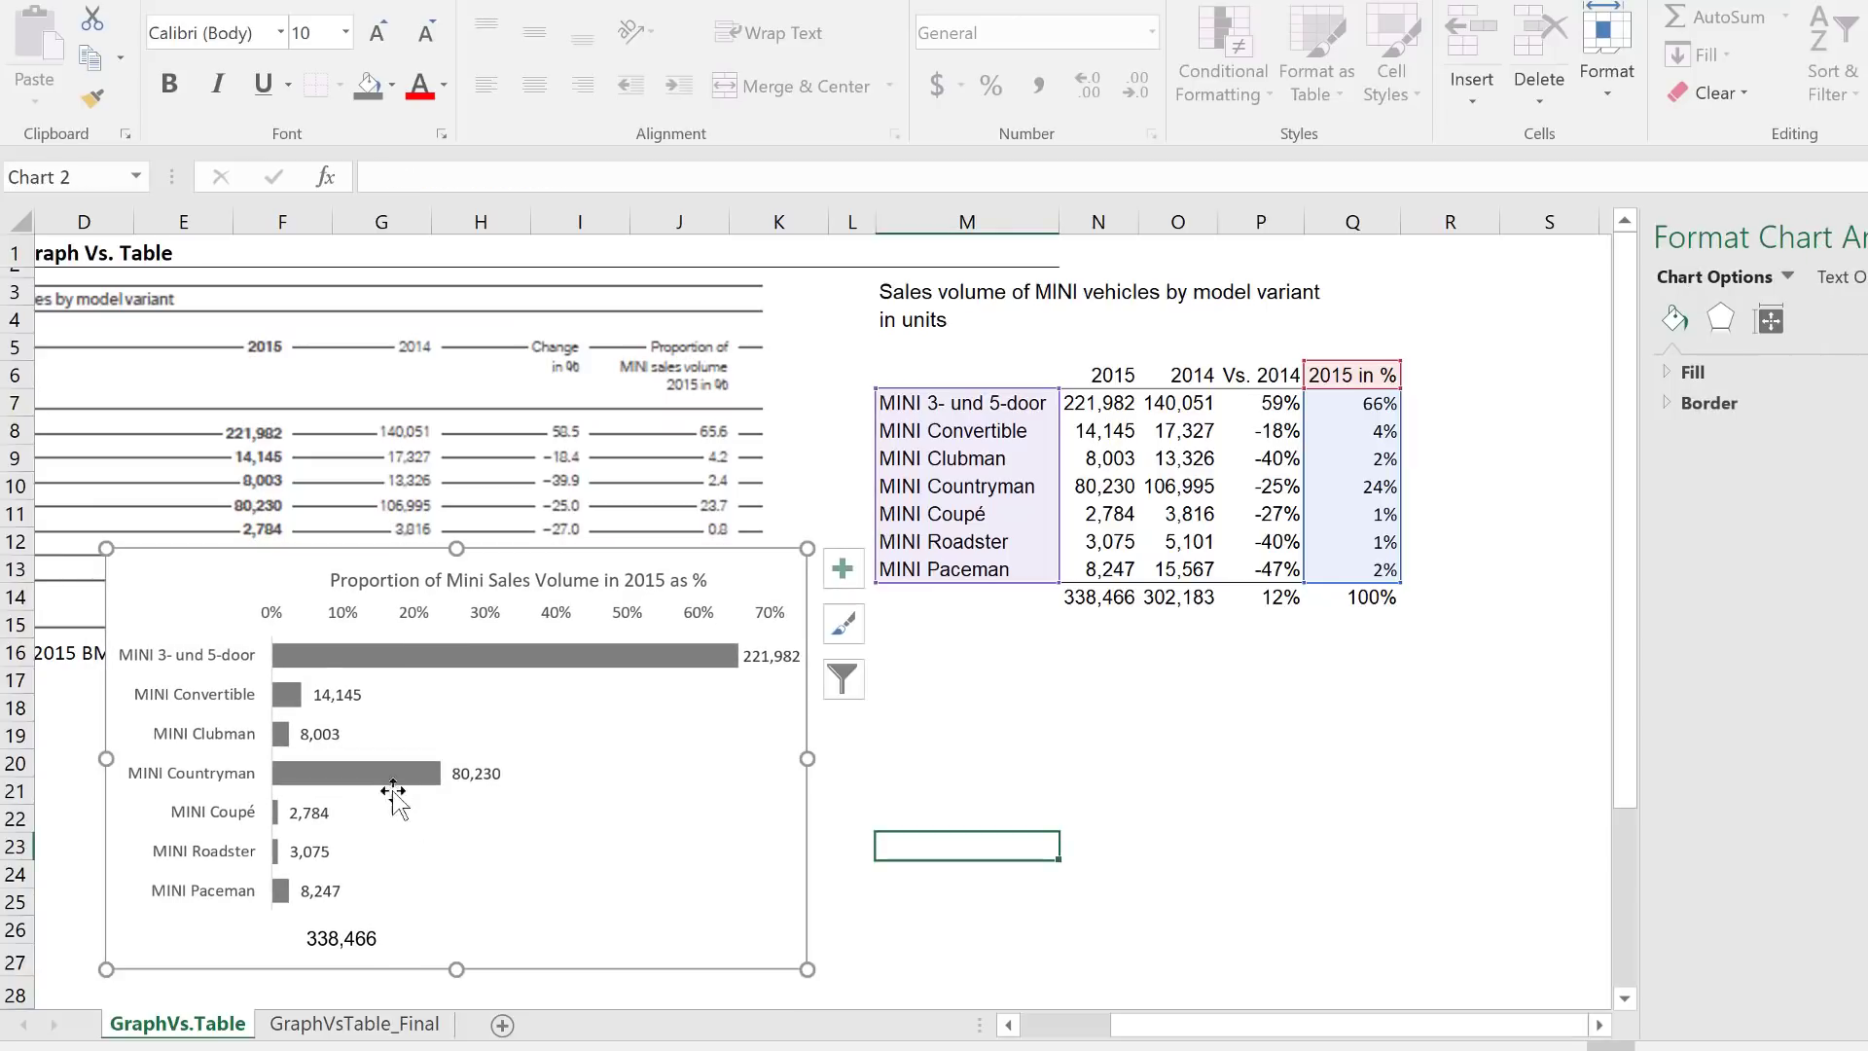
drag(178, 612, 216, 610)
click(385, 936)
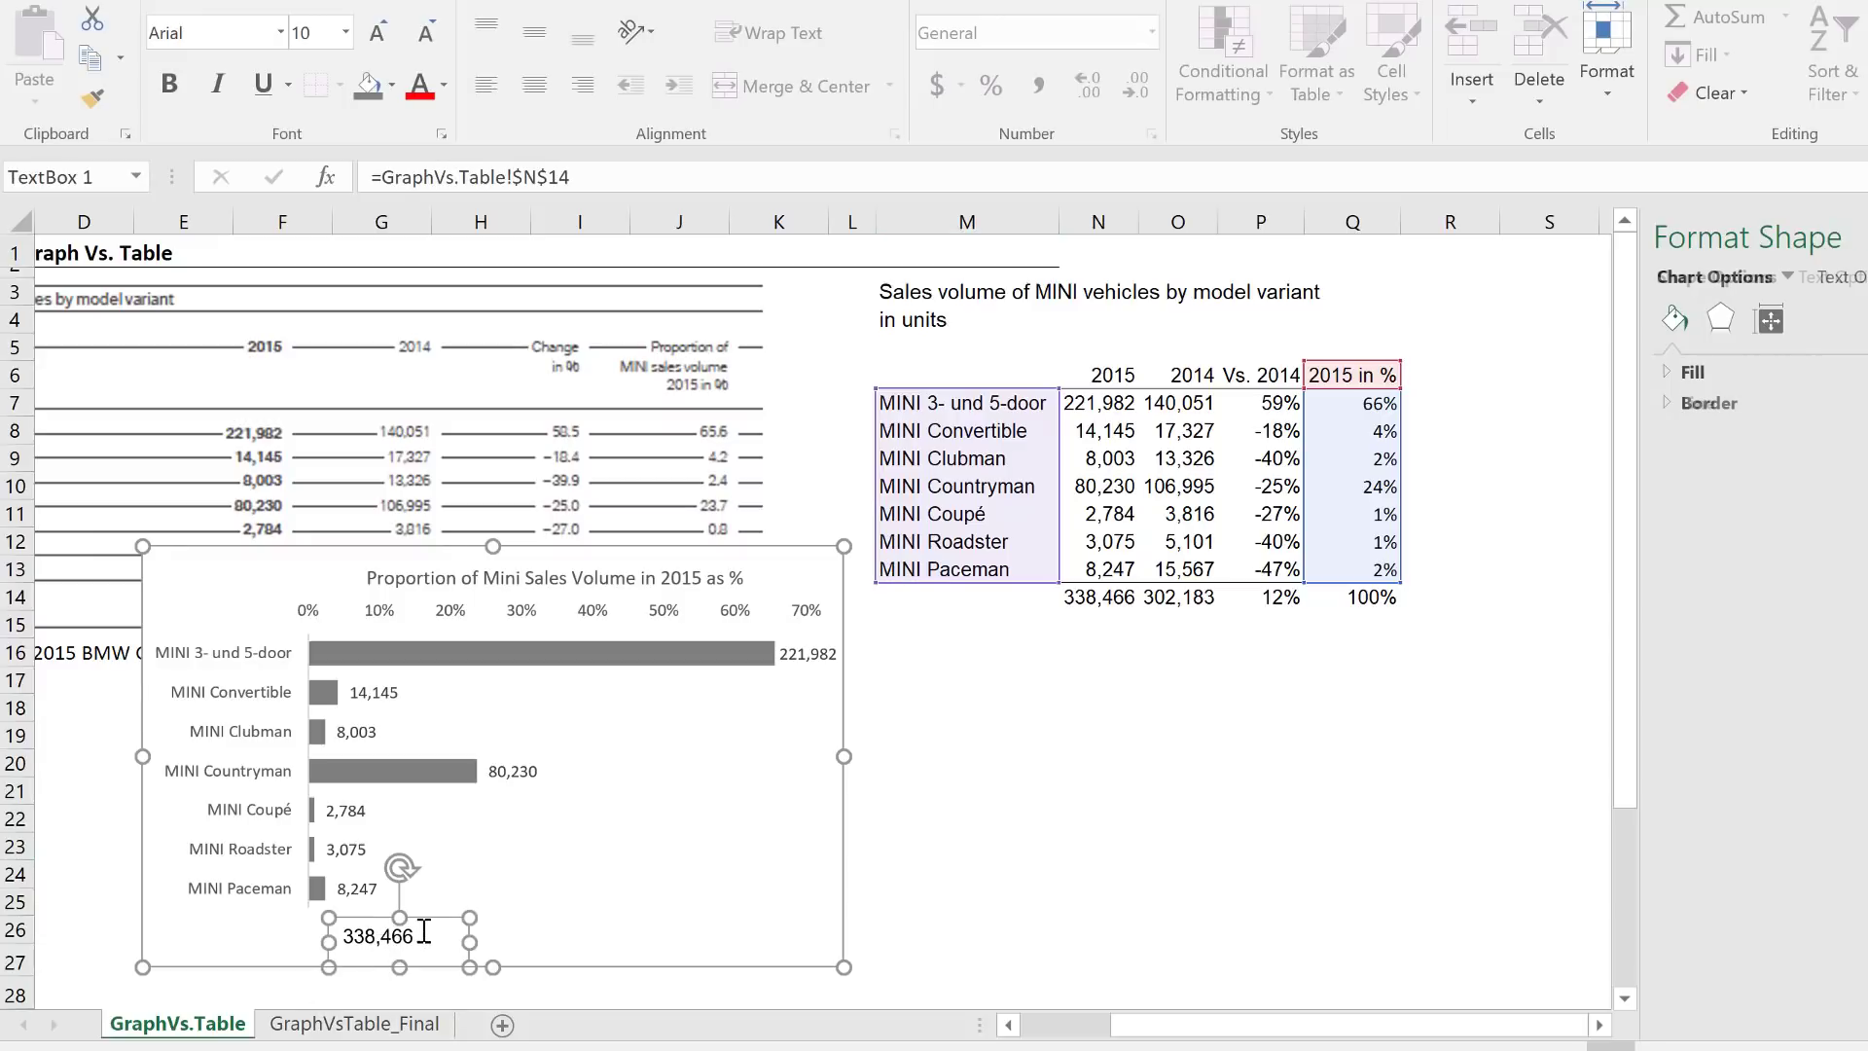
drag(417, 933, 383, 905)
click(404, 926)
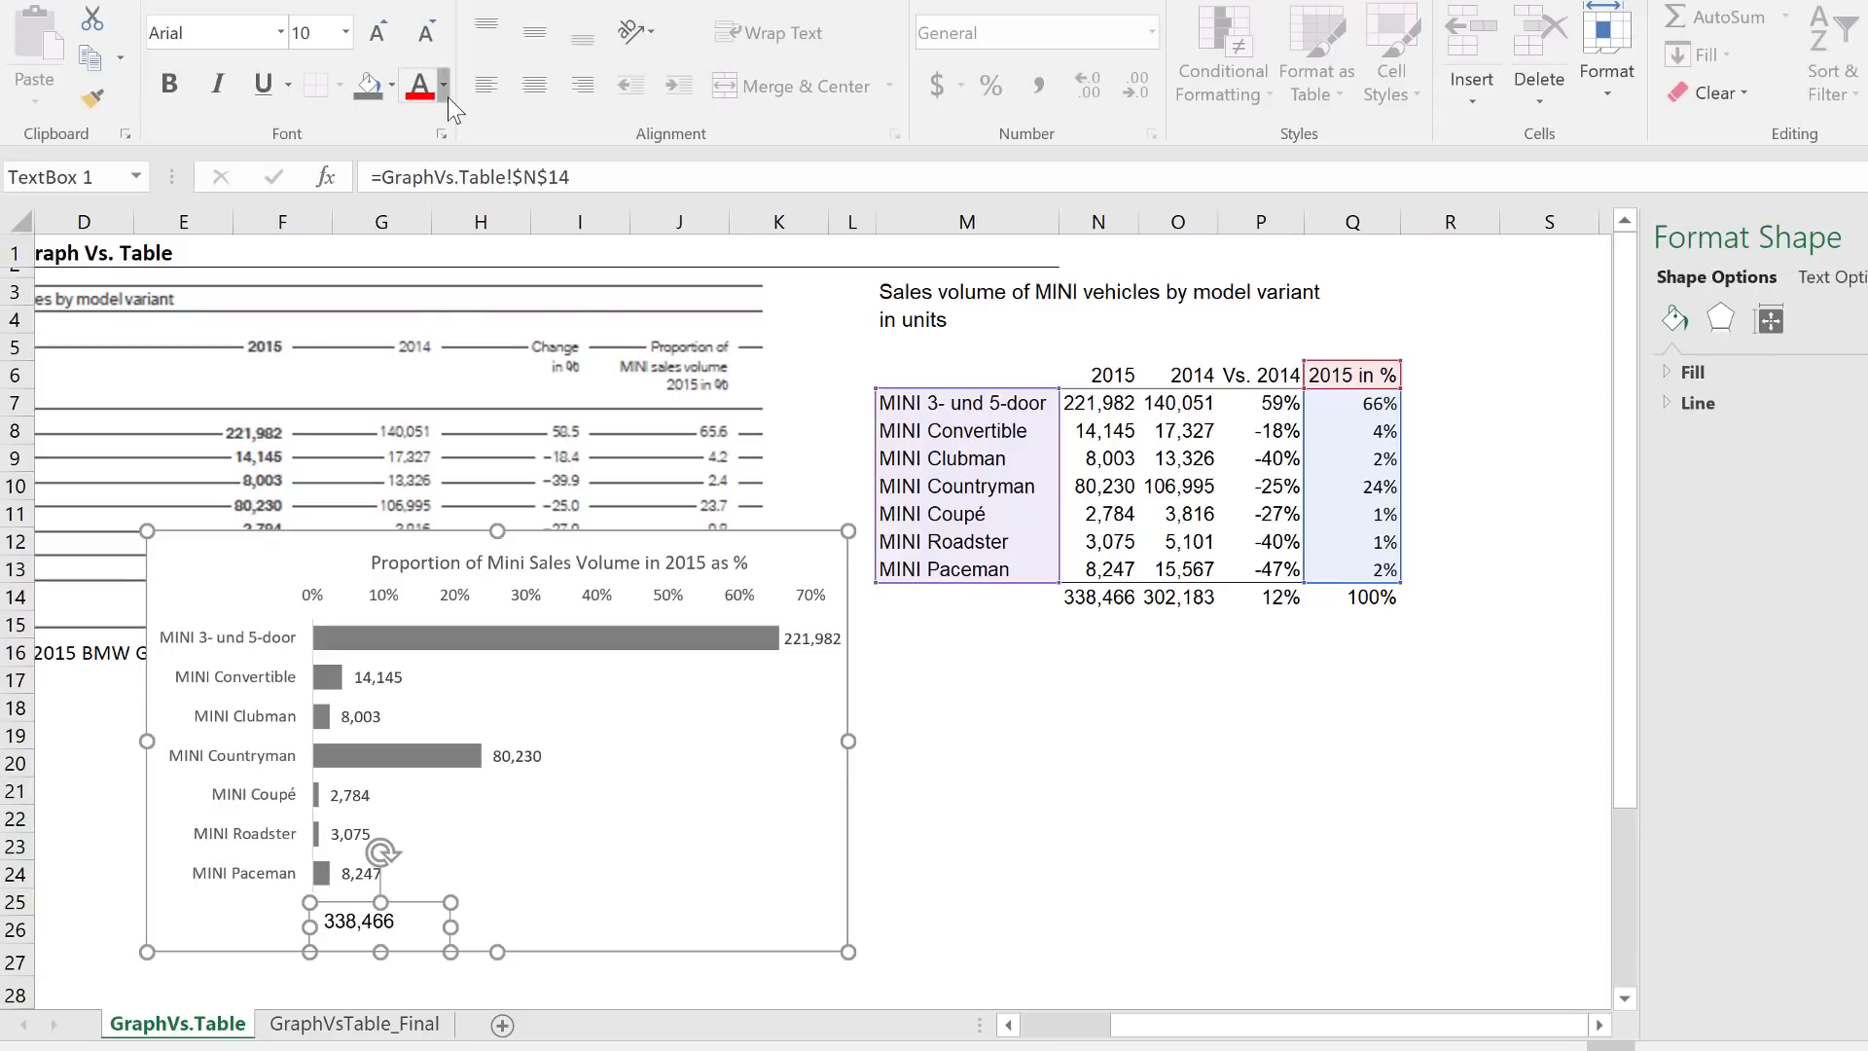
Set the font color of the linked total in the text box to dark grey
click(445, 93)
click(428, 214)
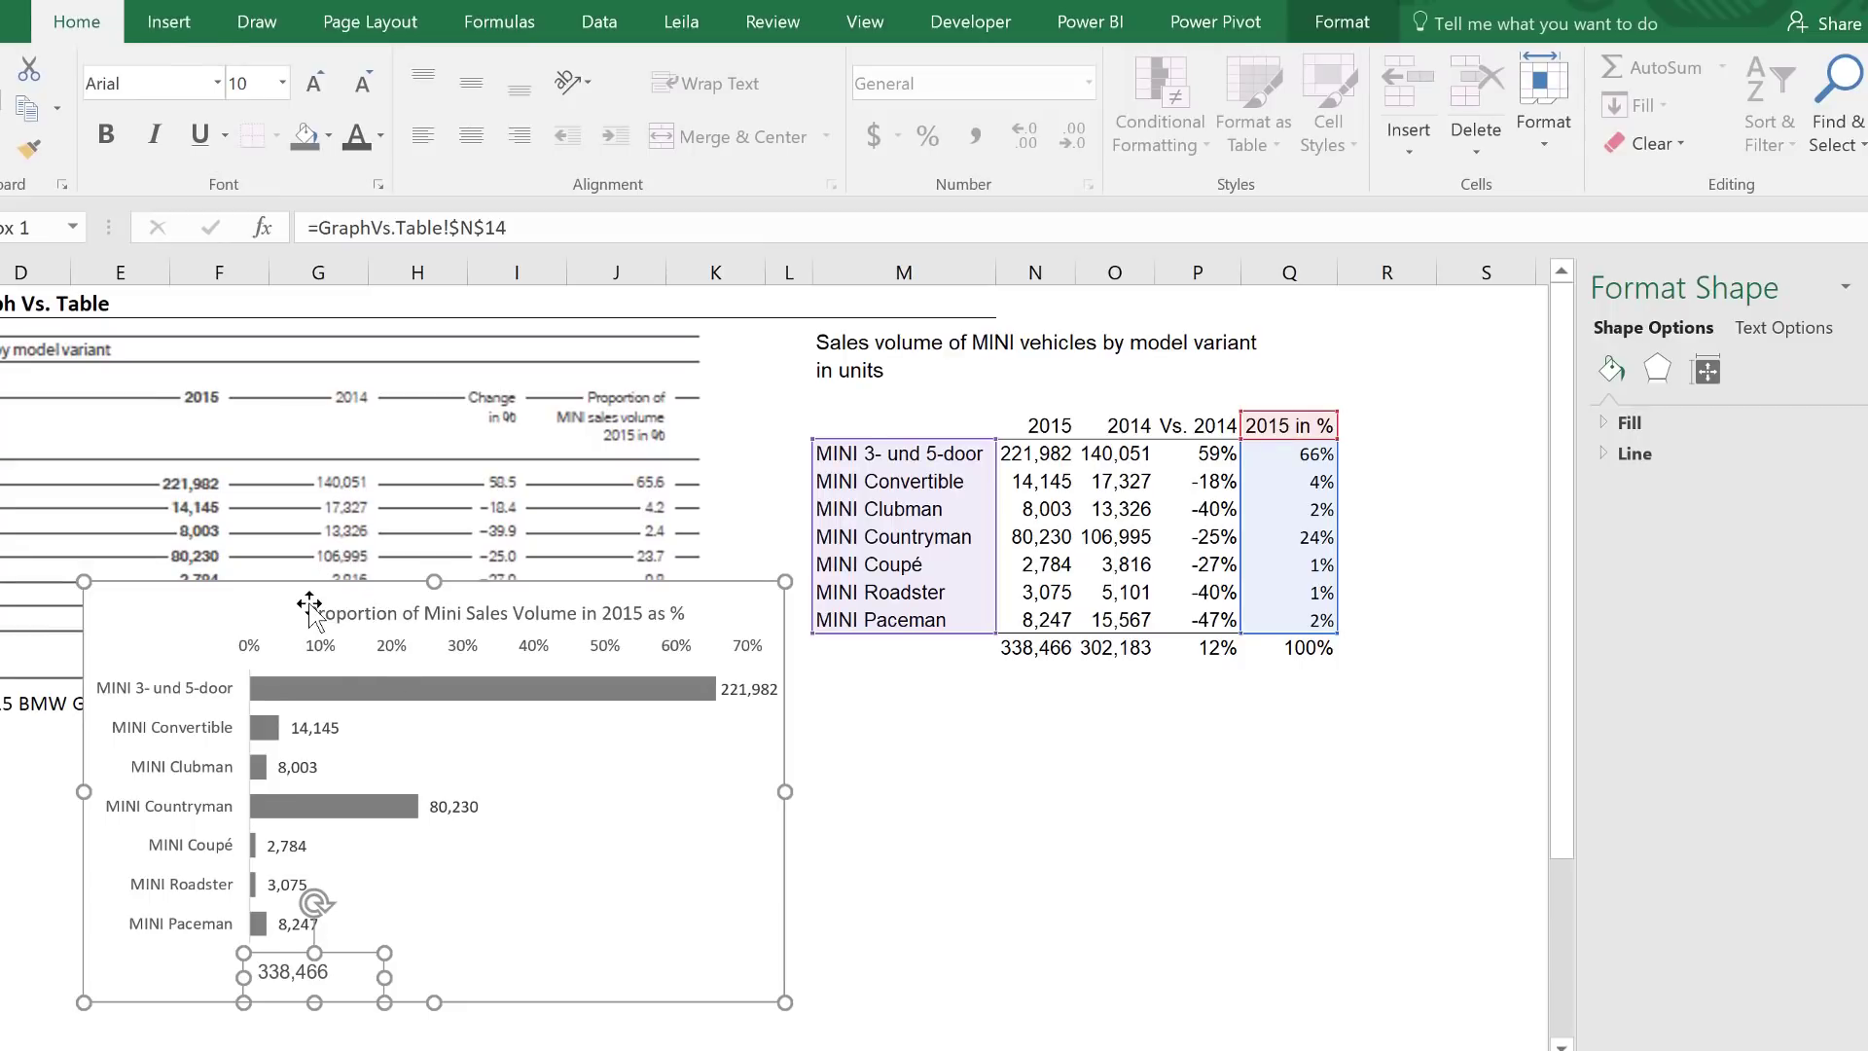
key(Escape)
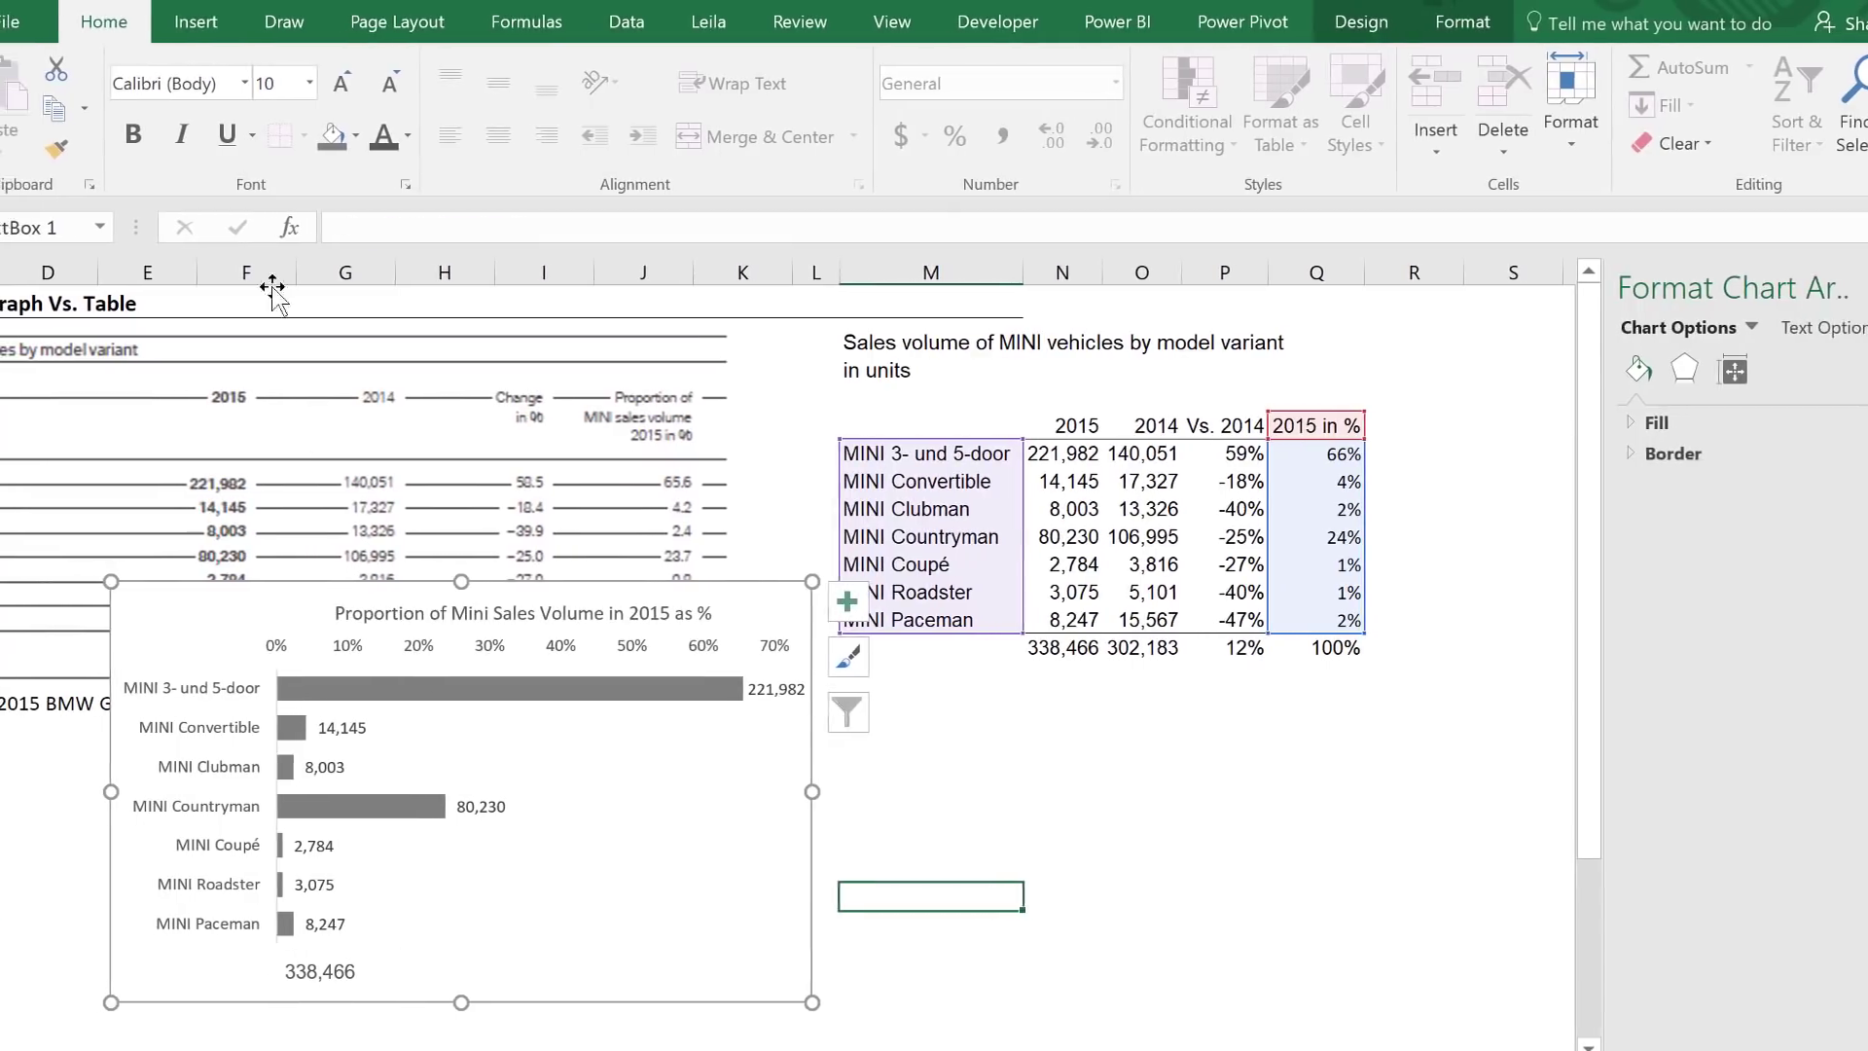
Draw a straight horizontal line about 1.09" wide in the chart, directly above the linked total
click(254, 13)
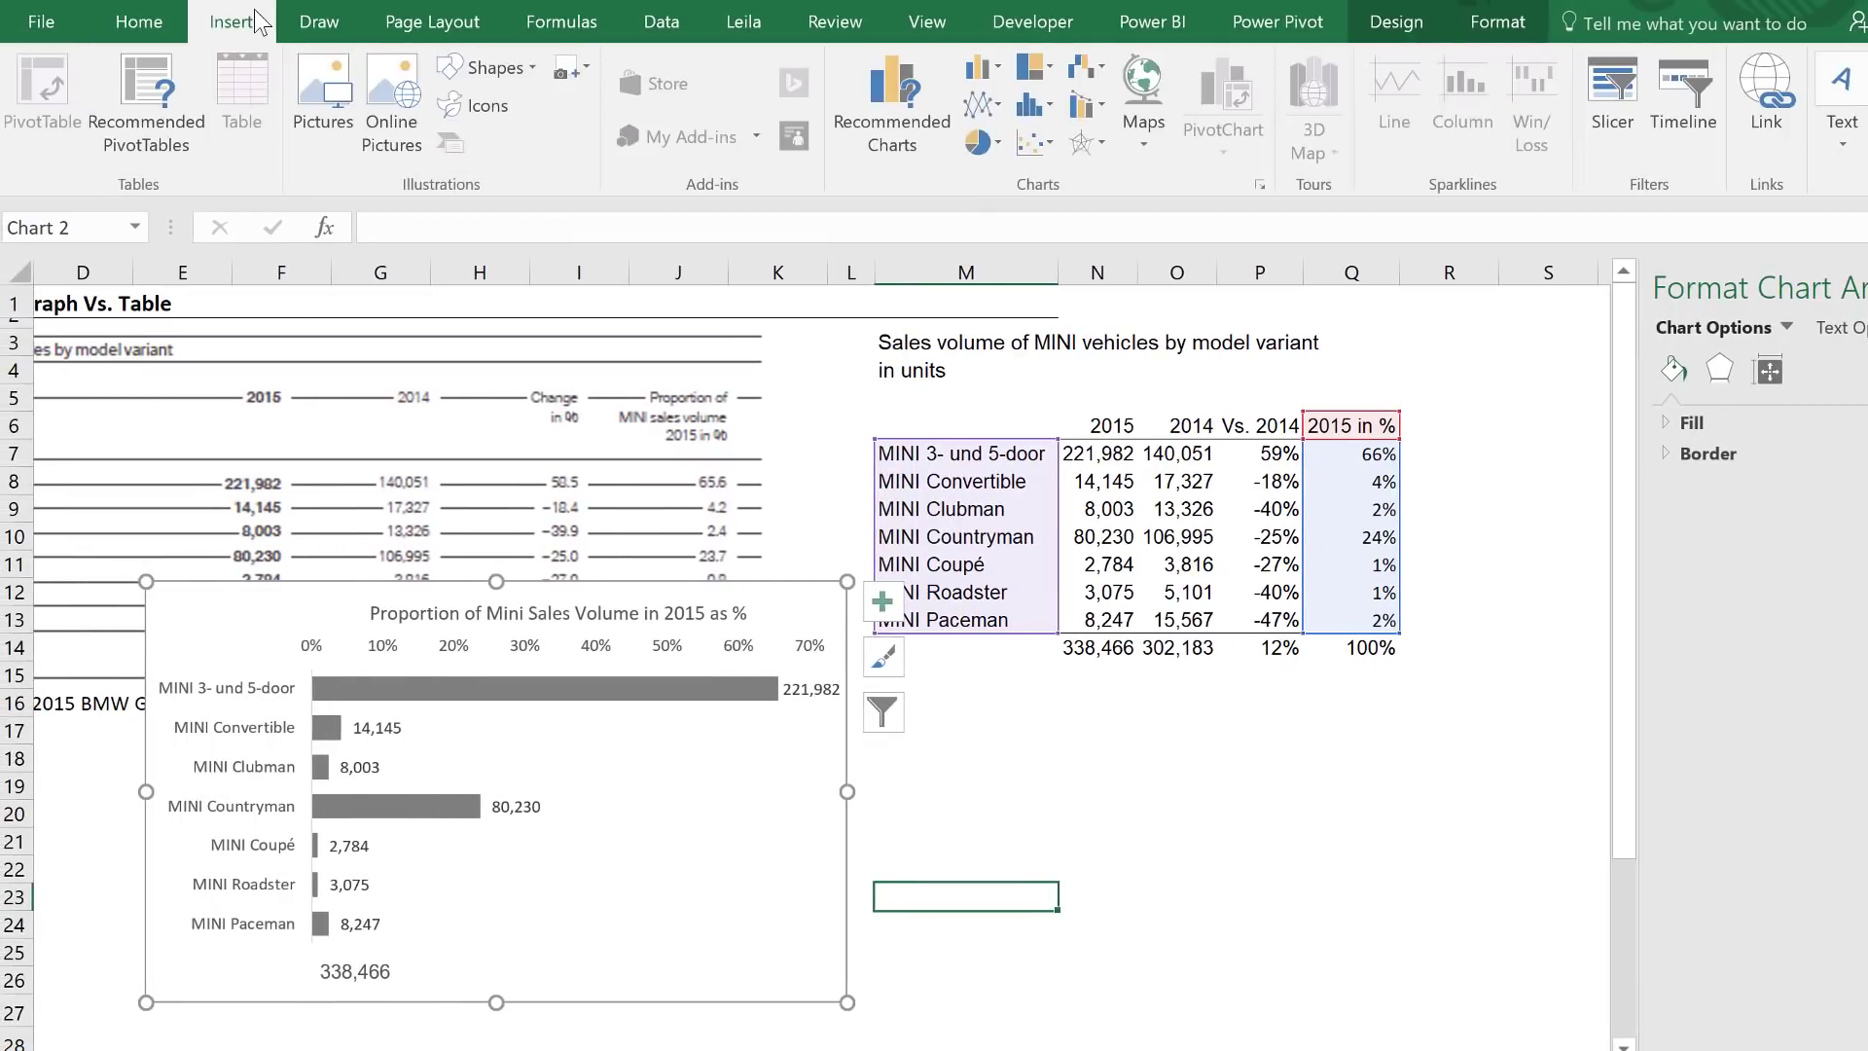
click(487, 61)
click(475, 124)
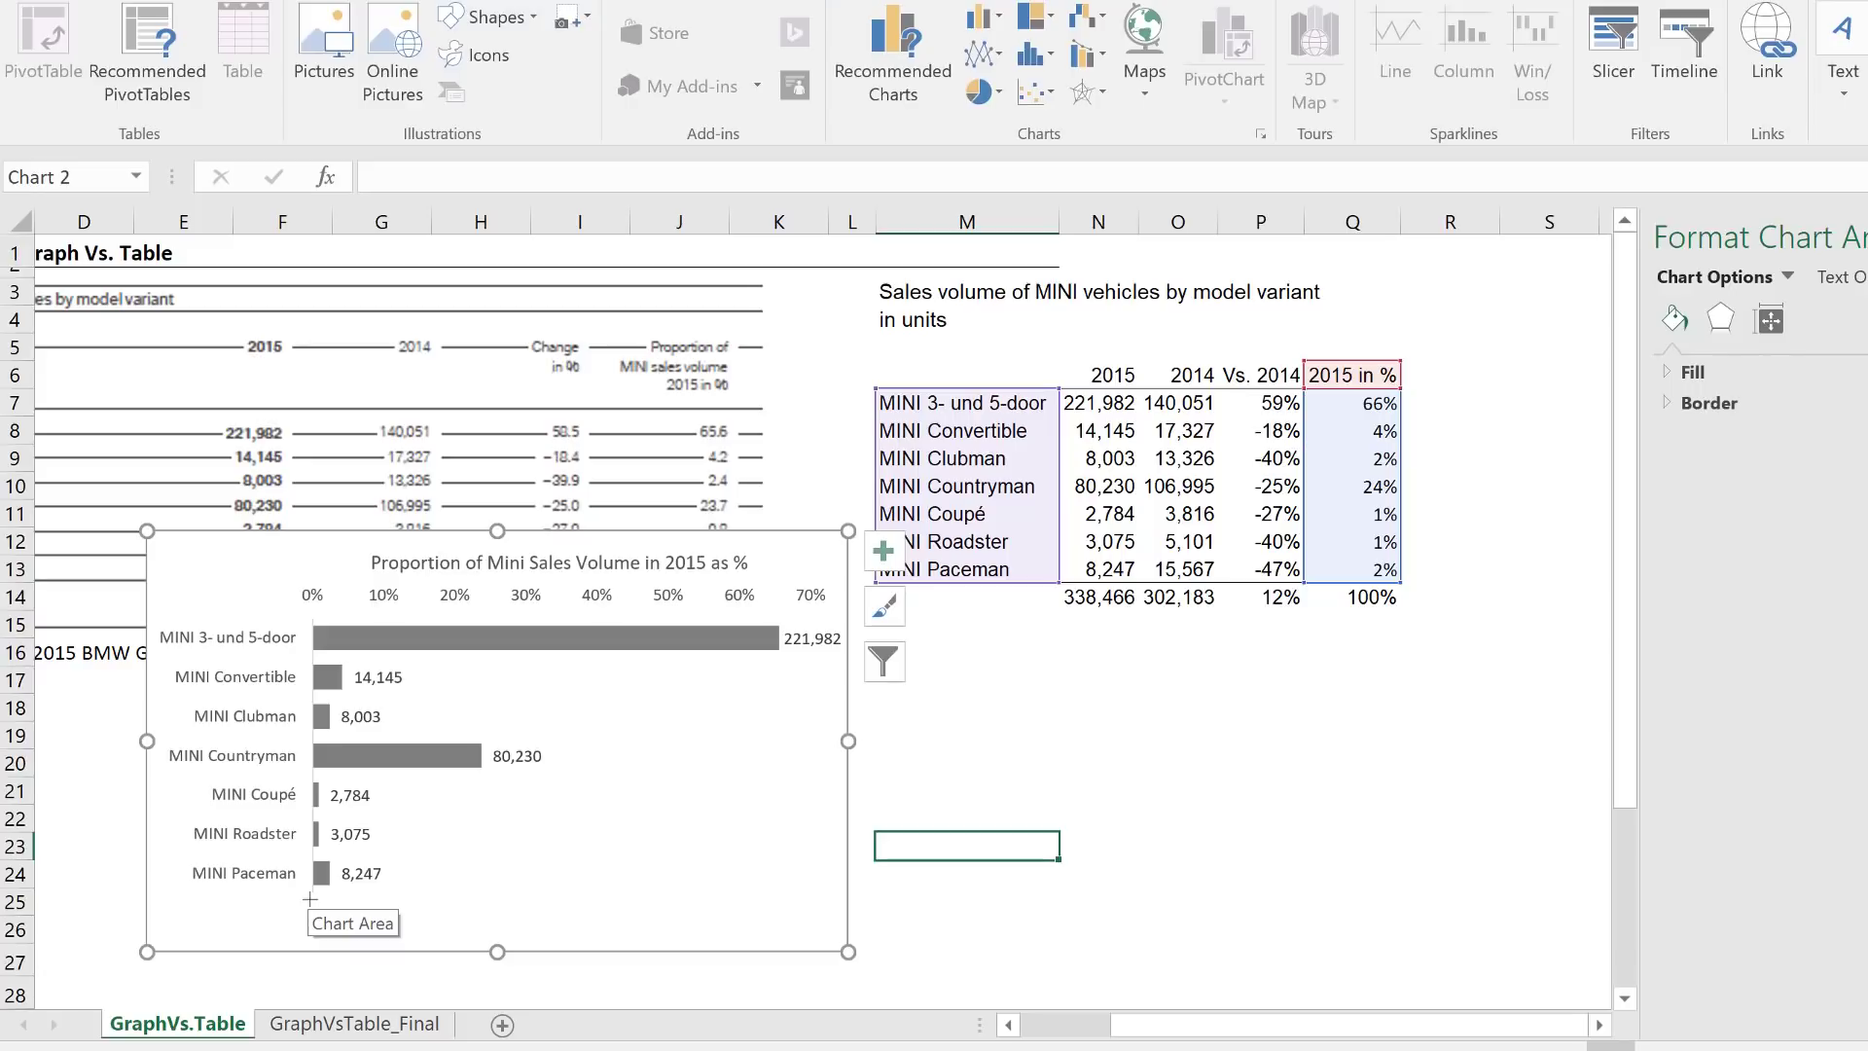
key(shift)
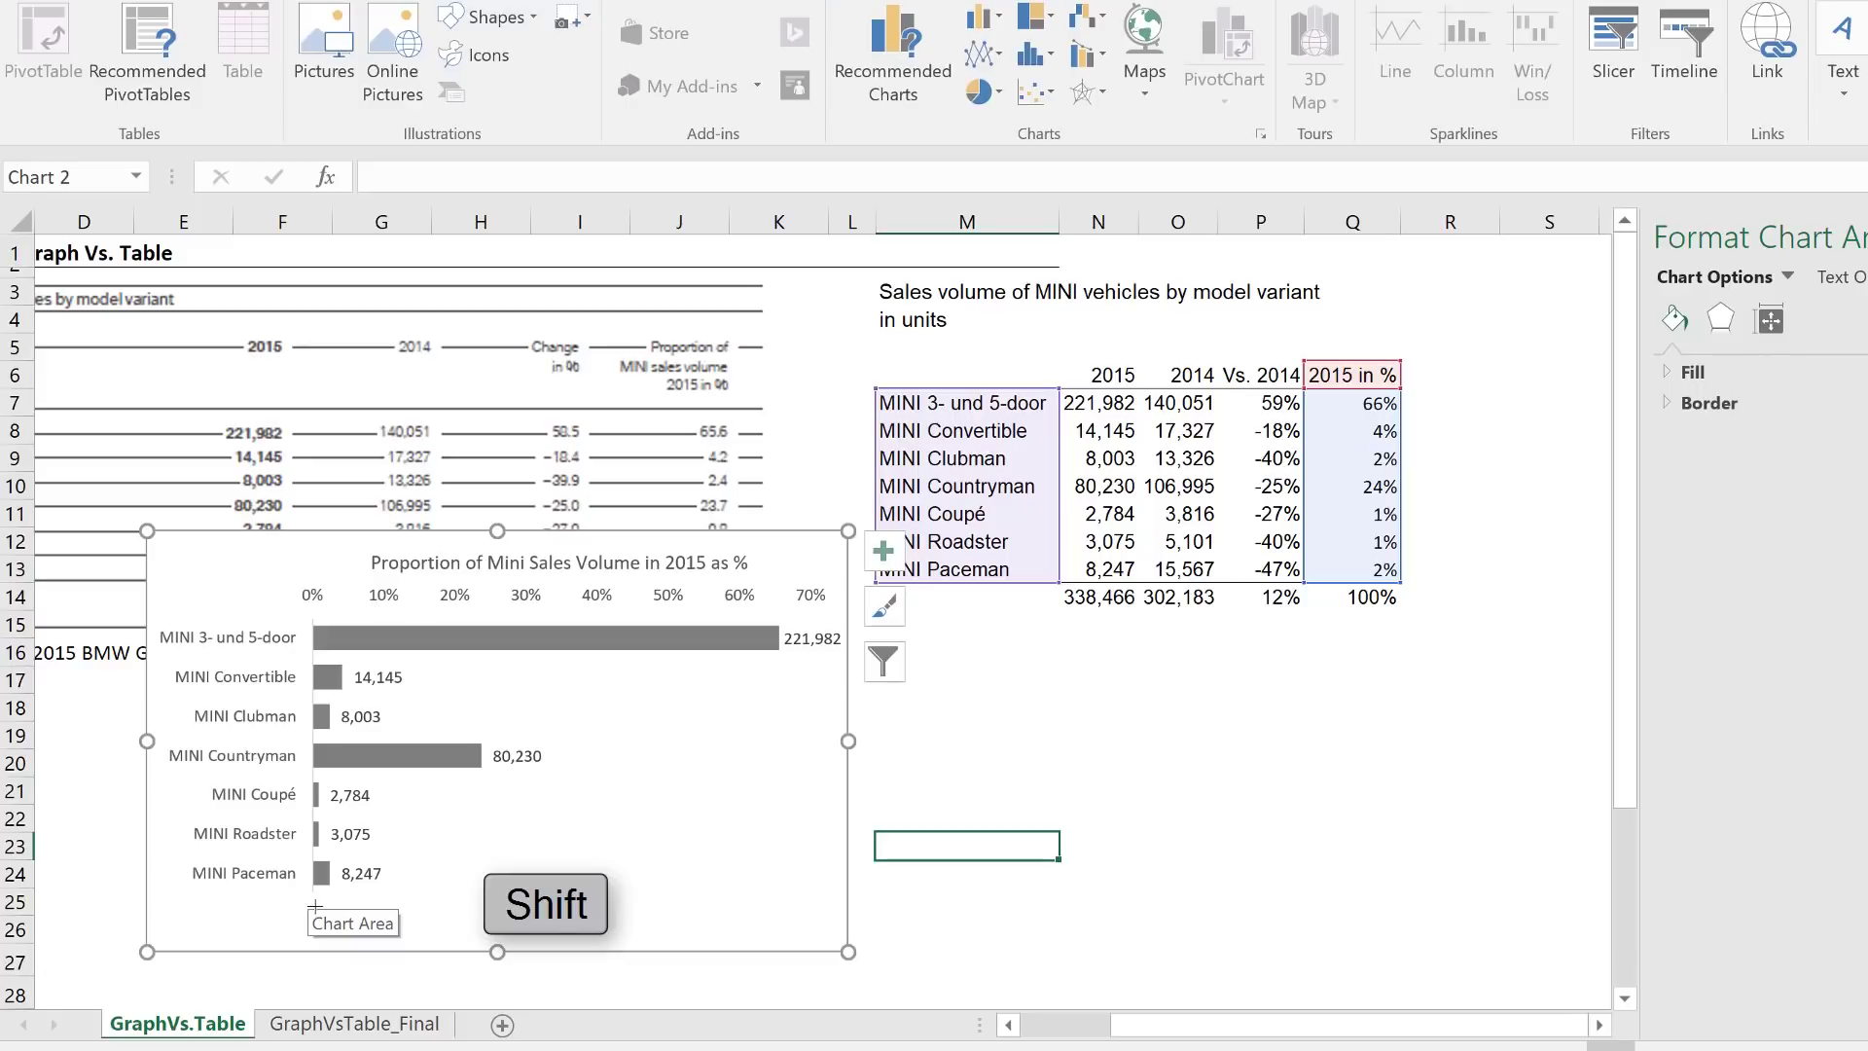
drag(307, 906, 462, 910)
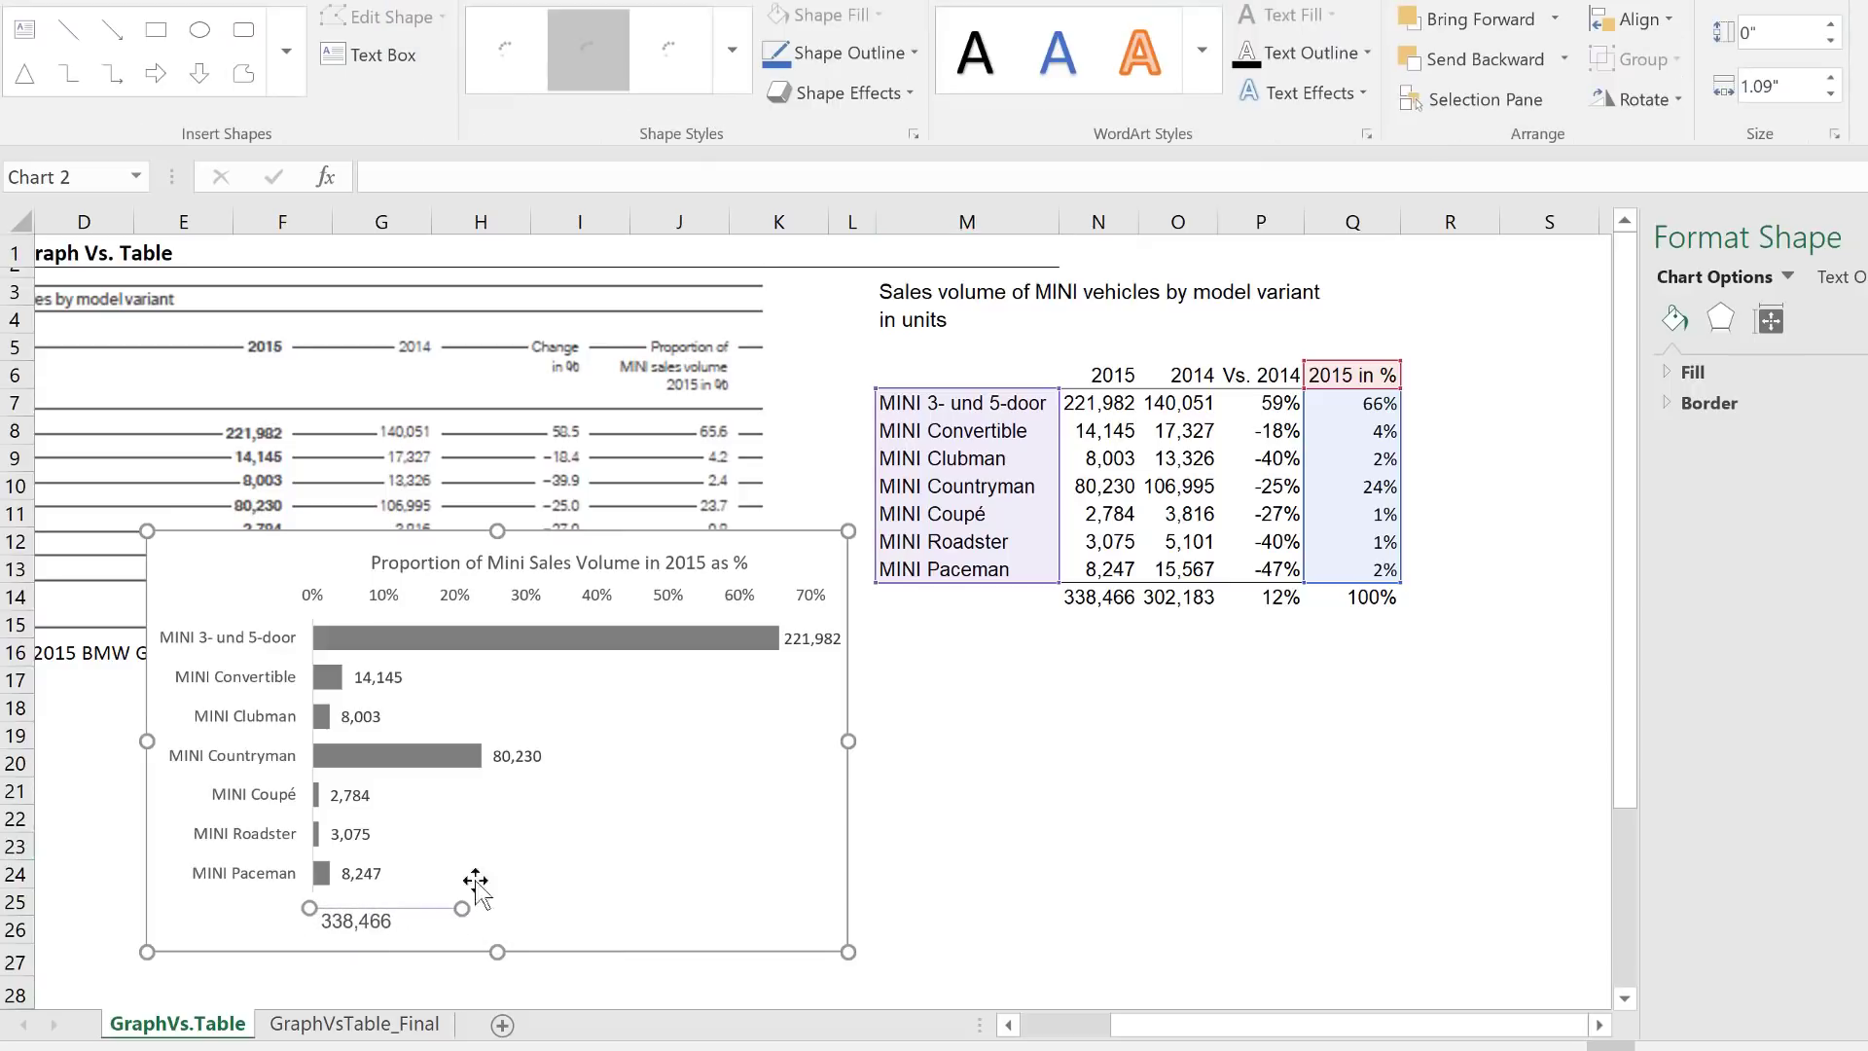
Apply a grey preset shape style to the line above the total
click(732, 49)
click(751, 107)
click(951, 900)
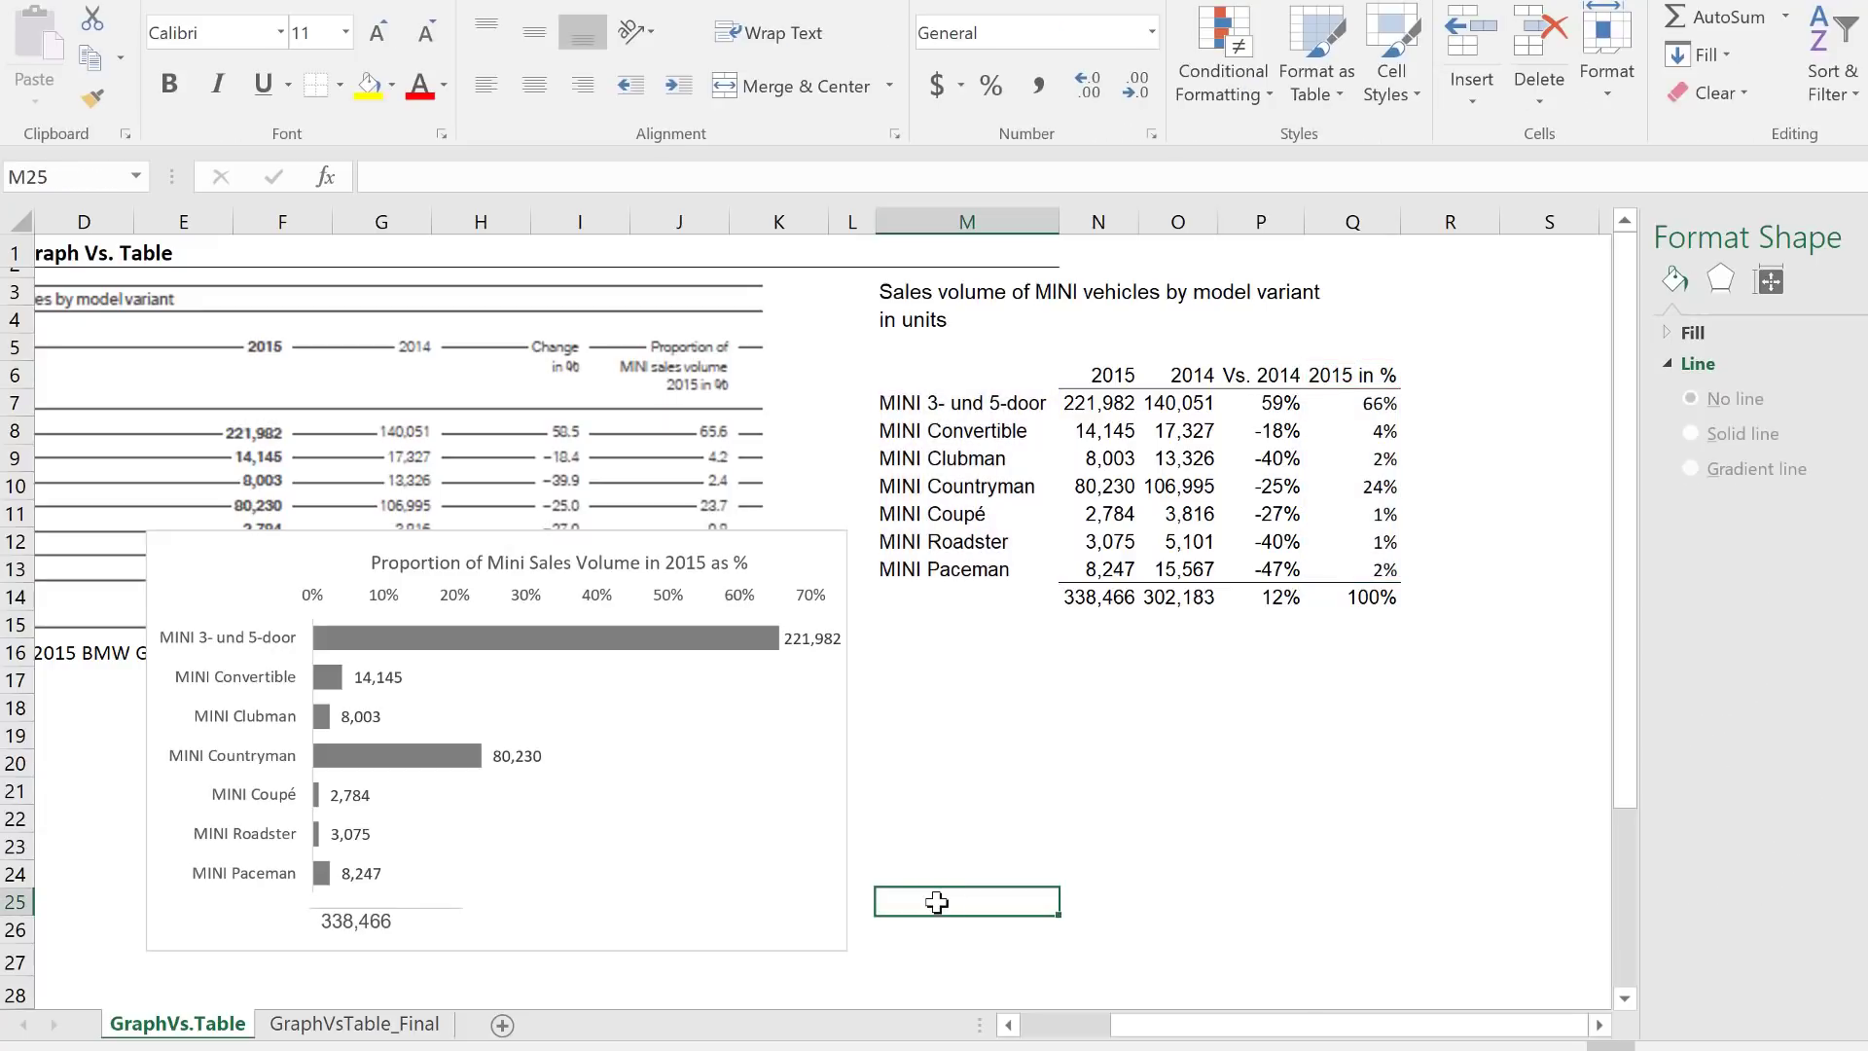
Remove the fill and the outline of the chart area
click(318, 533)
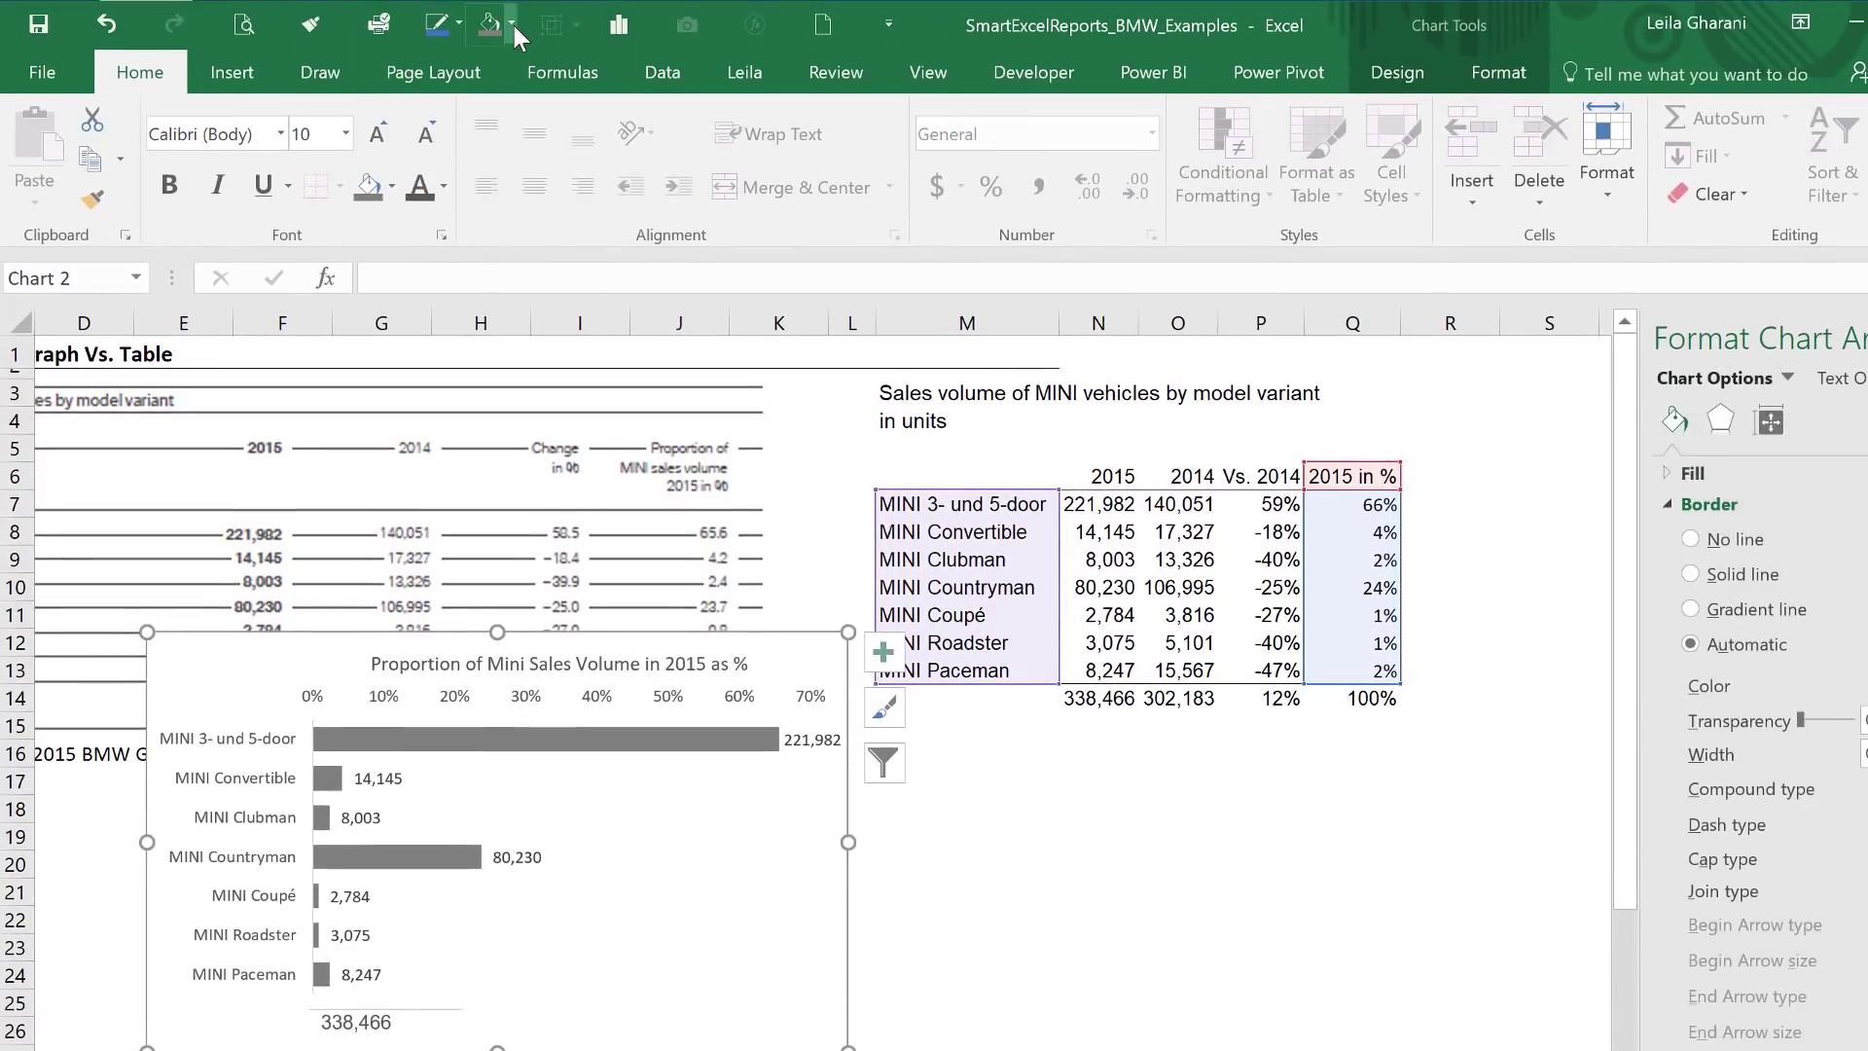
click(510, 23)
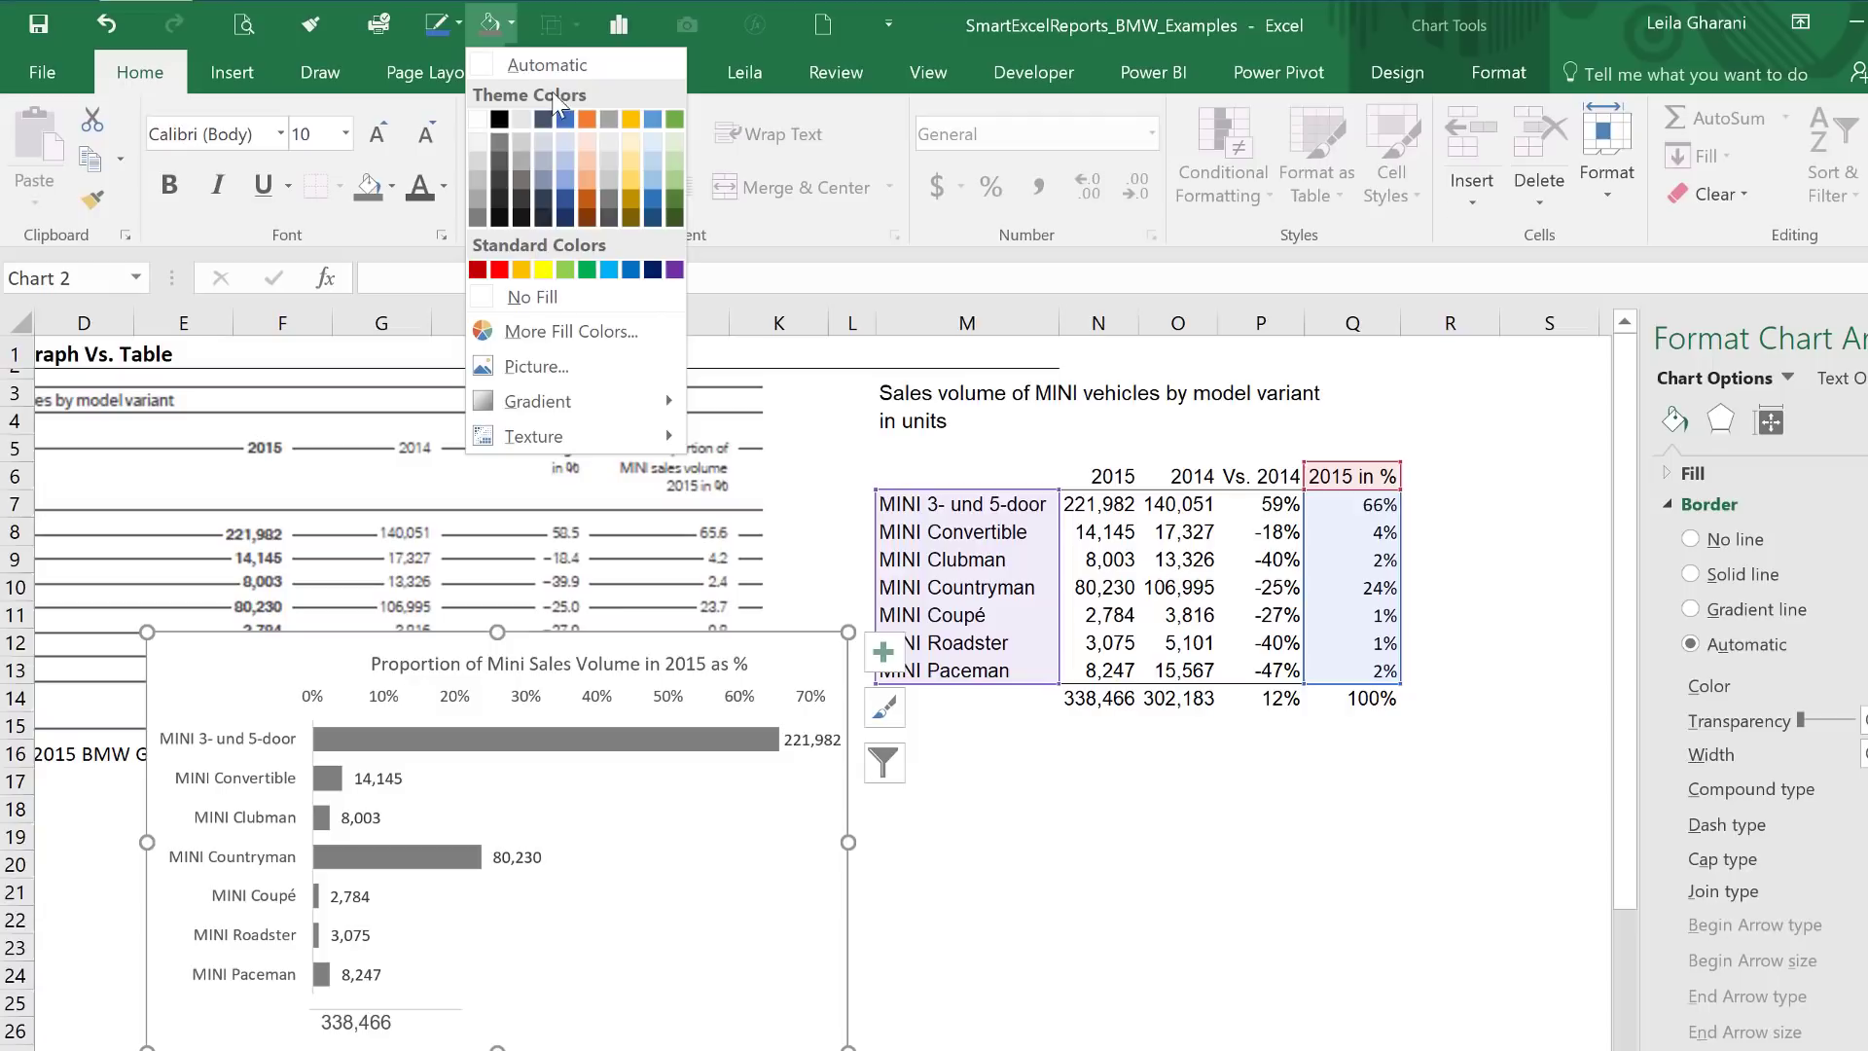
click(605, 297)
click(458, 24)
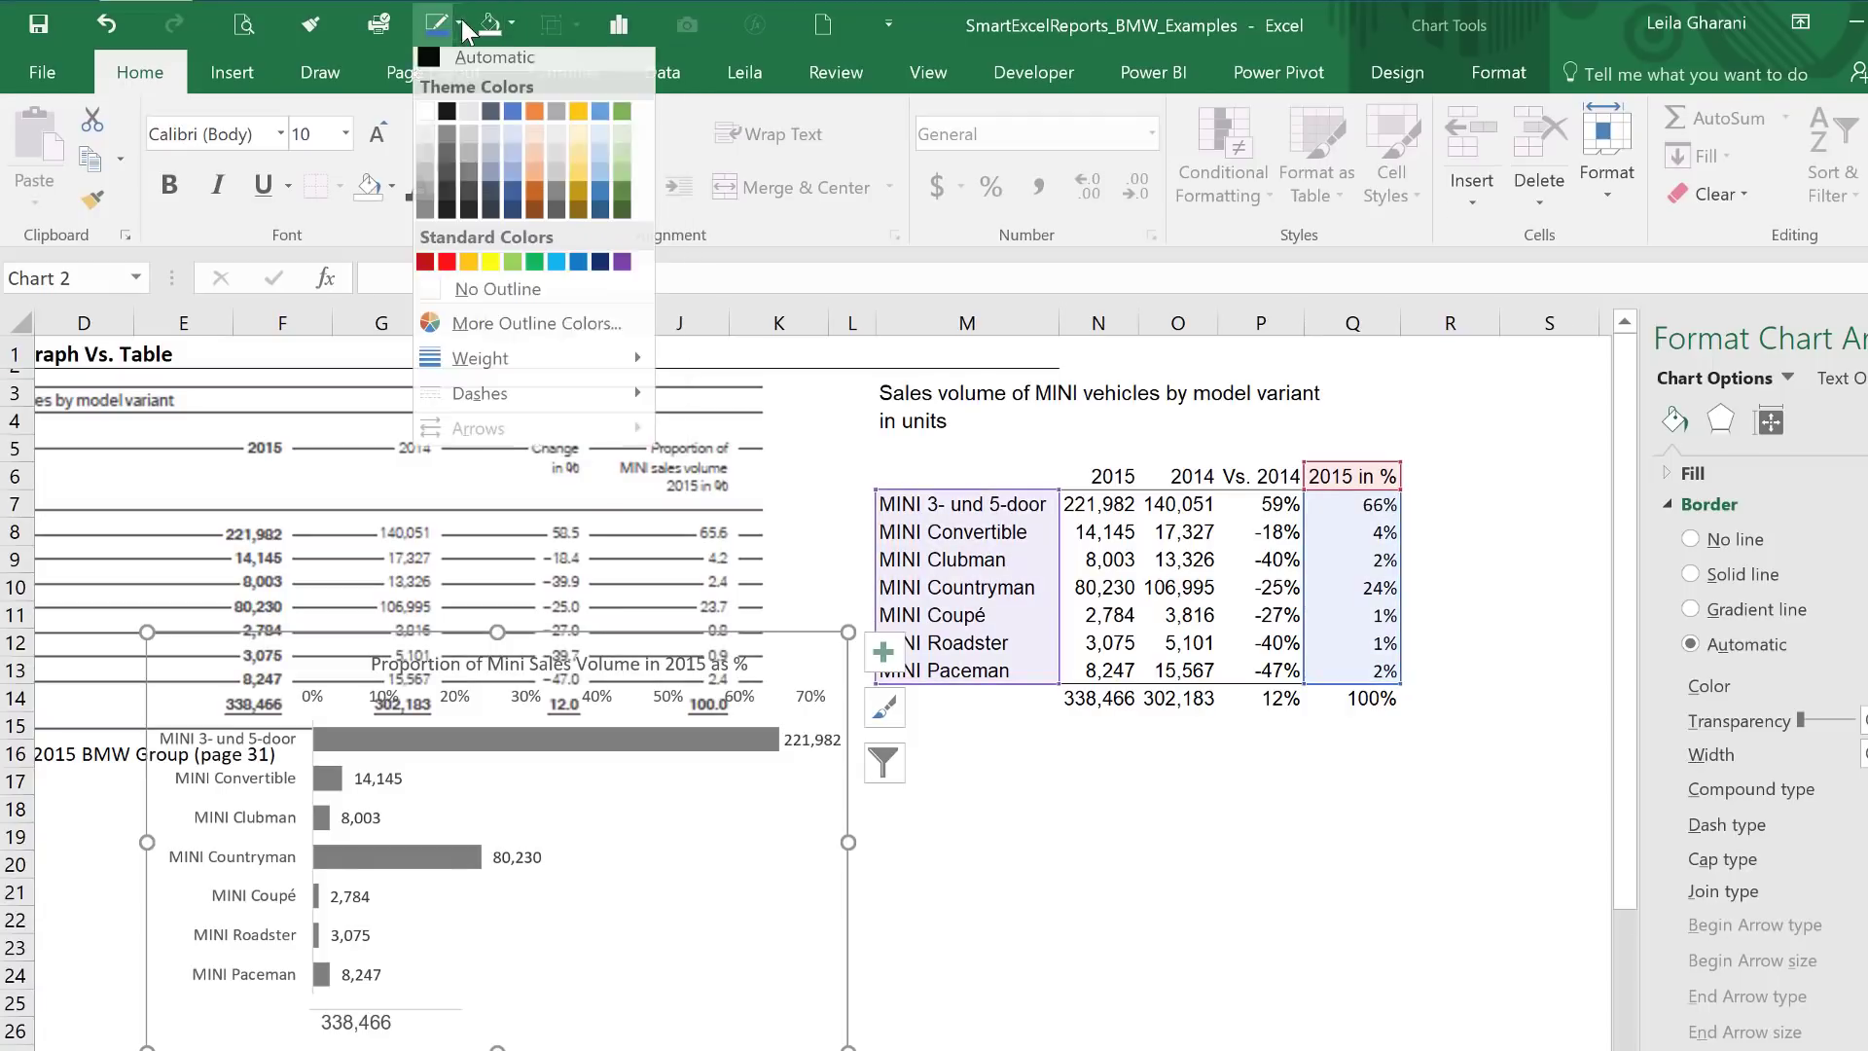
click(557, 319)
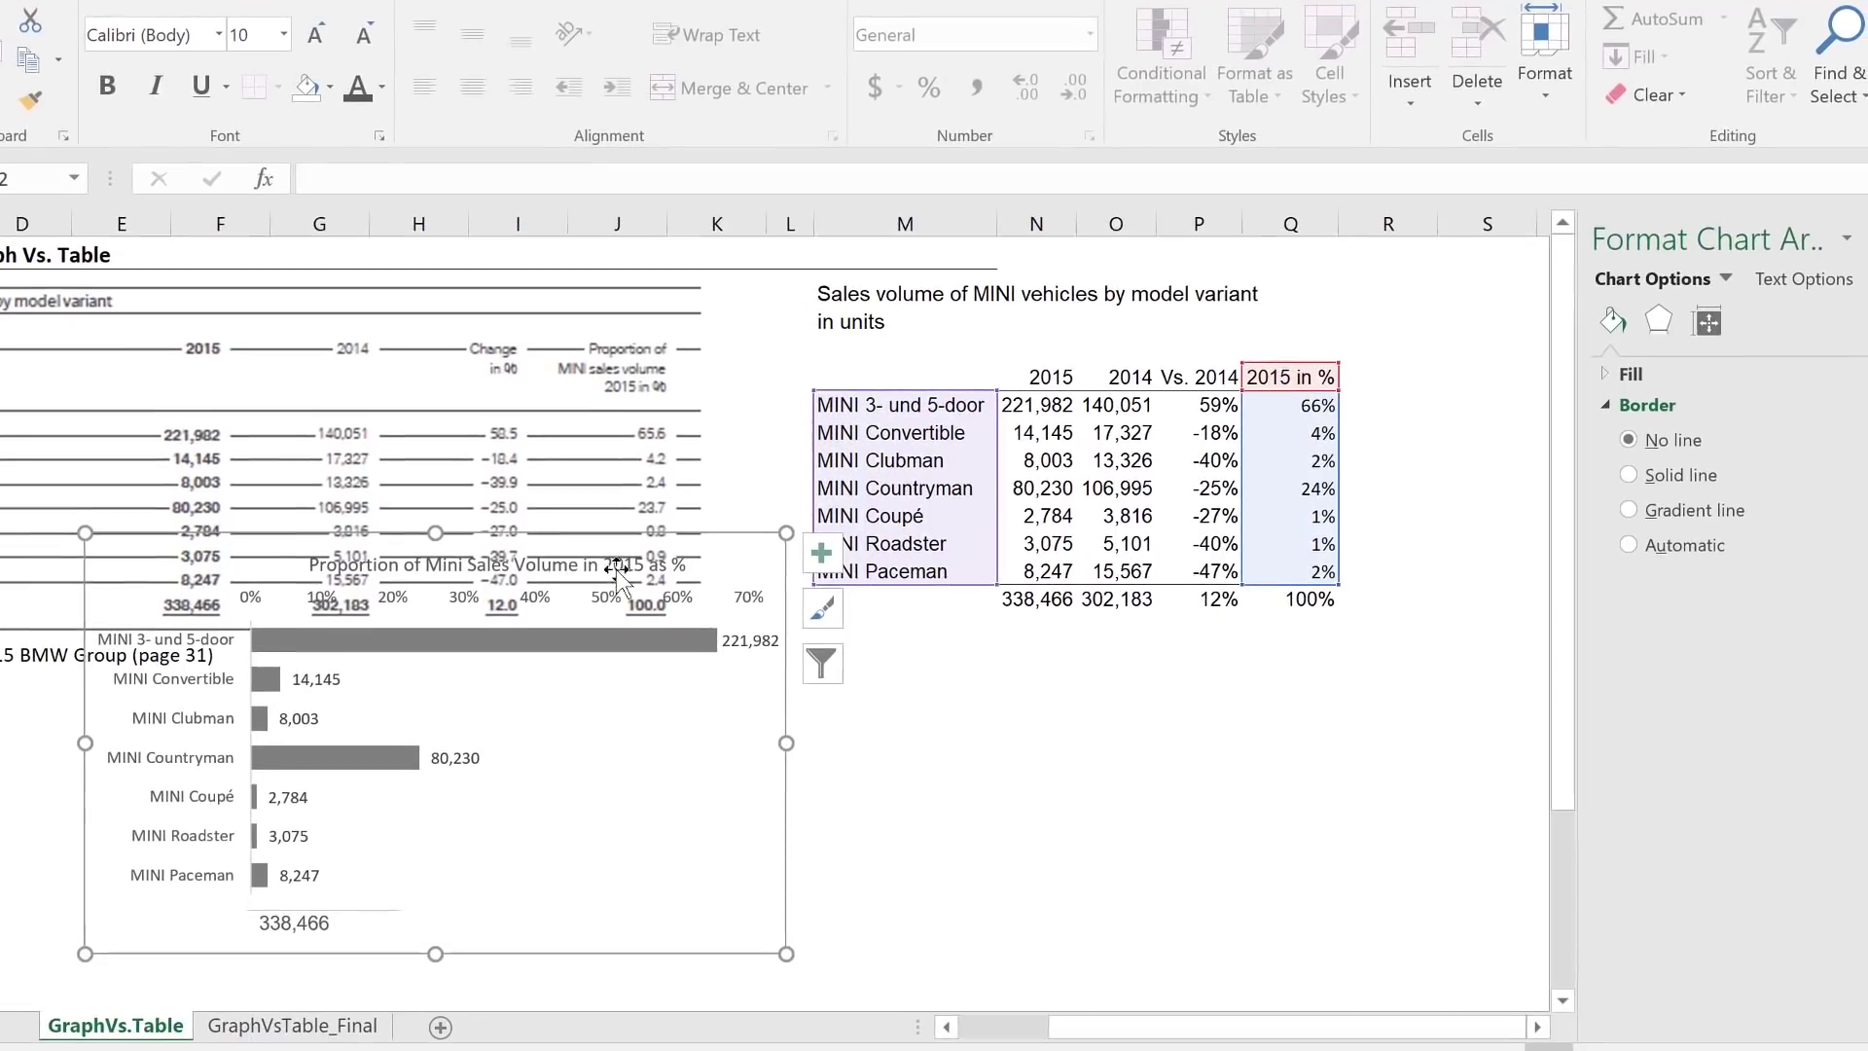
Move the chart below the original BMW table, directly under the 2015 BMW Group source note
drag(776, 598, 702, 712)
drag(658, 643, 658, 673)
scroll(1120, 749, down, 3)
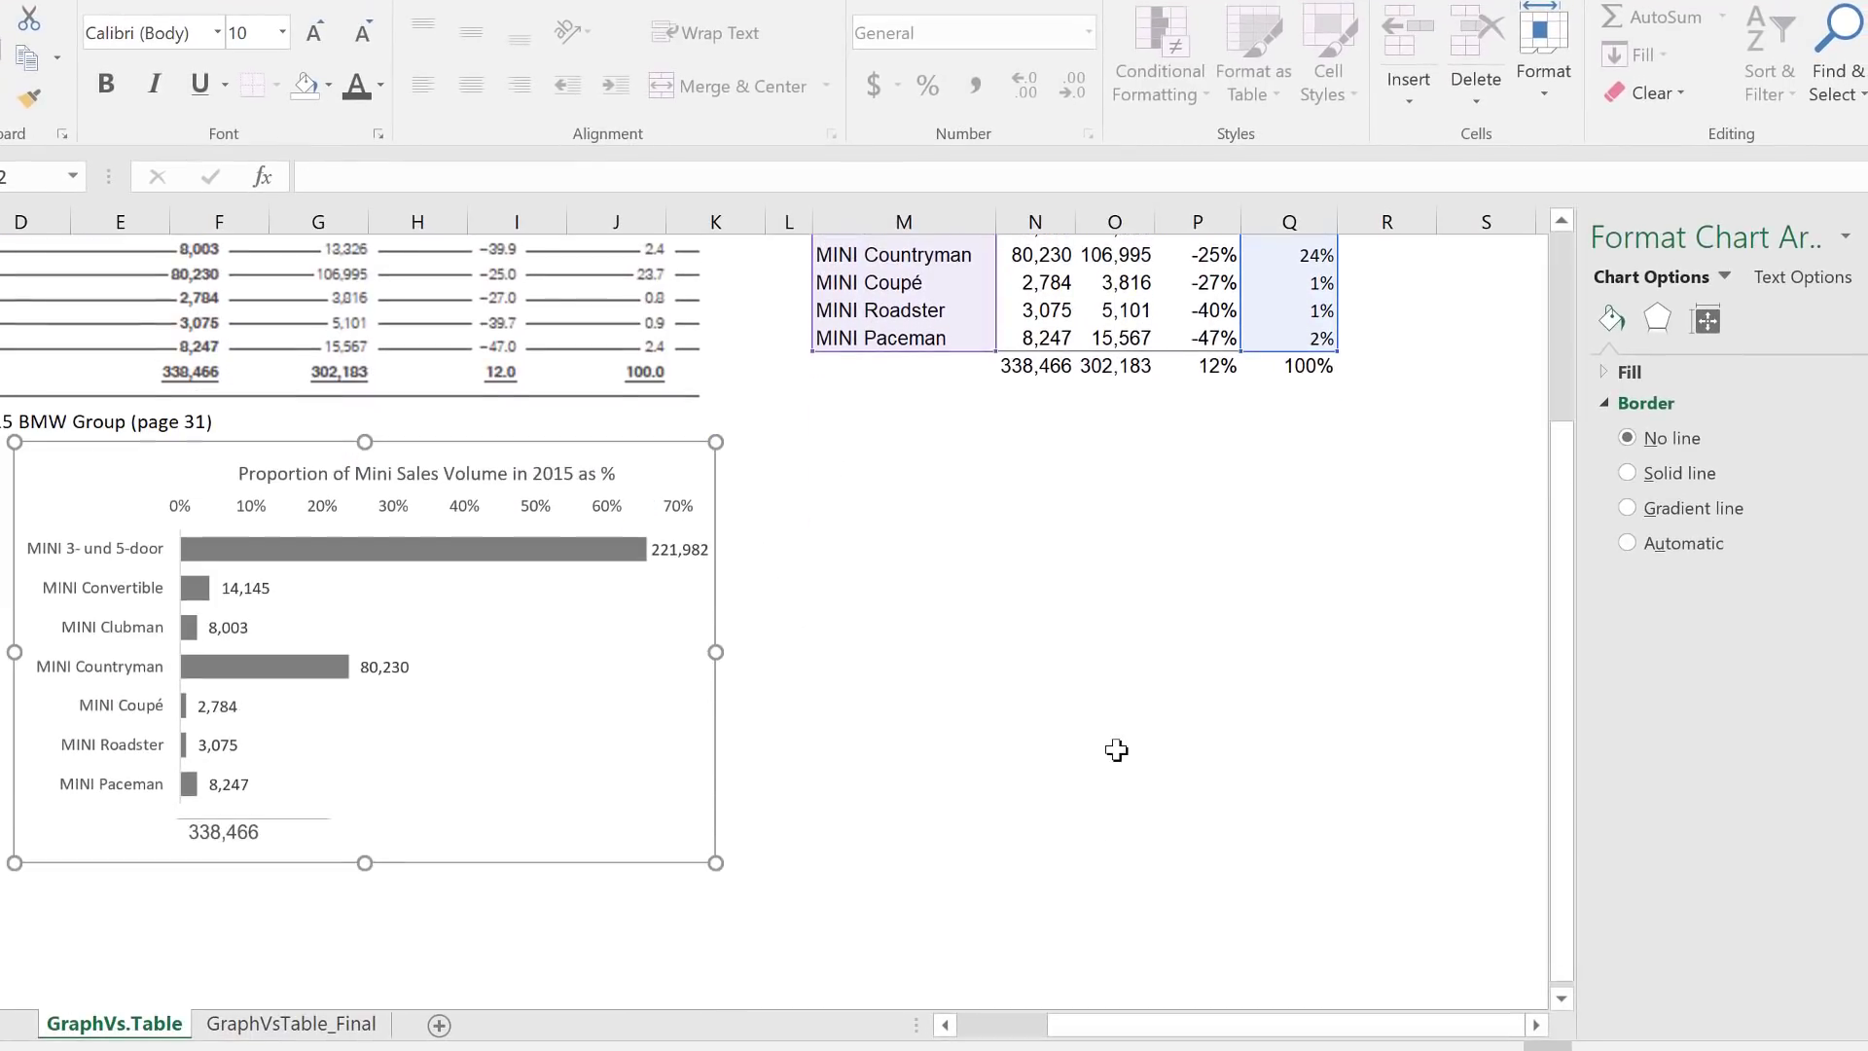
click(1007, 725)
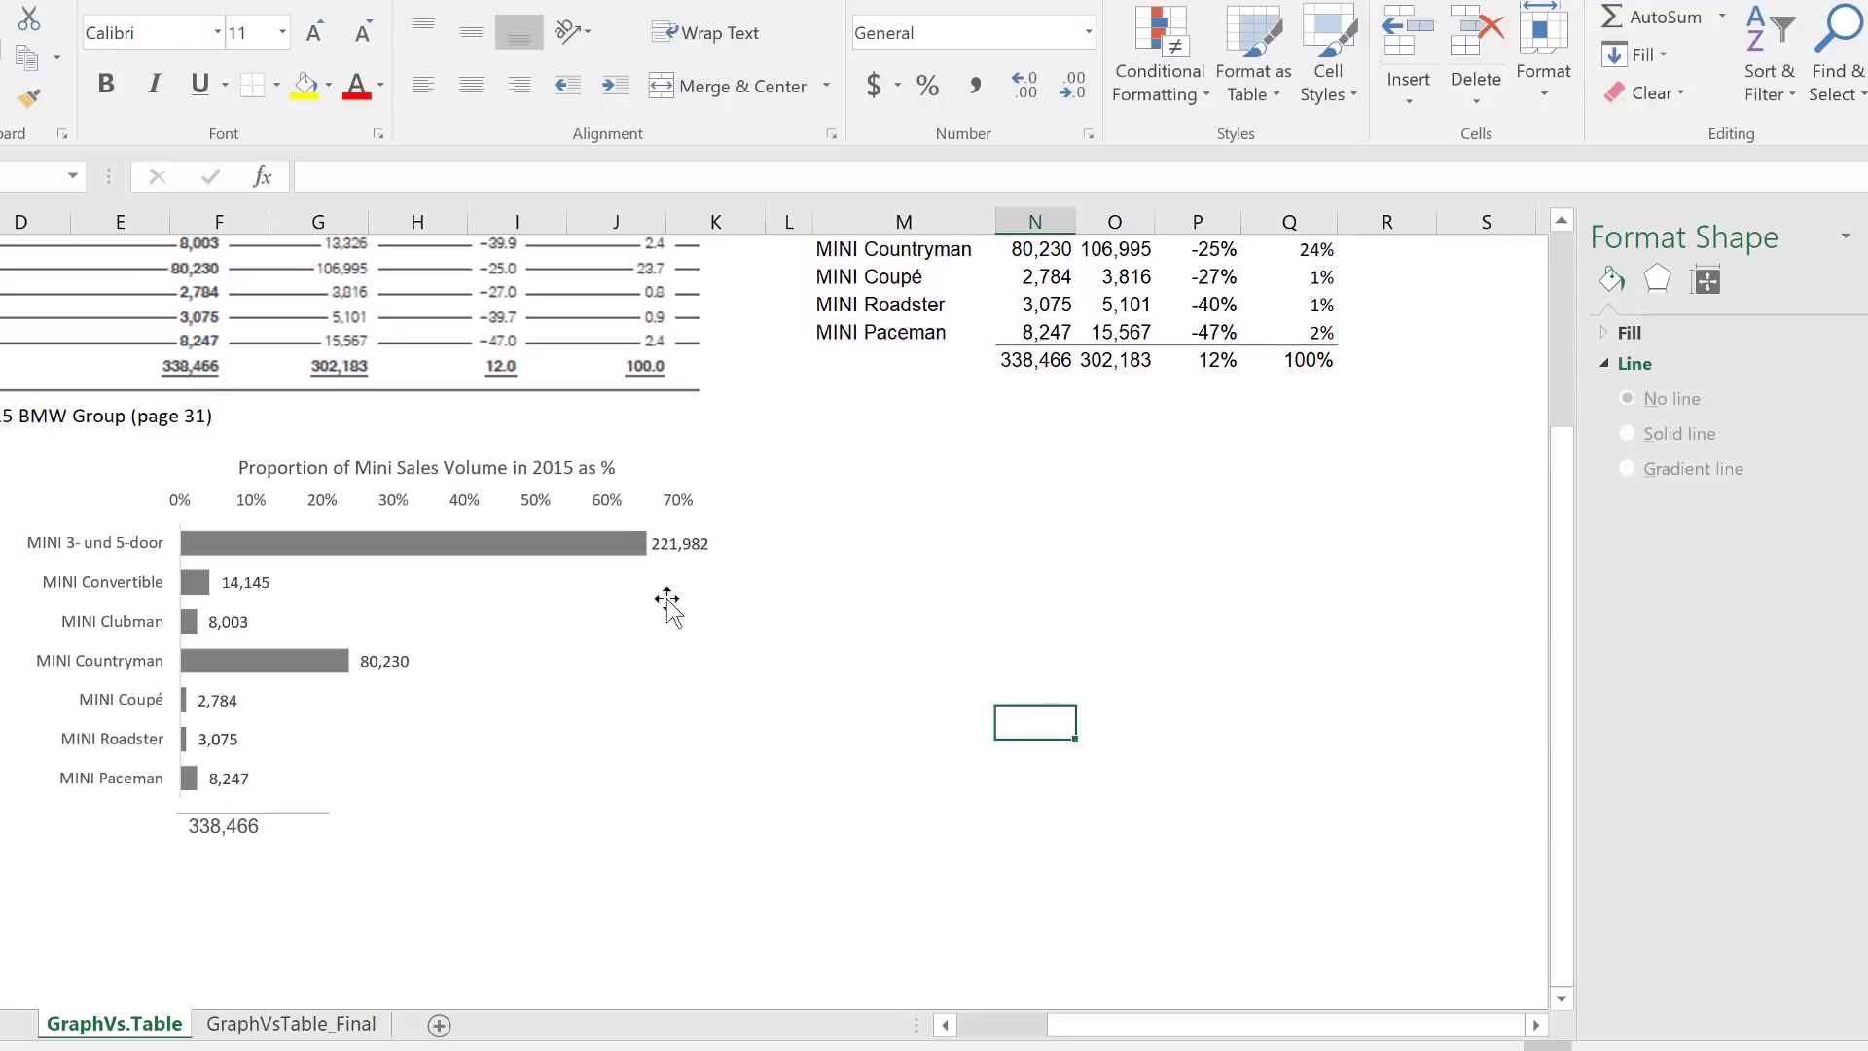
Copy the 2015 sales volume proportion chart and paste the duplicate beneath the data table, starting in cell M18
scroll(1034, 721, up, 2)
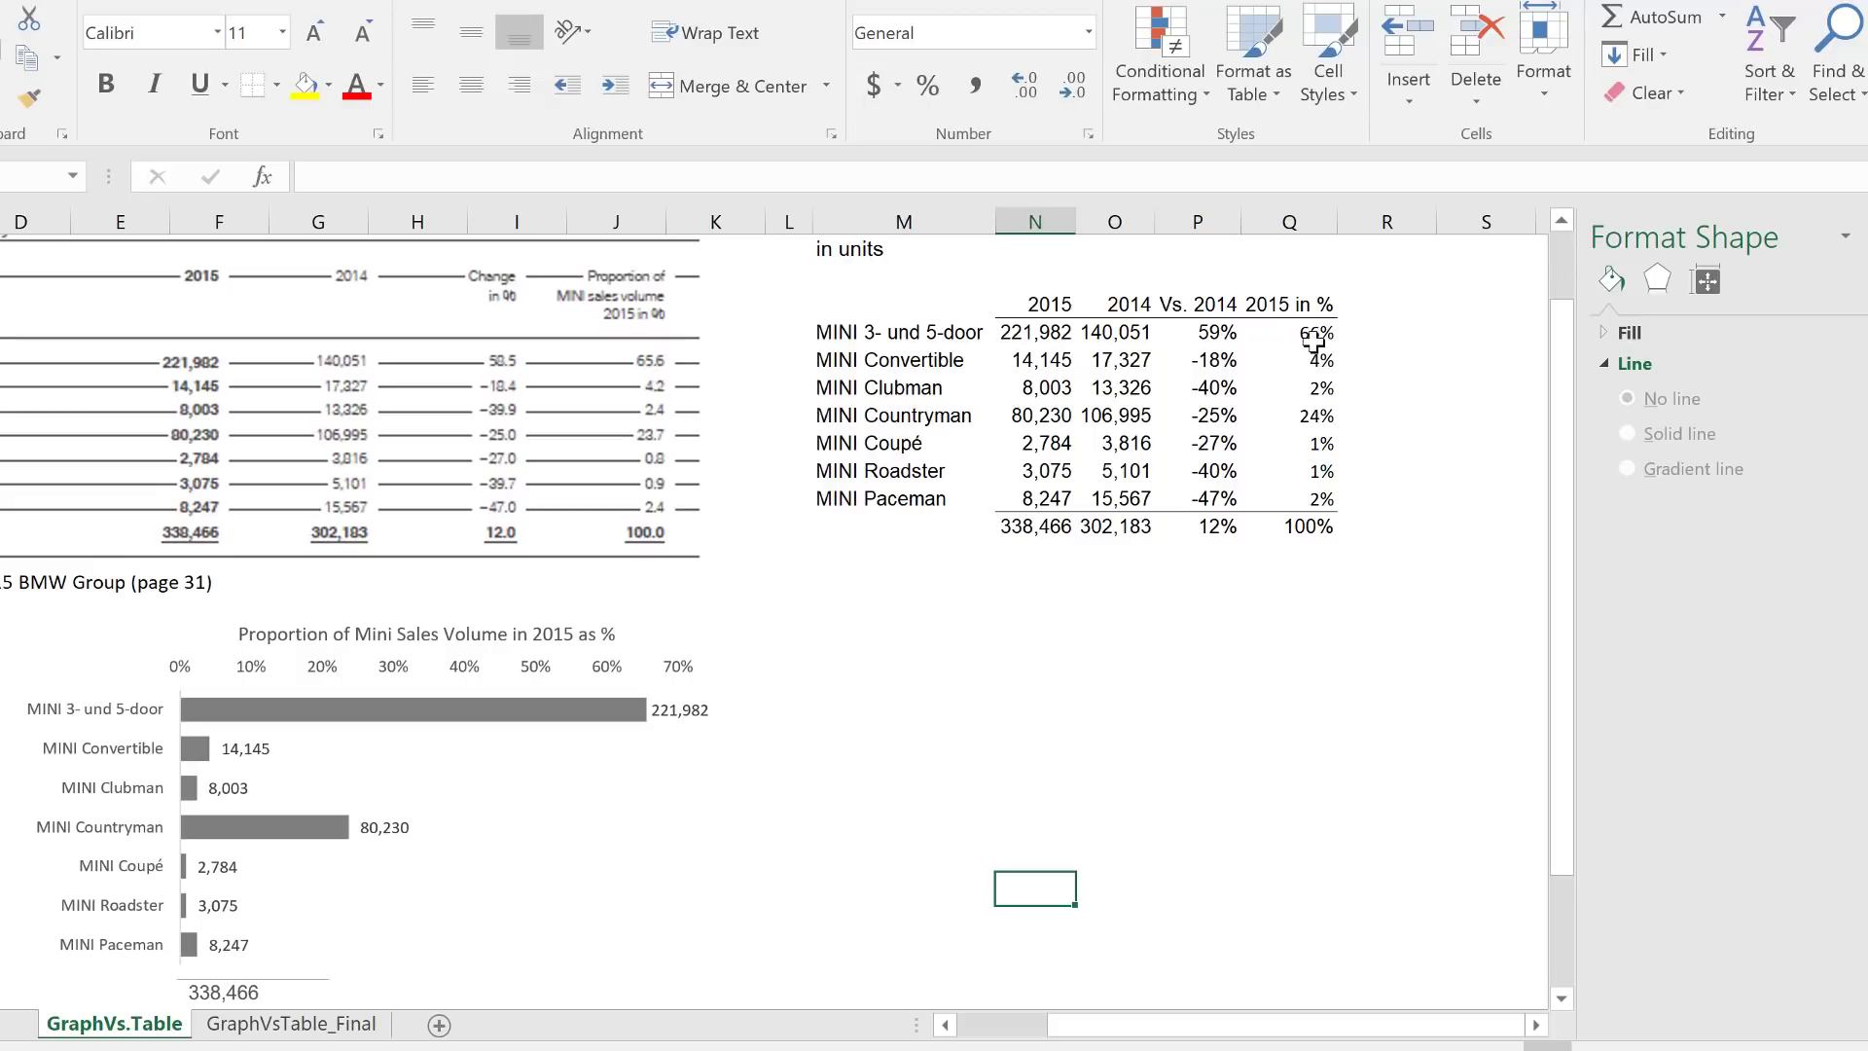
drag(1221, 304, 1204, 534)
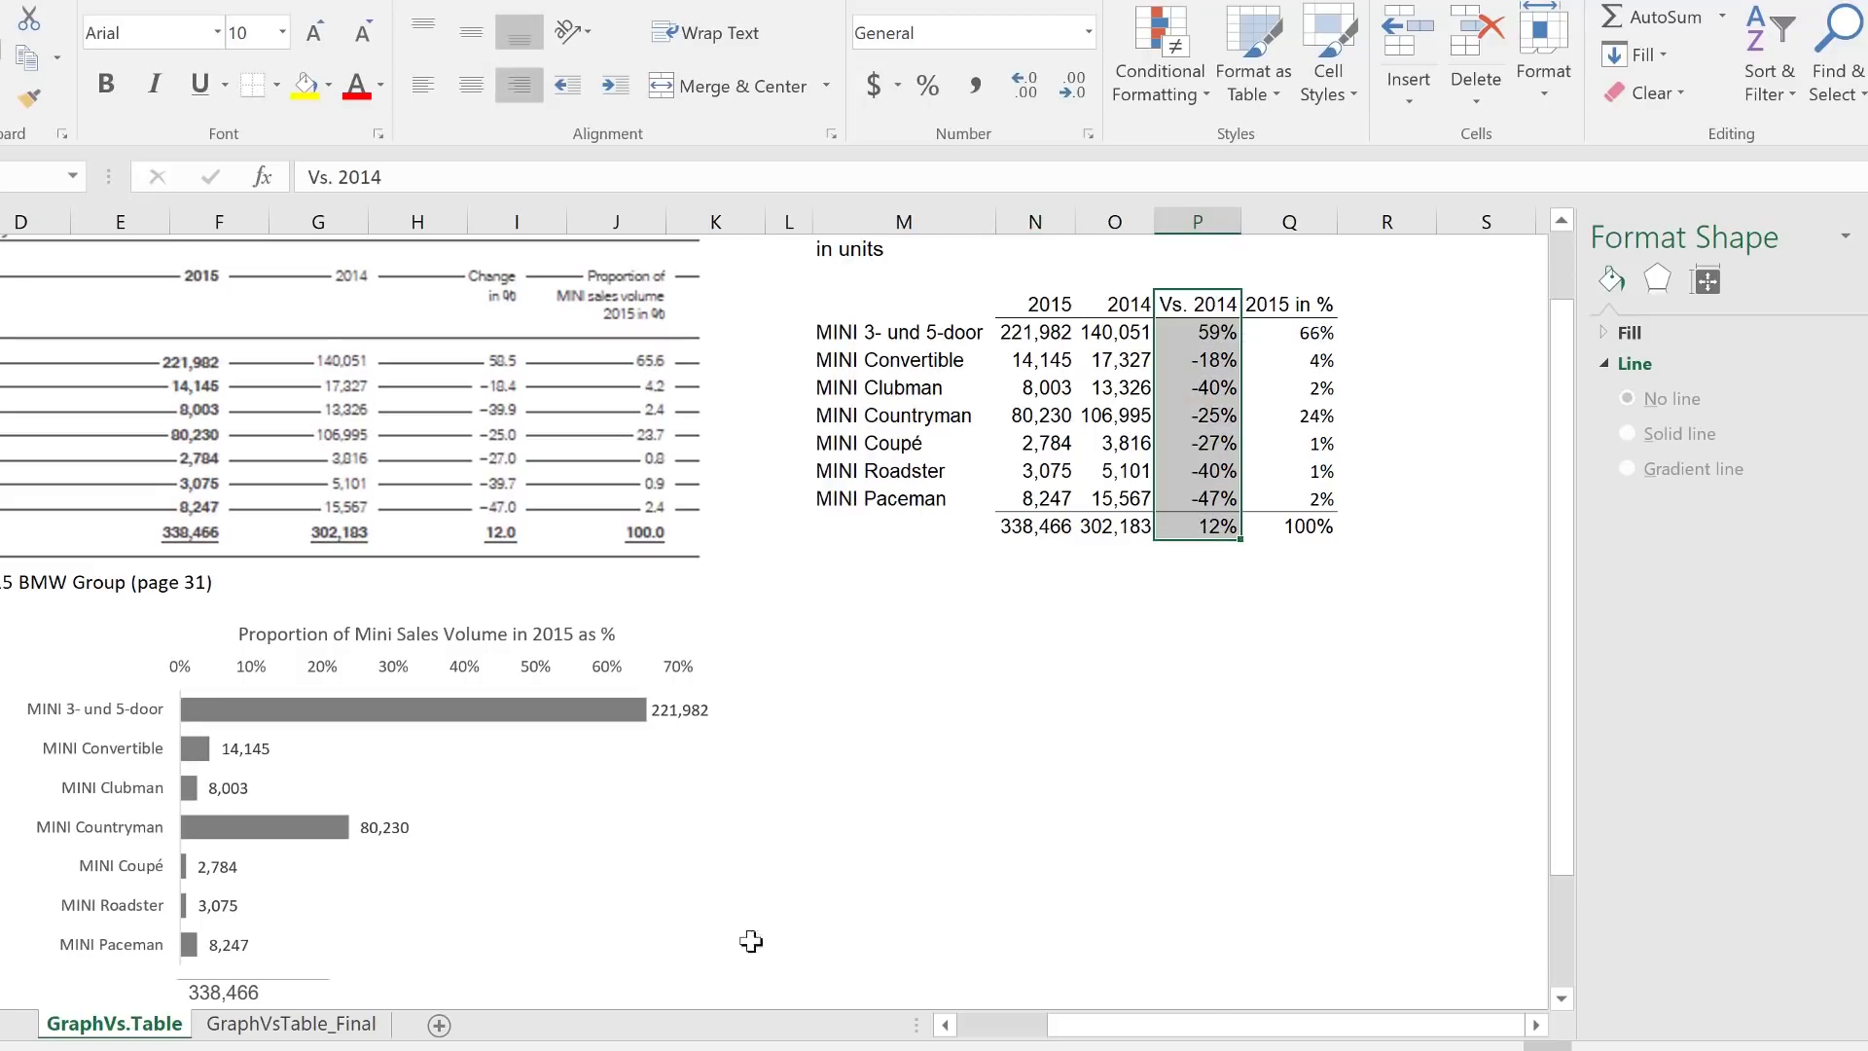
click(331, 671)
click(162, 634)
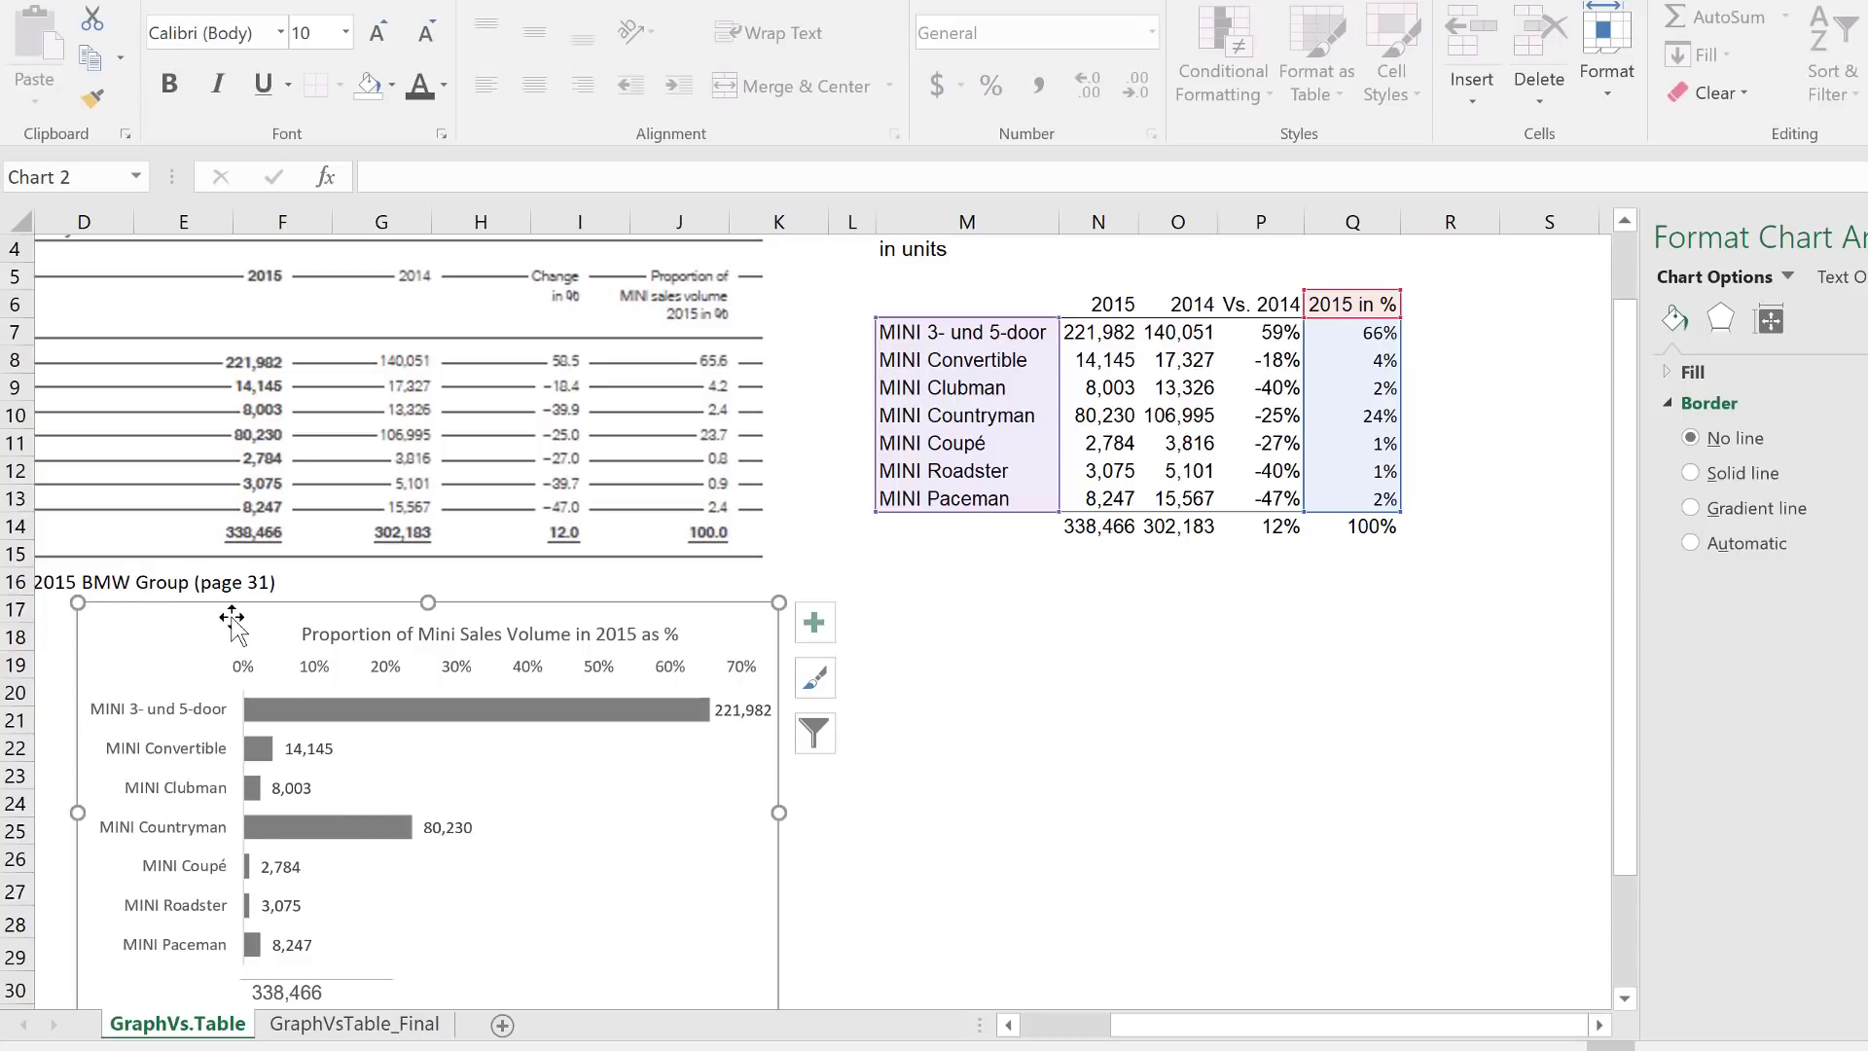
key(ctrl+c)
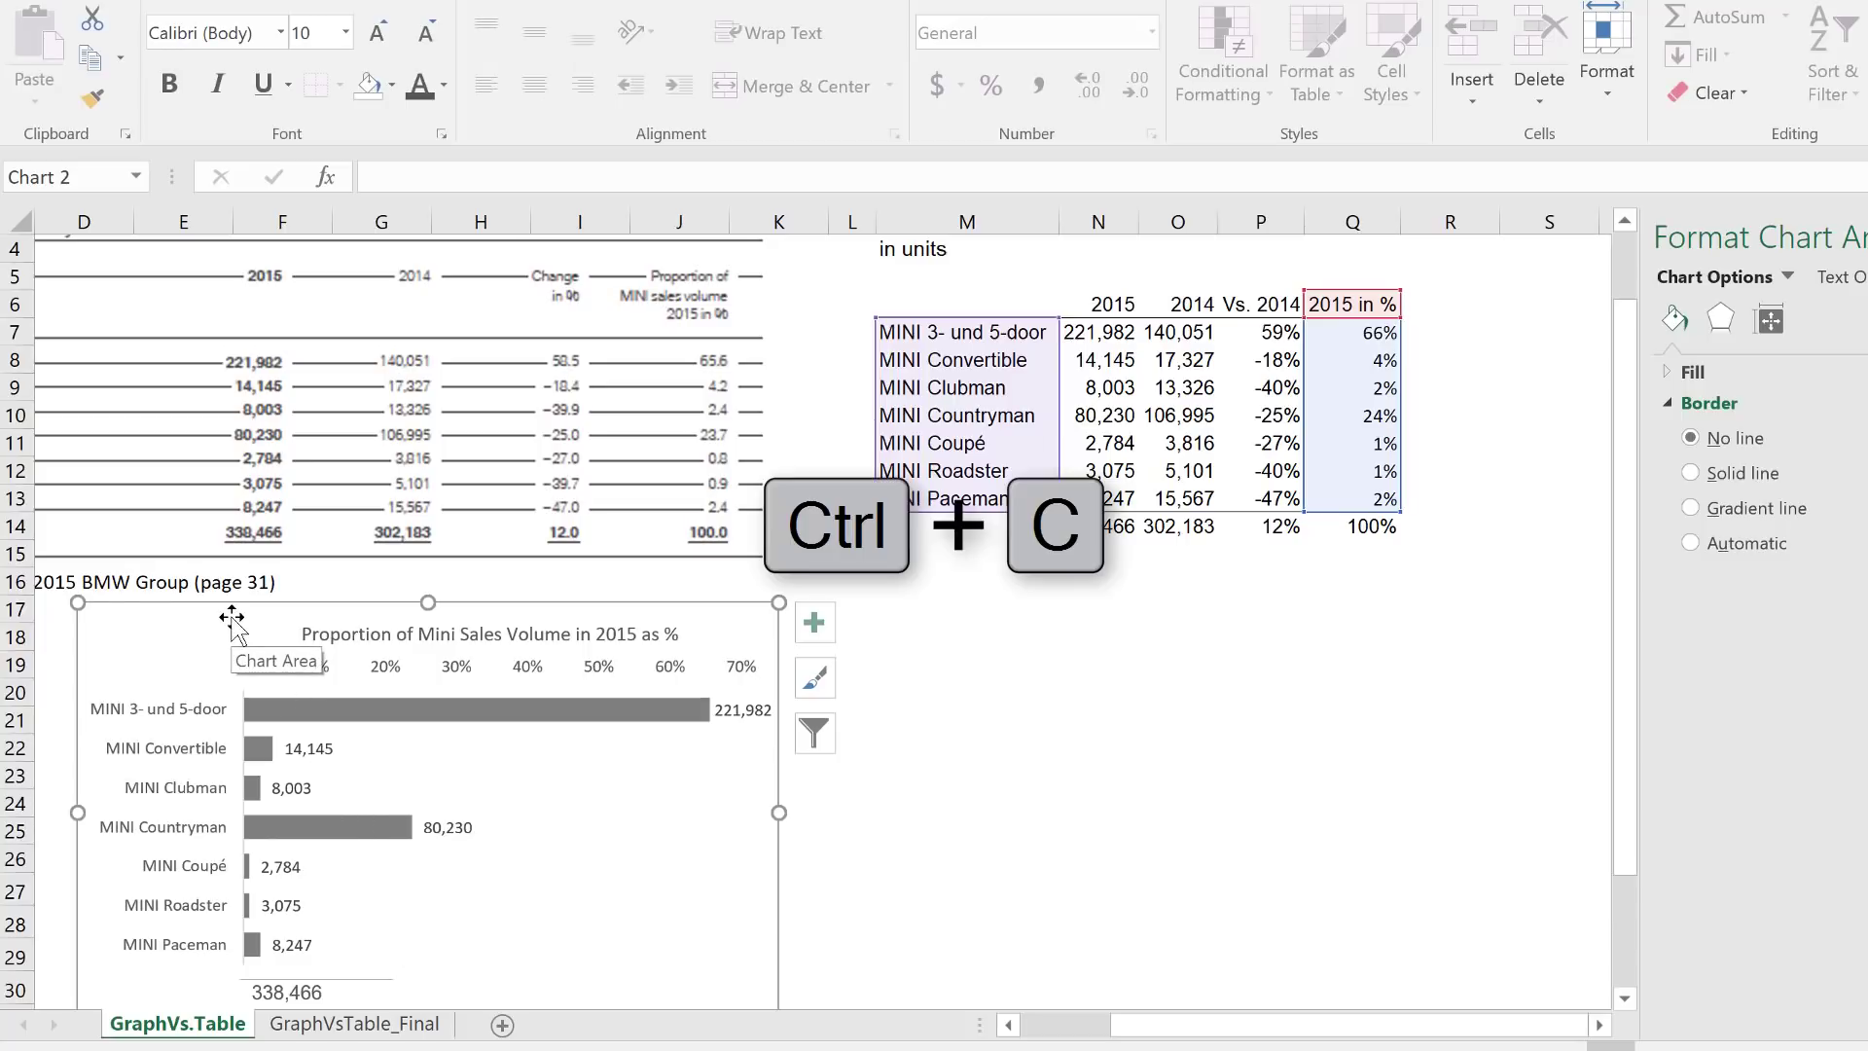
click(952, 629)
key(ctrl+v)
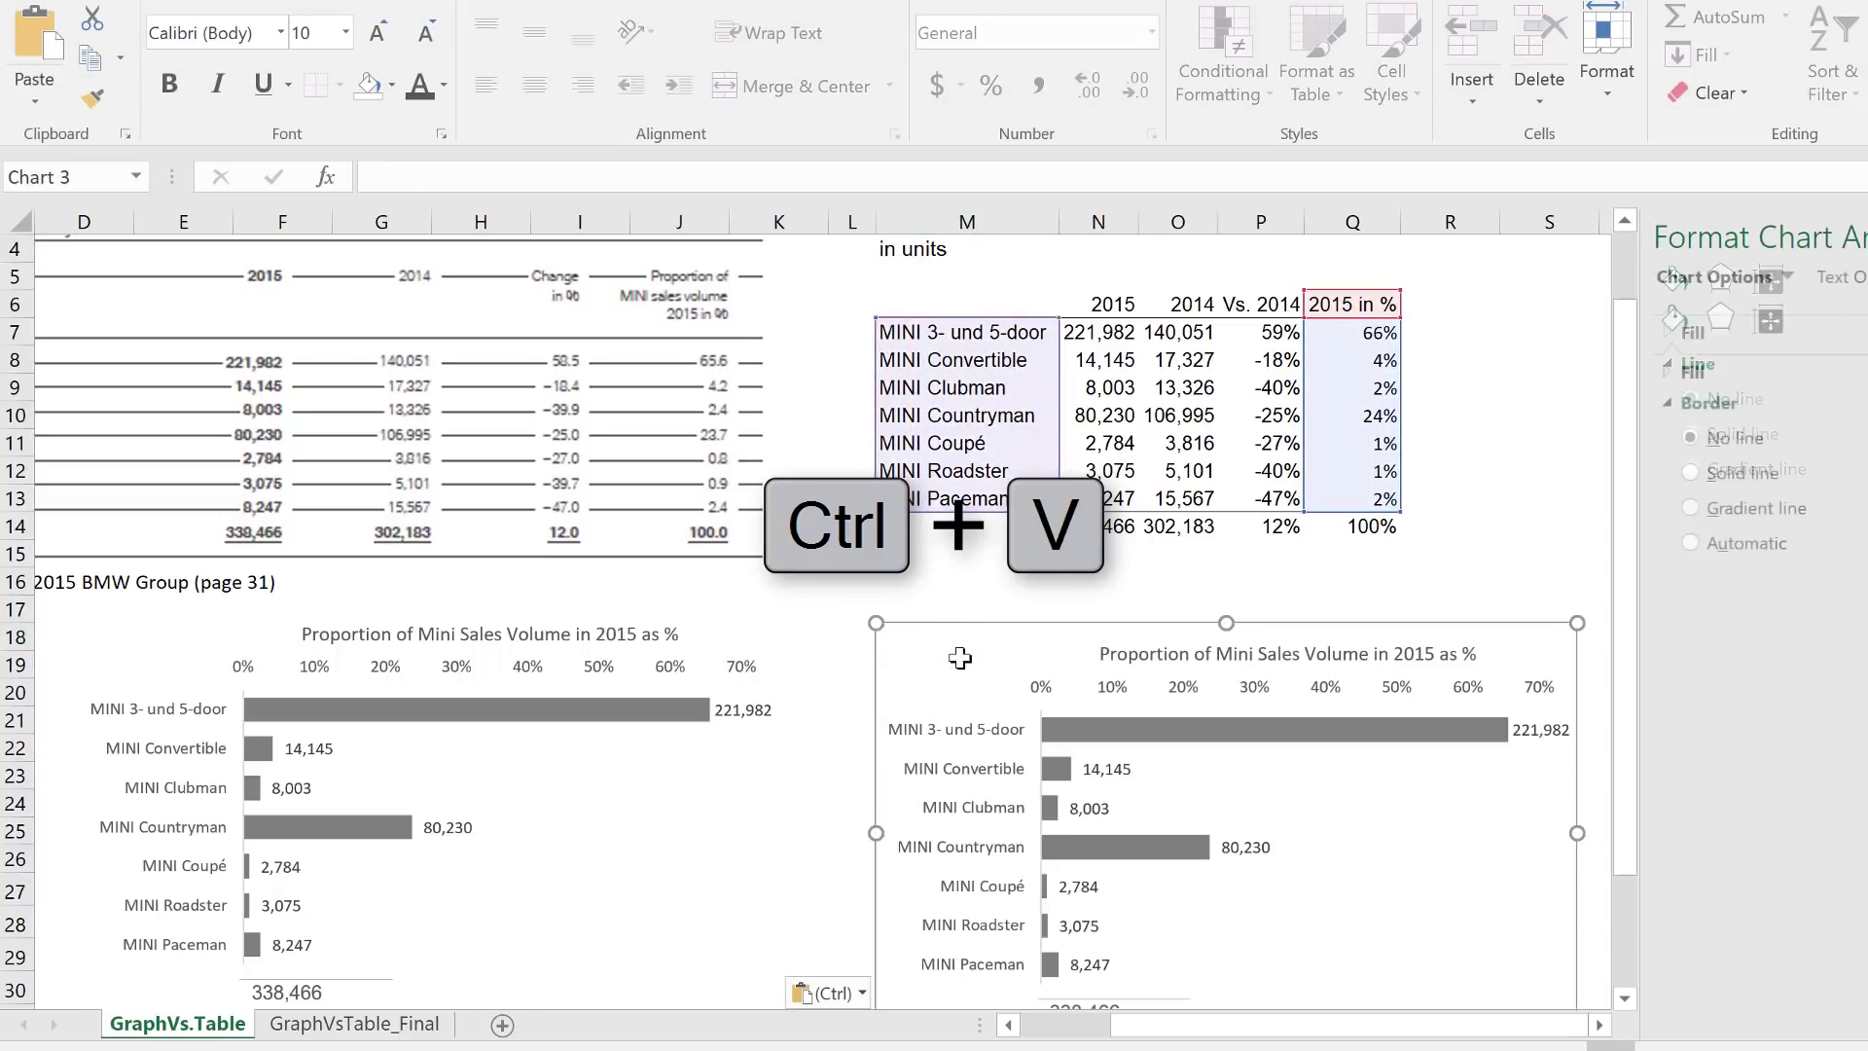
Repoint the duplicate chart's series to the Vs. 2014 data, with values from P7:P13 and the series name from P6
click(1103, 741)
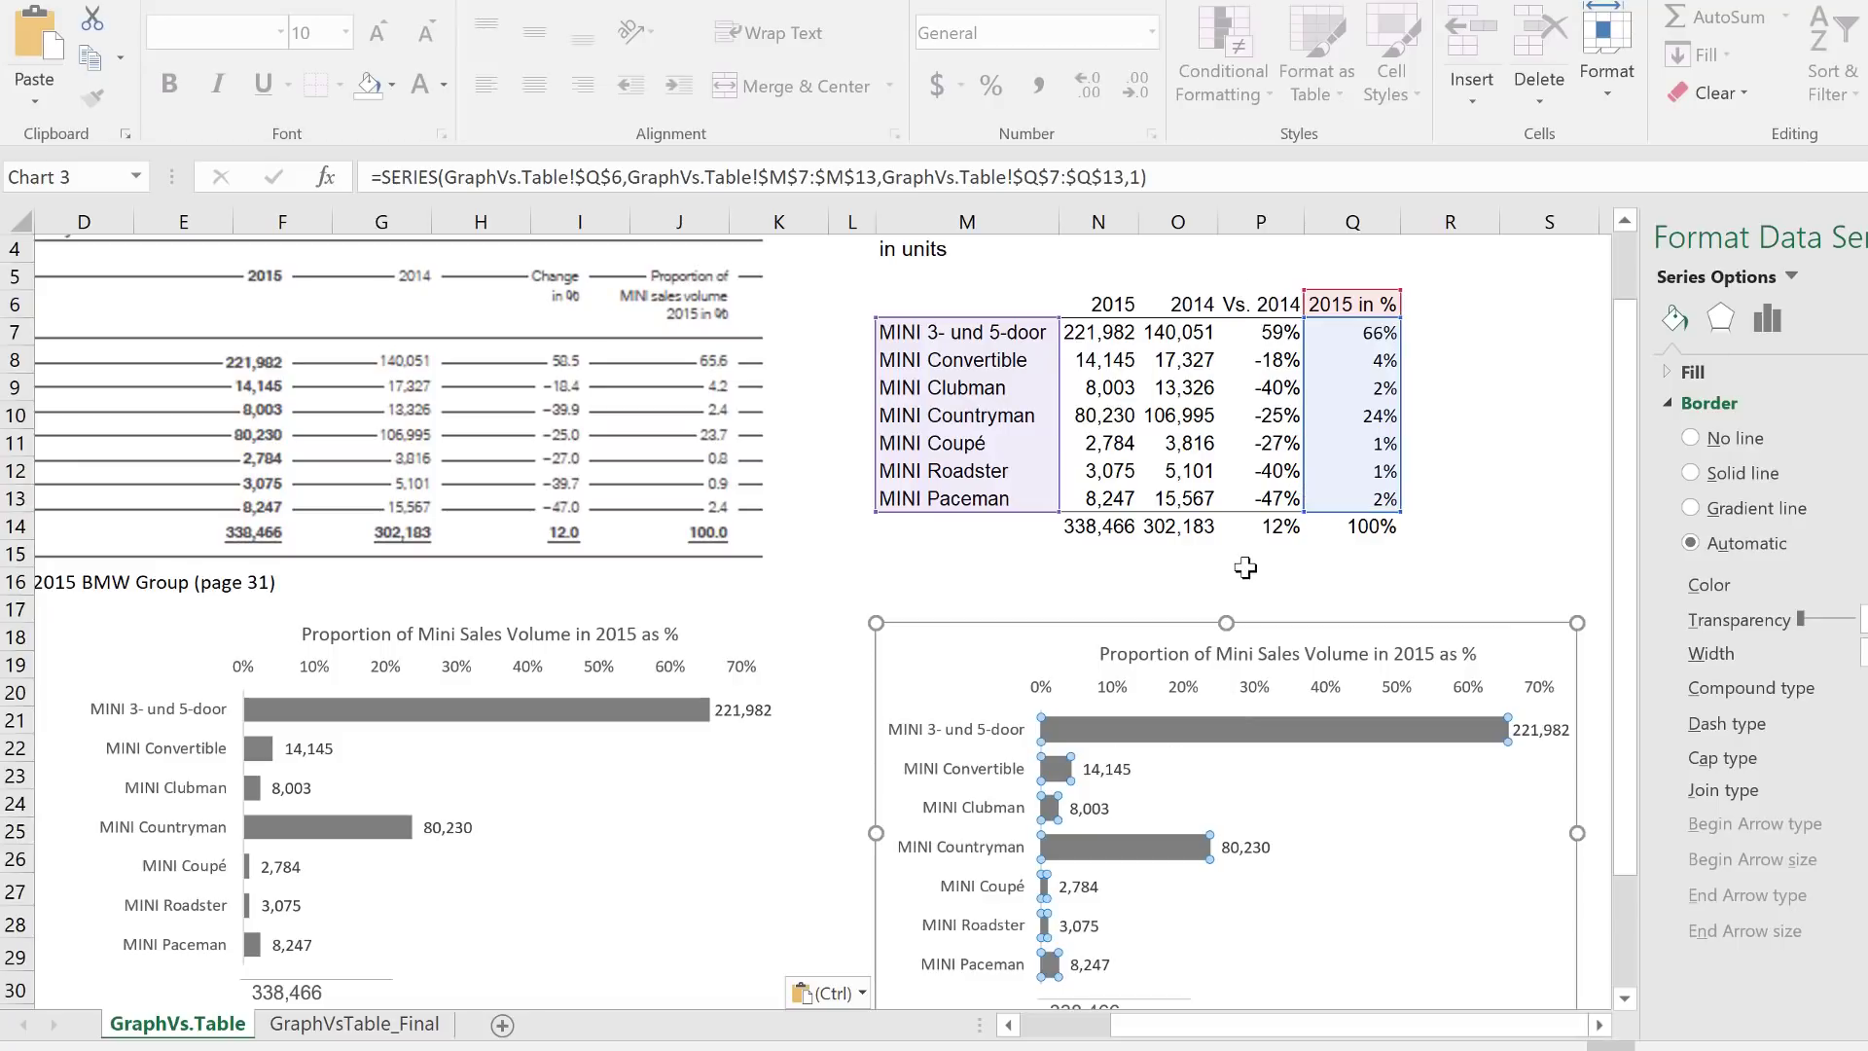
drag(1306, 467, 1280, 470)
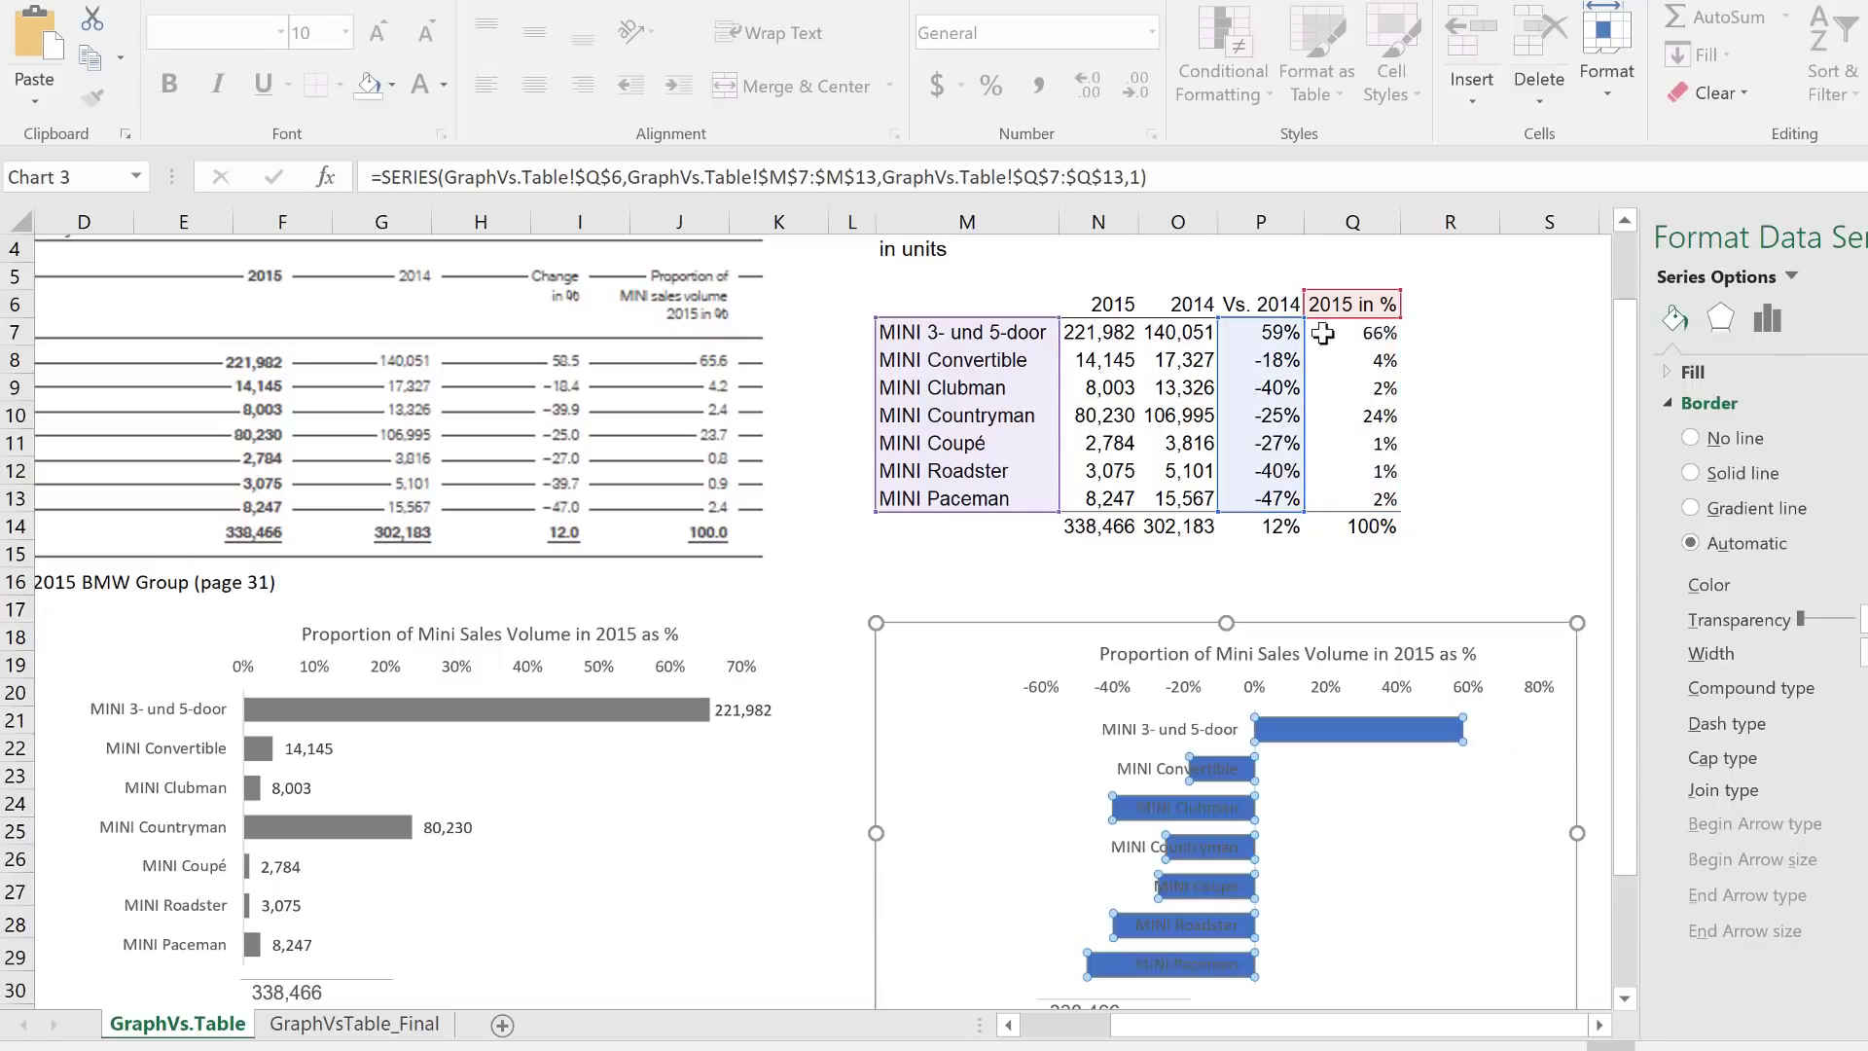
drag(1334, 292, 1277, 301)
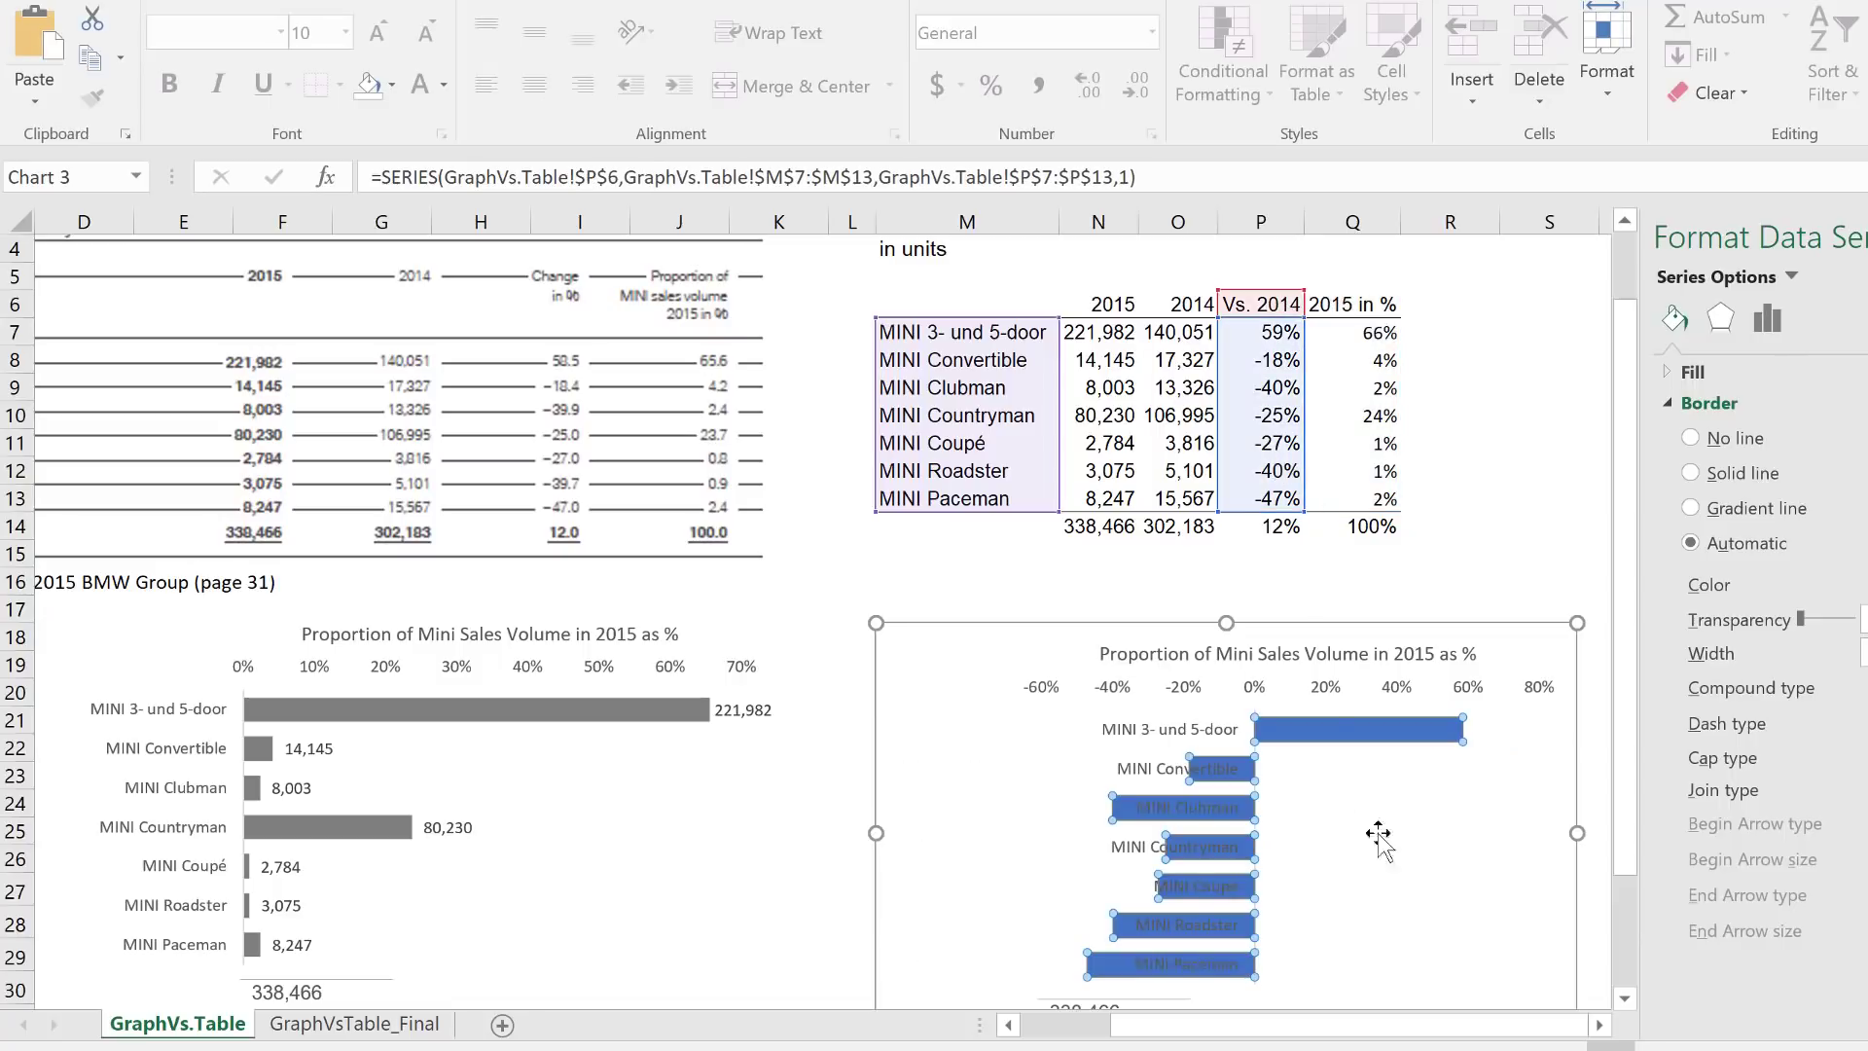
Try deleting the vertical category axis from the duplicate chart, and undo the deletion
scroll(1459, 559, down, 1)
click(1396, 686)
click(1352, 712)
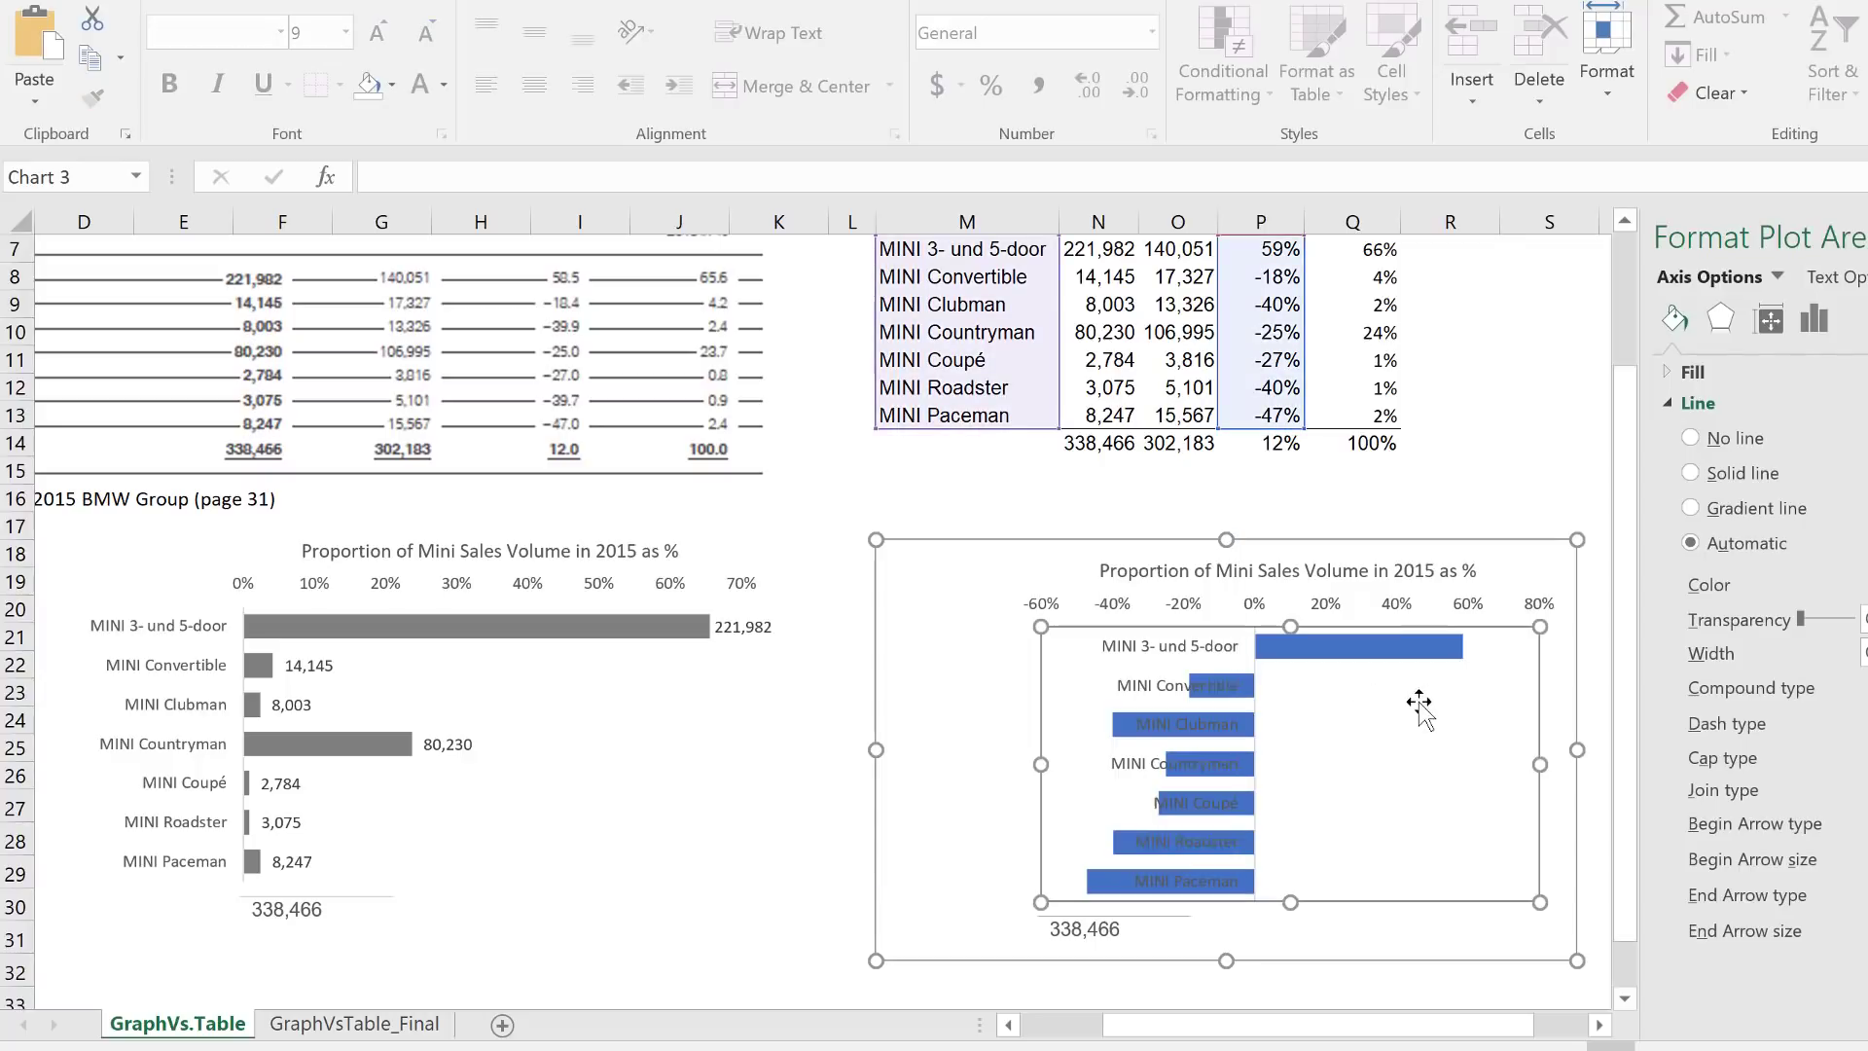
click(1473, 608)
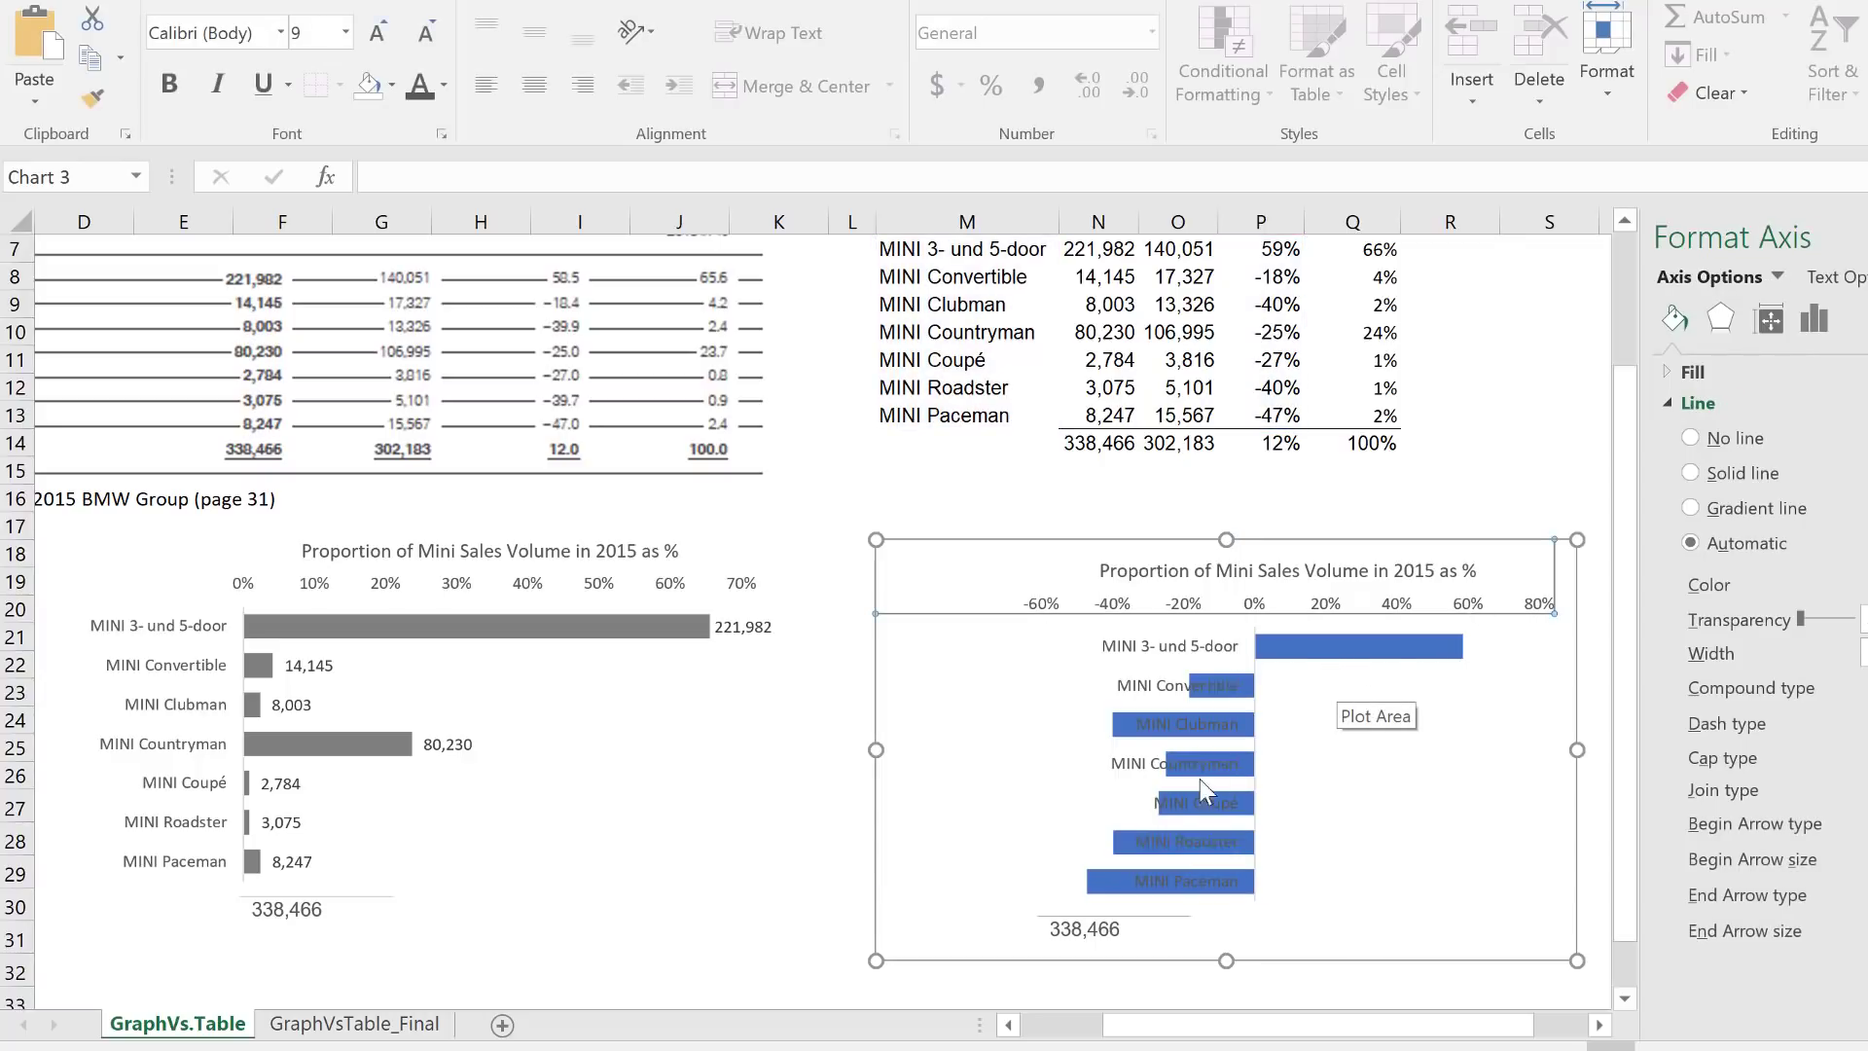
click(1142, 691)
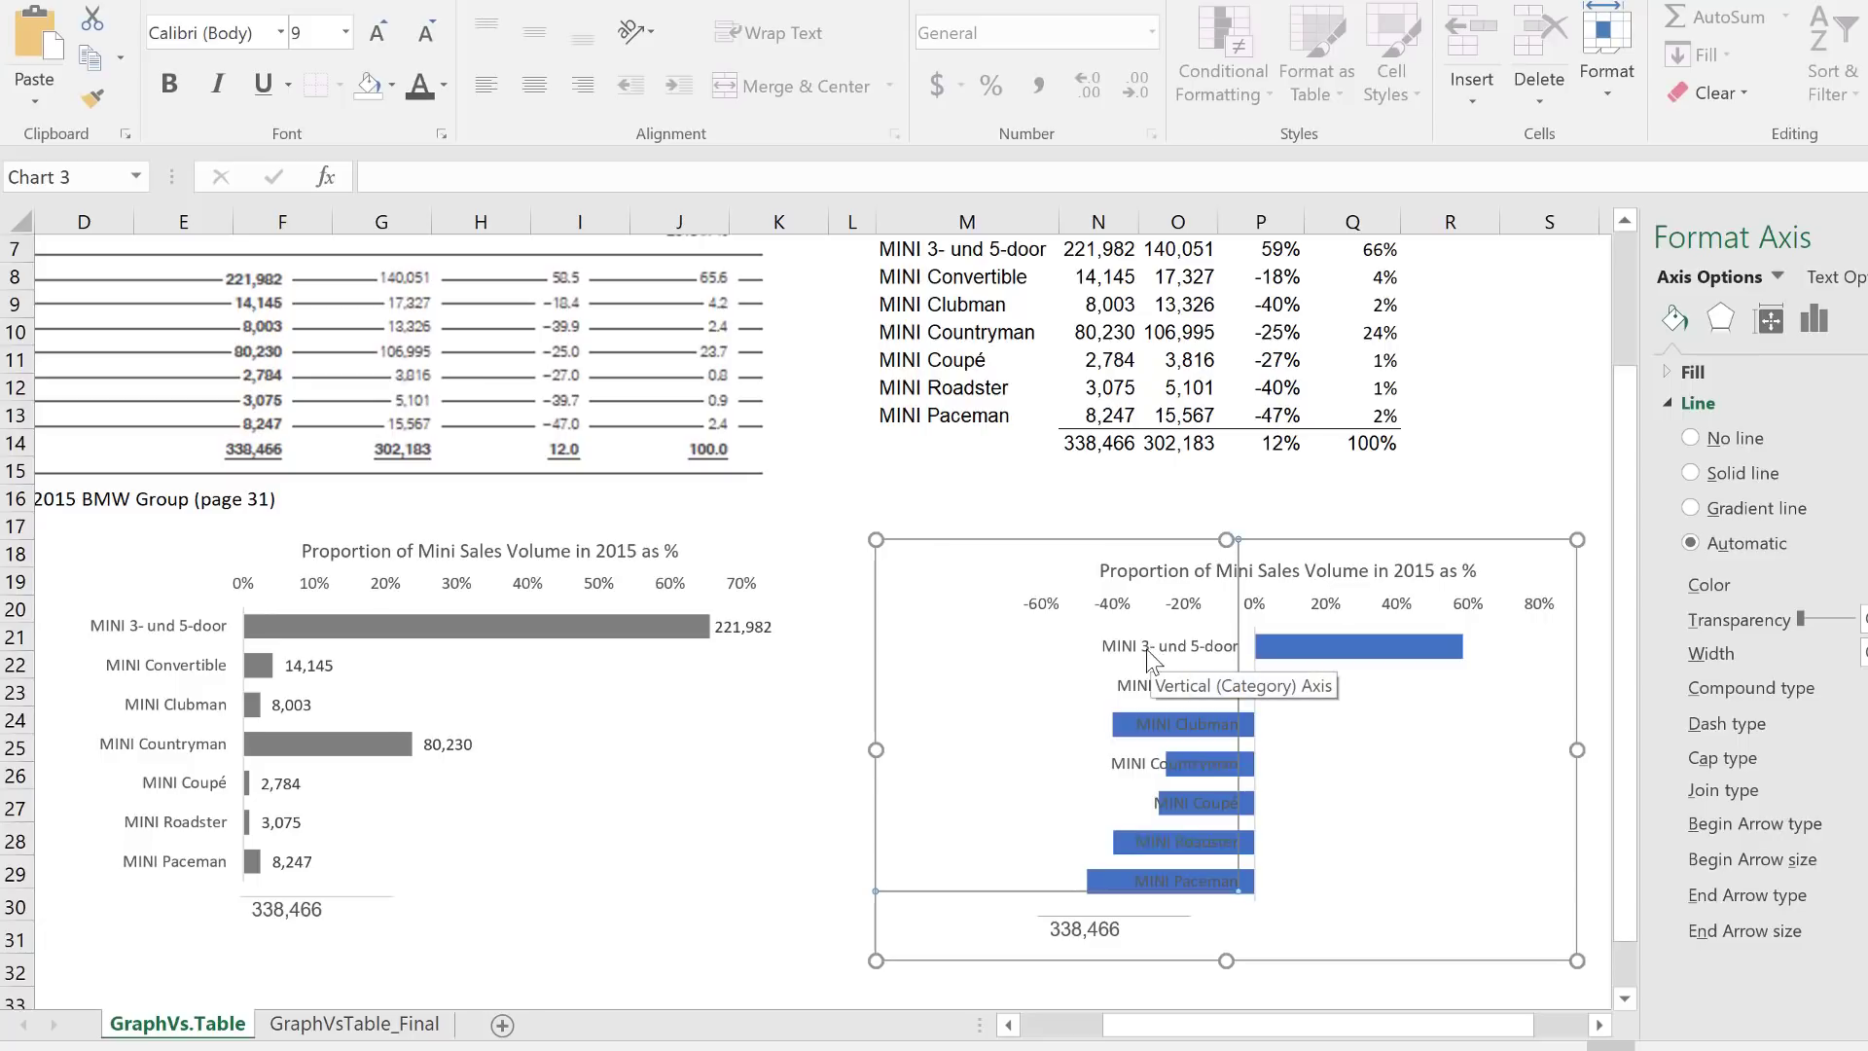
key(Delete)
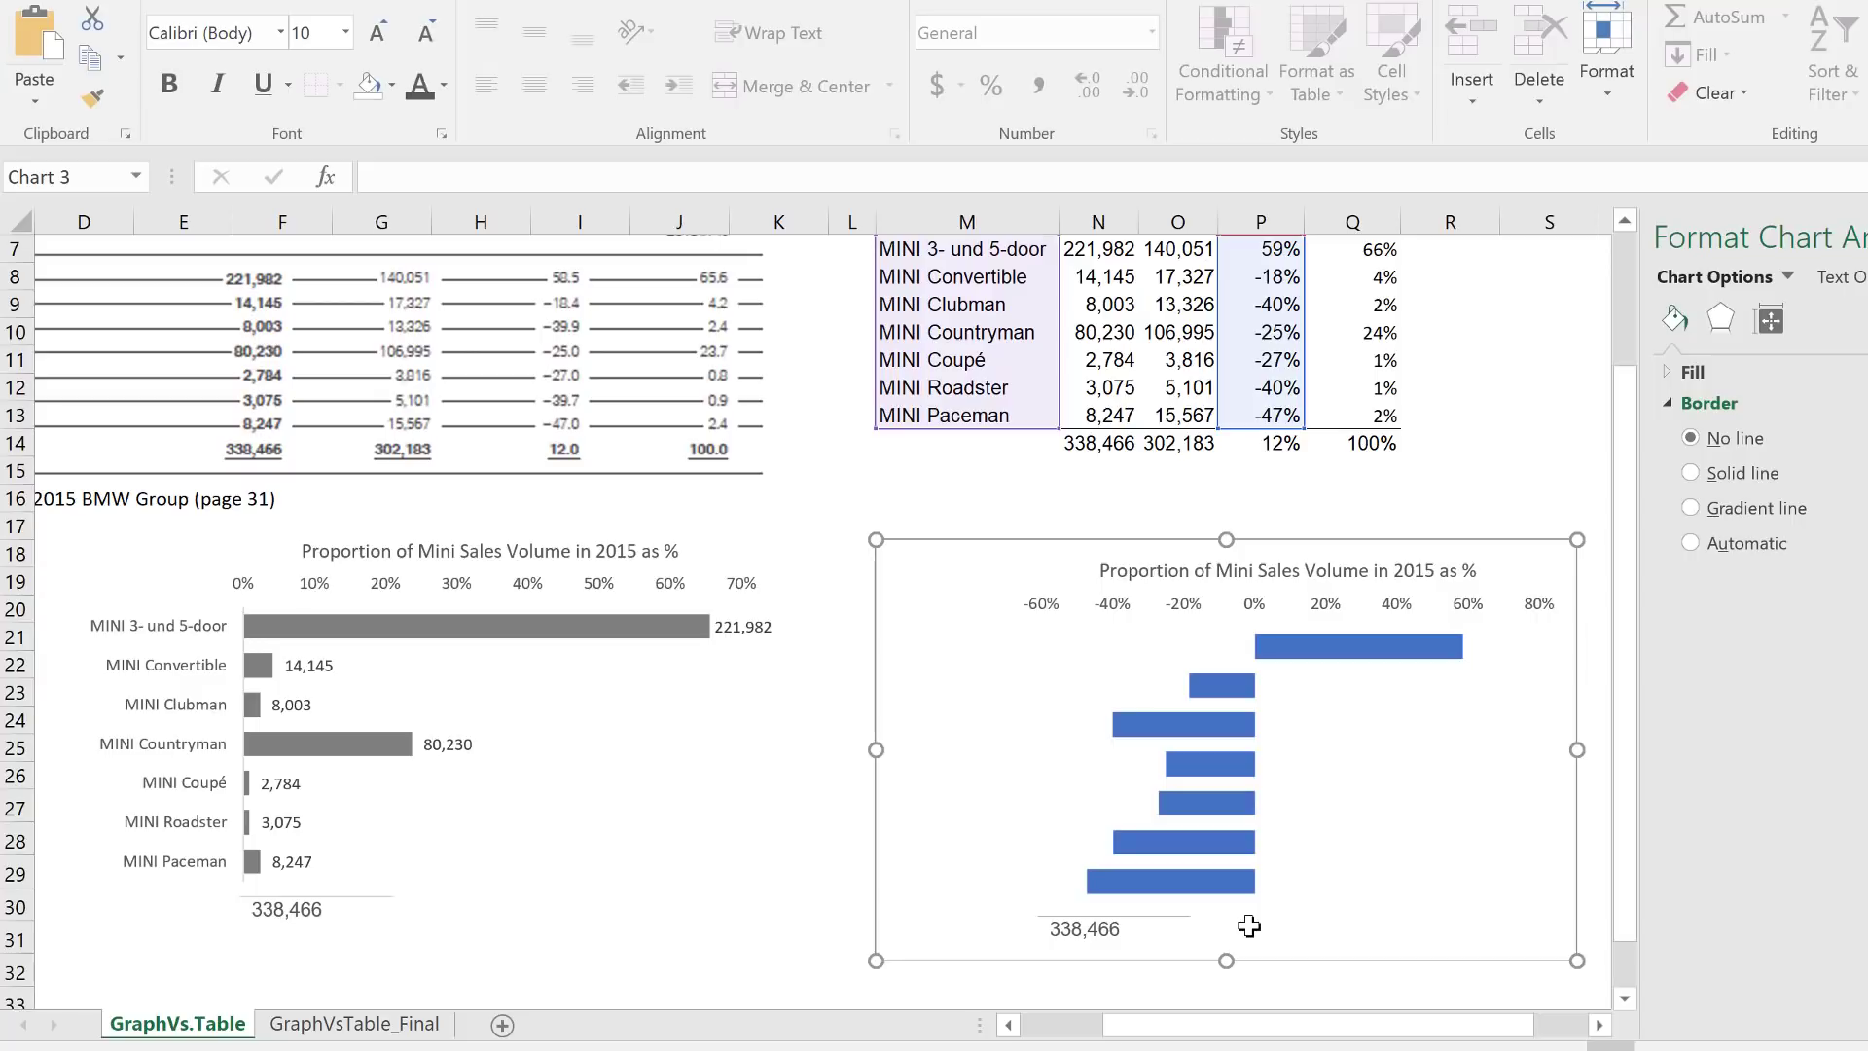
key(ctrl+z)
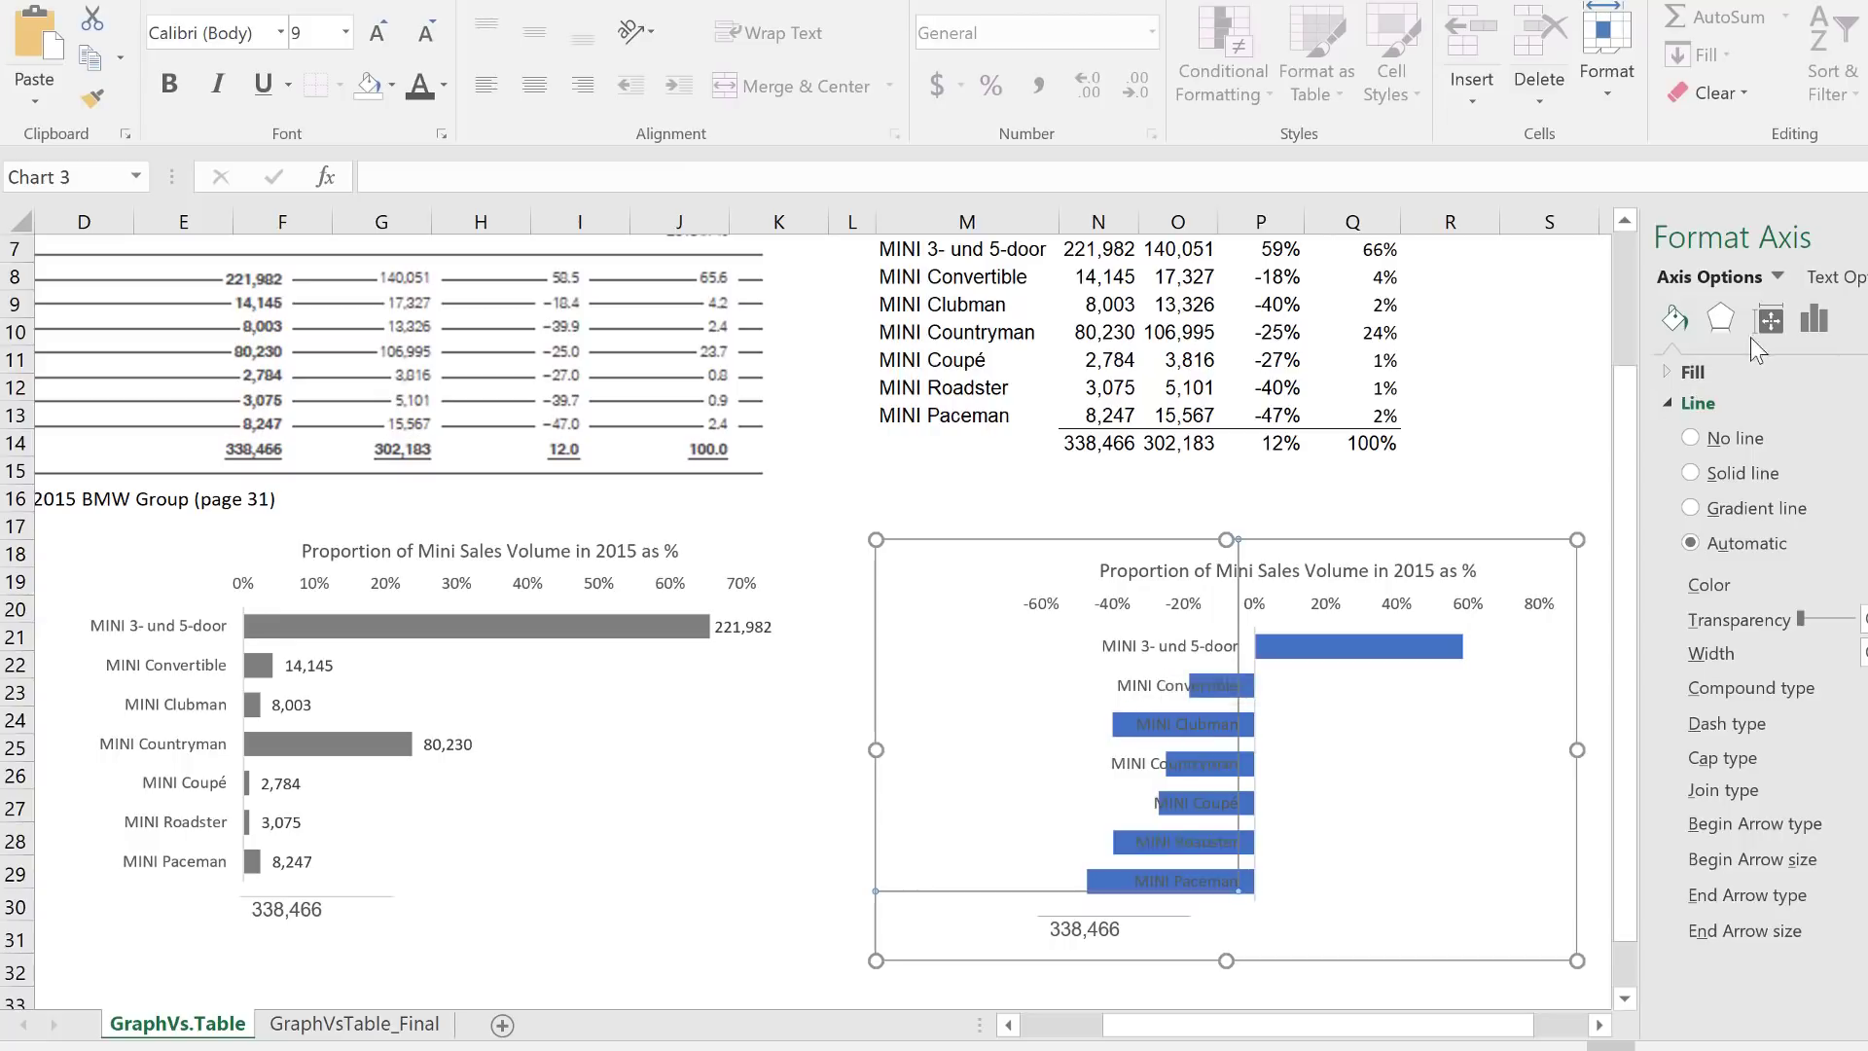
Set the label position of the duplicate chart's vertical category axis to None
click(1806, 325)
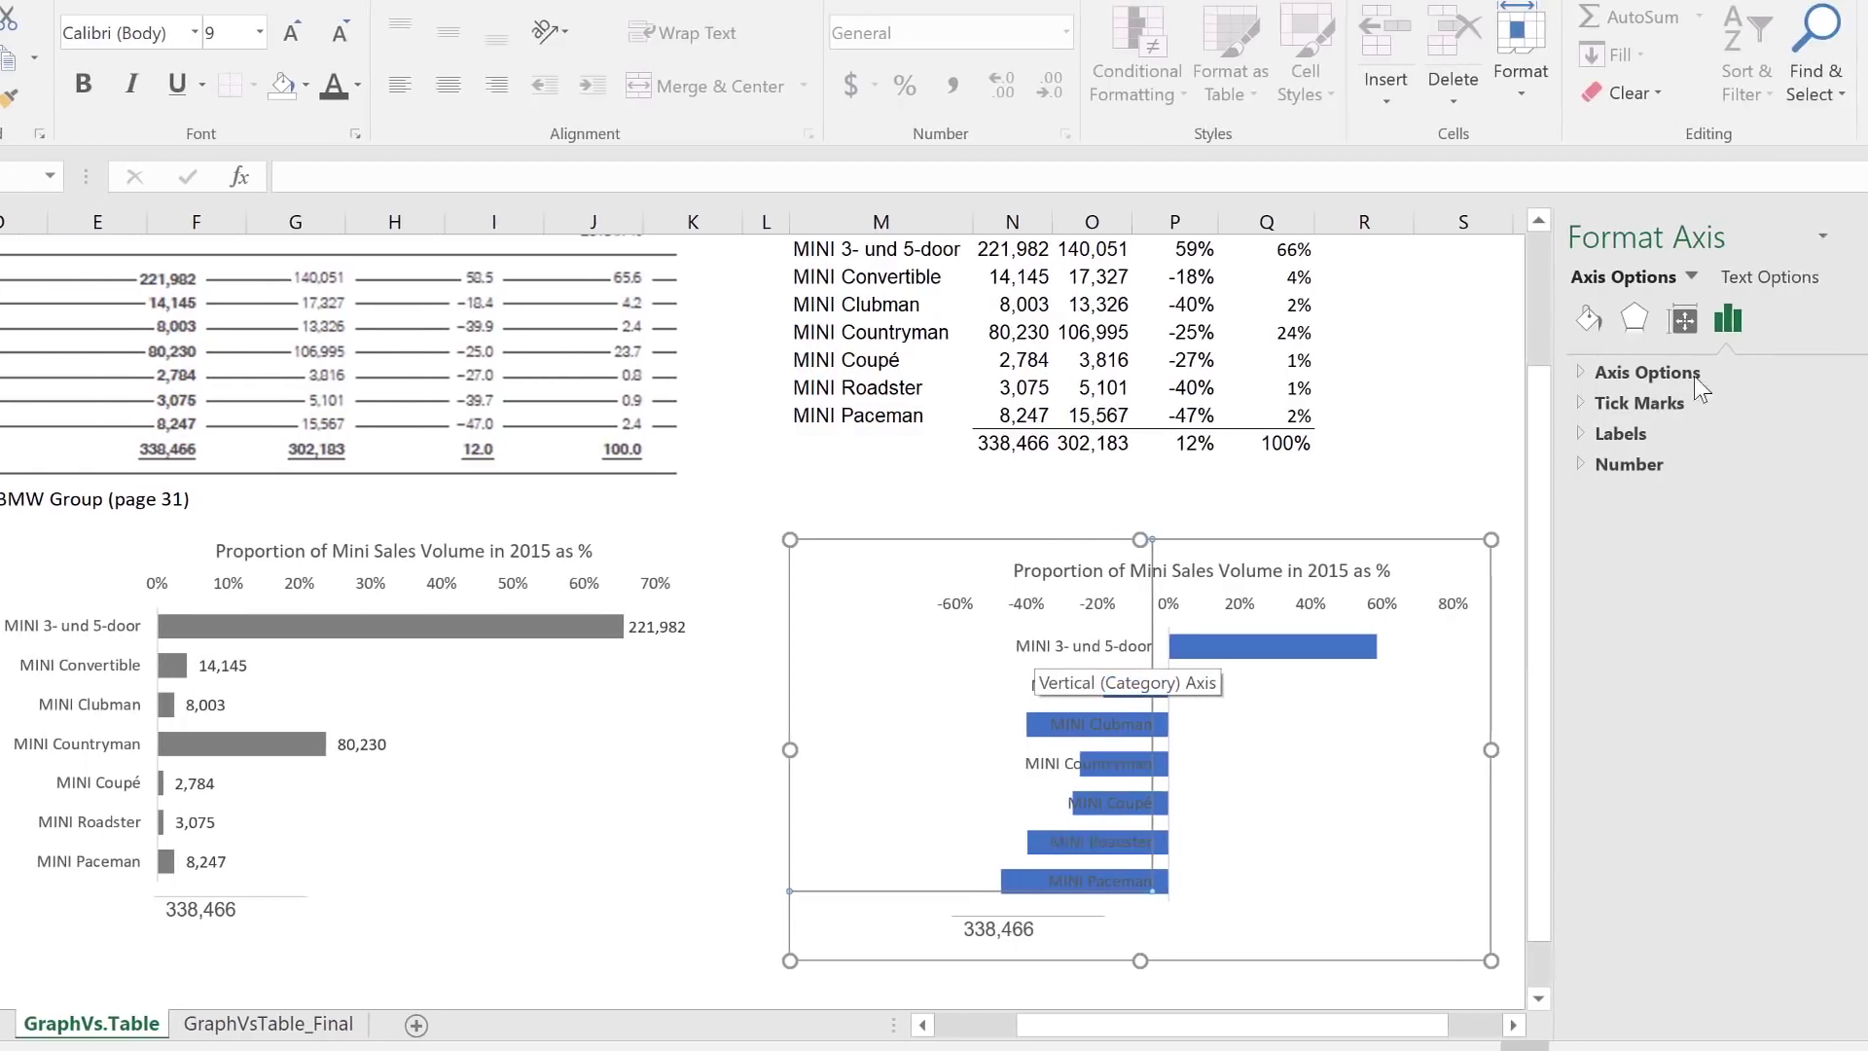
click(1539, 432)
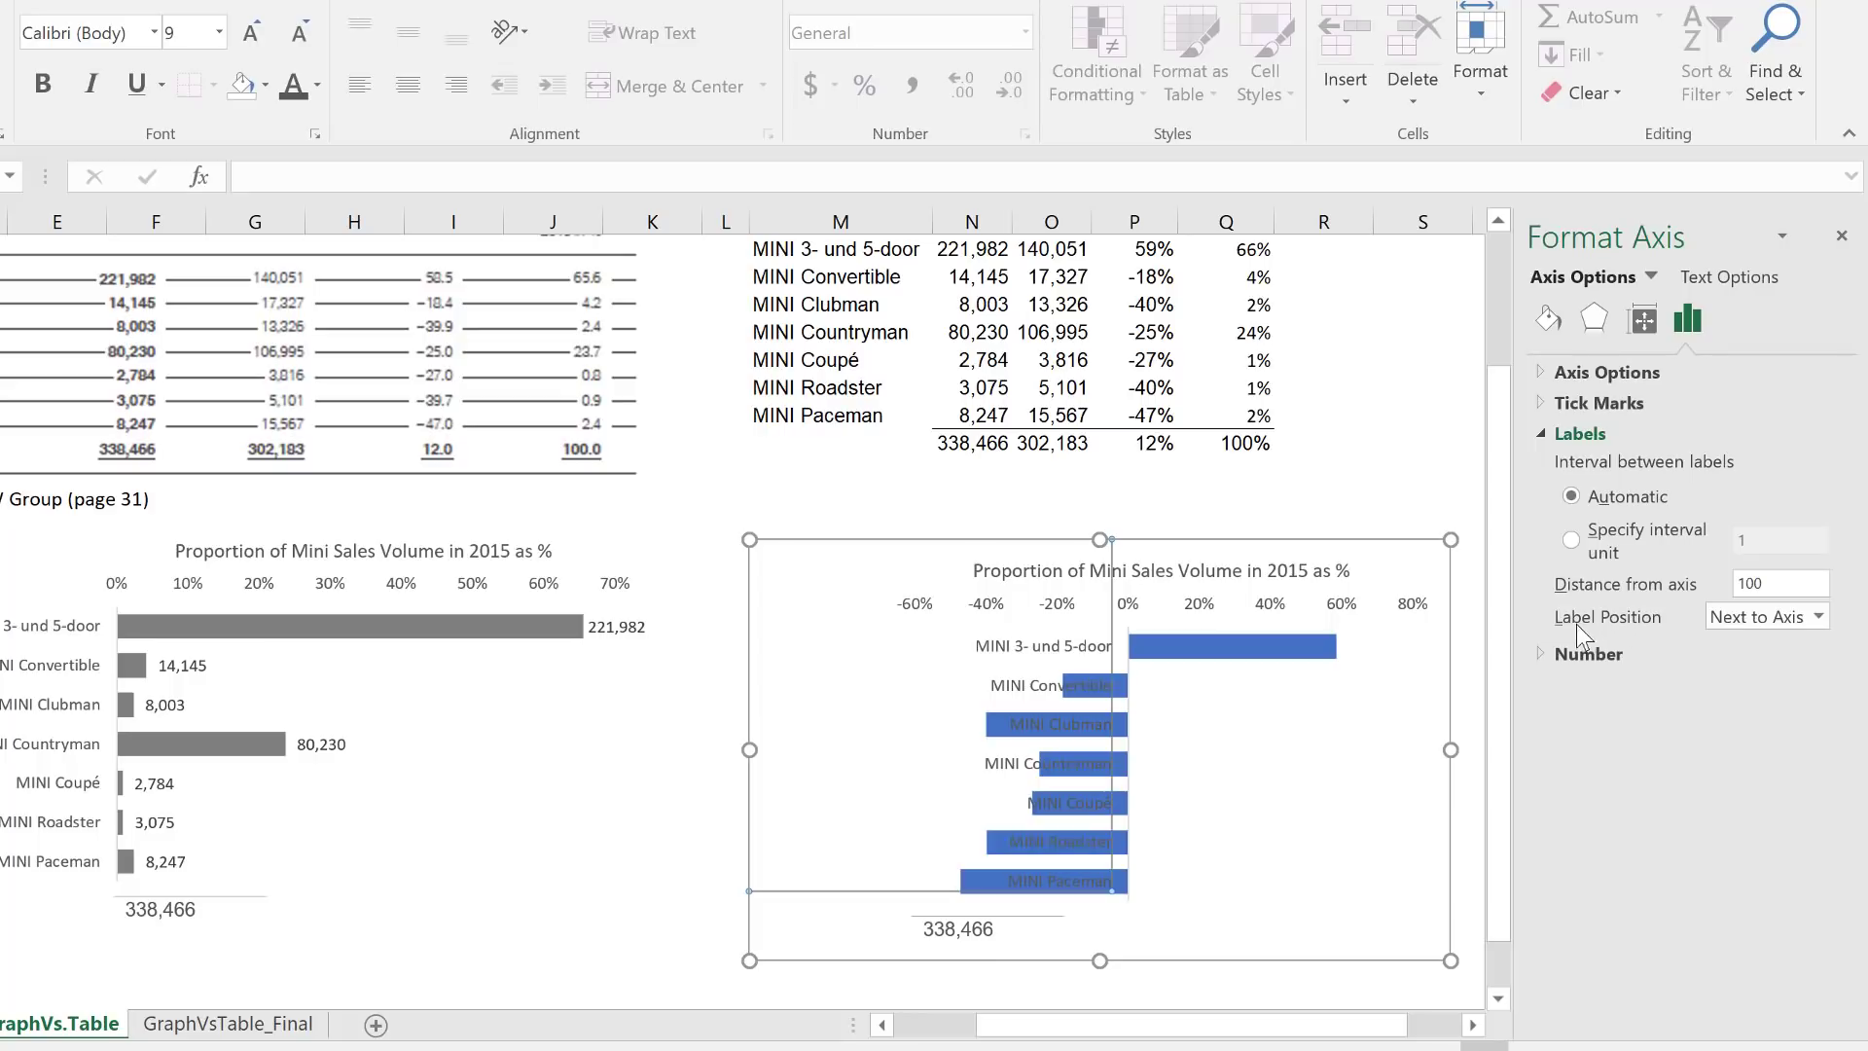
click(1818, 619)
click(1760, 721)
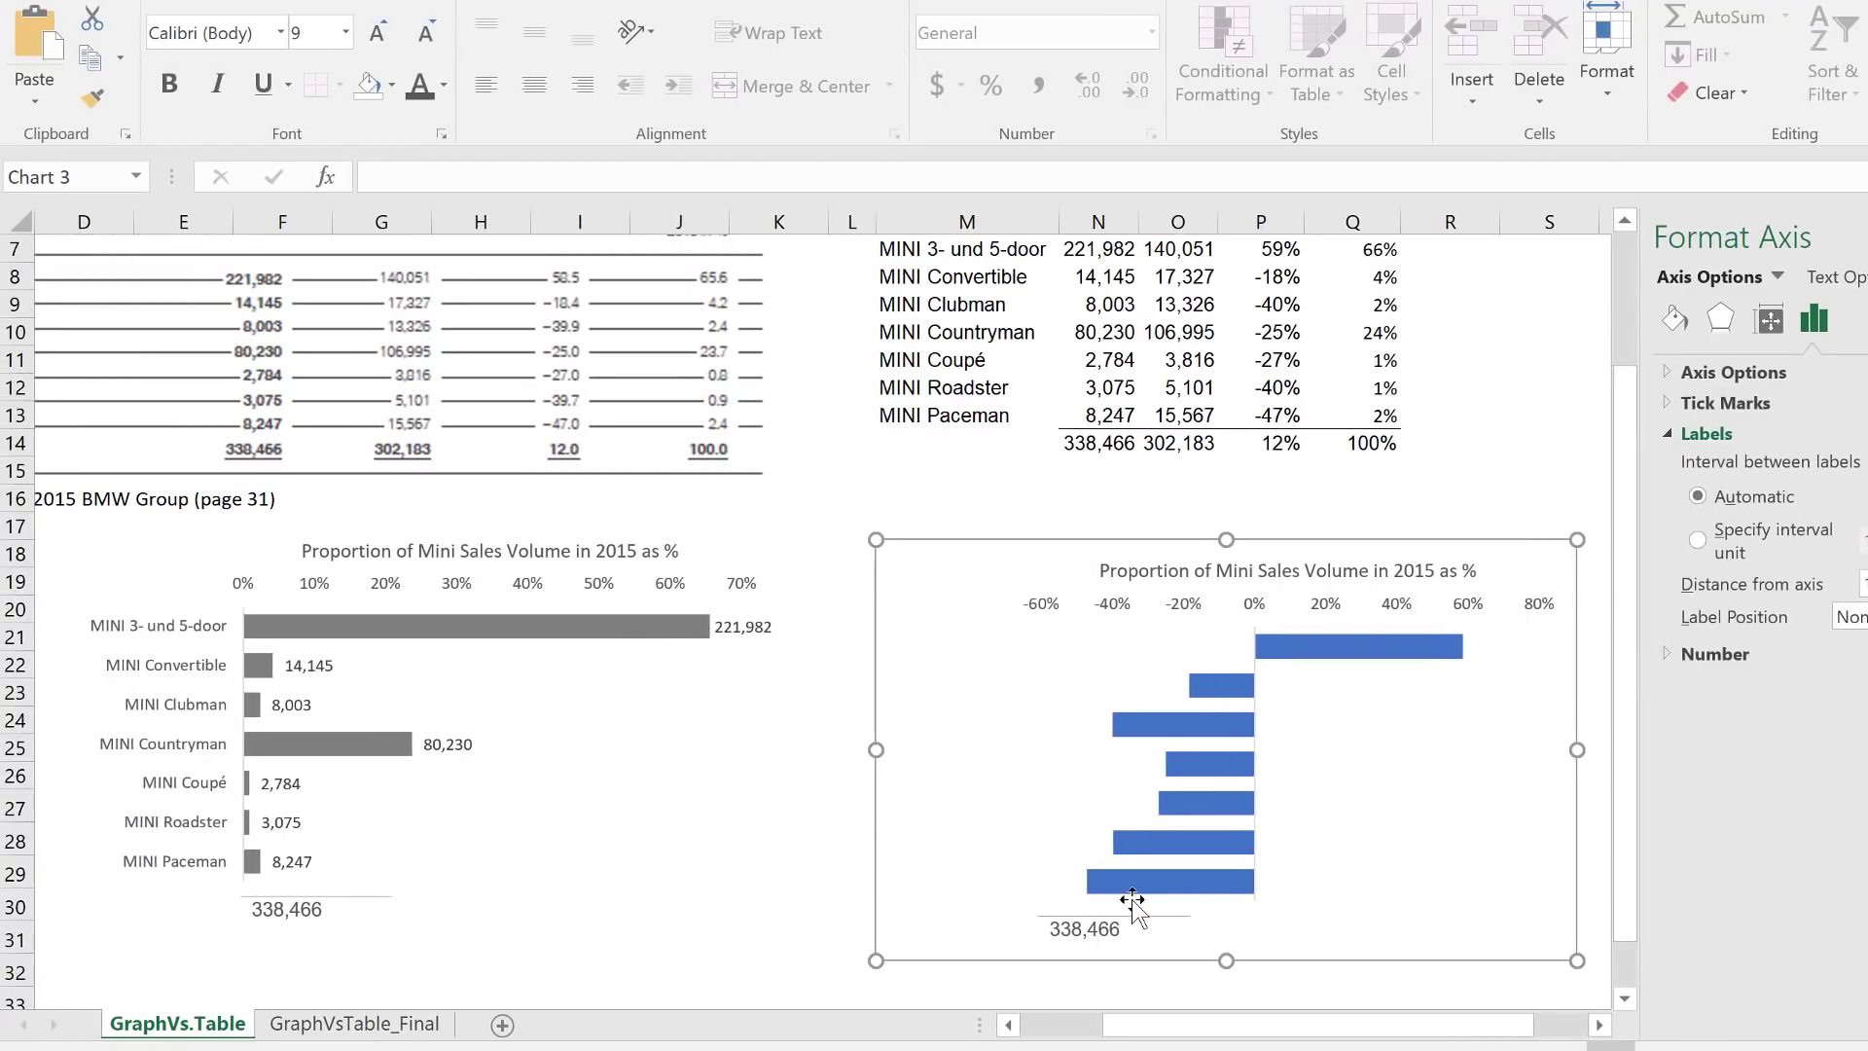
Add data labels to the Vs. 2014 bars in the duplicate chart
click(1346, 650)
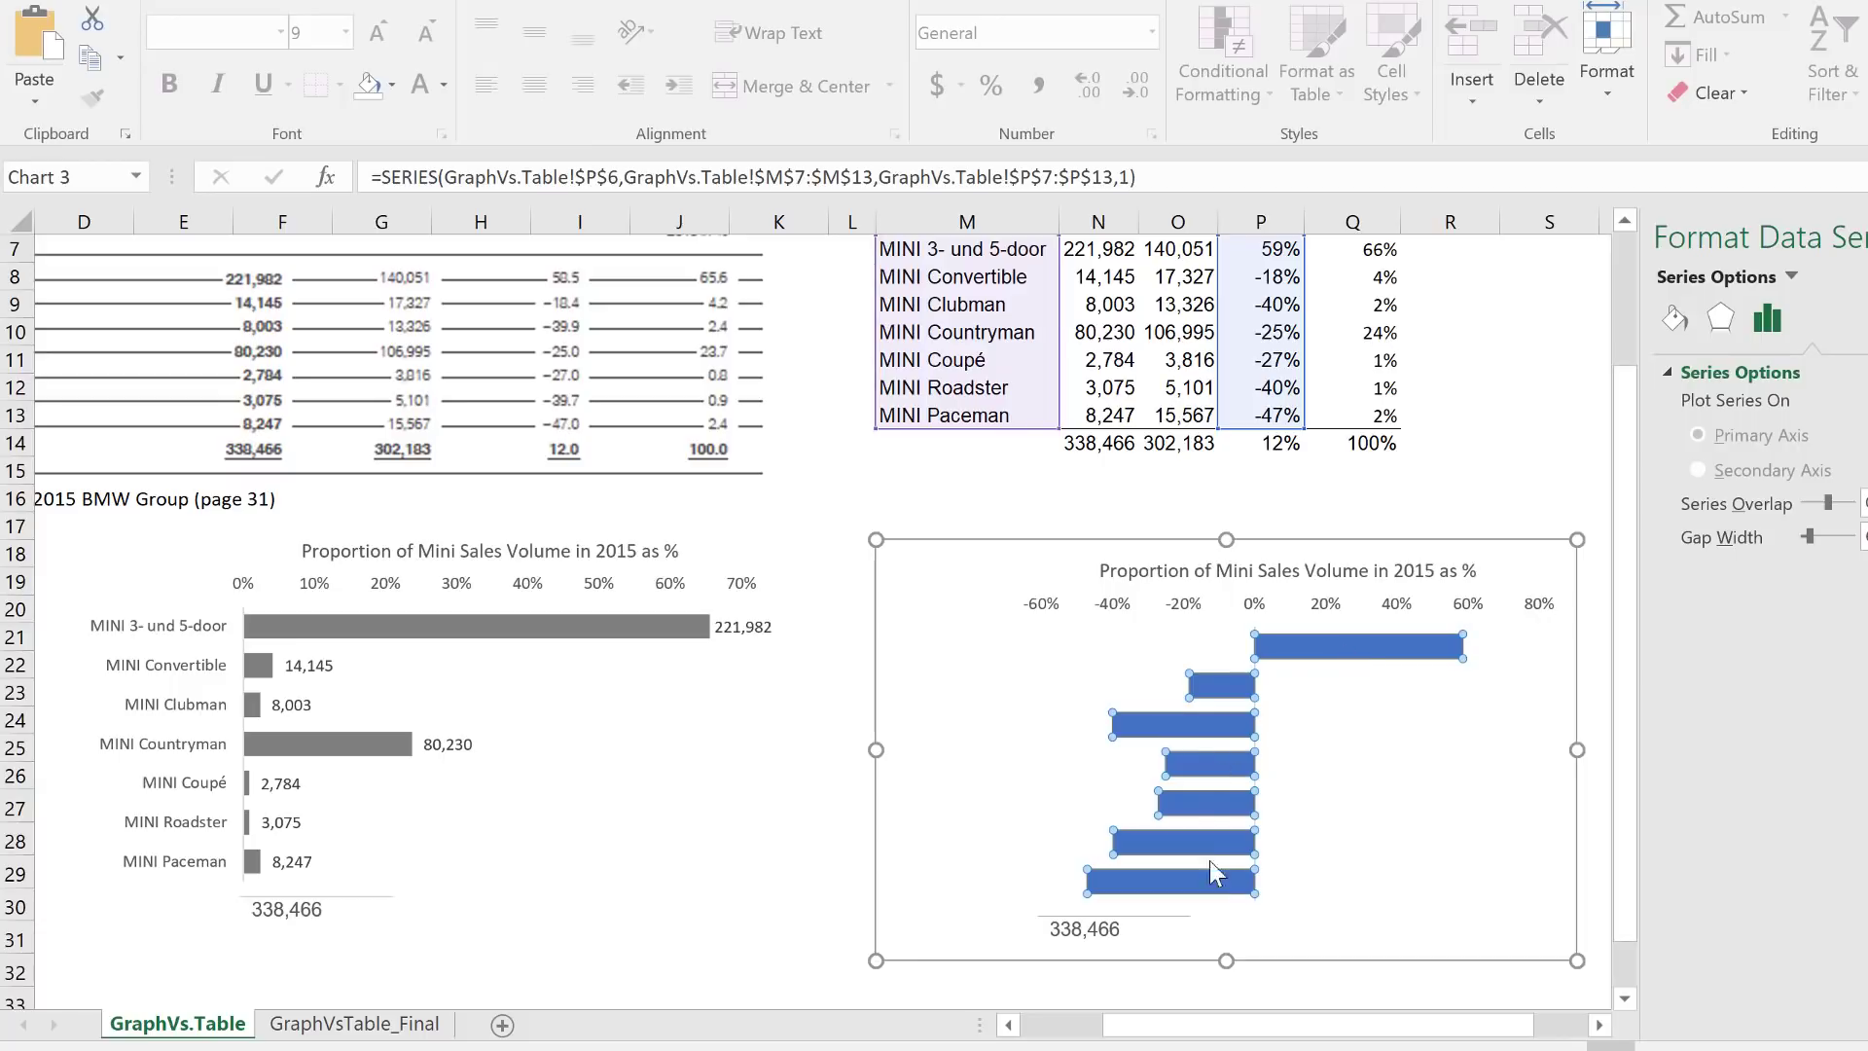
right_click(1310, 649)
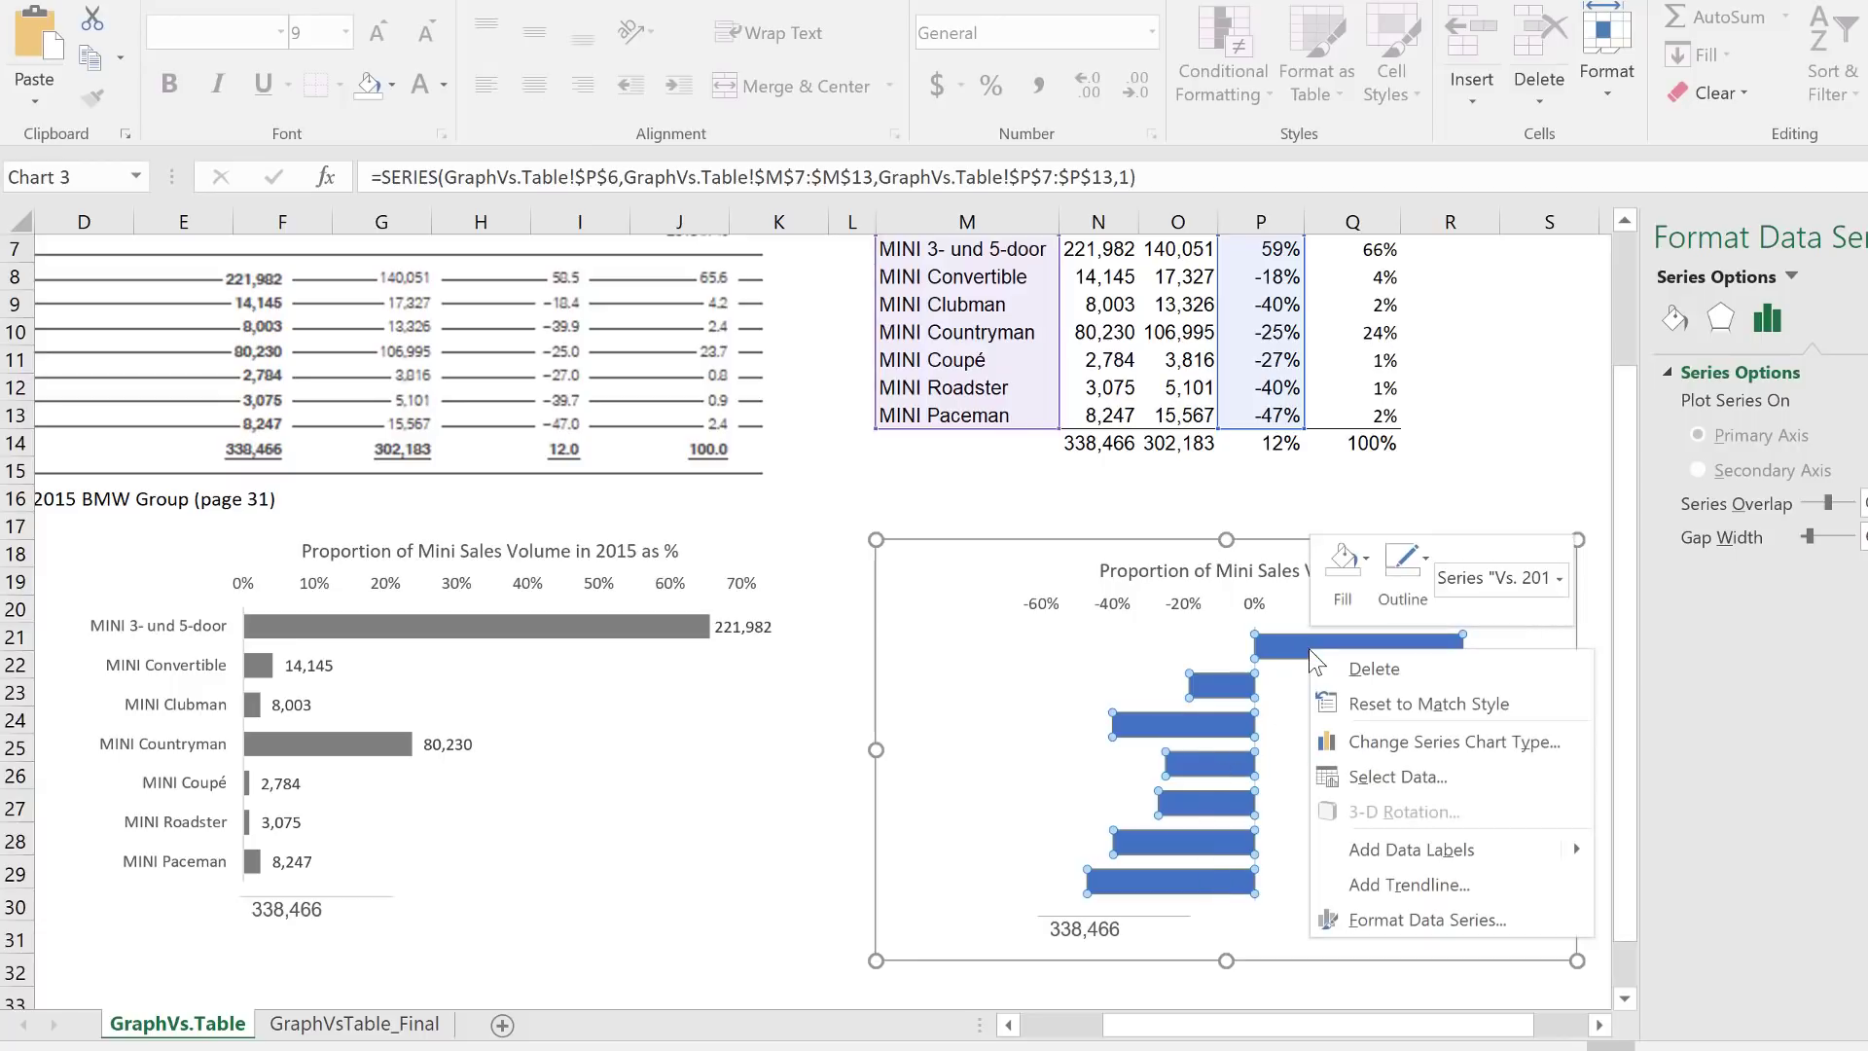
click(1456, 848)
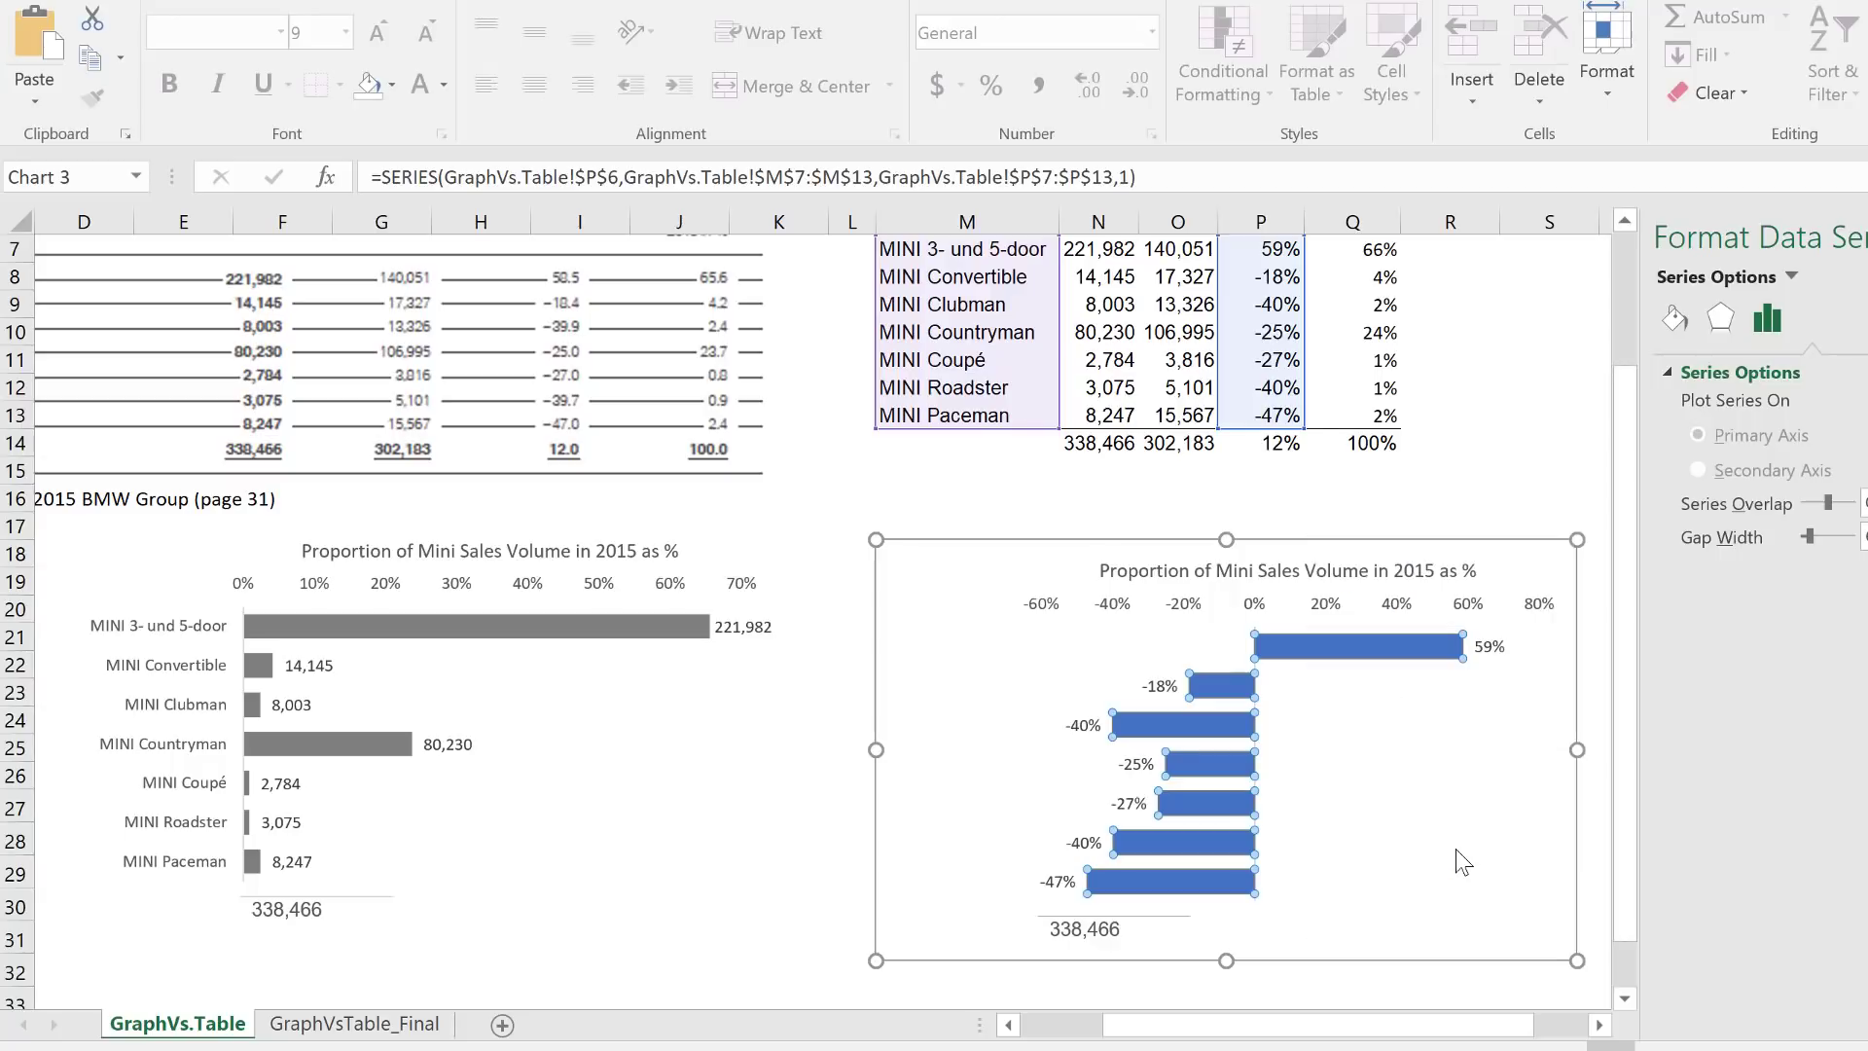
Delete the horizontal percentage axis from the duplicate chart
scroll(1445, 833, up, 2)
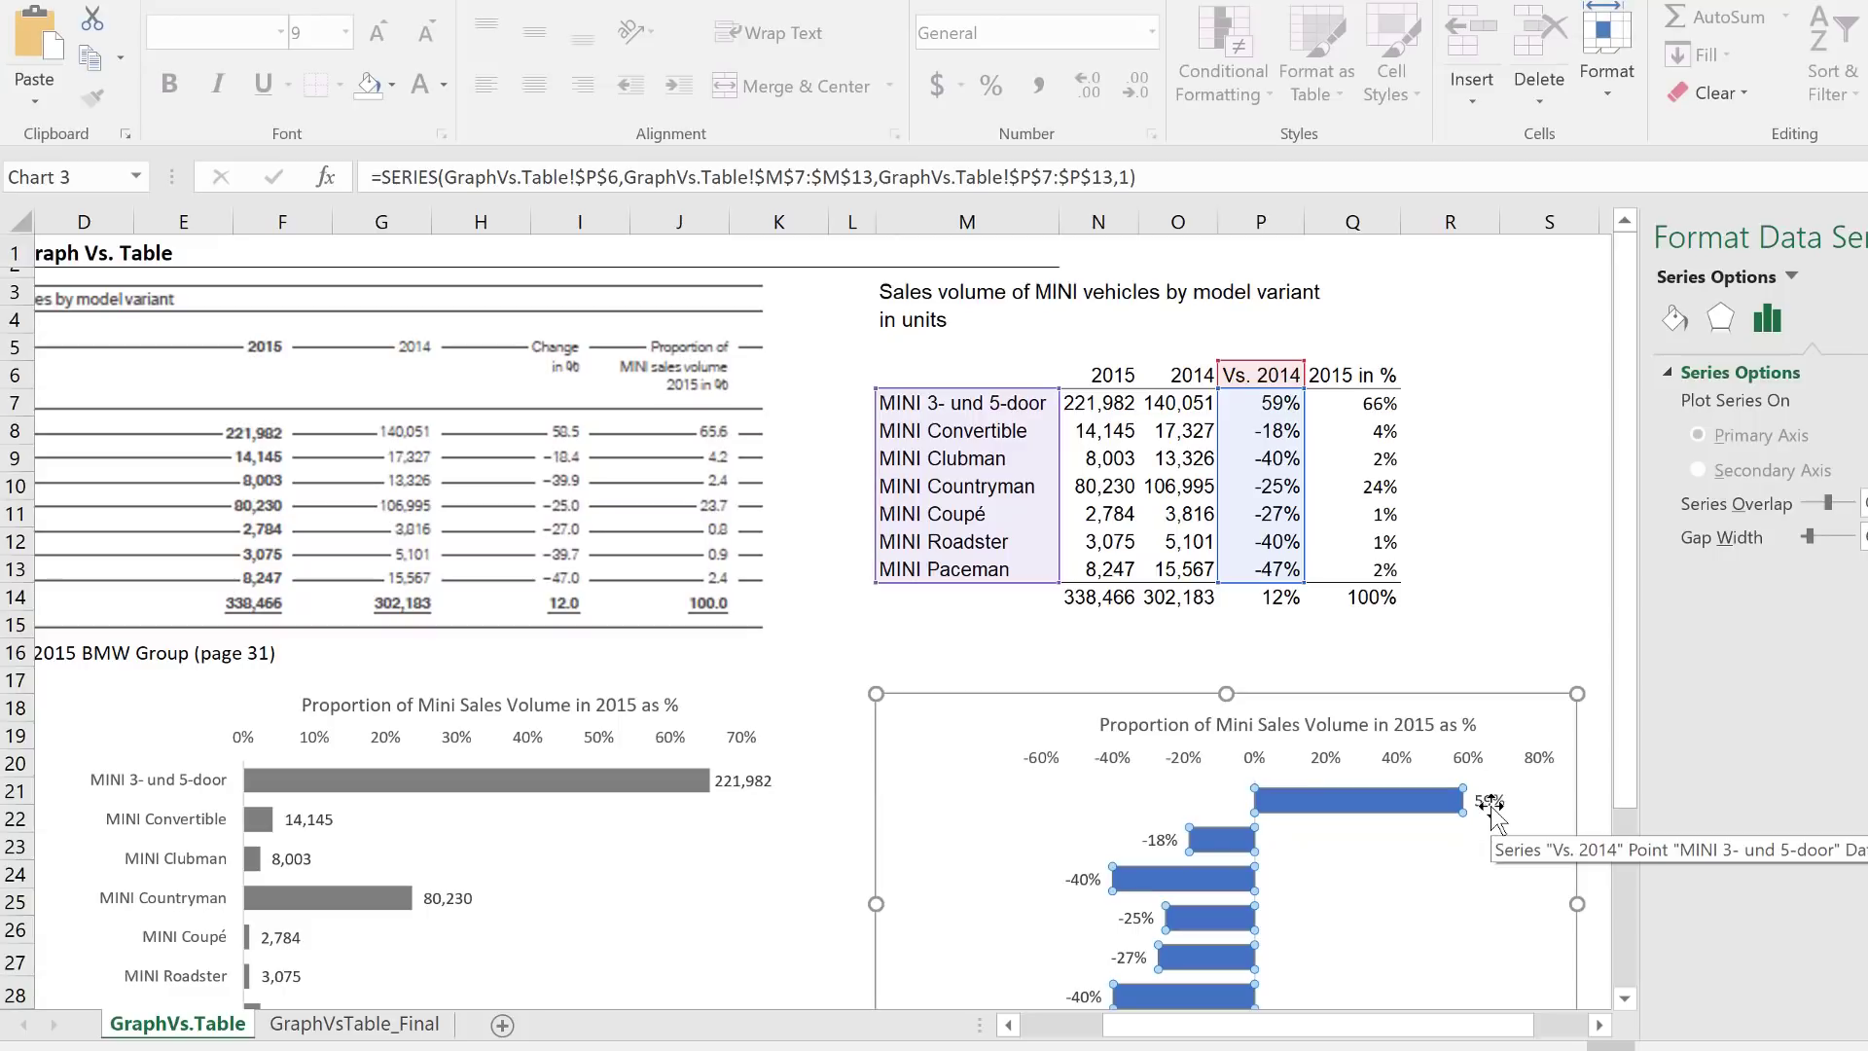
click(1185, 767)
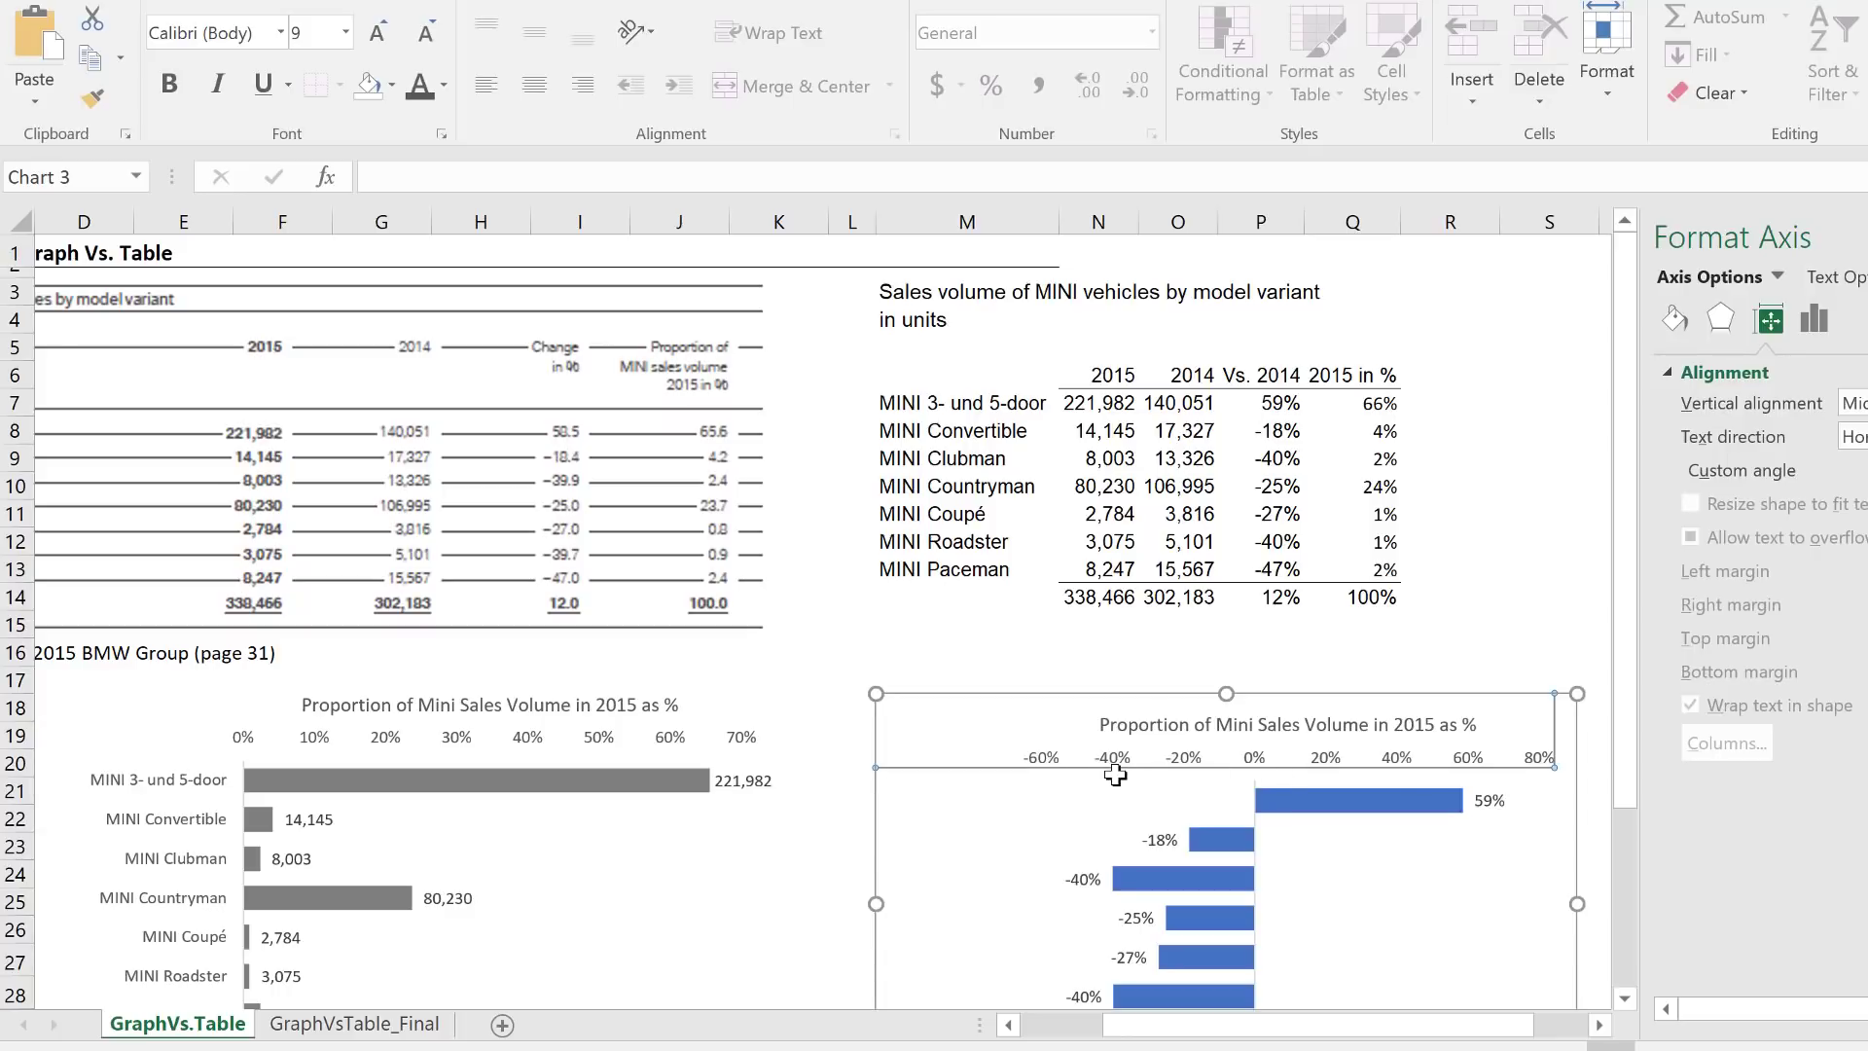
key(Delete)
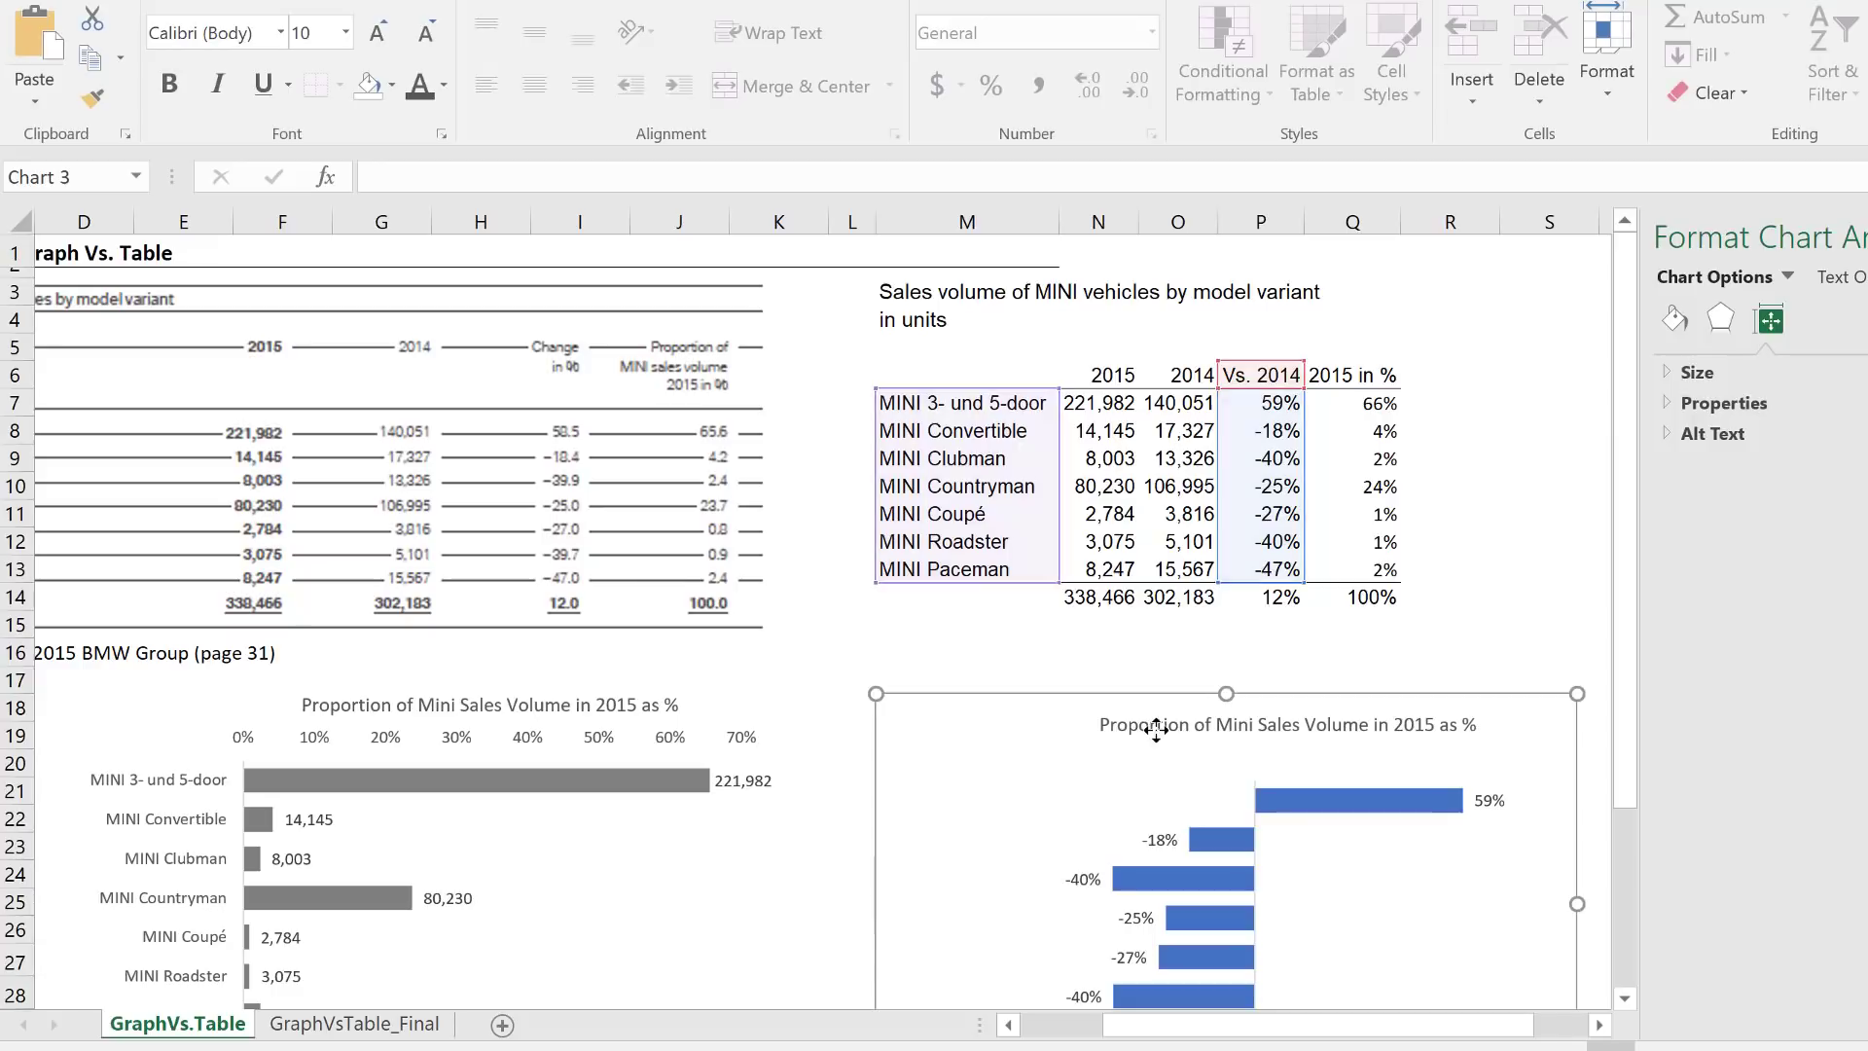
Link the duplicate chart's title to the Vs. 2014 header in cell P6
click(1156, 729)
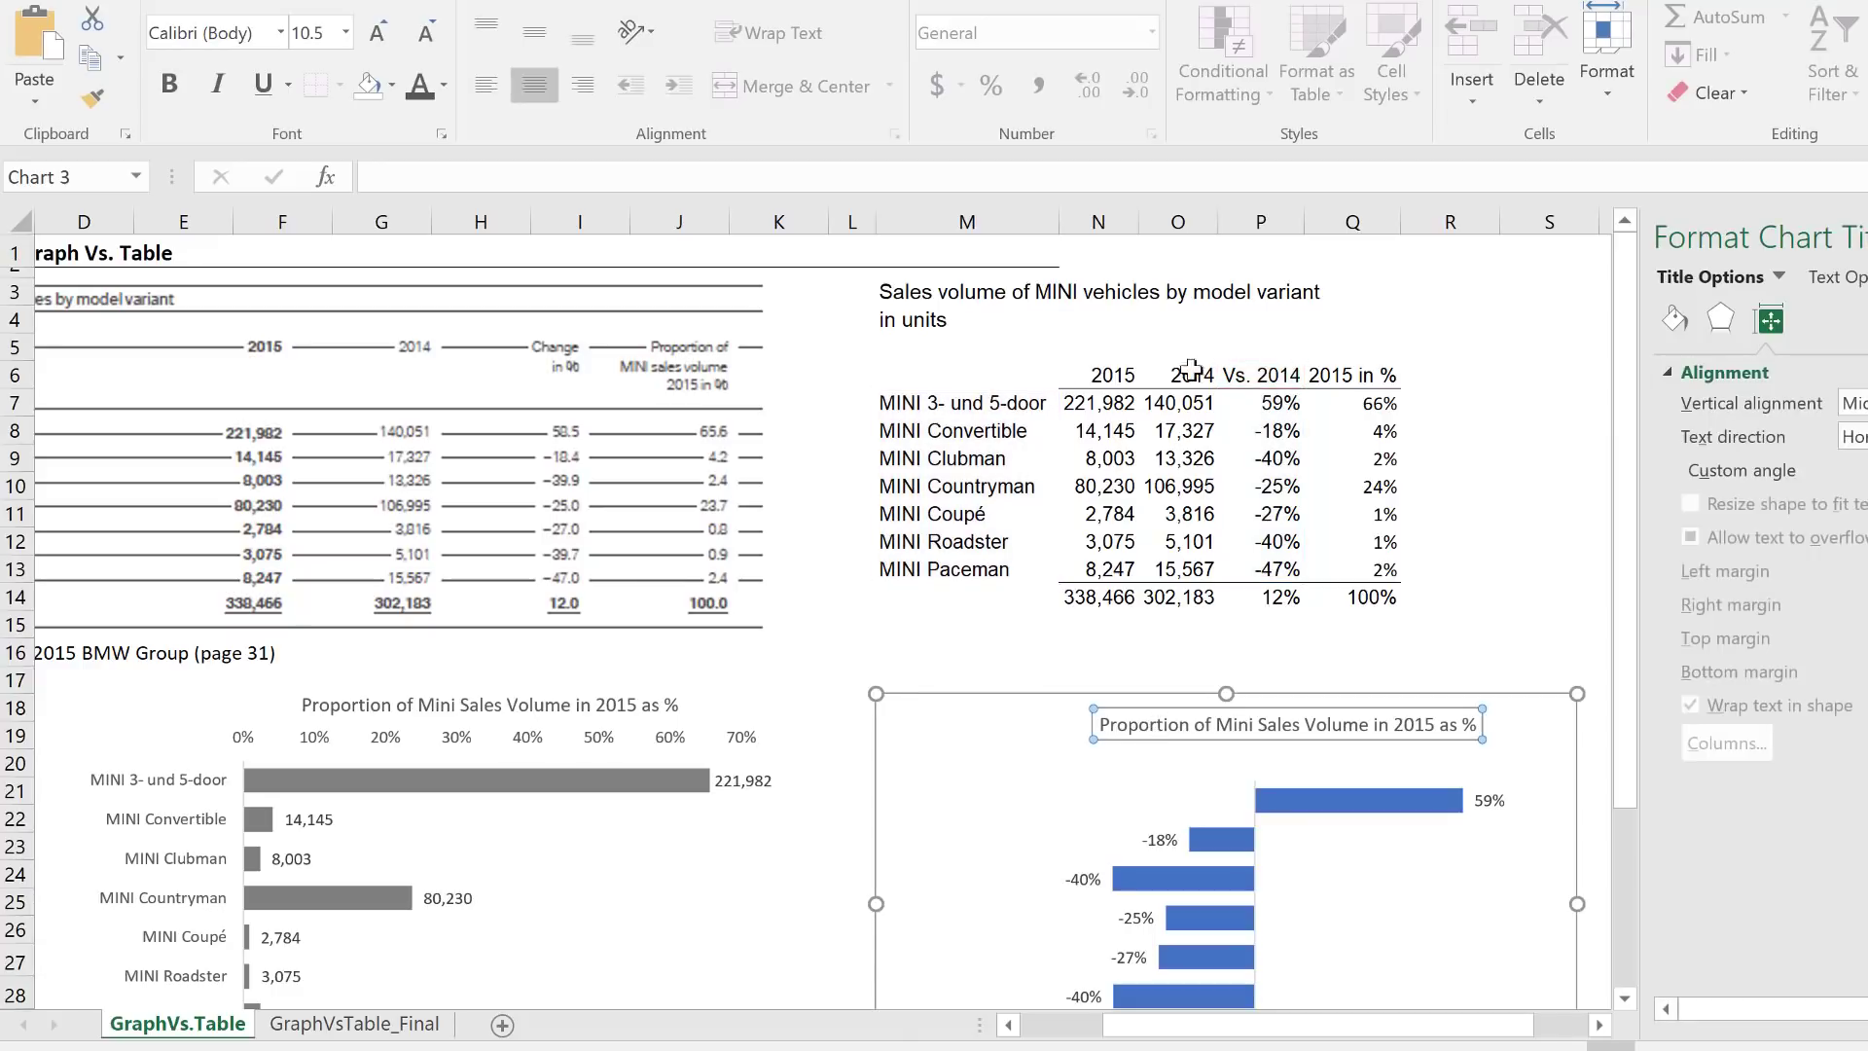
click(452, 178)
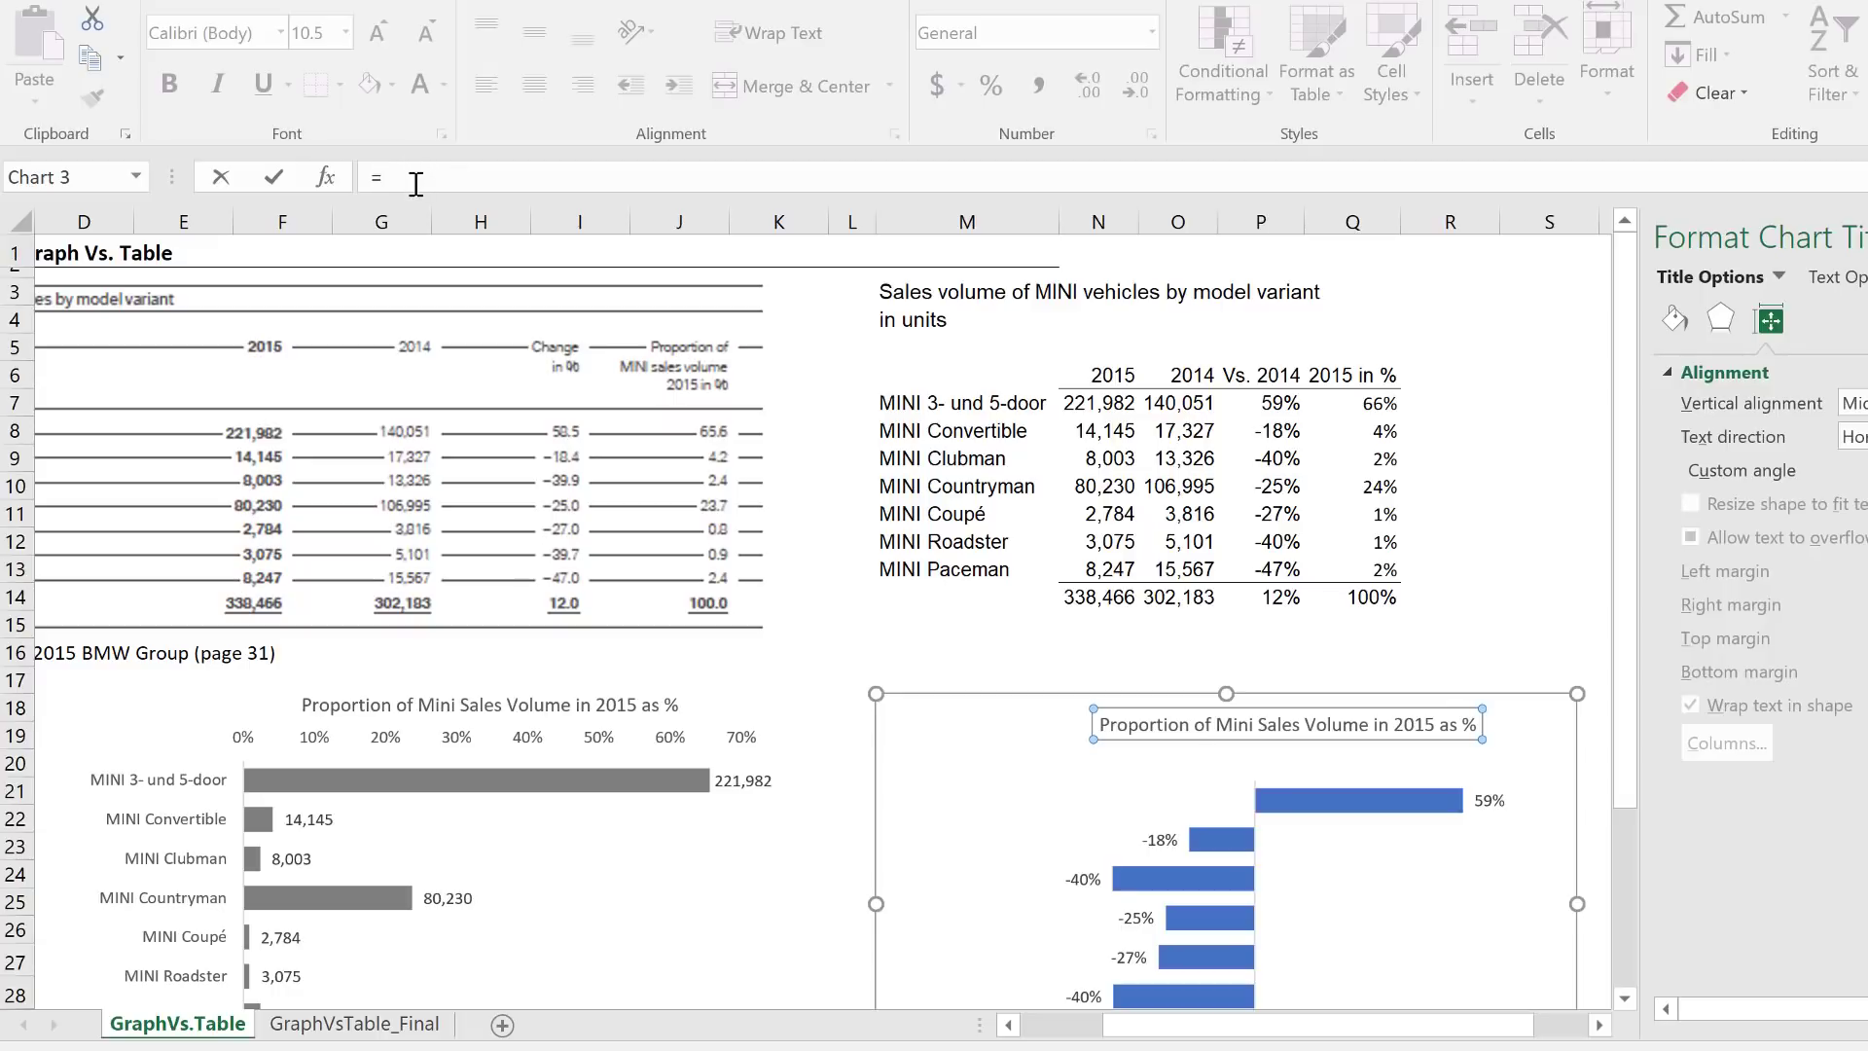
text(=)
click(1265, 377)
key(Return)
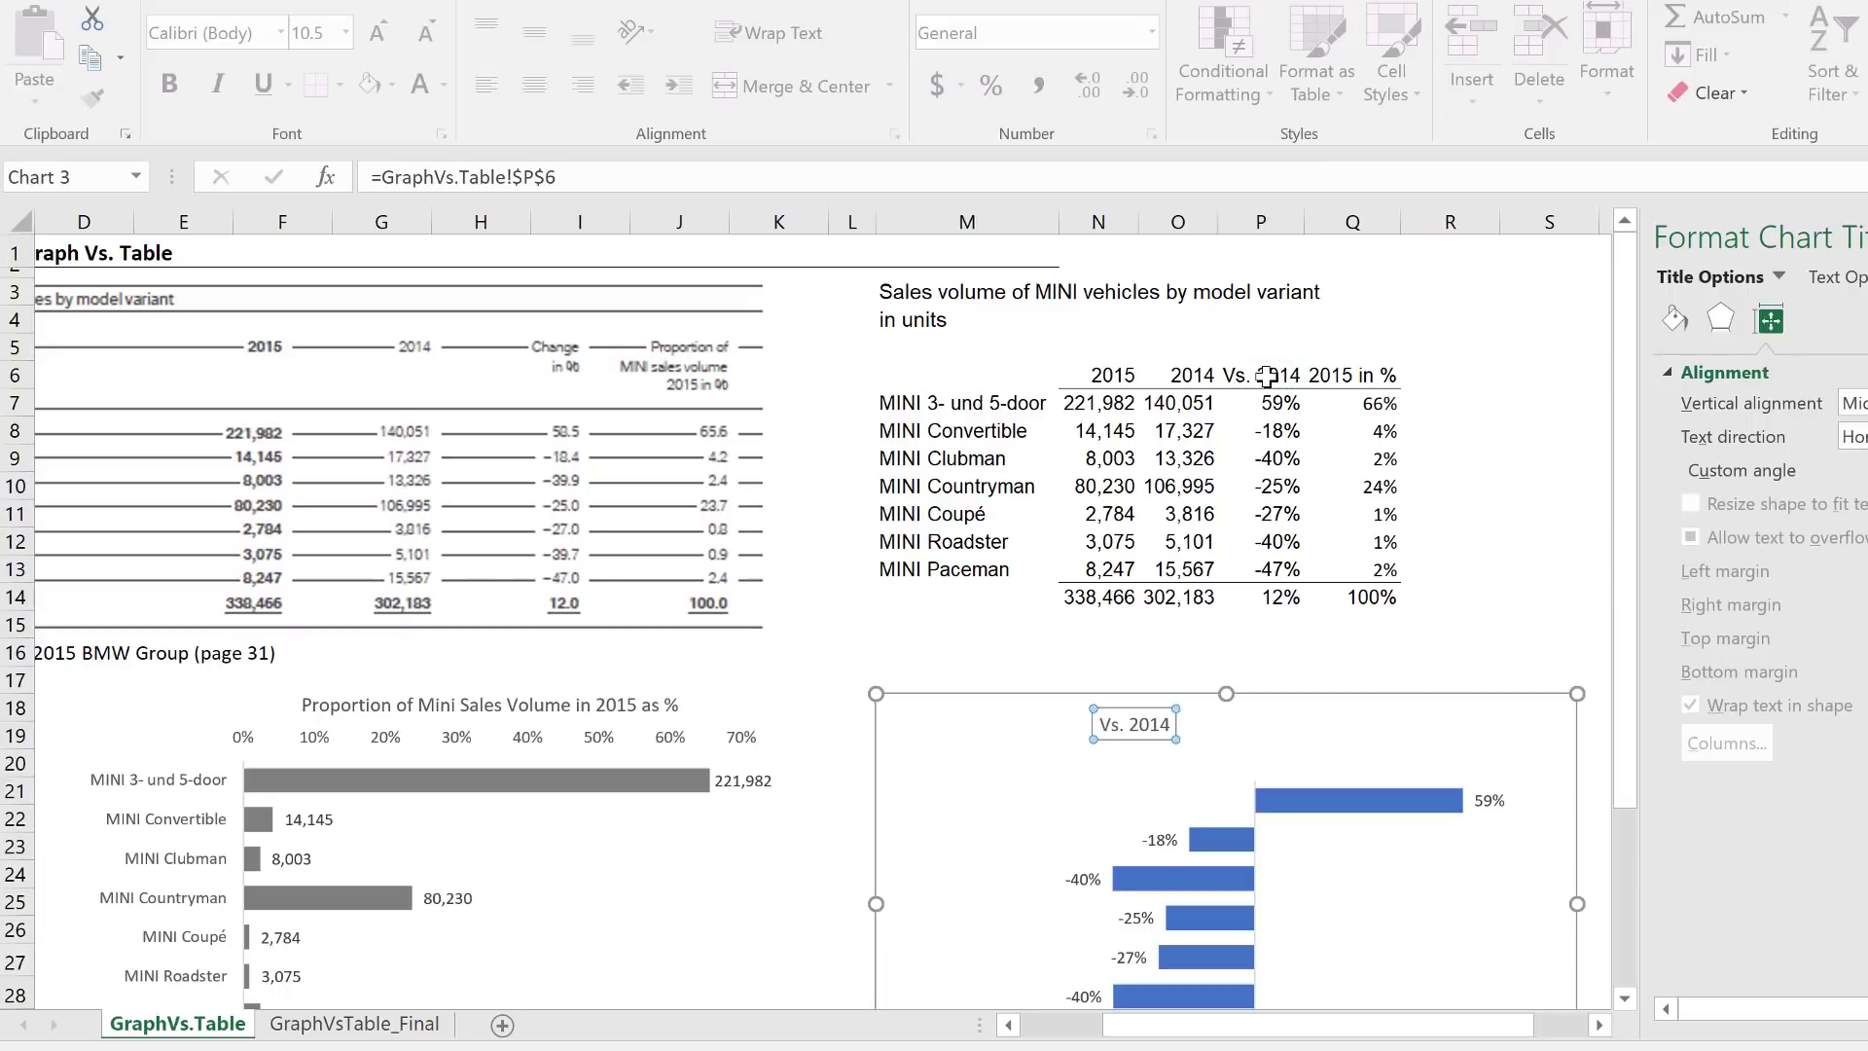
Shift the Vs. 2014 chart's plot area to the left, widen it within the frame, and narrow the chart to end in column P
click(1327, 721)
scroll(1327, 721, down, 3)
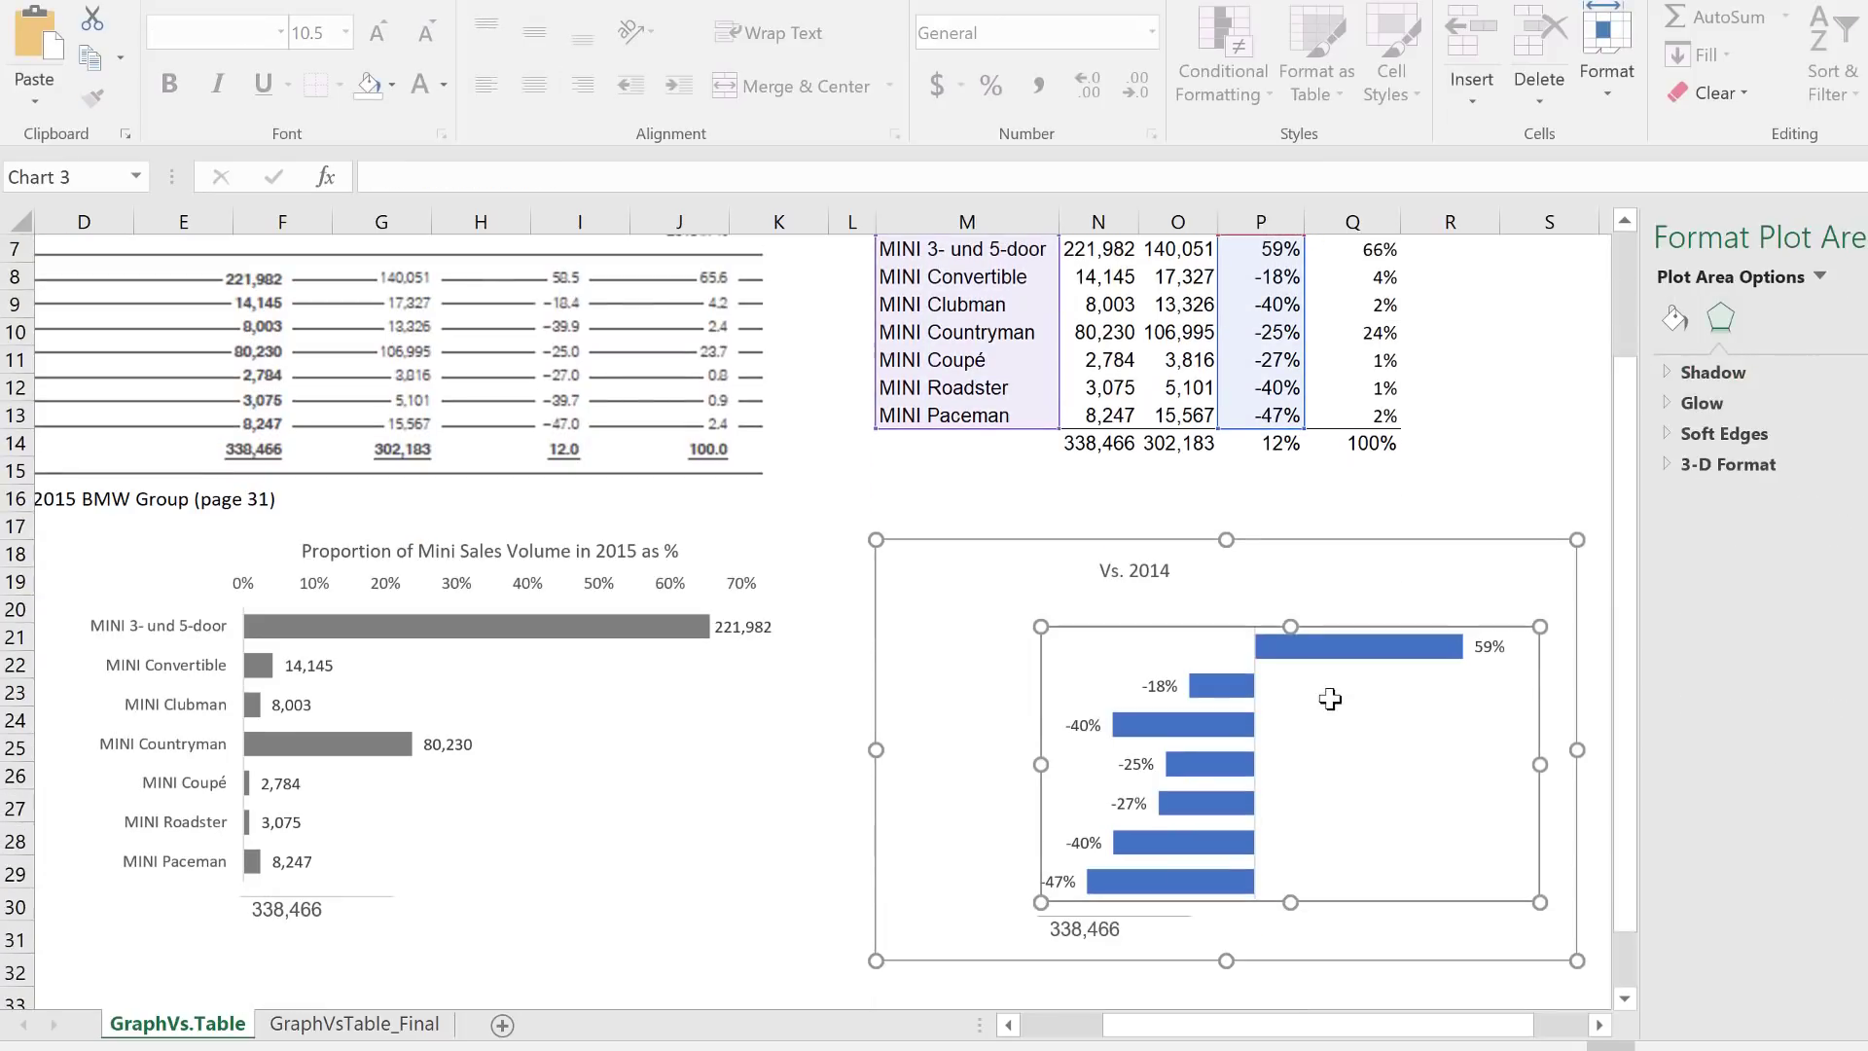
drag(1078, 543, 1015, 548)
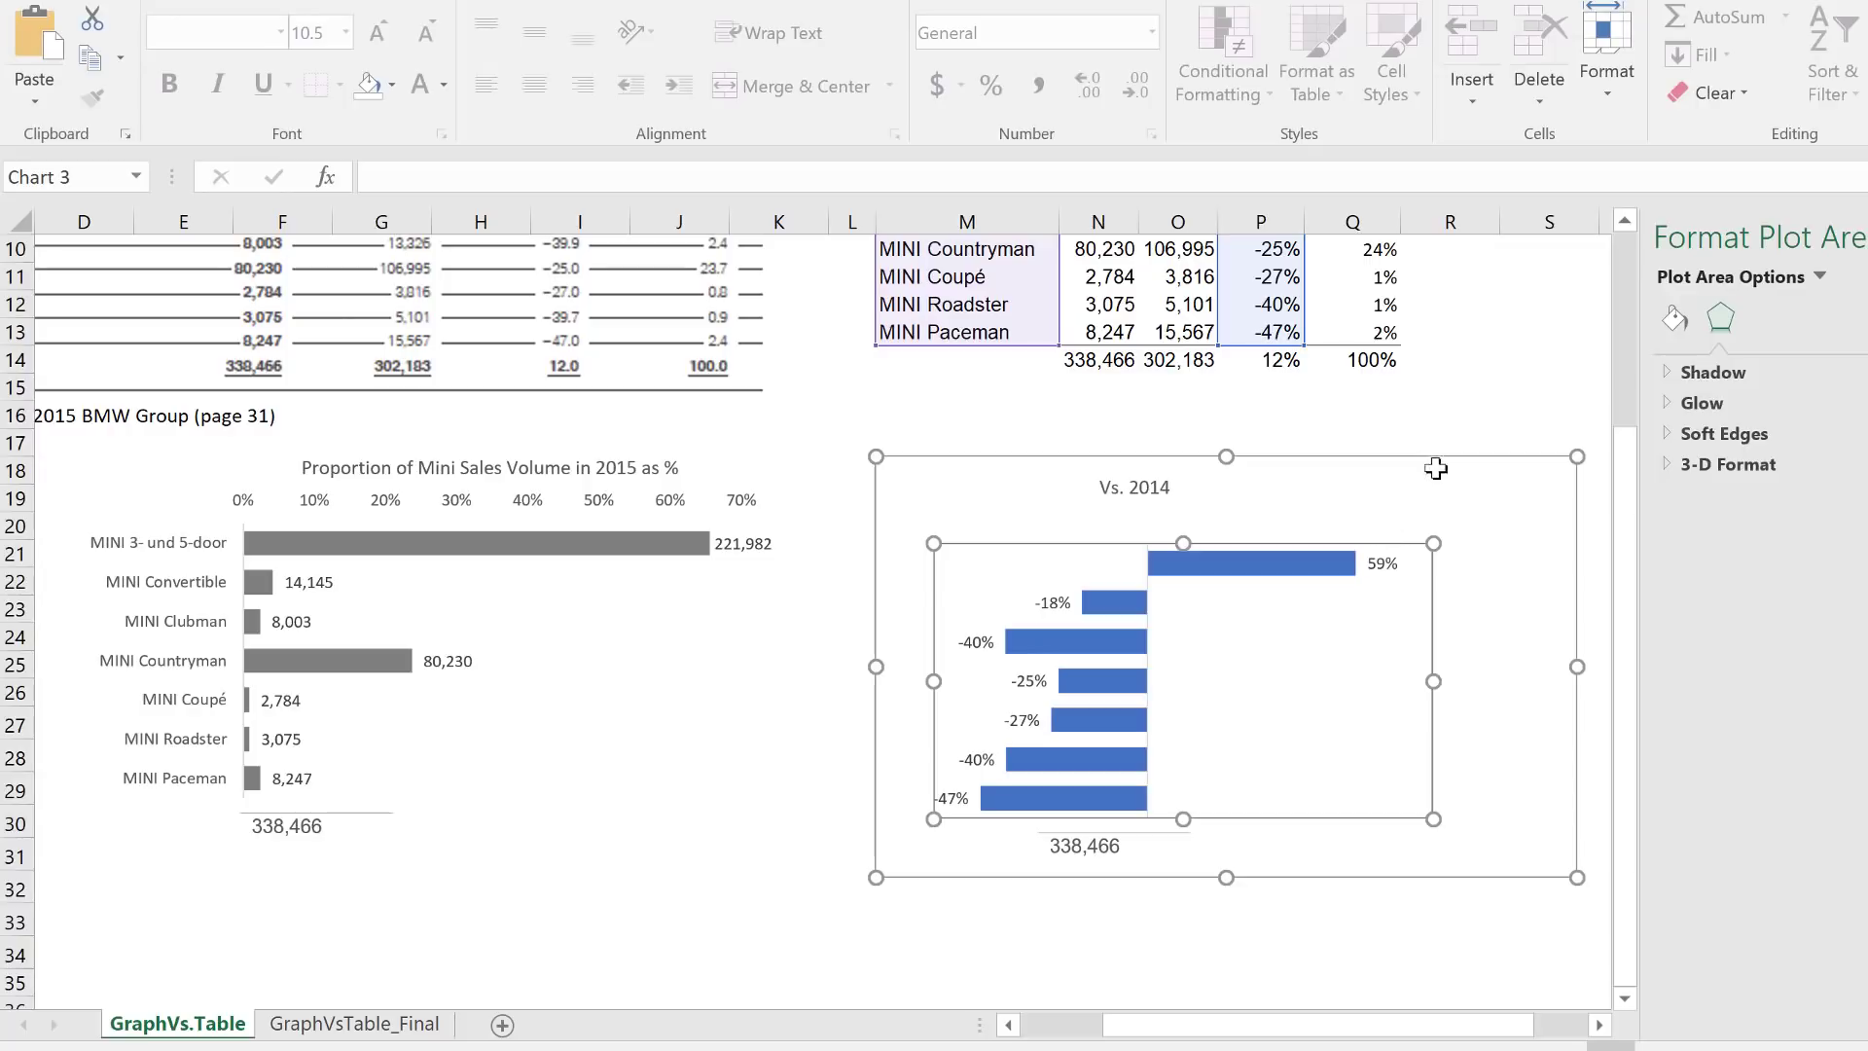
drag(1576, 666, 1446, 666)
click(1263, 665)
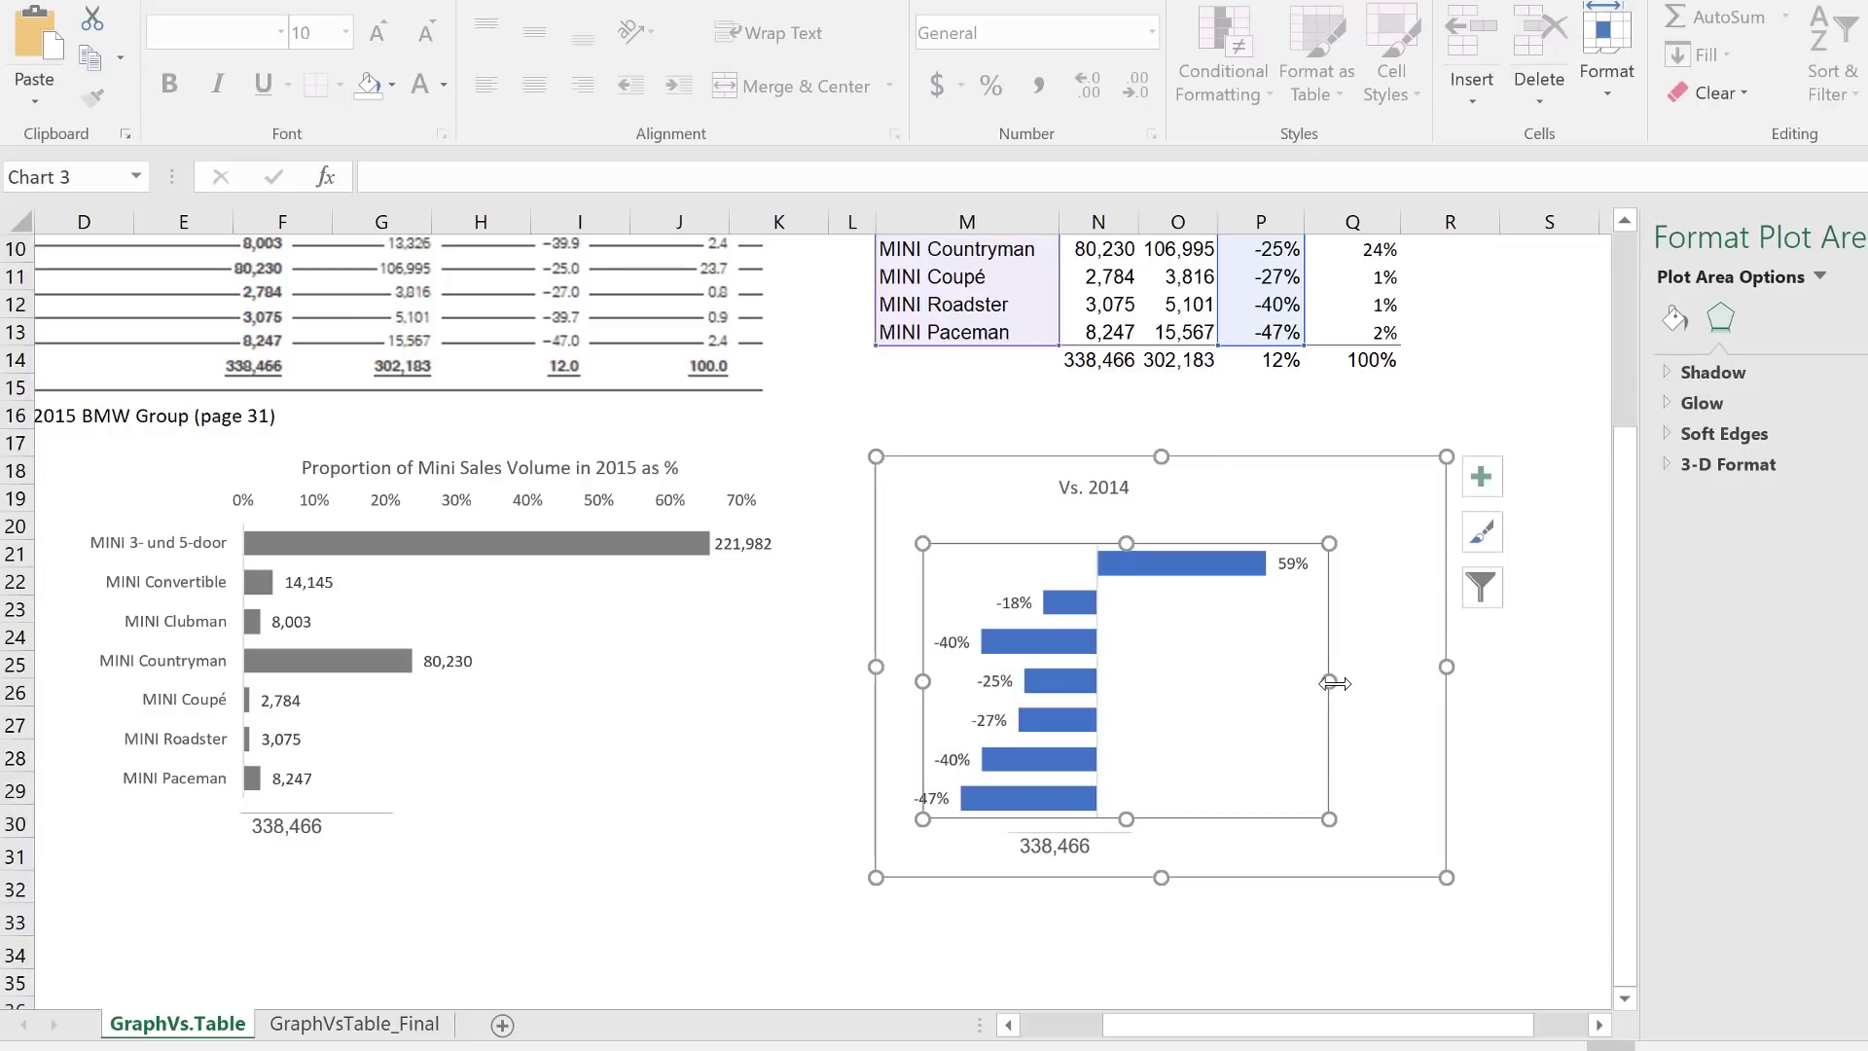
drag(1335, 683, 1406, 679)
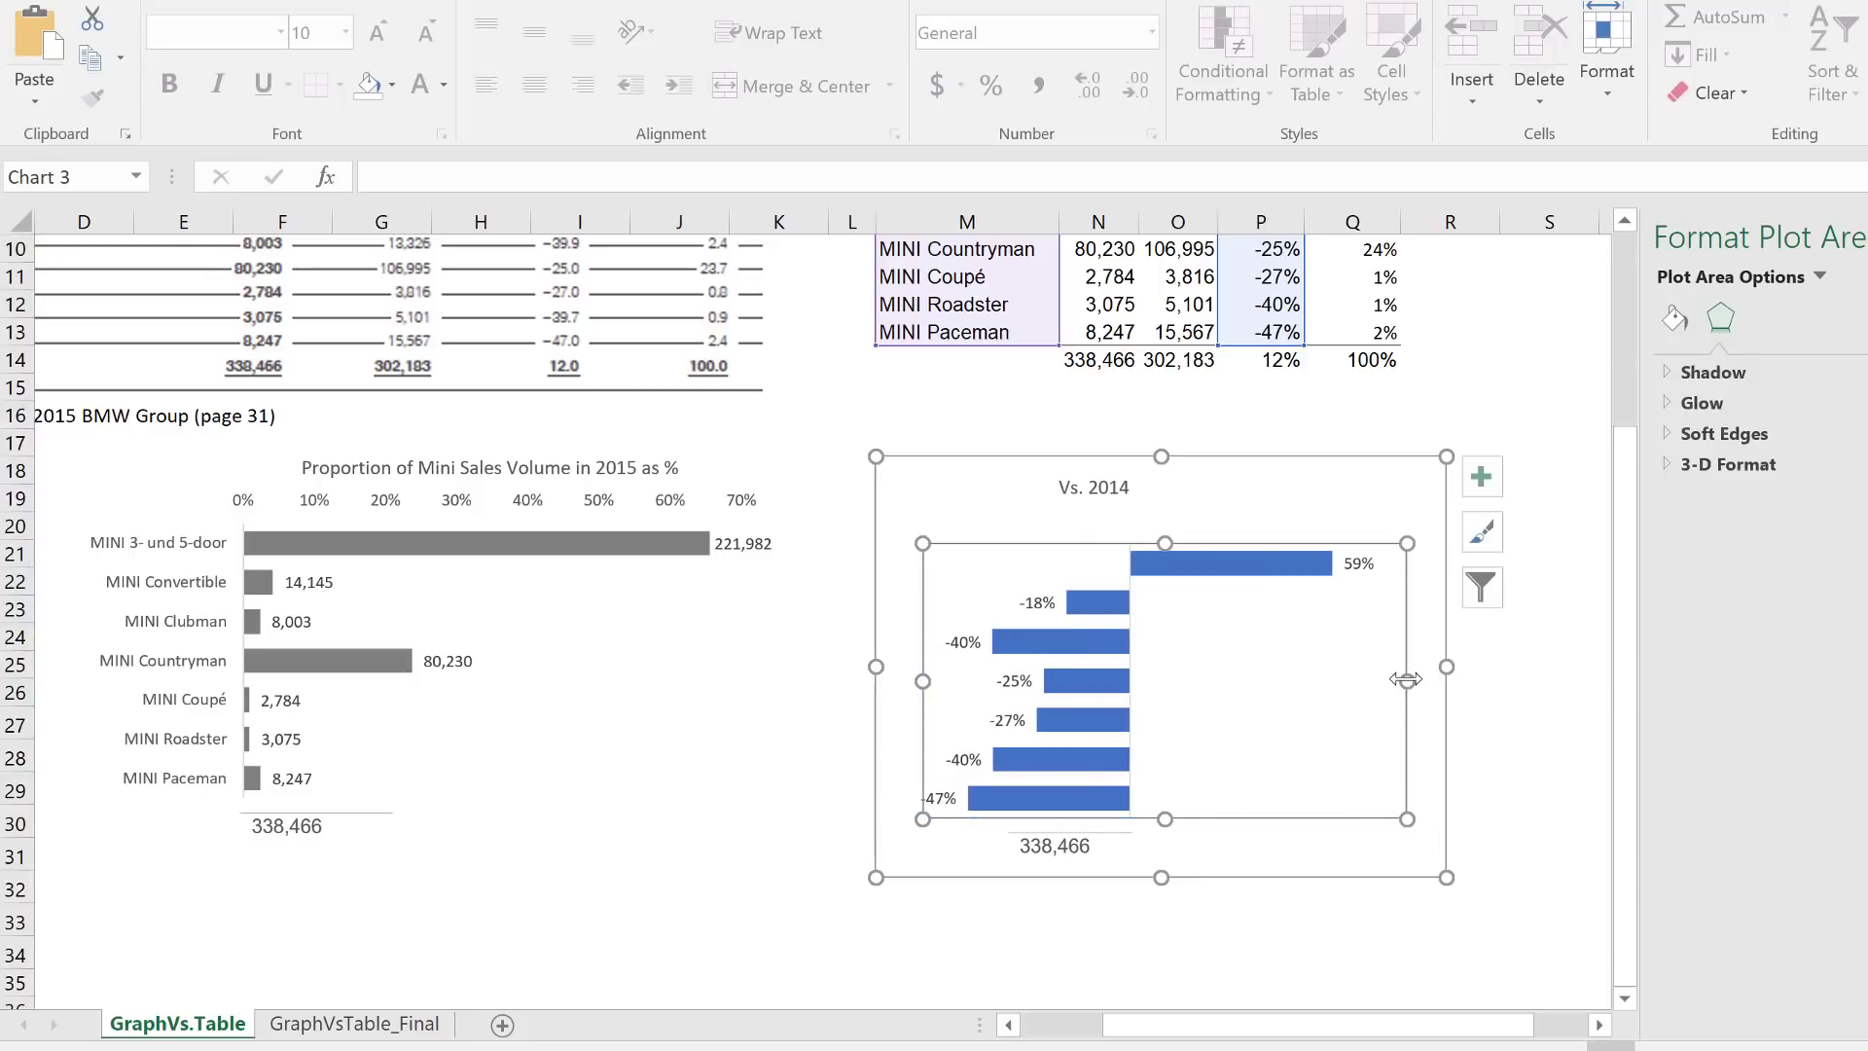
click(1228, 563)
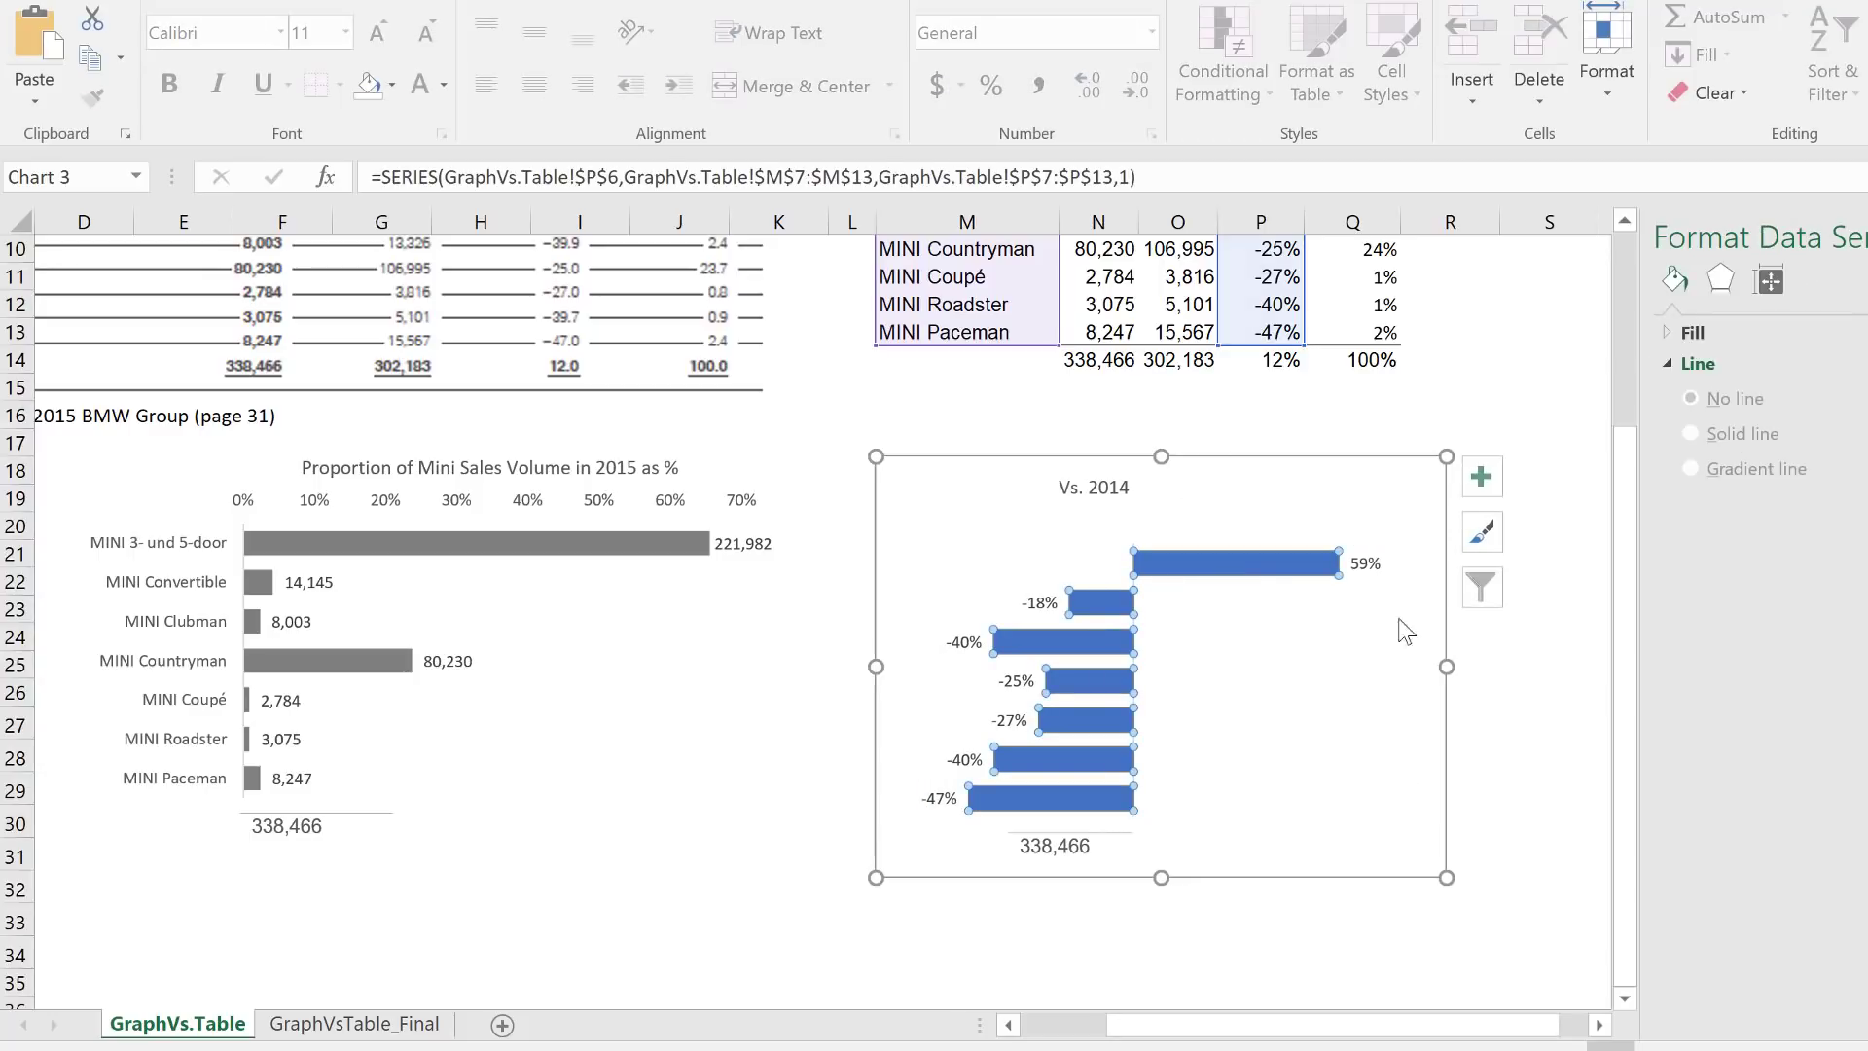
drag(1446, 667, 1289, 671)
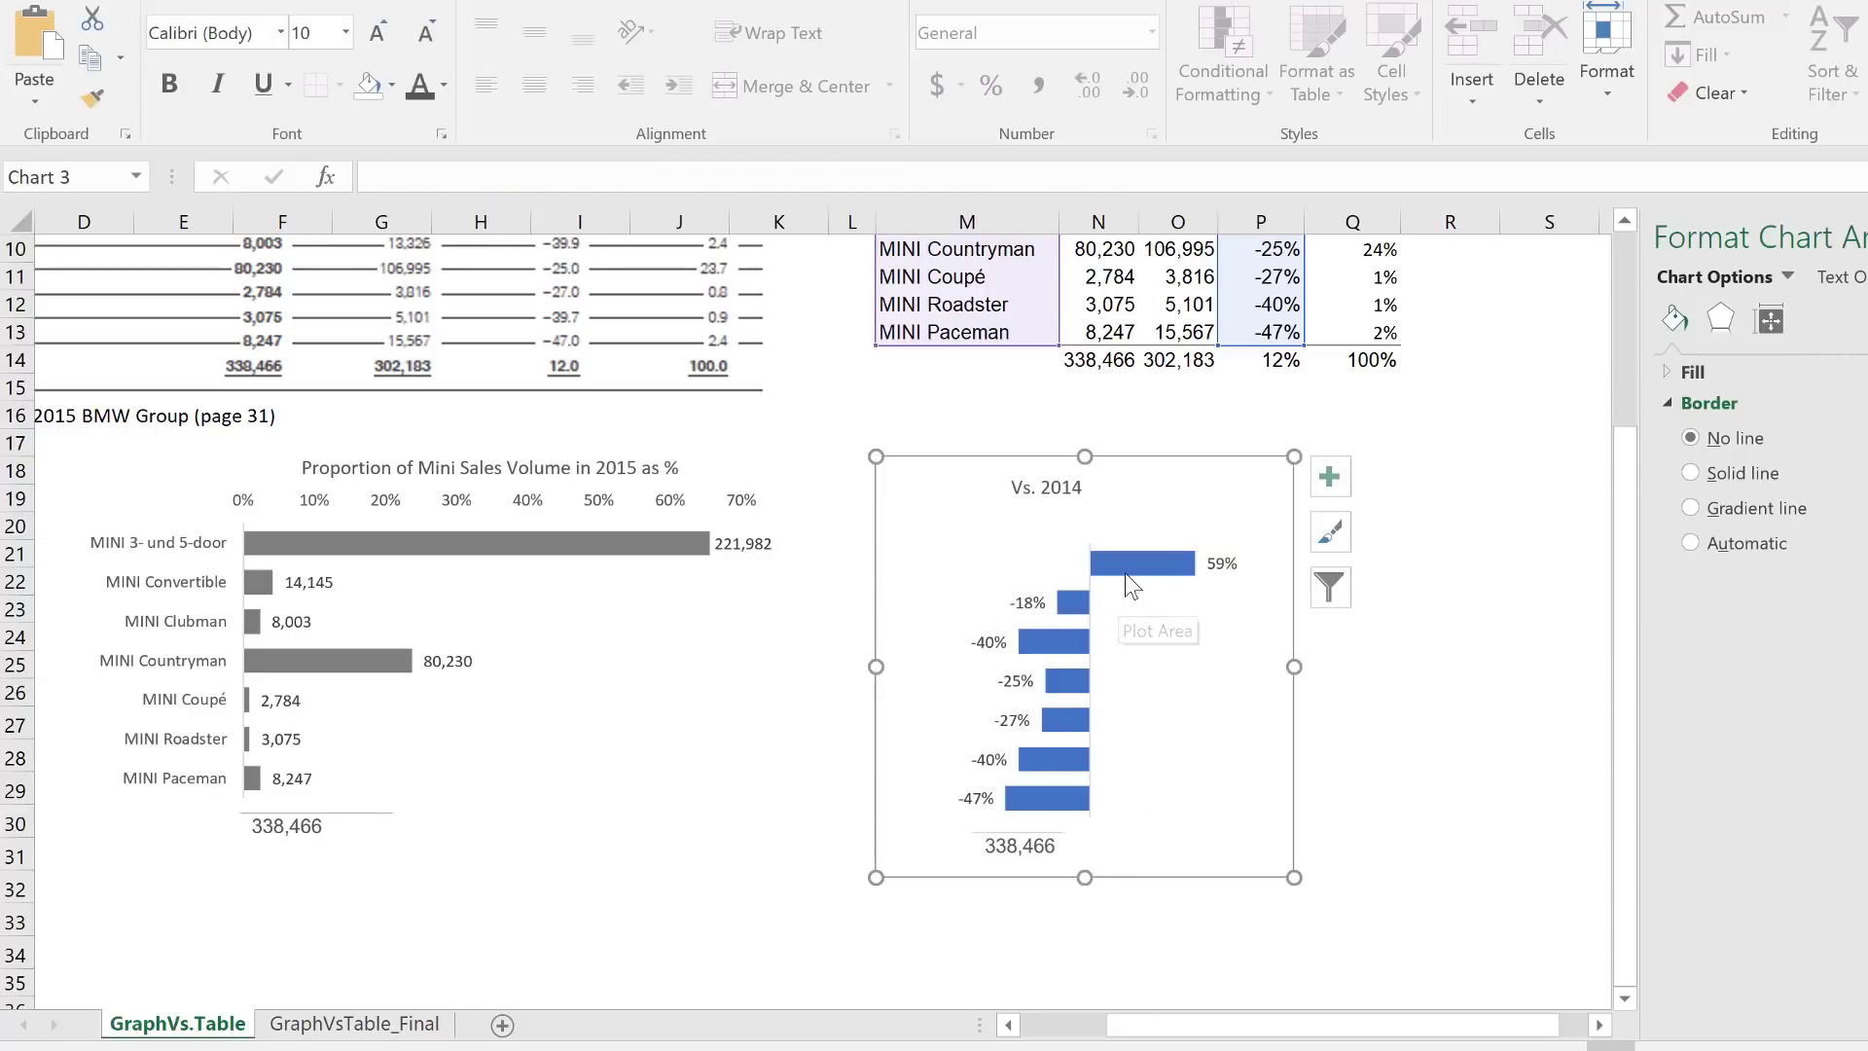
Turn on the Invert if negative fill option for the Vs. 2014 bar series
mouse_move(1125, 573)
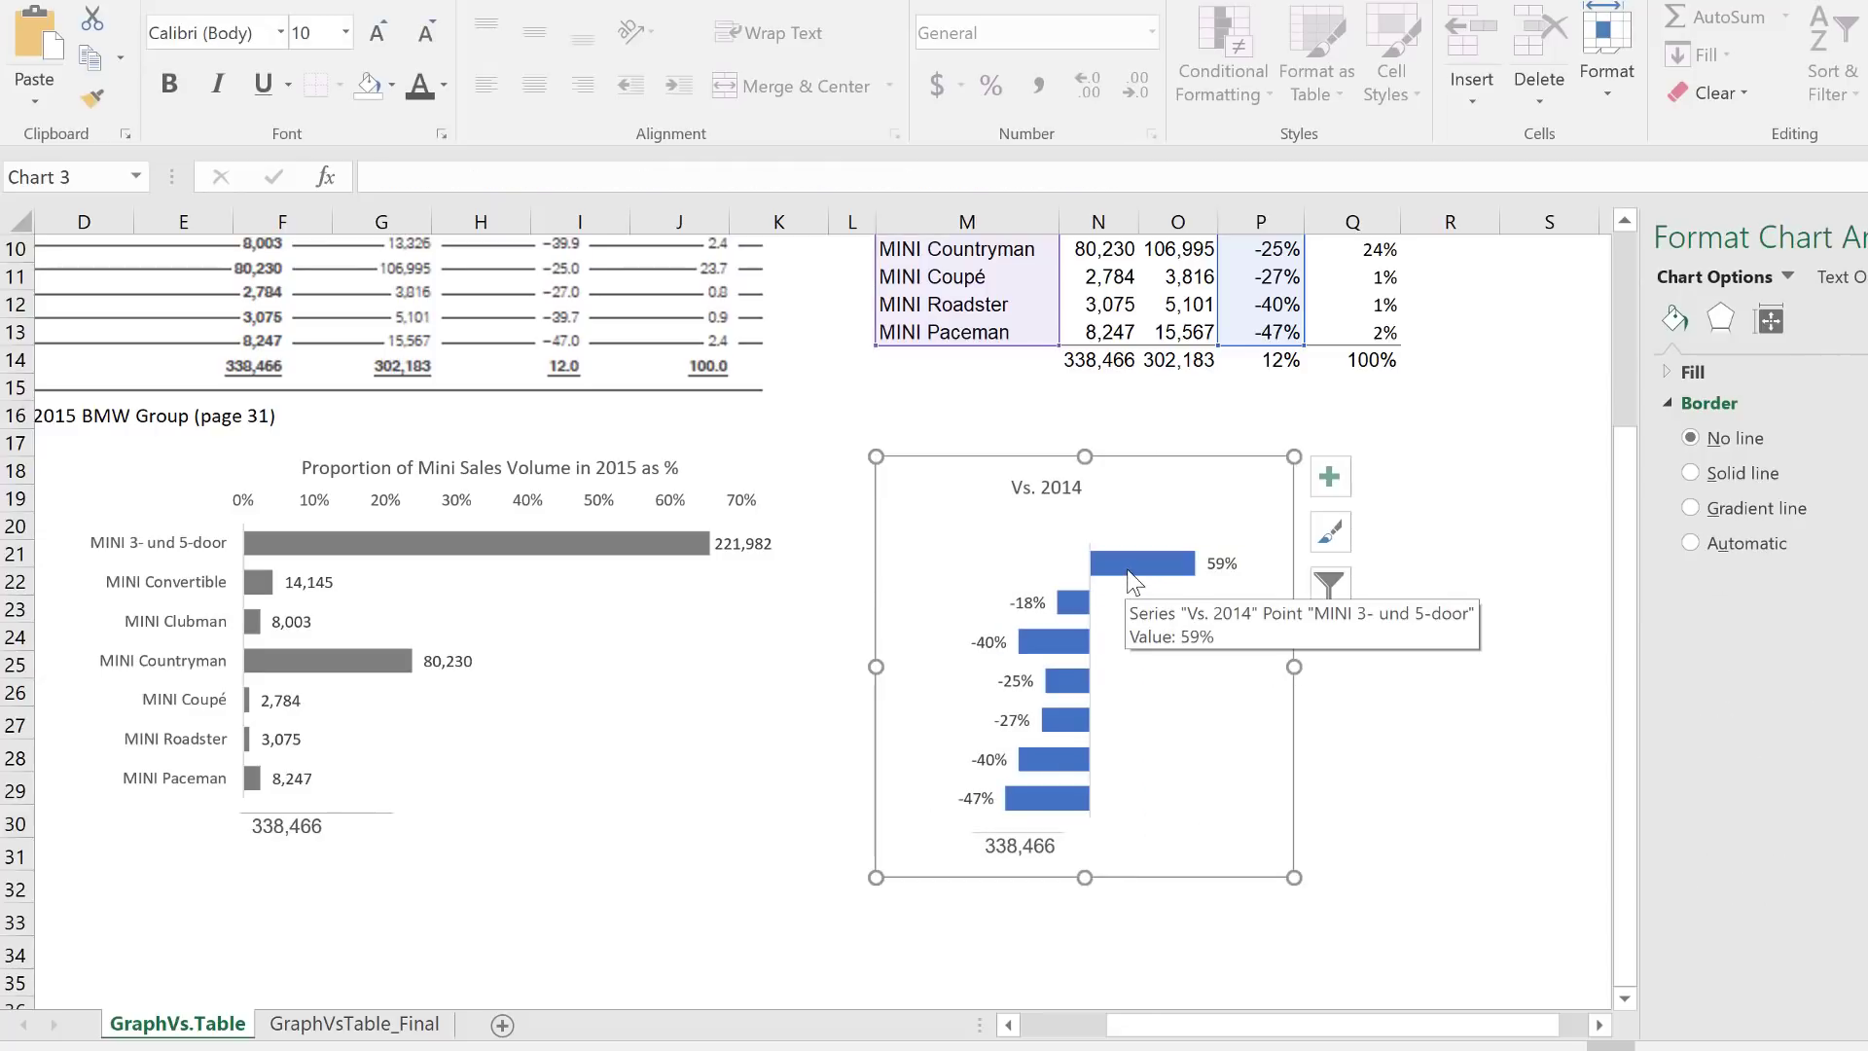
click(1131, 580)
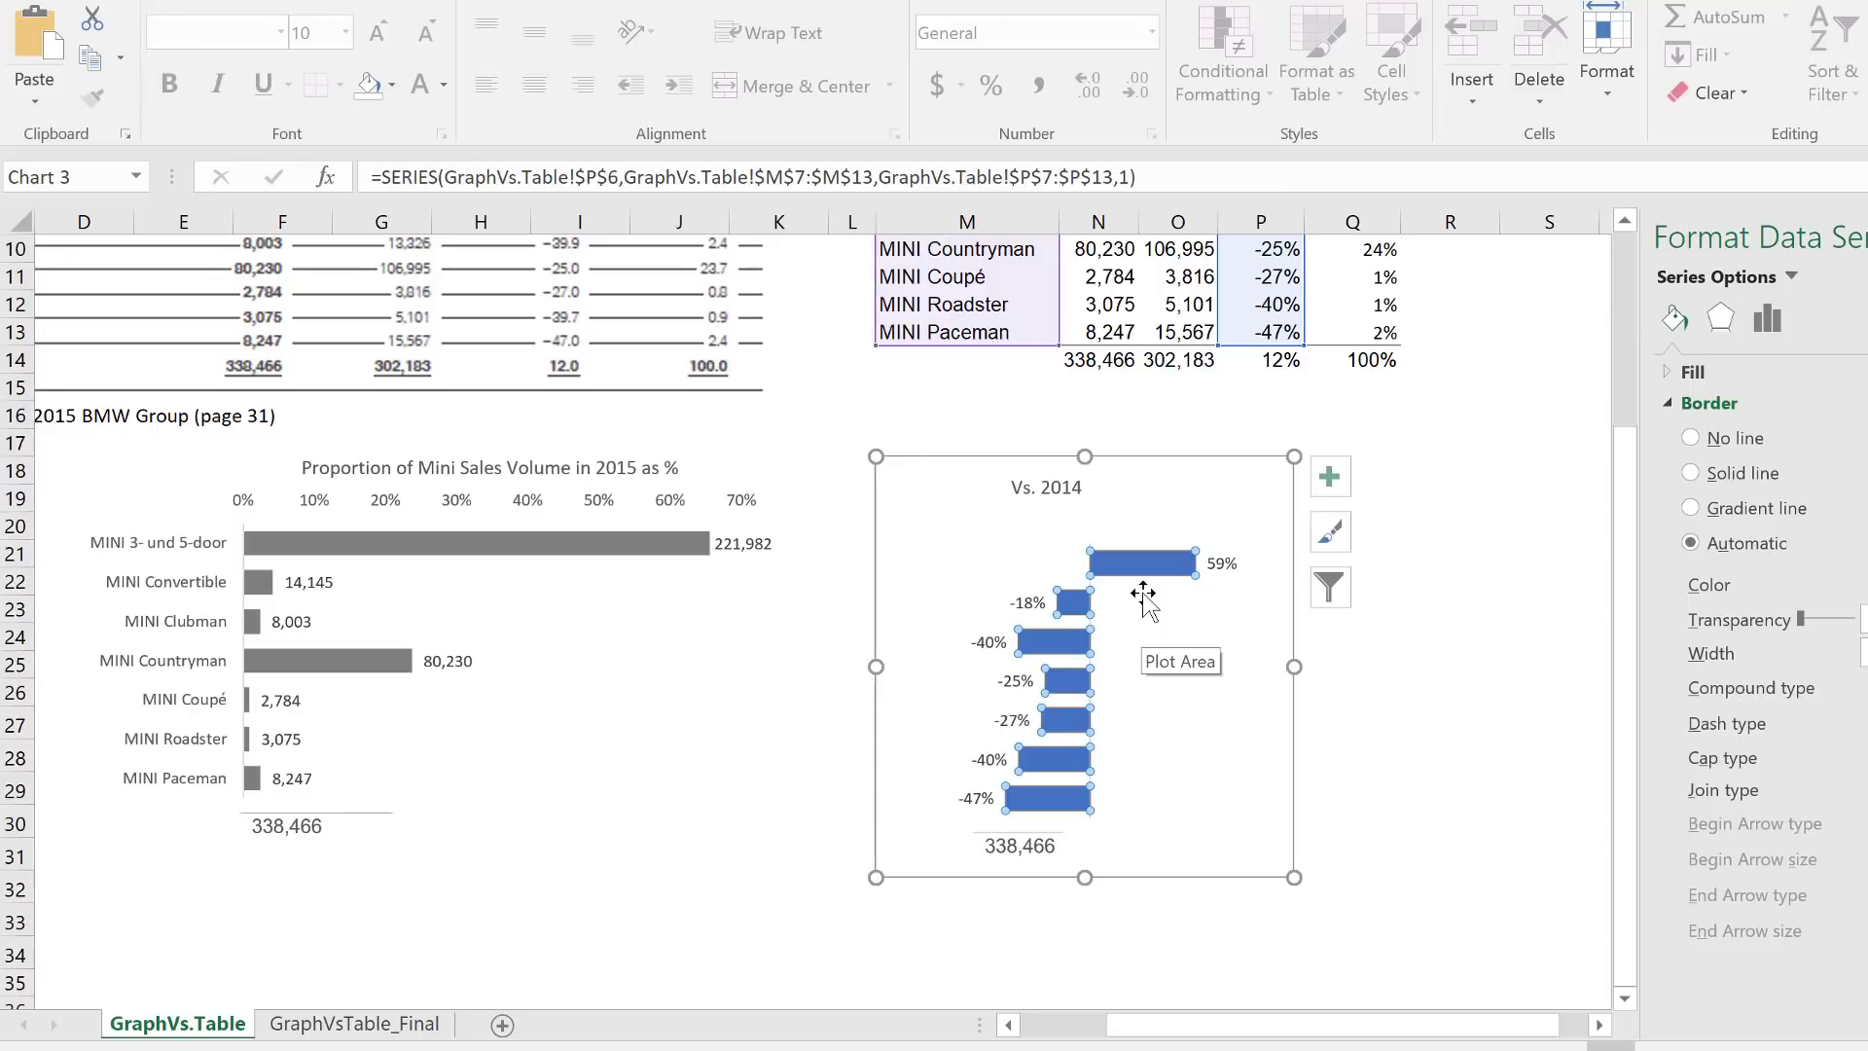
mouse_move(1066, 669)
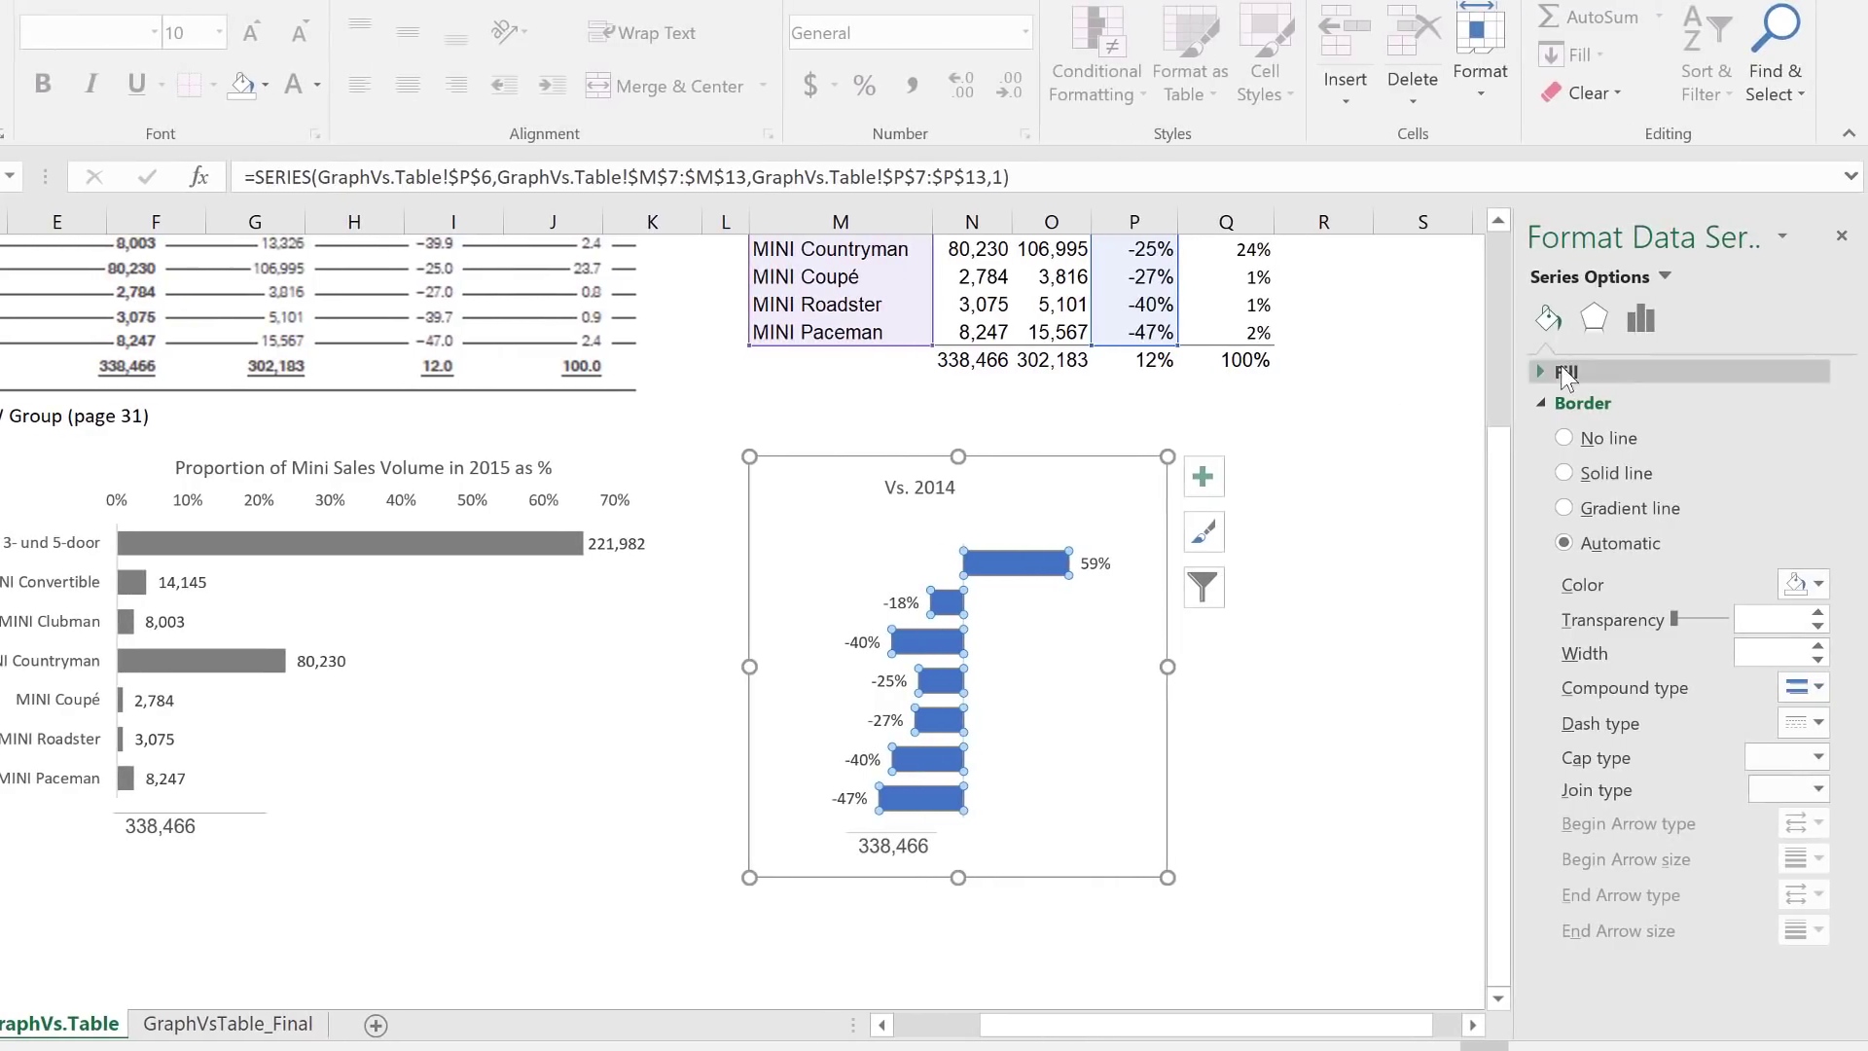
click(1535, 369)
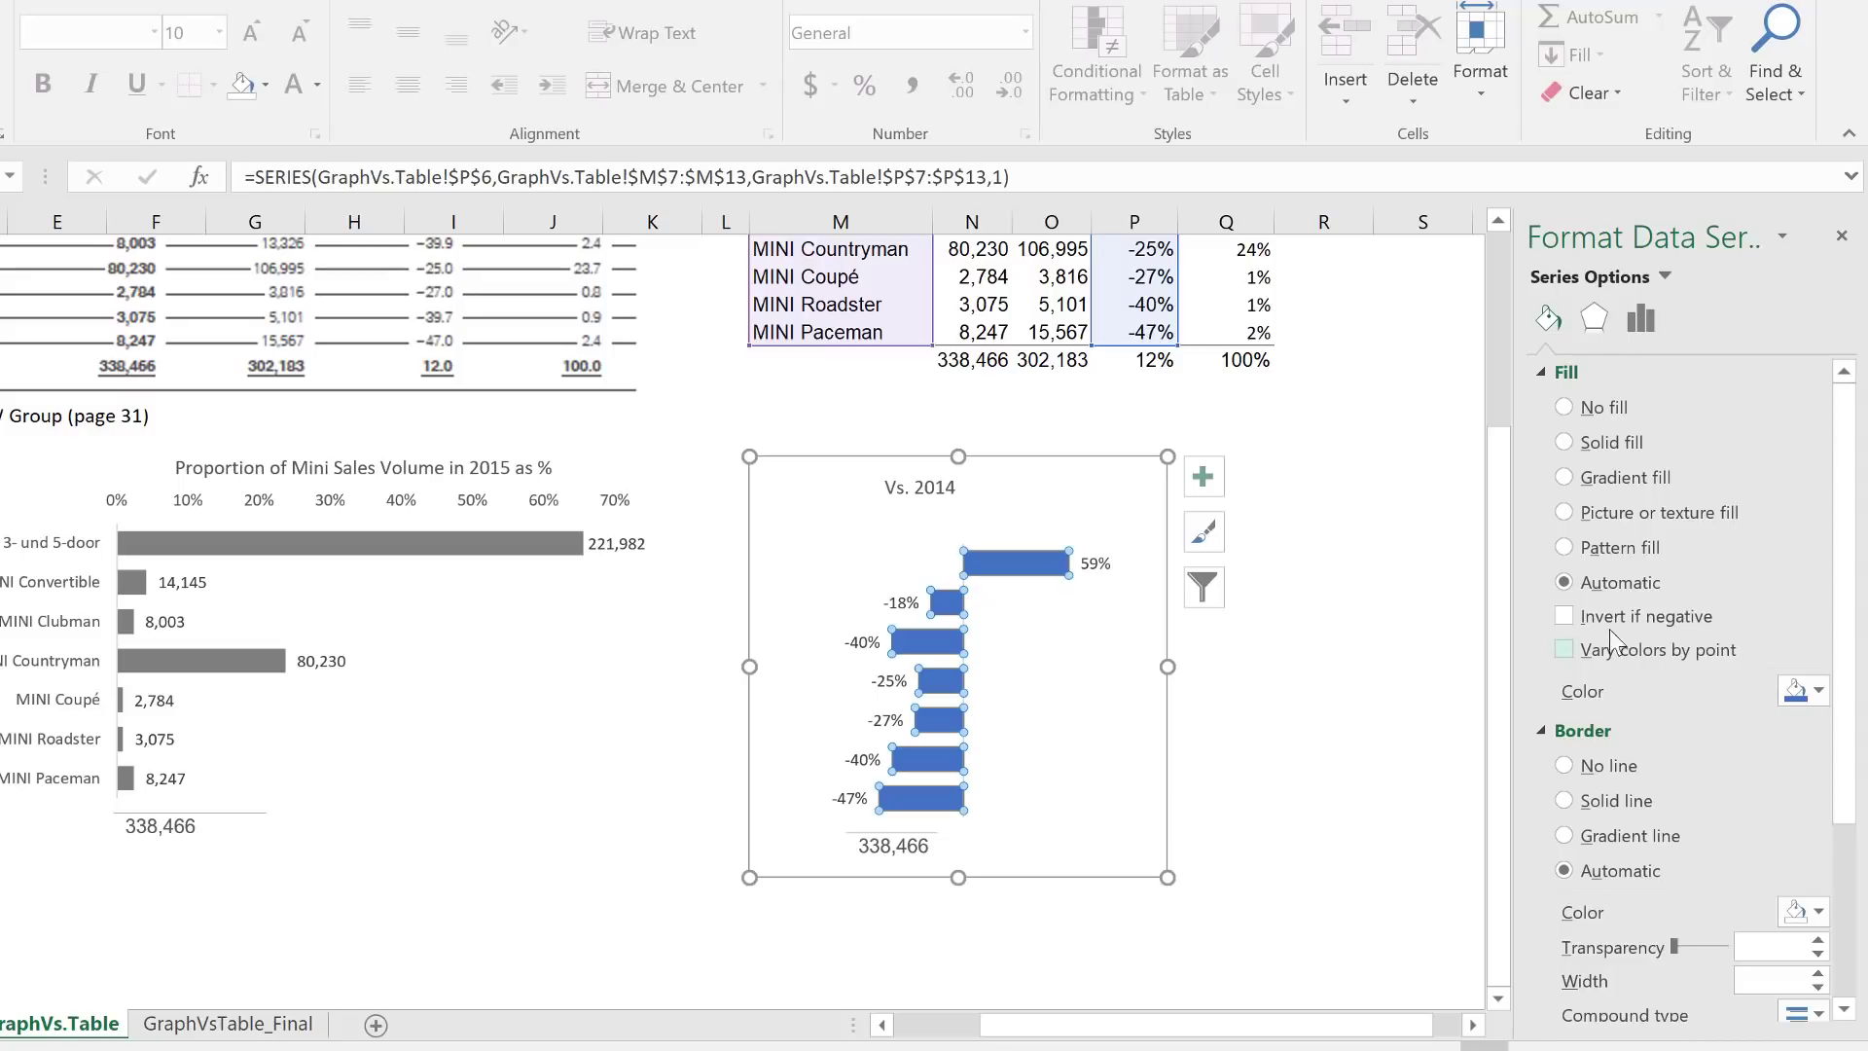
click(1563, 617)
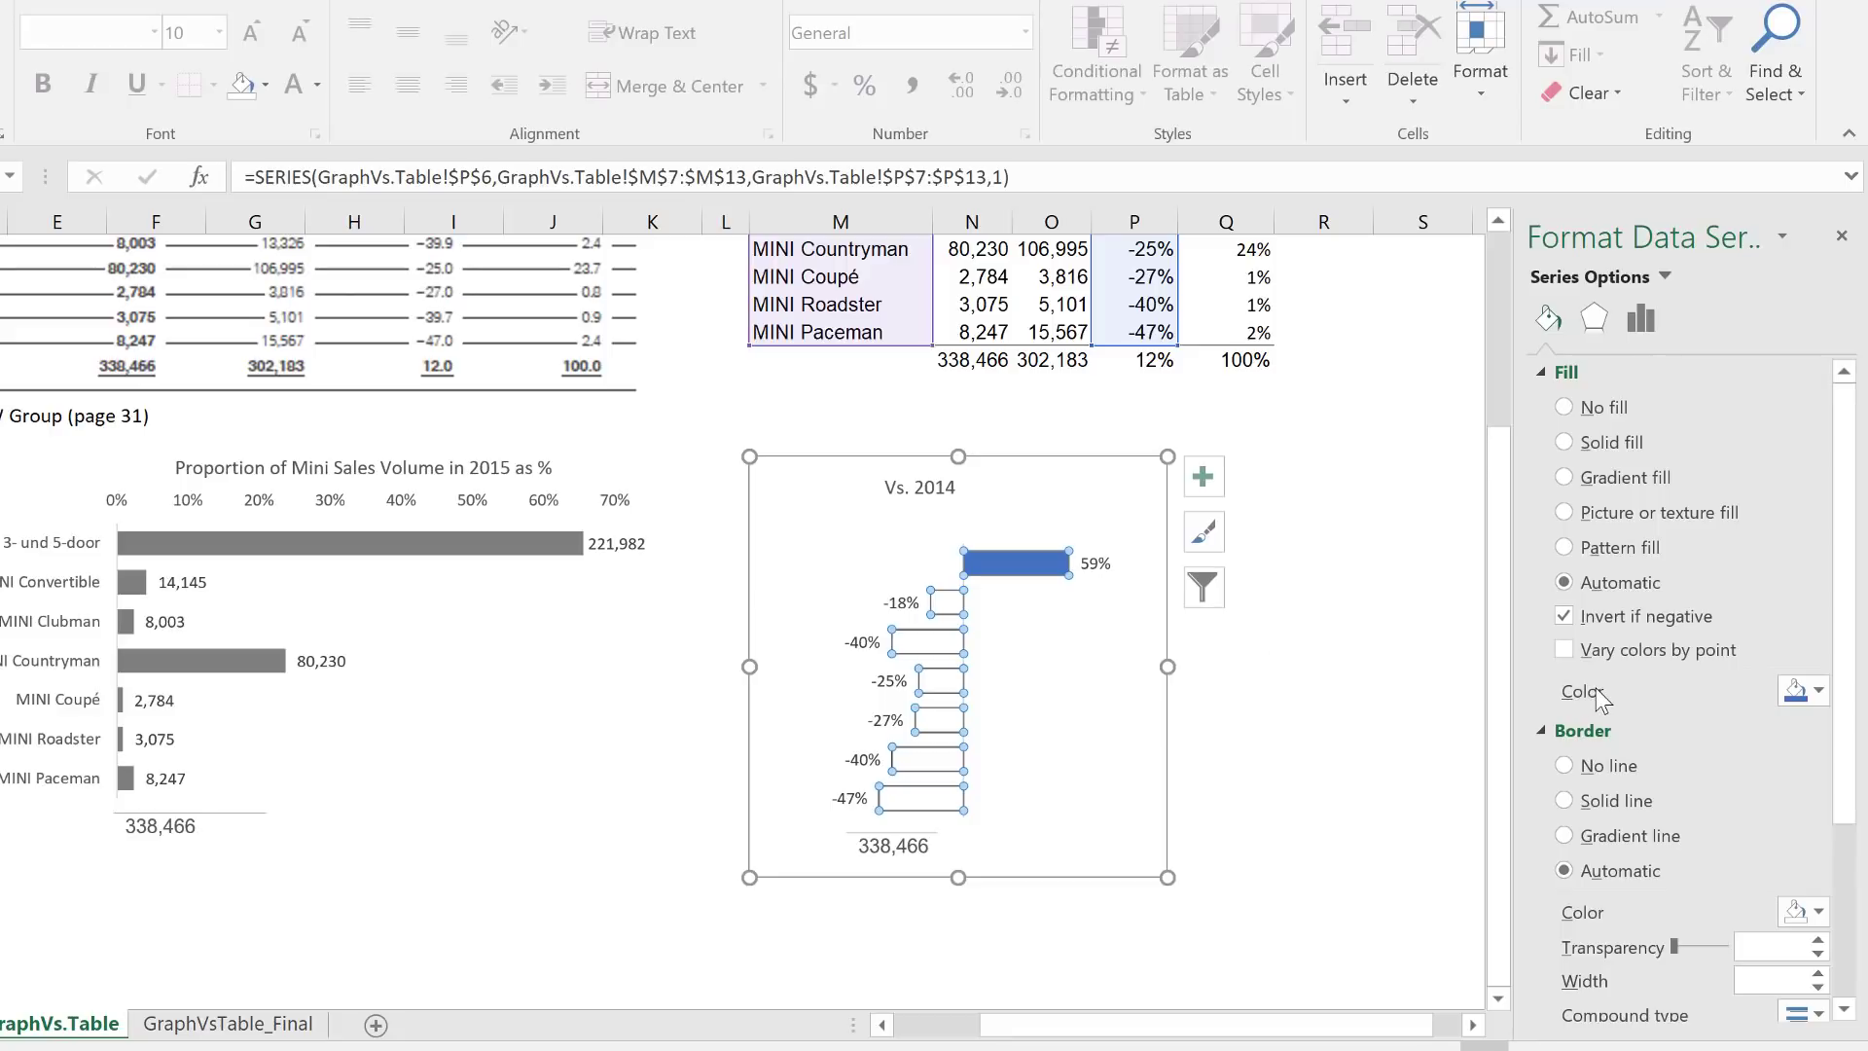
Fill the positive Vs. 2014 bars with gray and the negative ones with light orange
click(1817, 692)
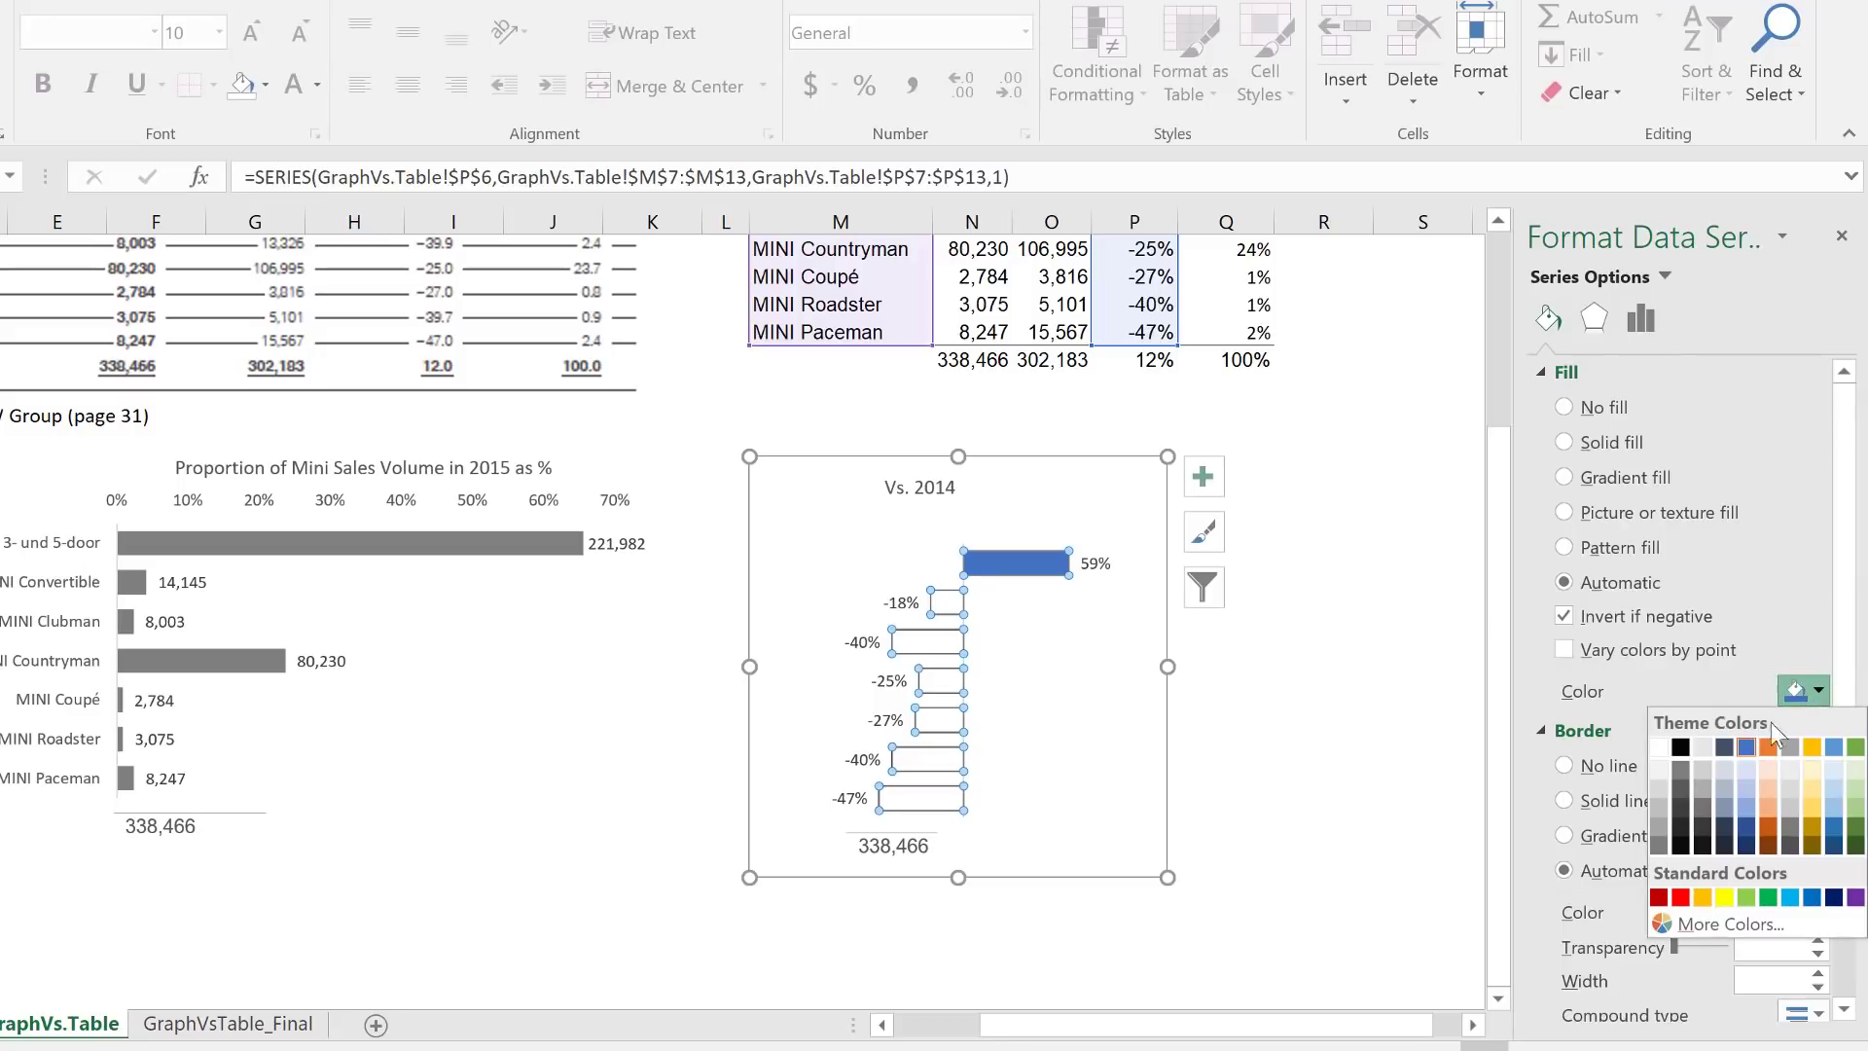
click(1656, 827)
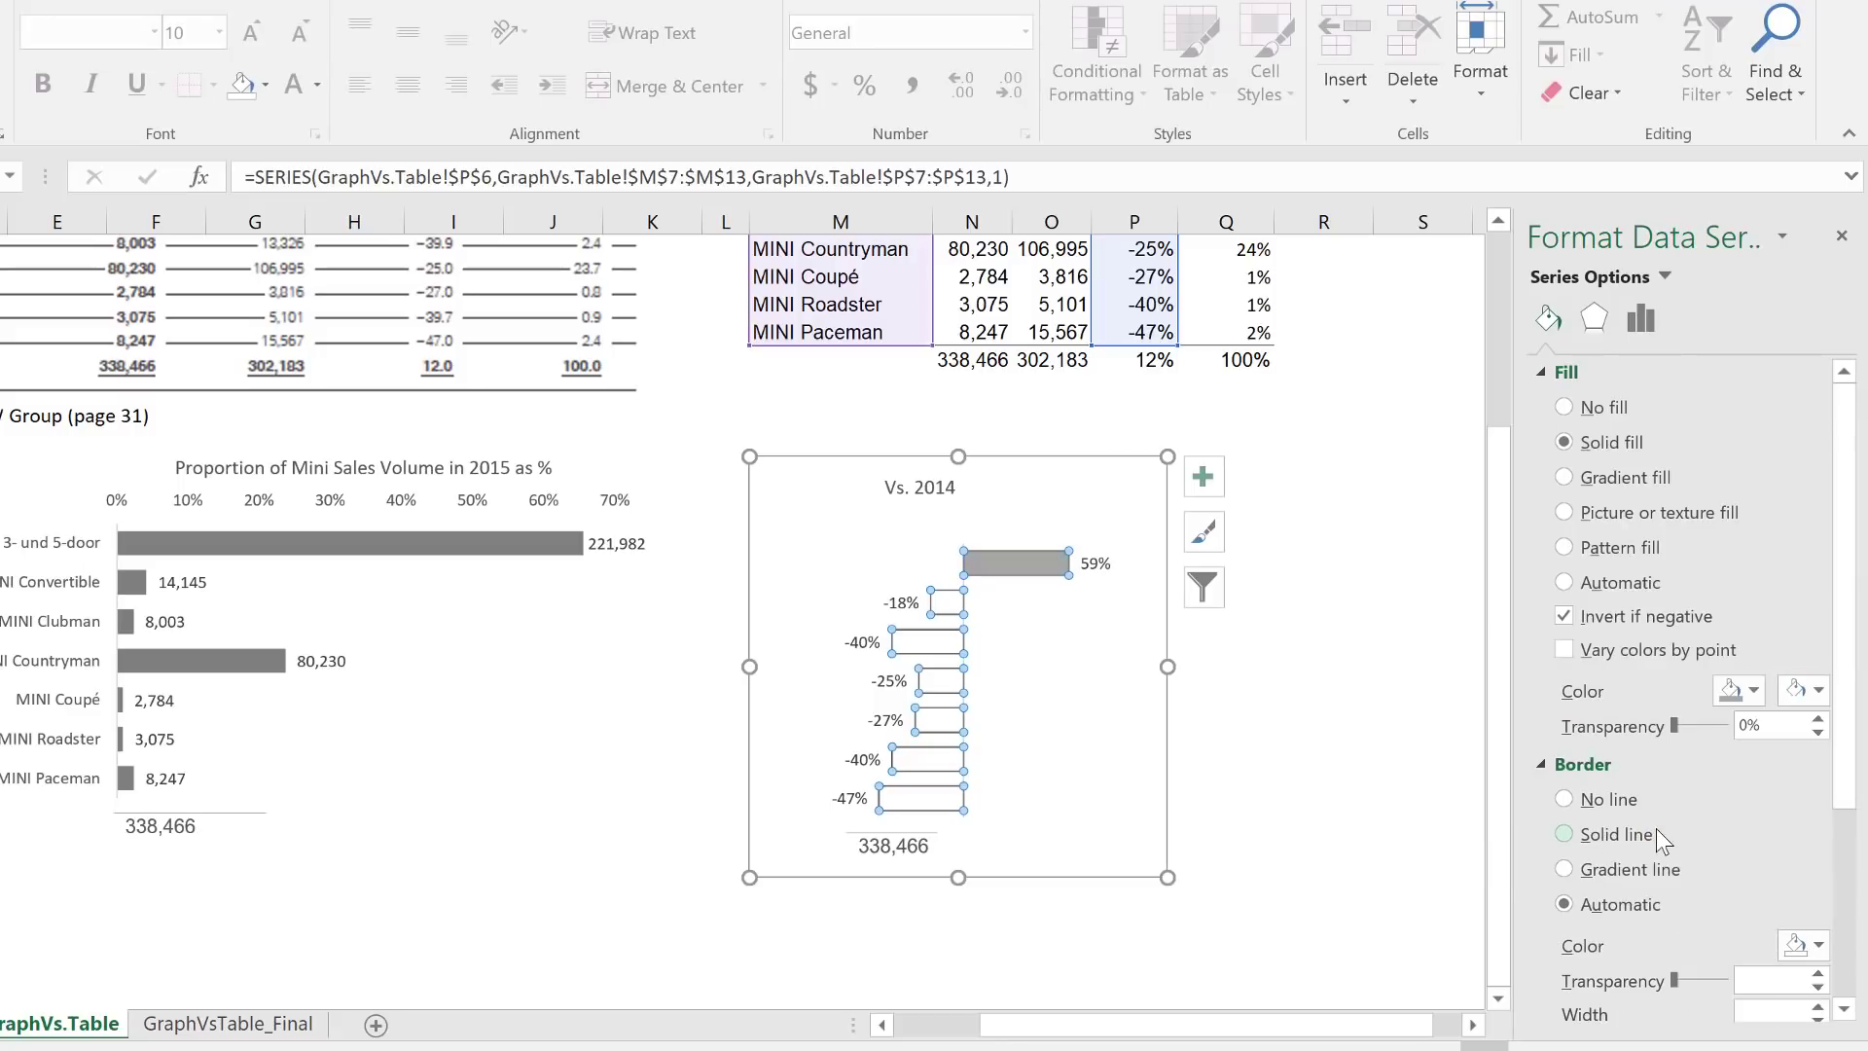
click(1814, 692)
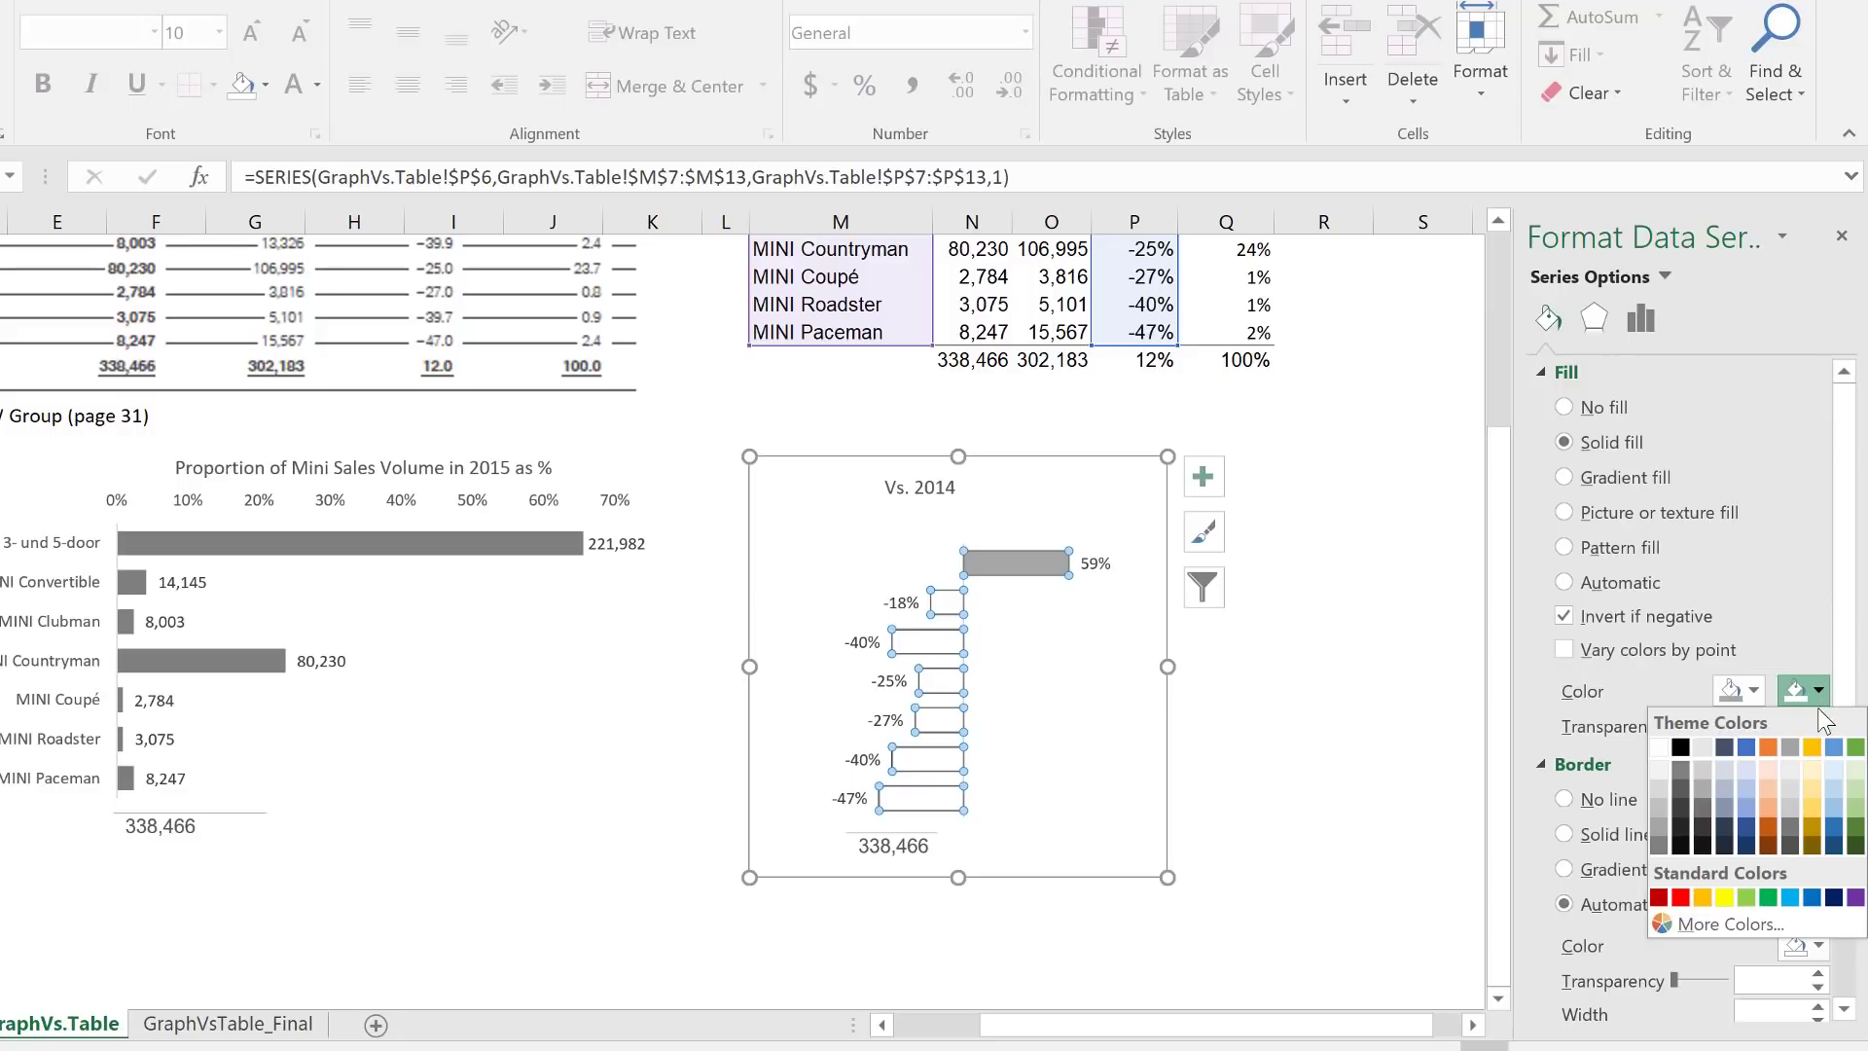
click(1766, 808)
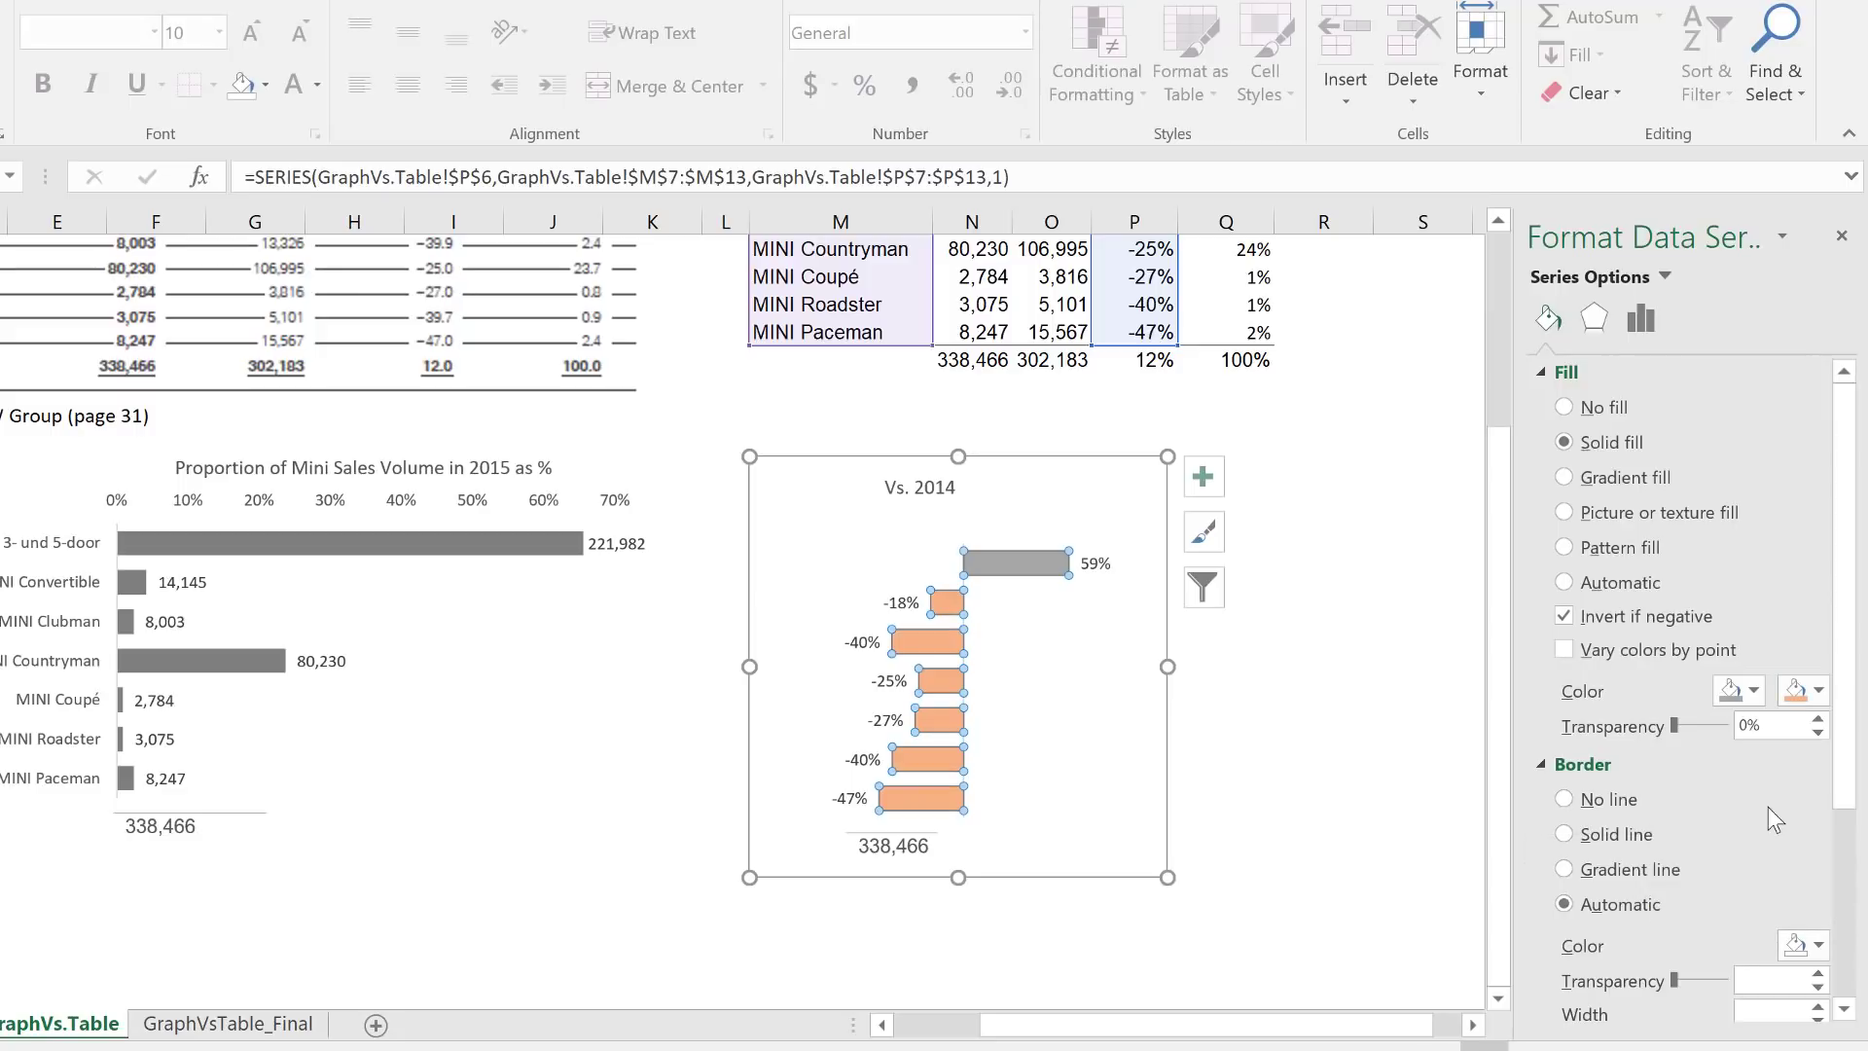
Link the total text box below the Vs. 2014 bars to the overall change in cell P14
click(918, 853)
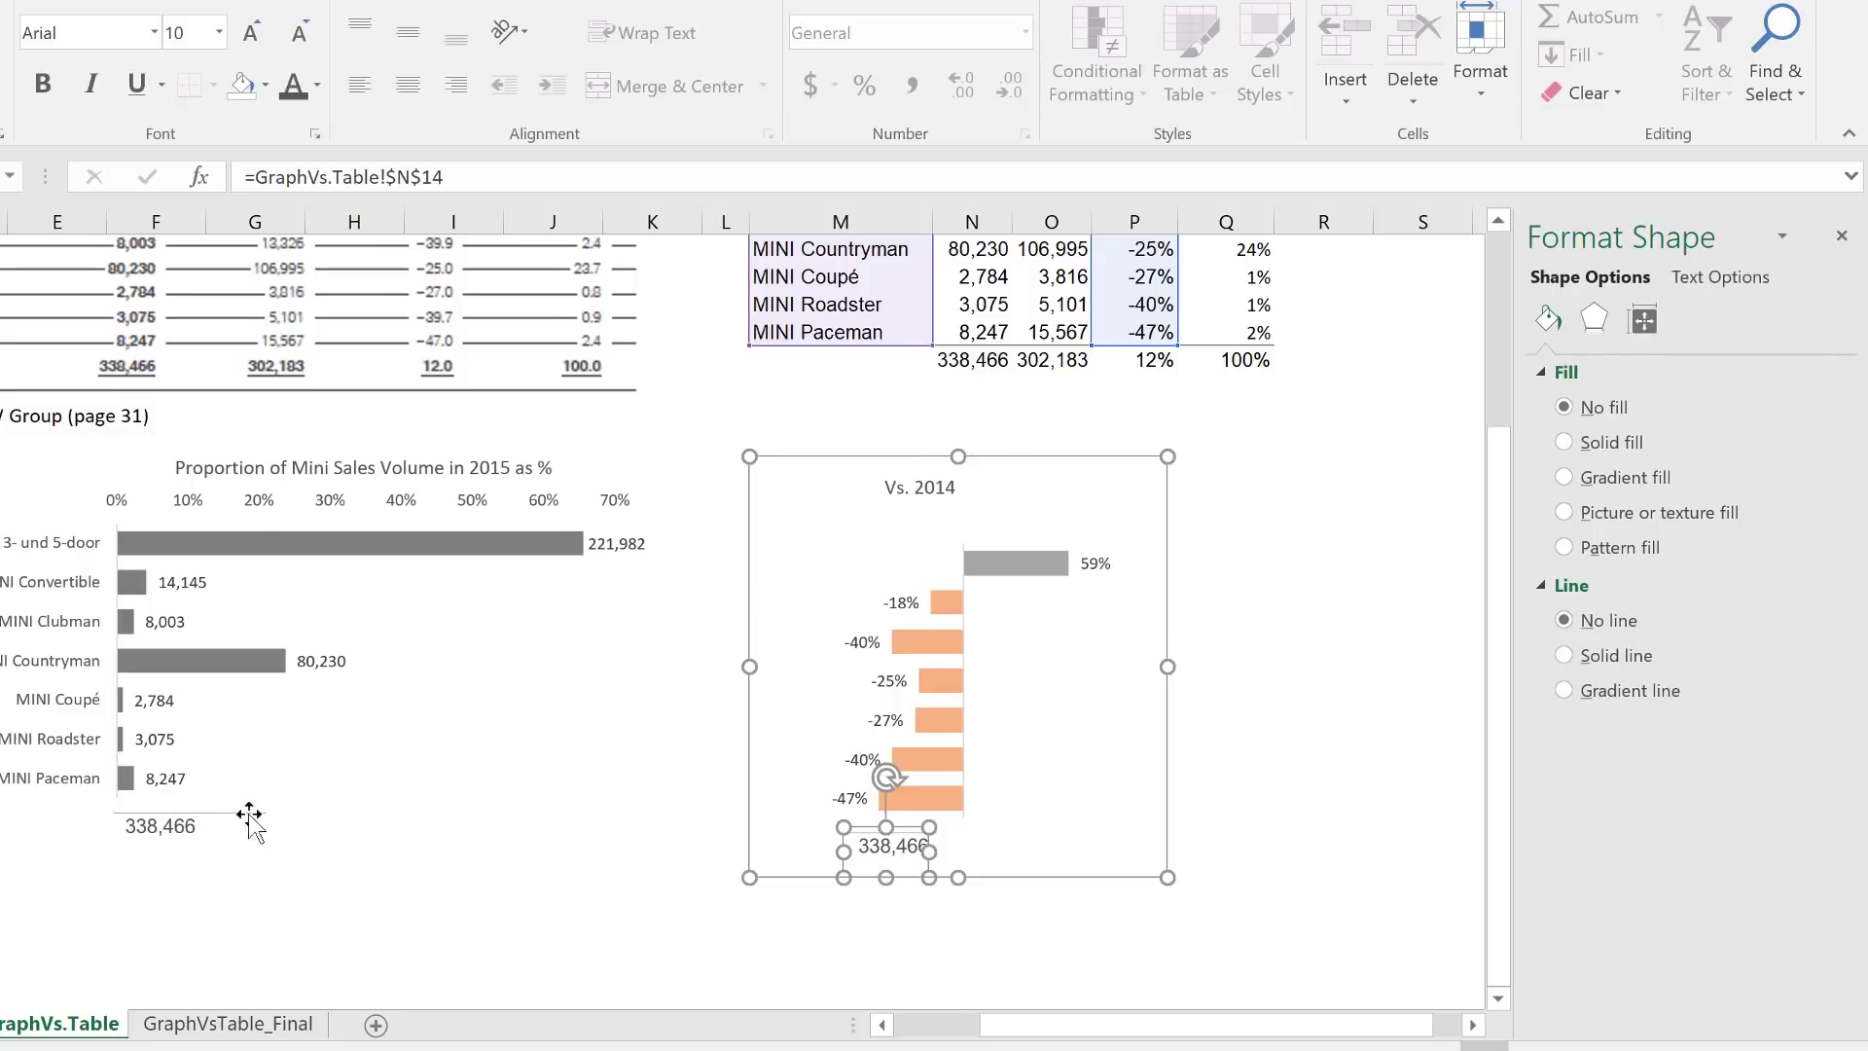
drag(245, 177, 443, 176)
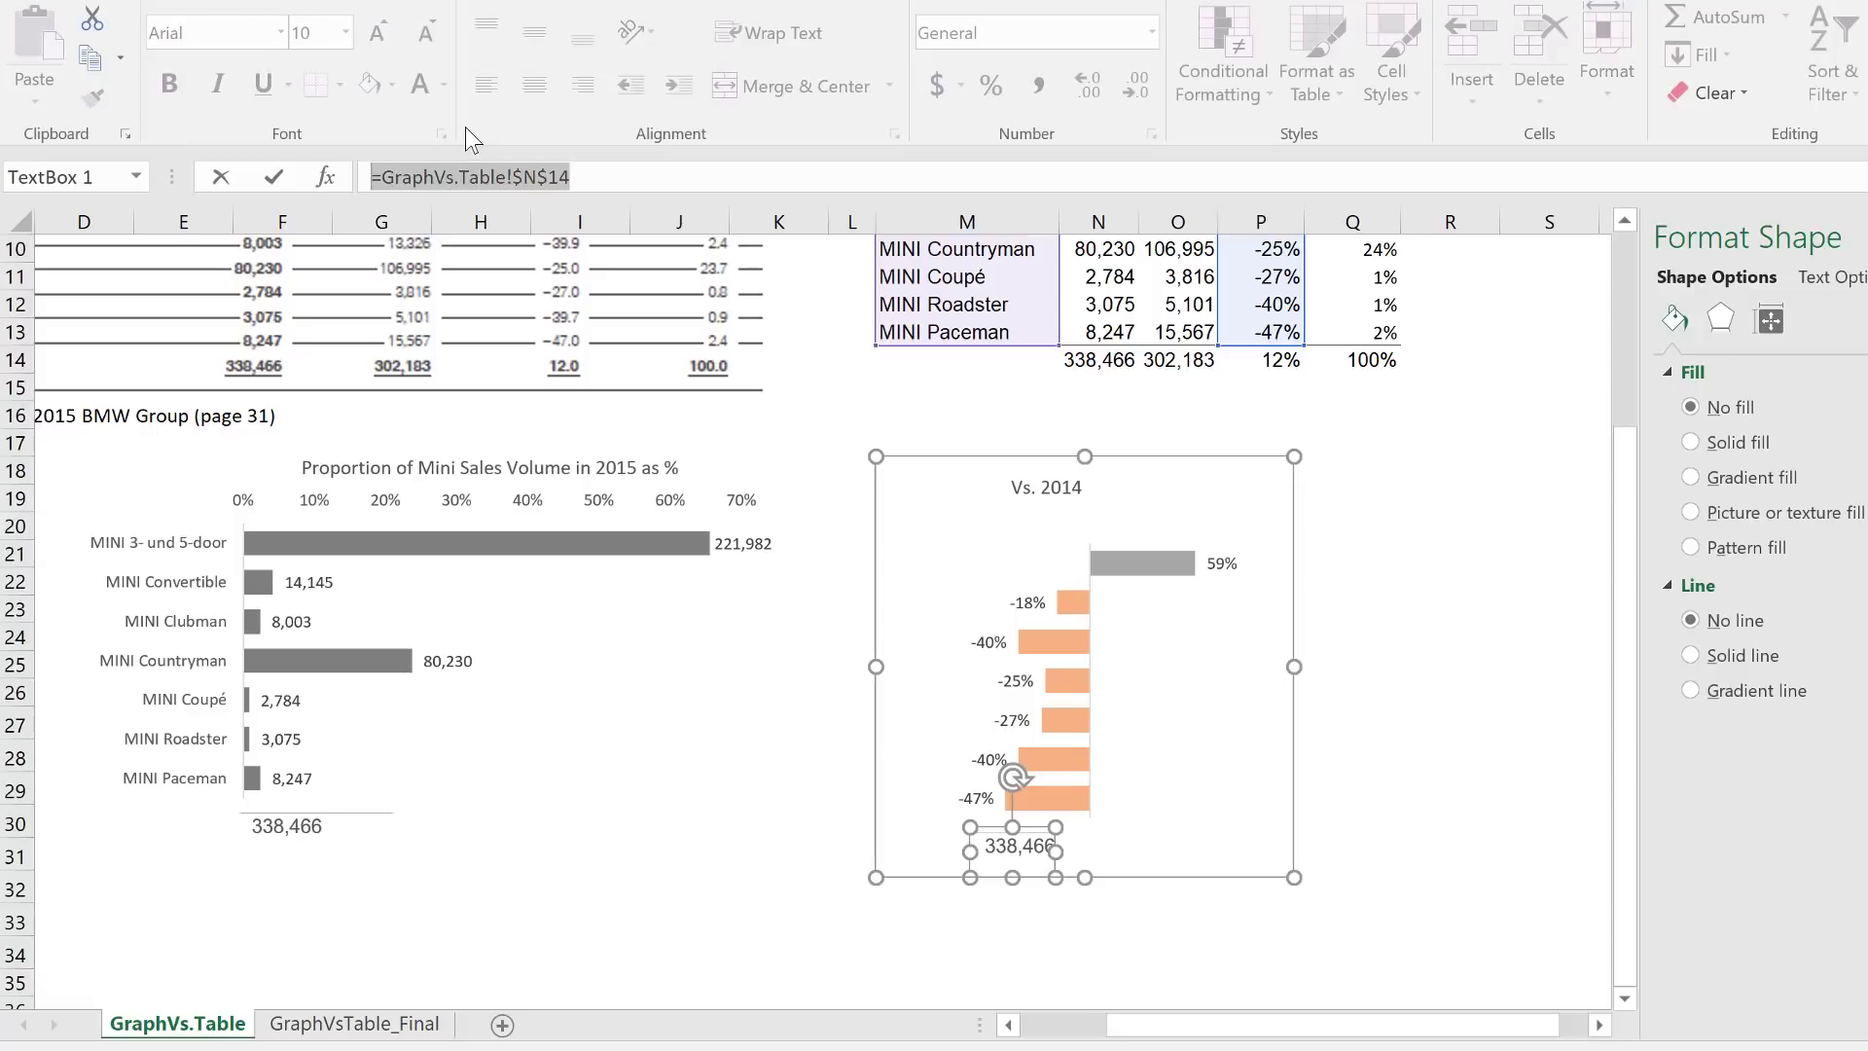
text(=)
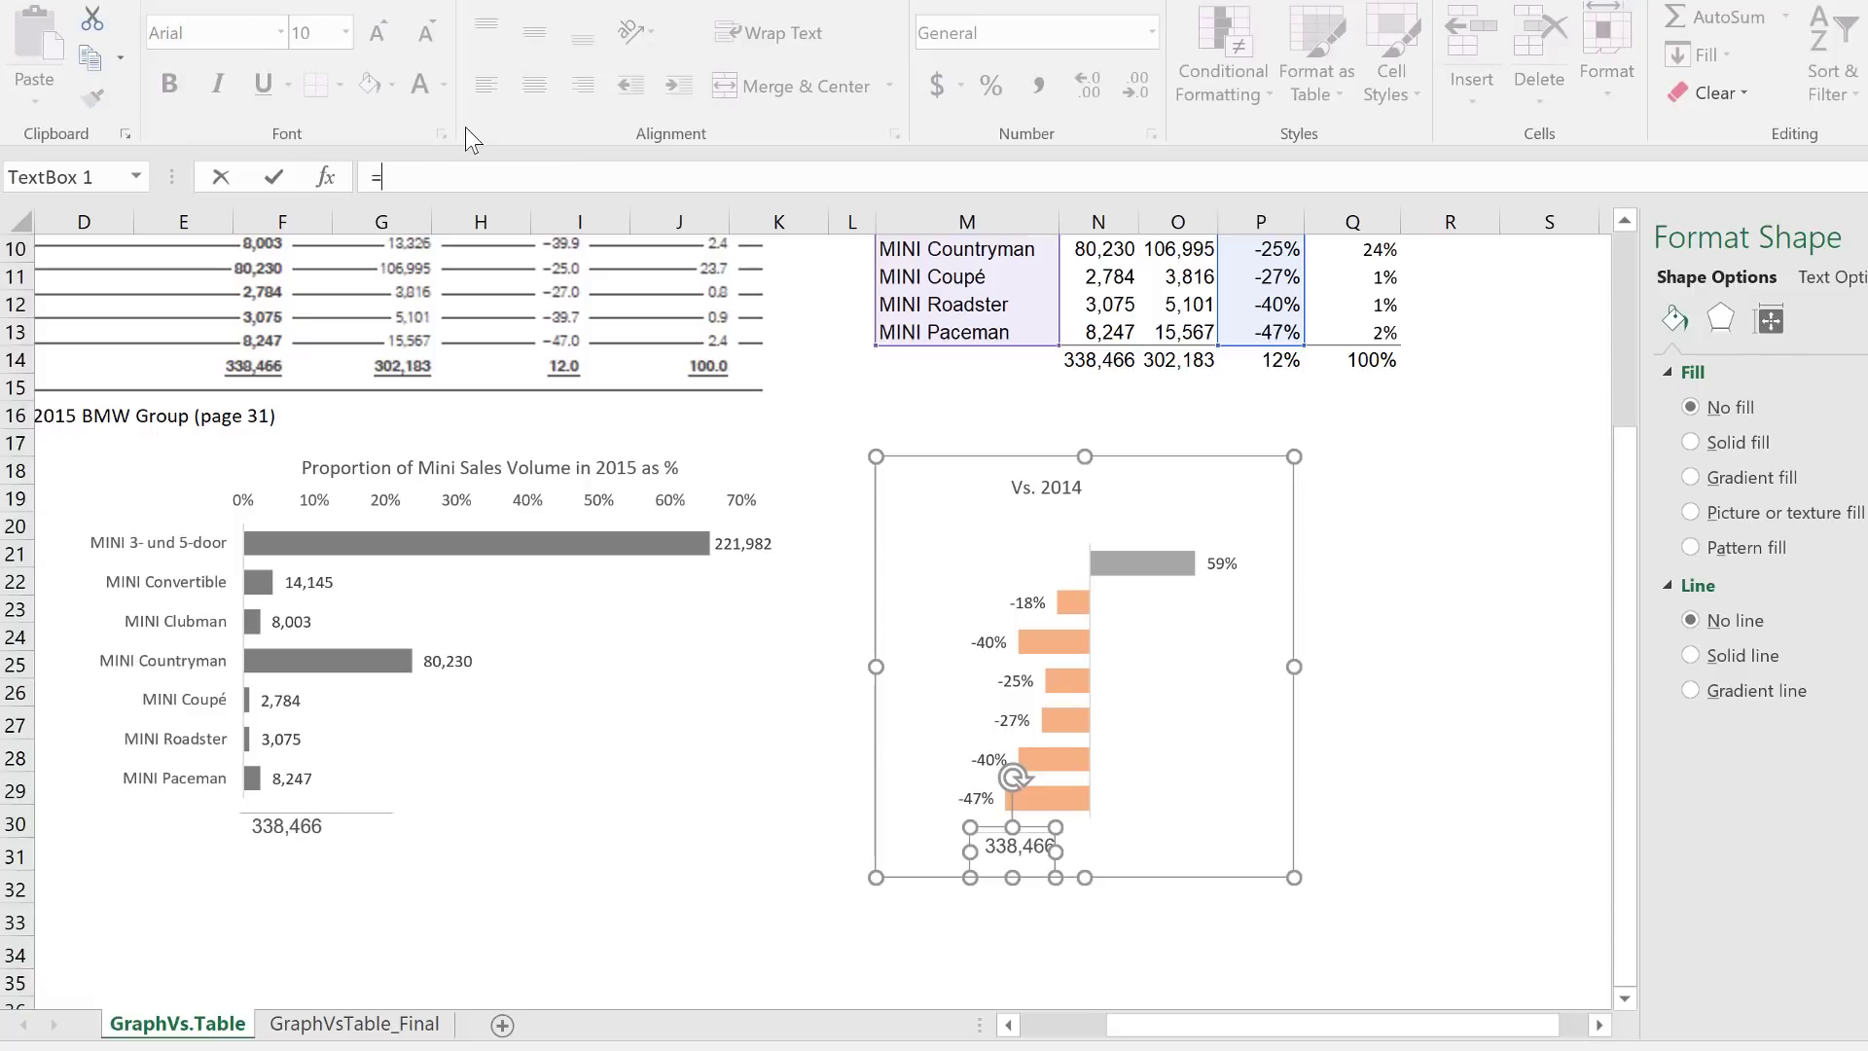
click(1256, 359)
key(Return)
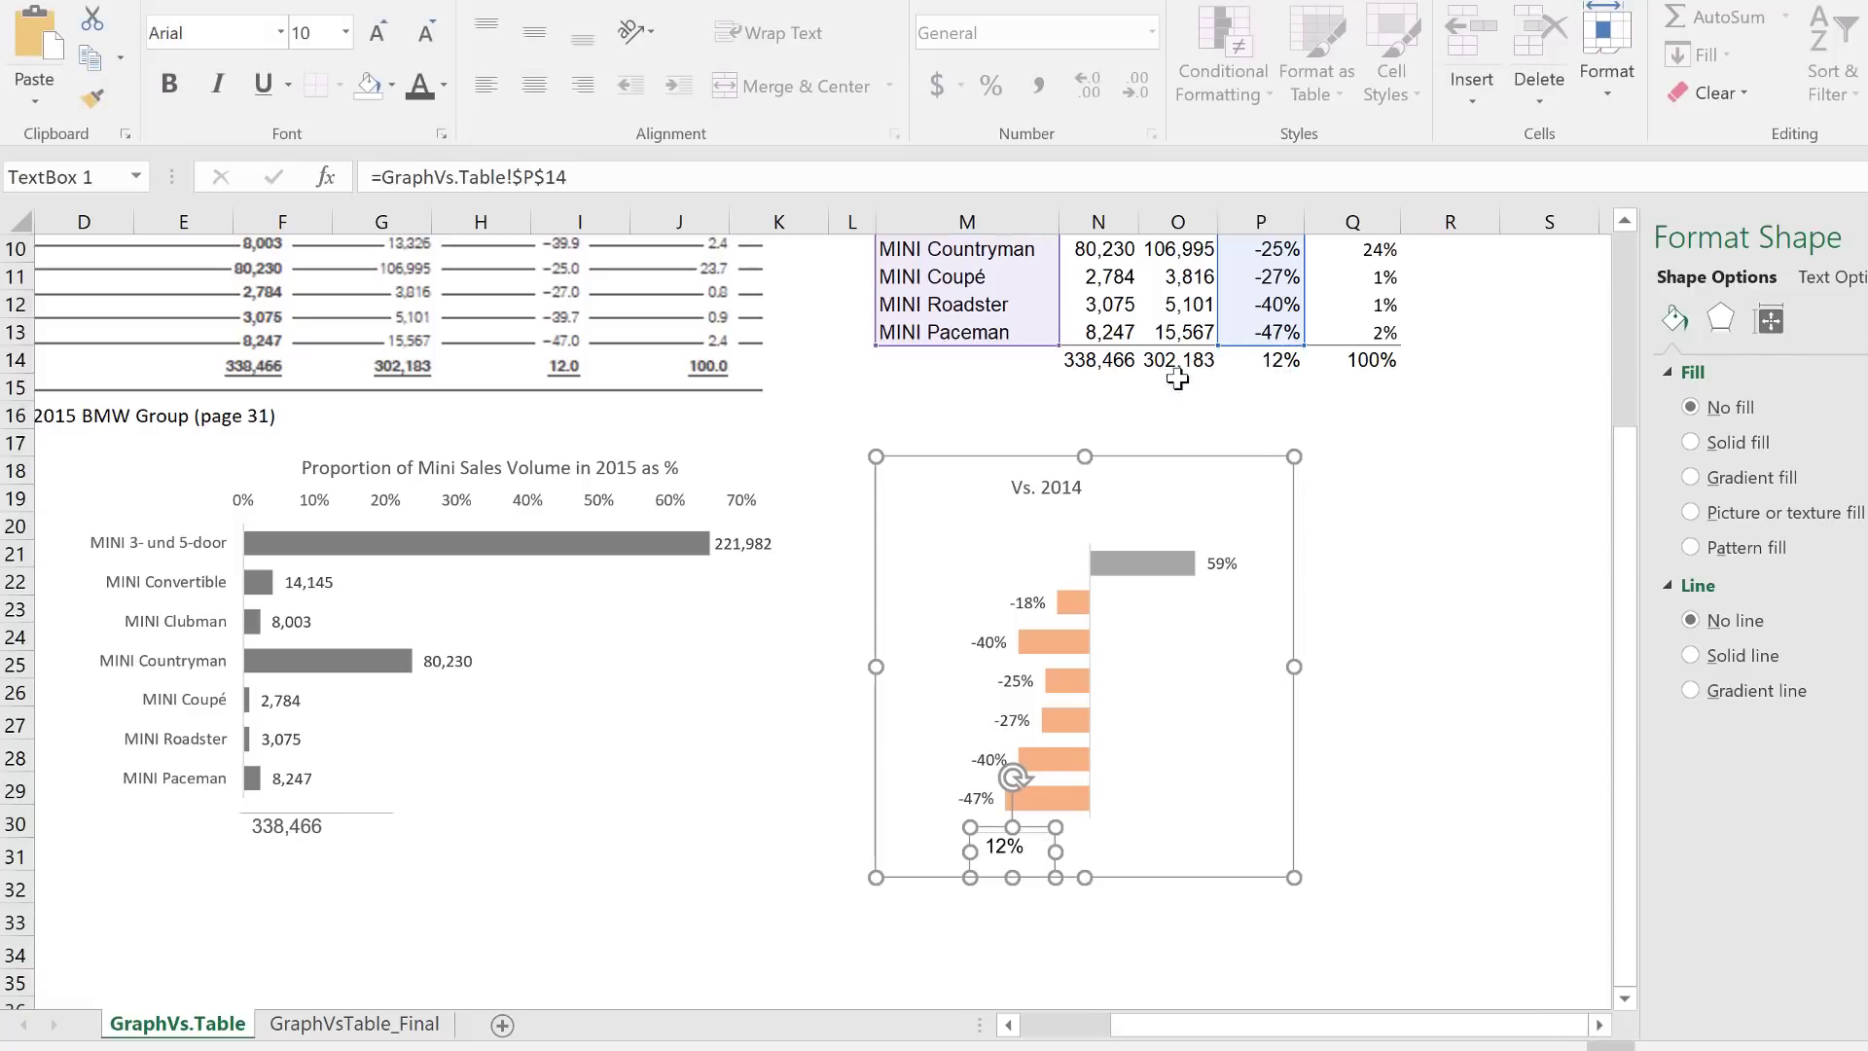
Move the Vs. 2014 chart onto the sales volume chart so that their bar rows line up vertically
click(972, 458)
drag(972, 458, 532, 437)
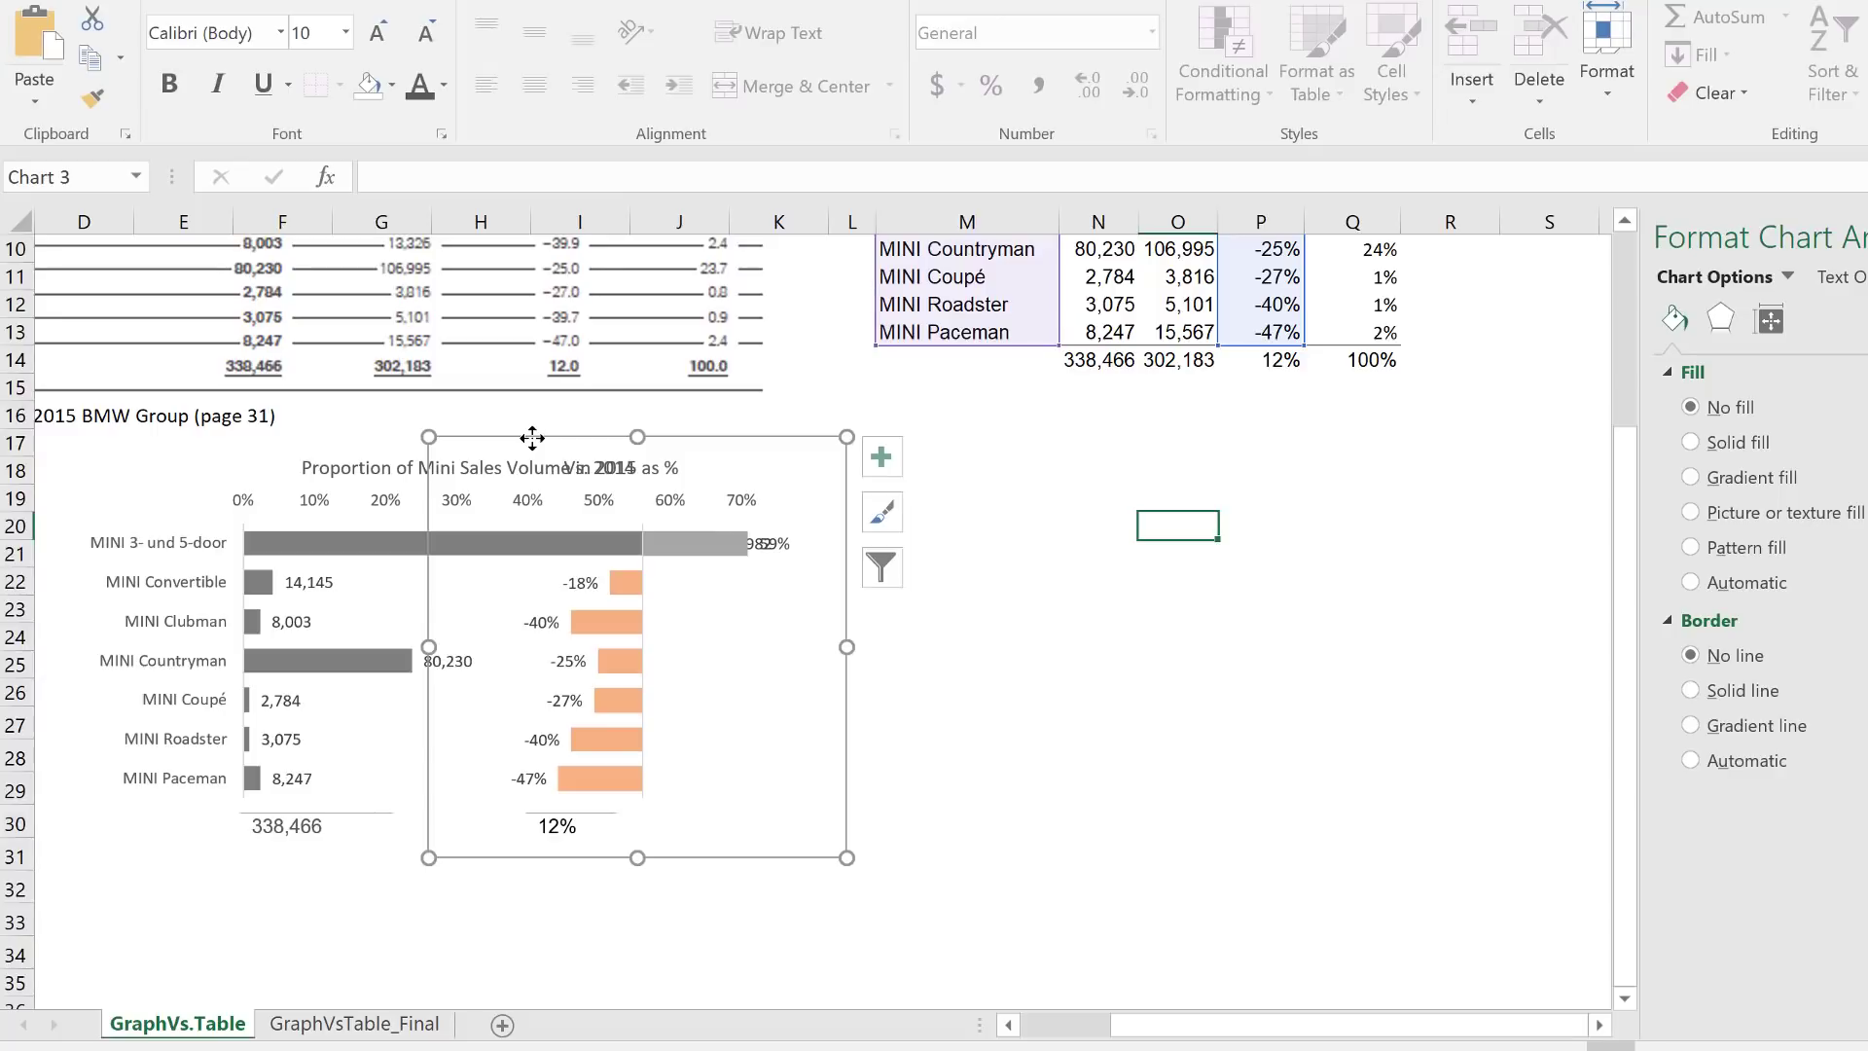
key(Down)
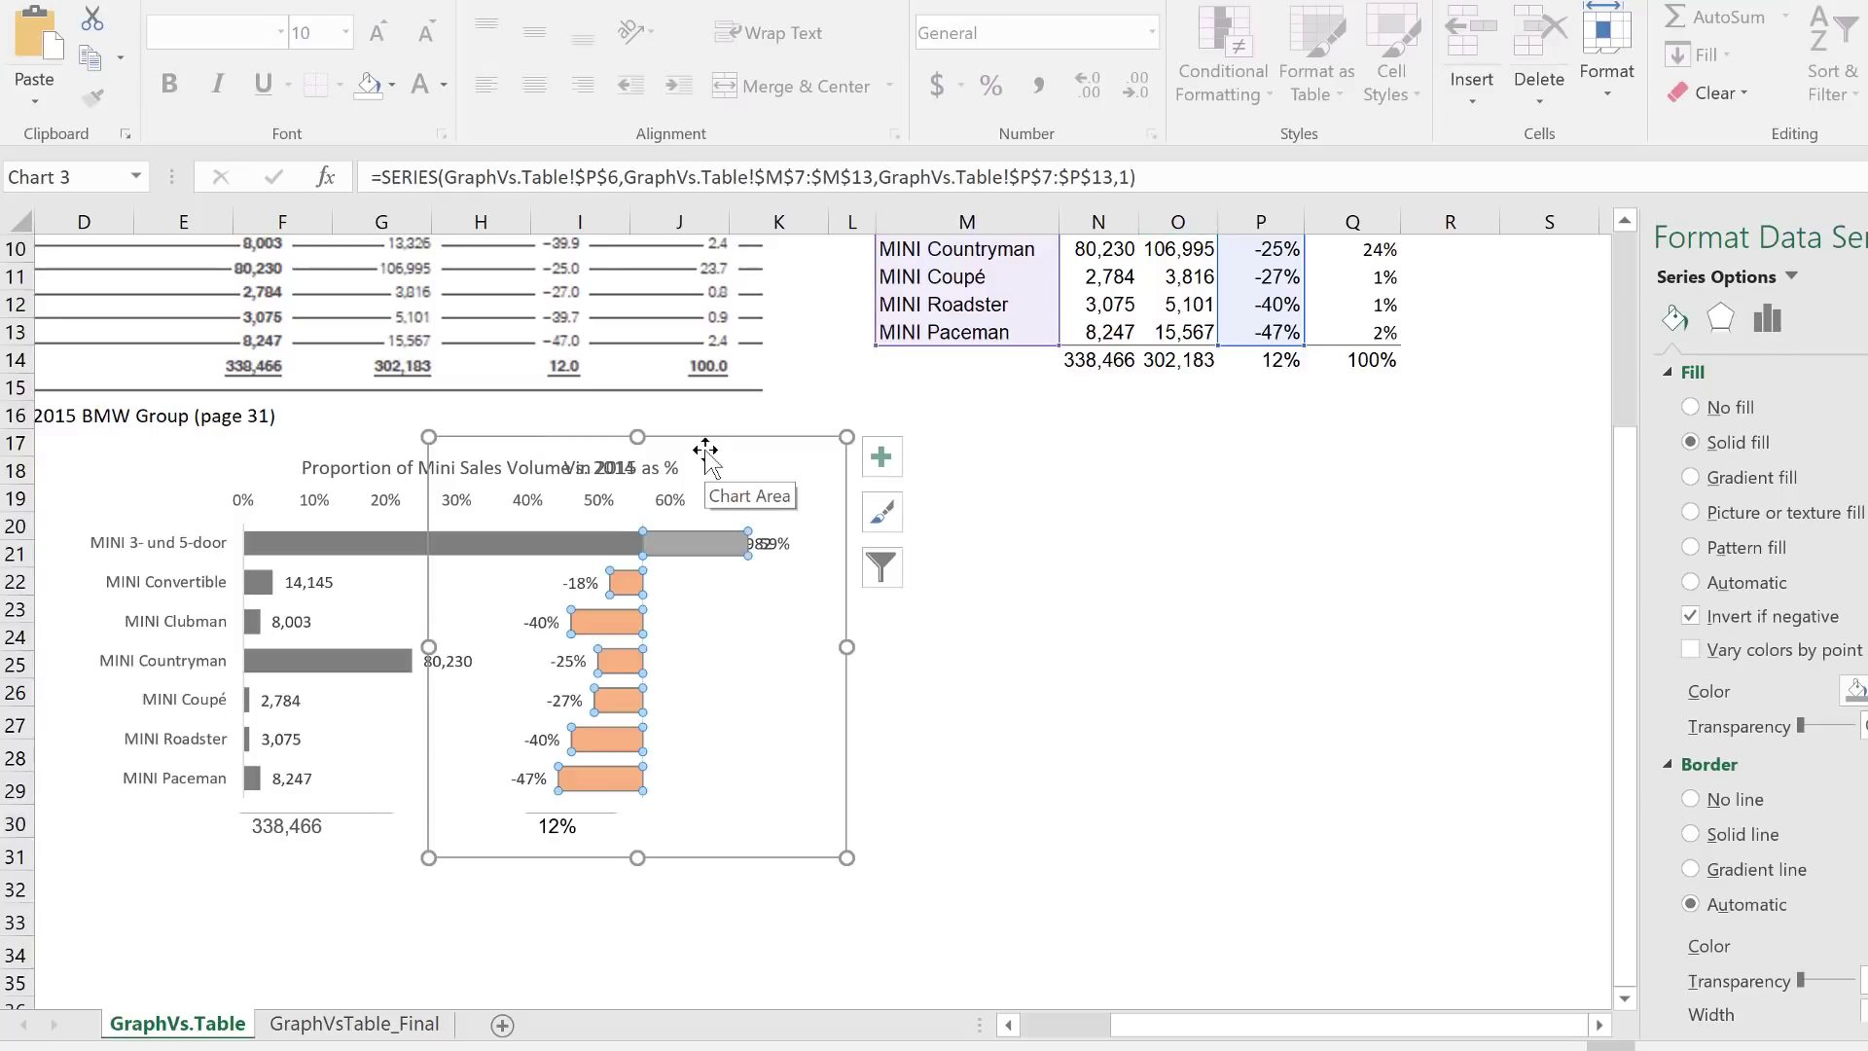
Shift the Vs. 2014 chart horizontally to the right until its bars clear the sales volume bars and labels, keeping the rows aligned
key(ctrl)
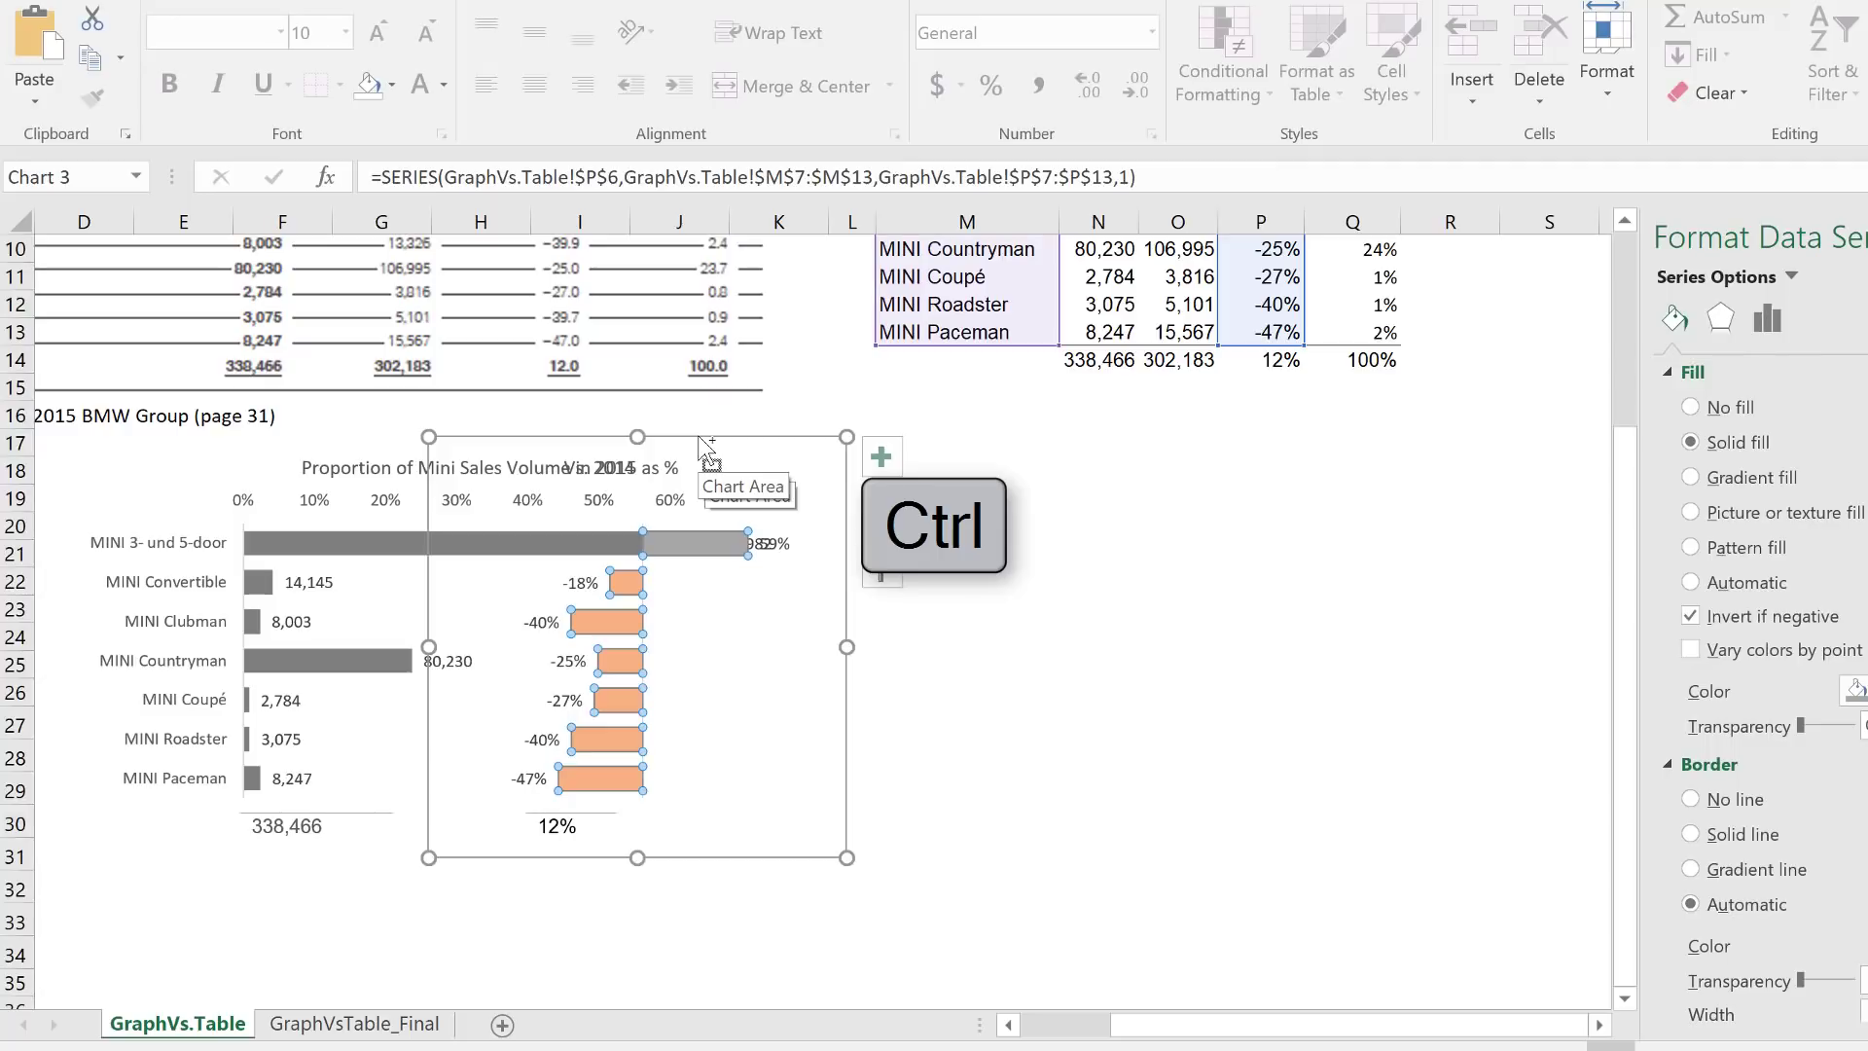
ctrl+click(793, 458)
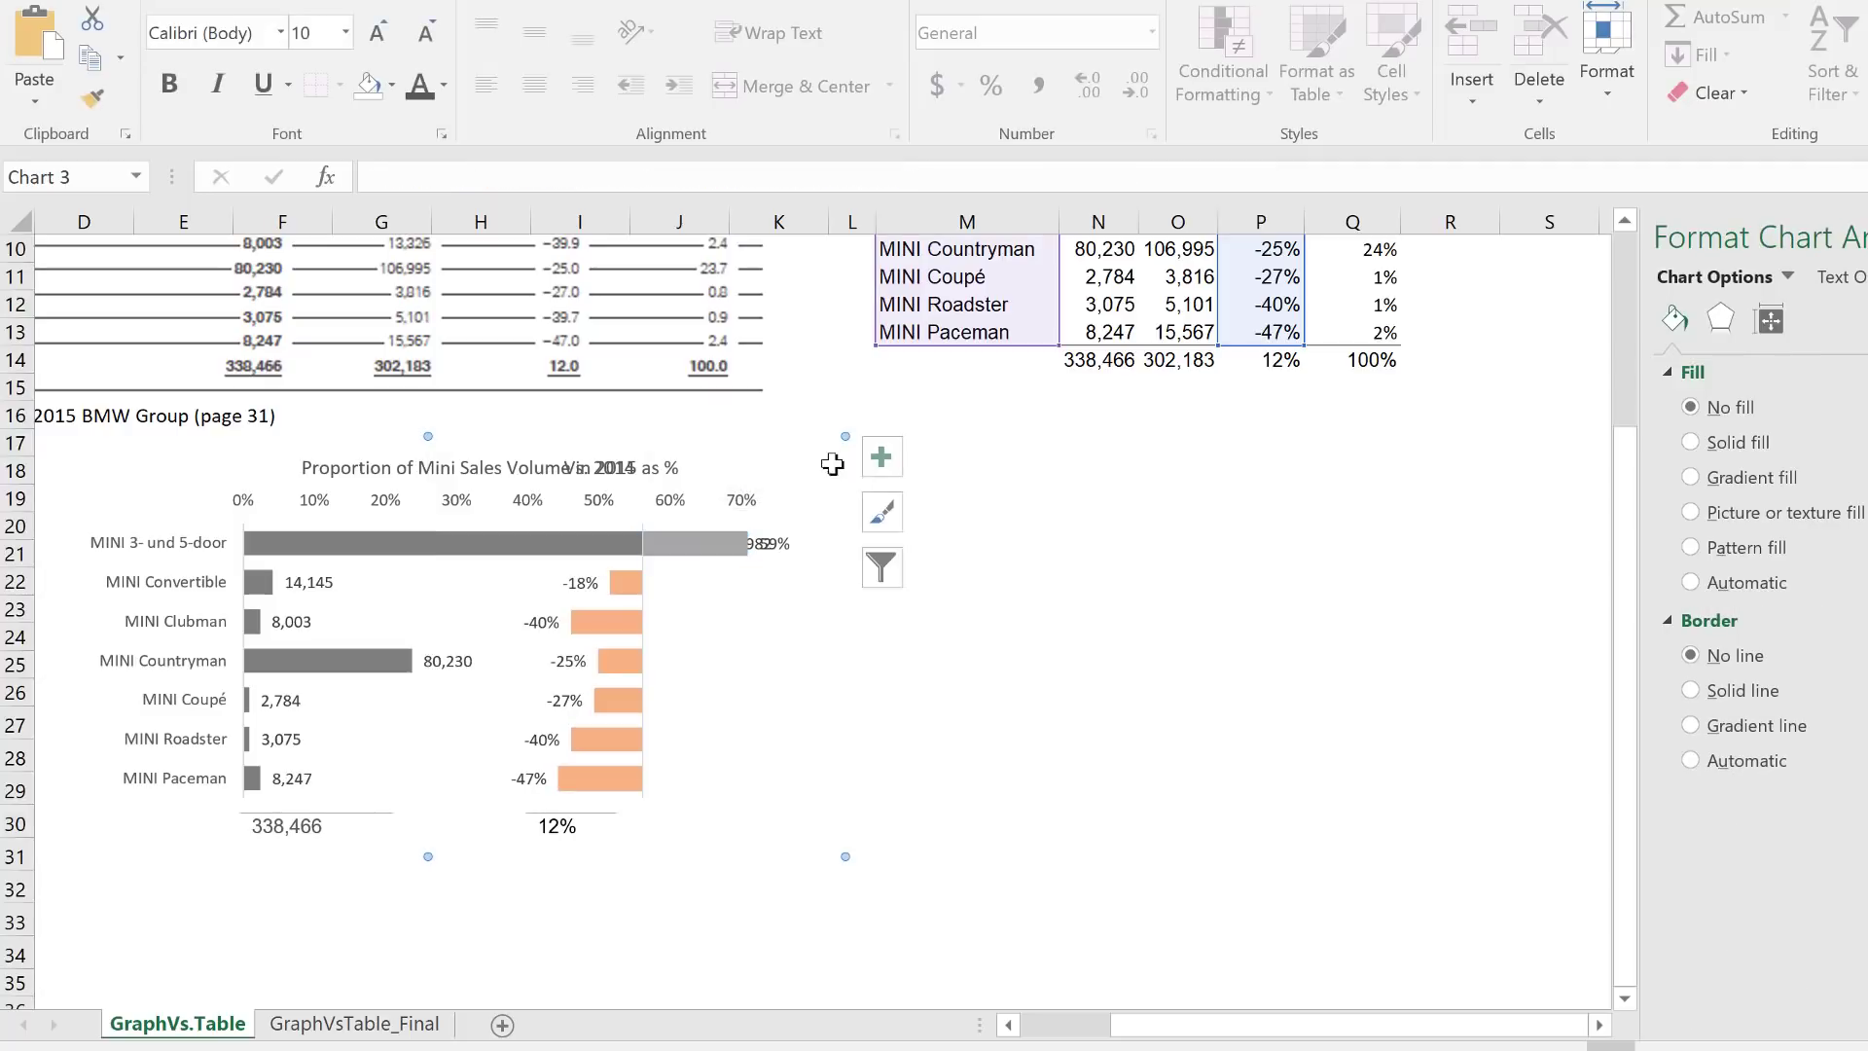
click(637, 490)
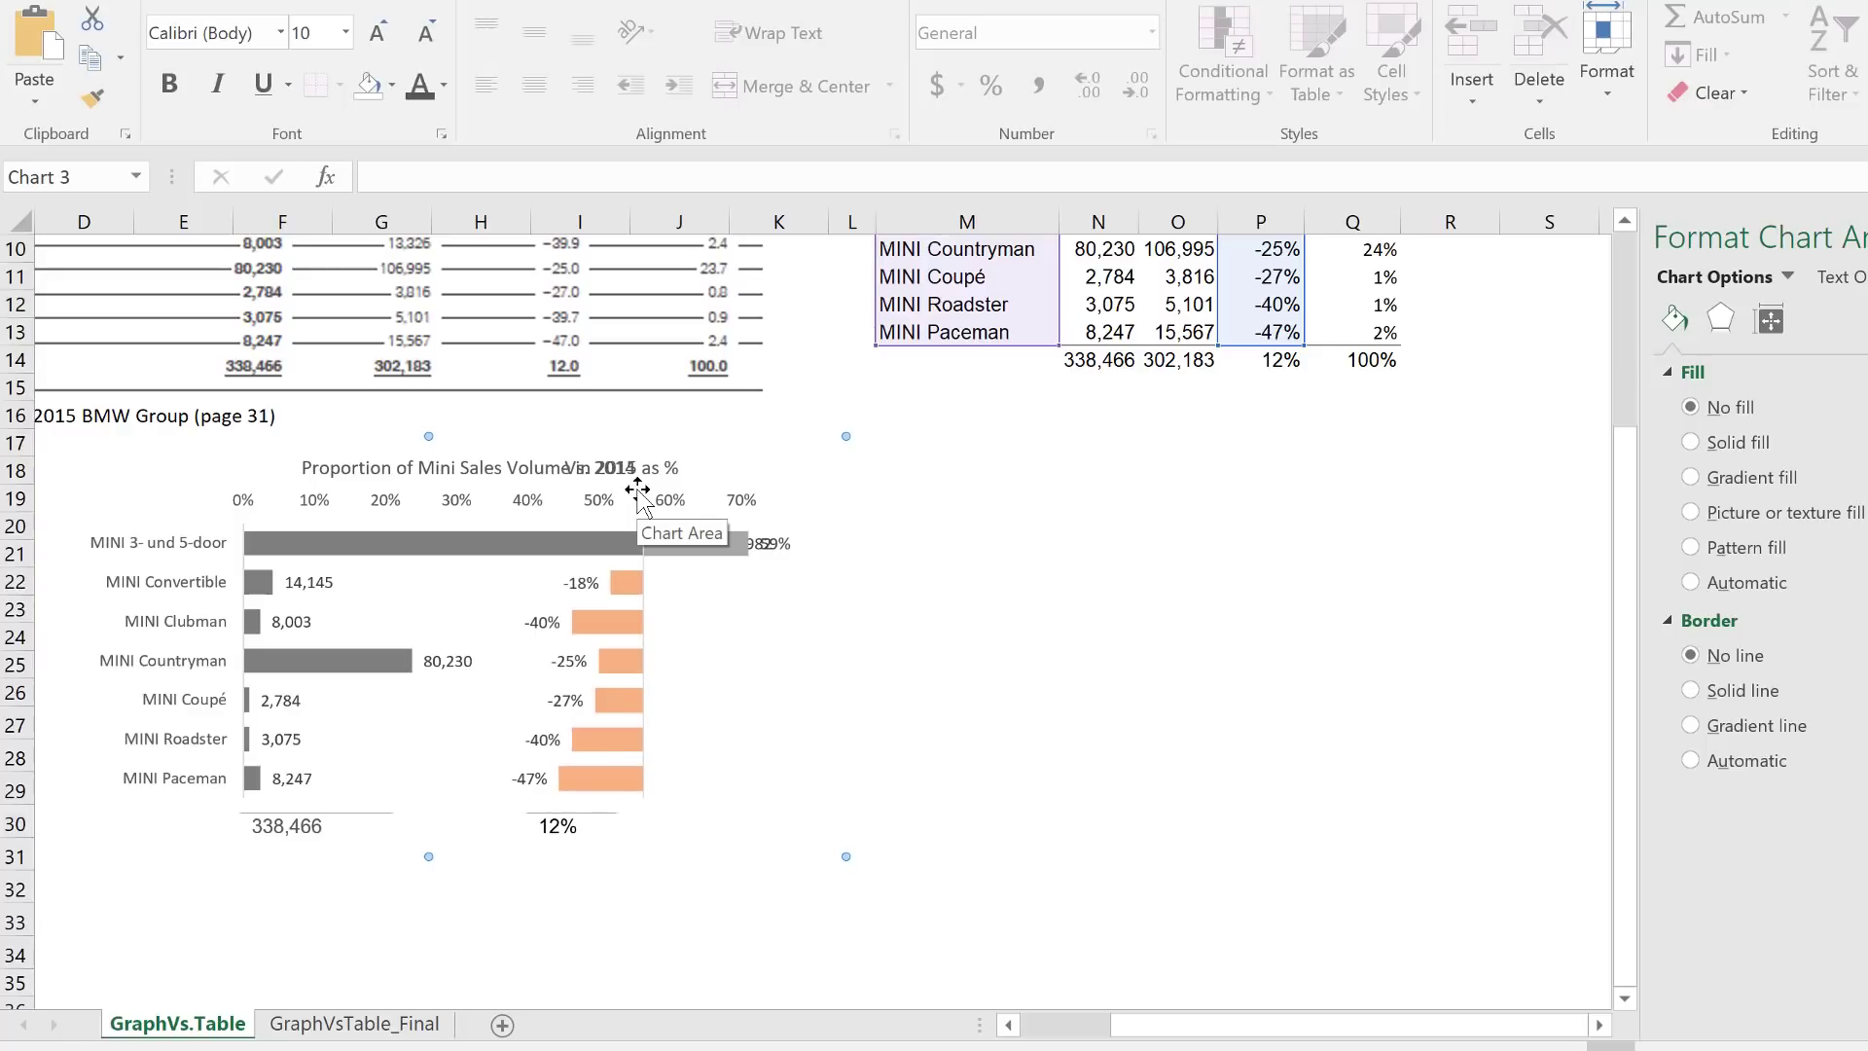
key(Right)
key(Right)
key(Right)
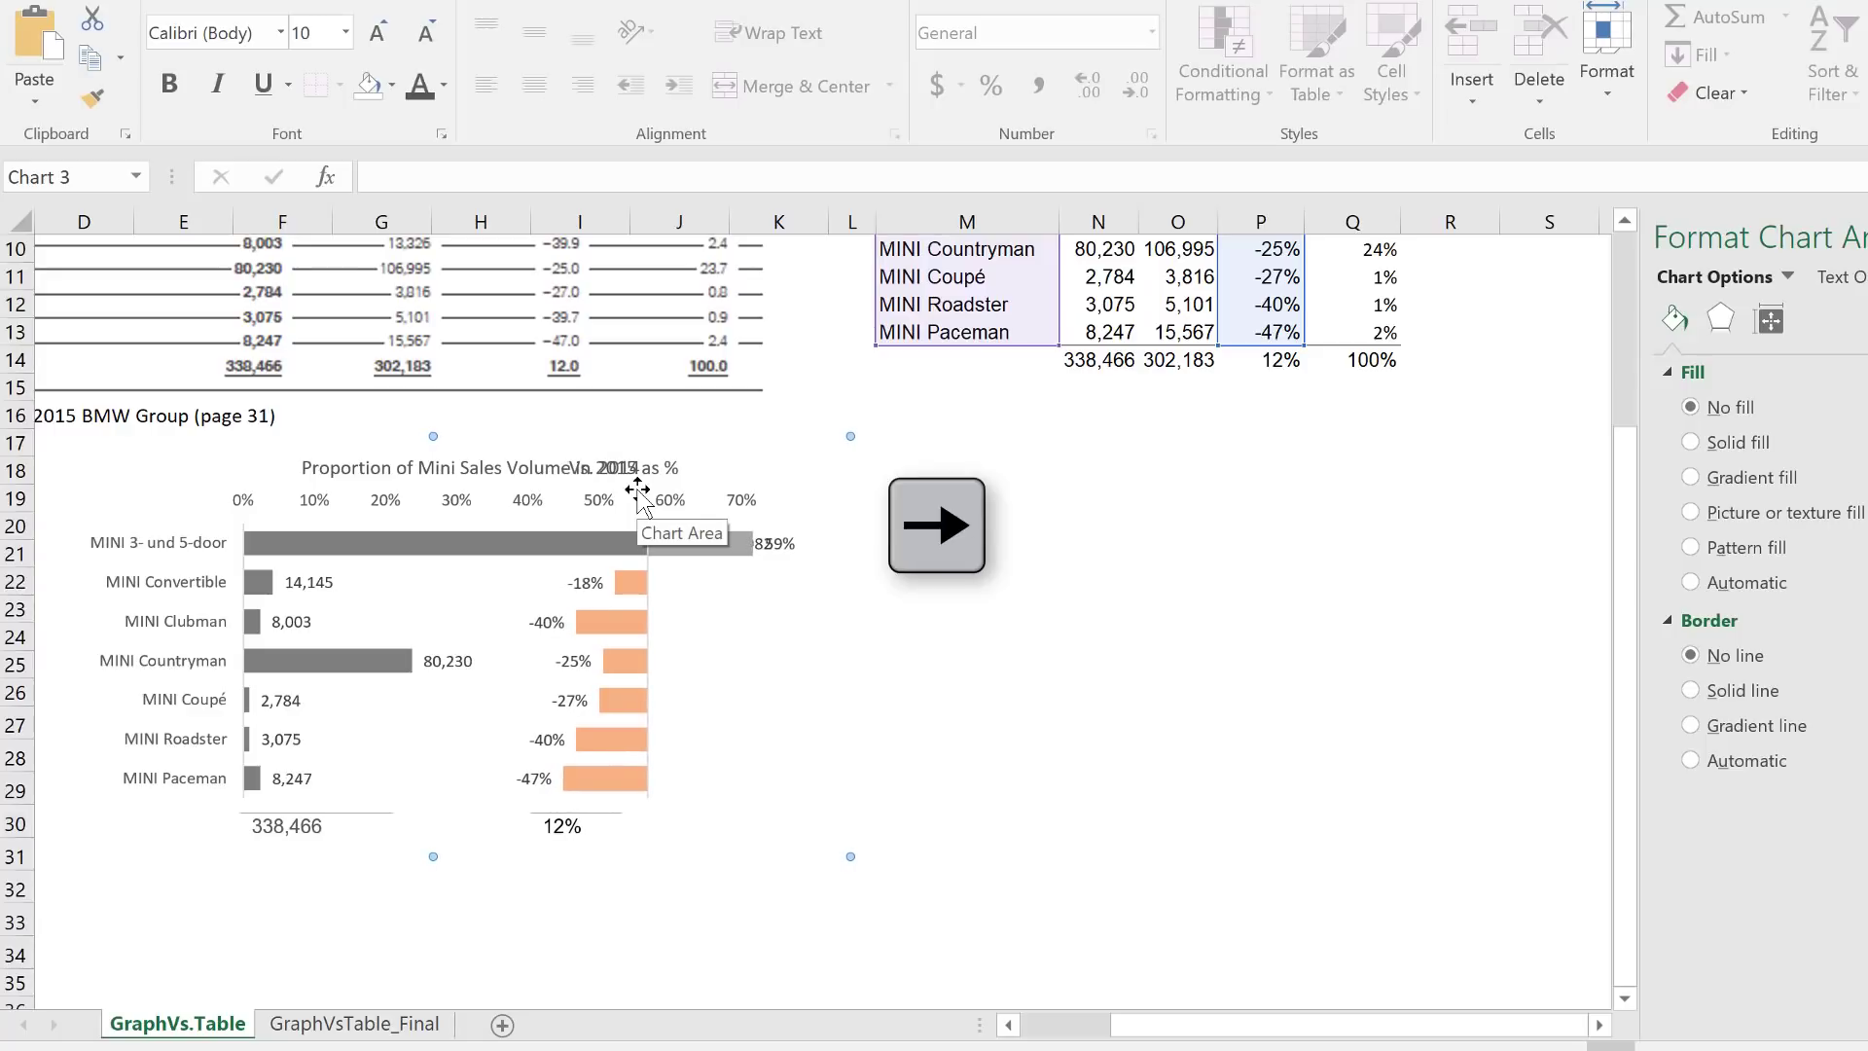
key(Right)
key(Right)
key(Right)
key(Right)
key(Right)
key(Right)
key(Right)
key(Right)
key(Right)
key(Right)
key(Right)
key(Right)
key(Right)
key(Right)
key(Right)
key(Right)
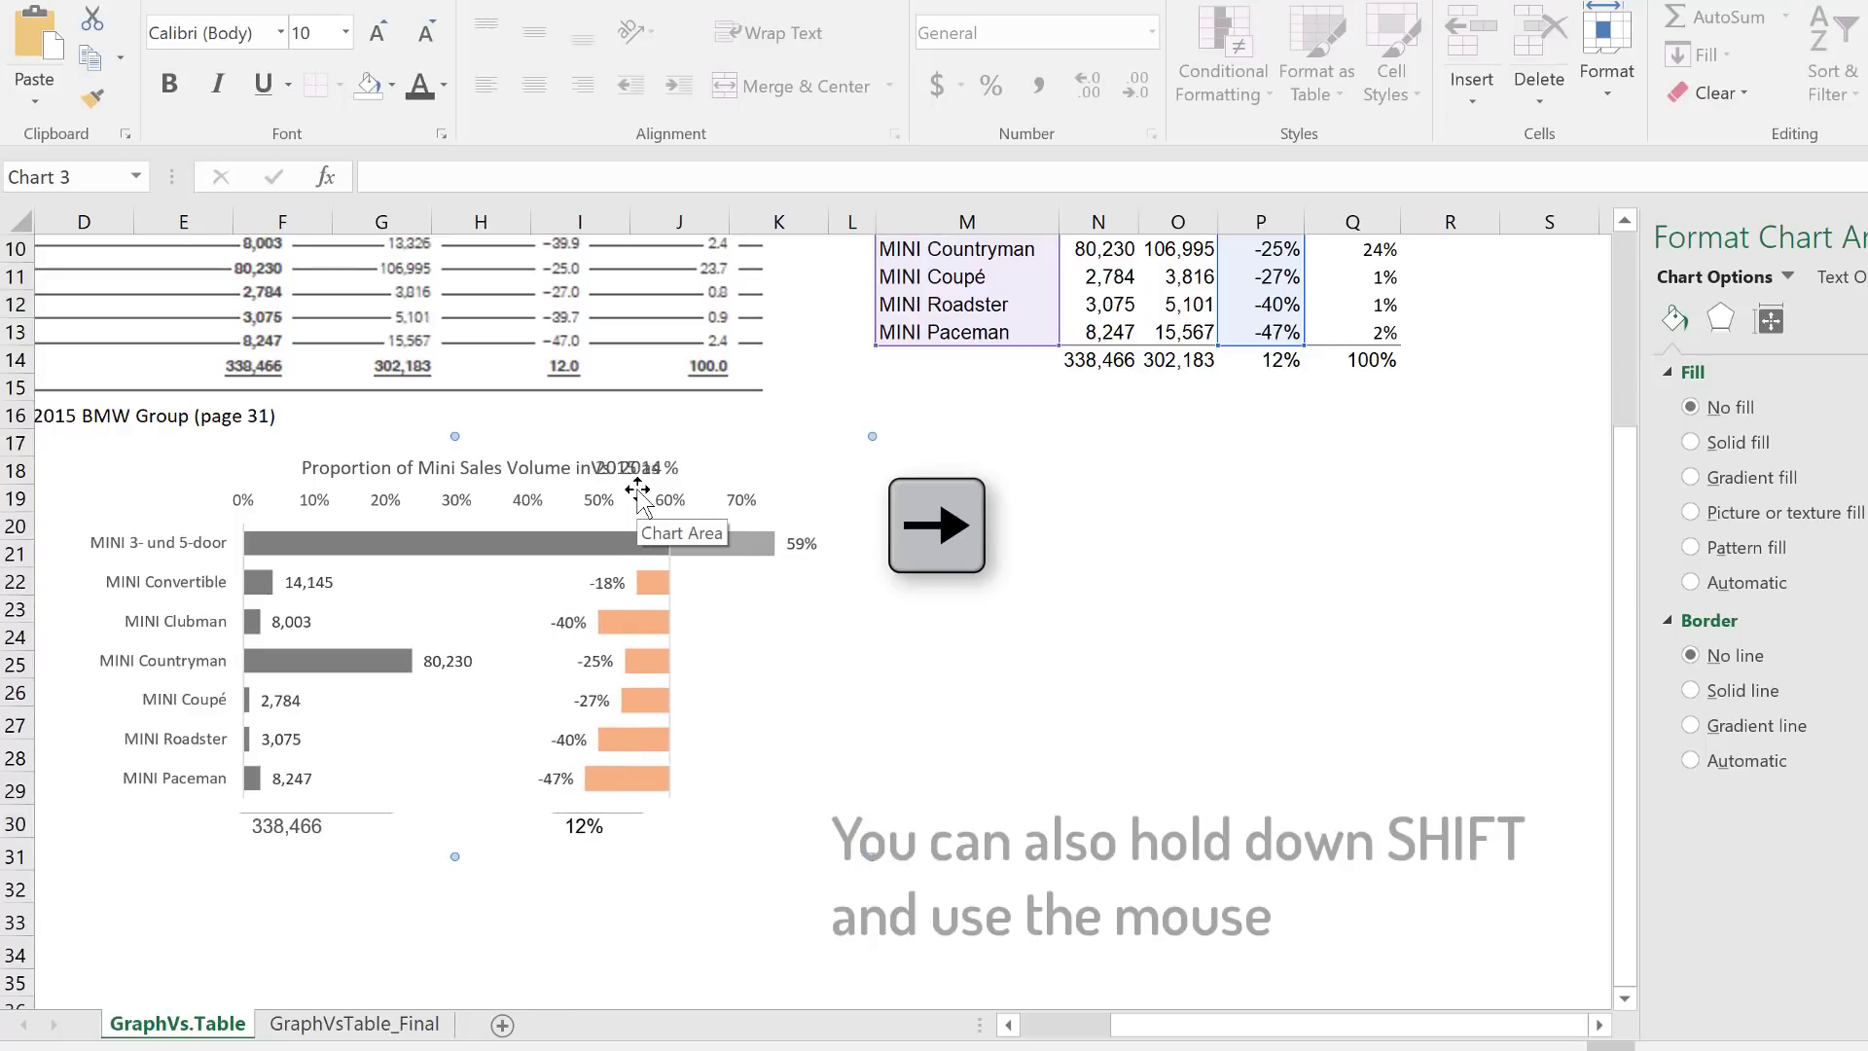
key(Right)
key(Right)
key(Right)
key(Right)
key(Right)
key(Right)
key(Right)
key(Right)
key(Right)
key(Right)
key(Right)
key(Right)
key(Right)
key(Right)
key(Right)
key(Right)
key(Right)
key(Right)
key(Right)
key(Right)
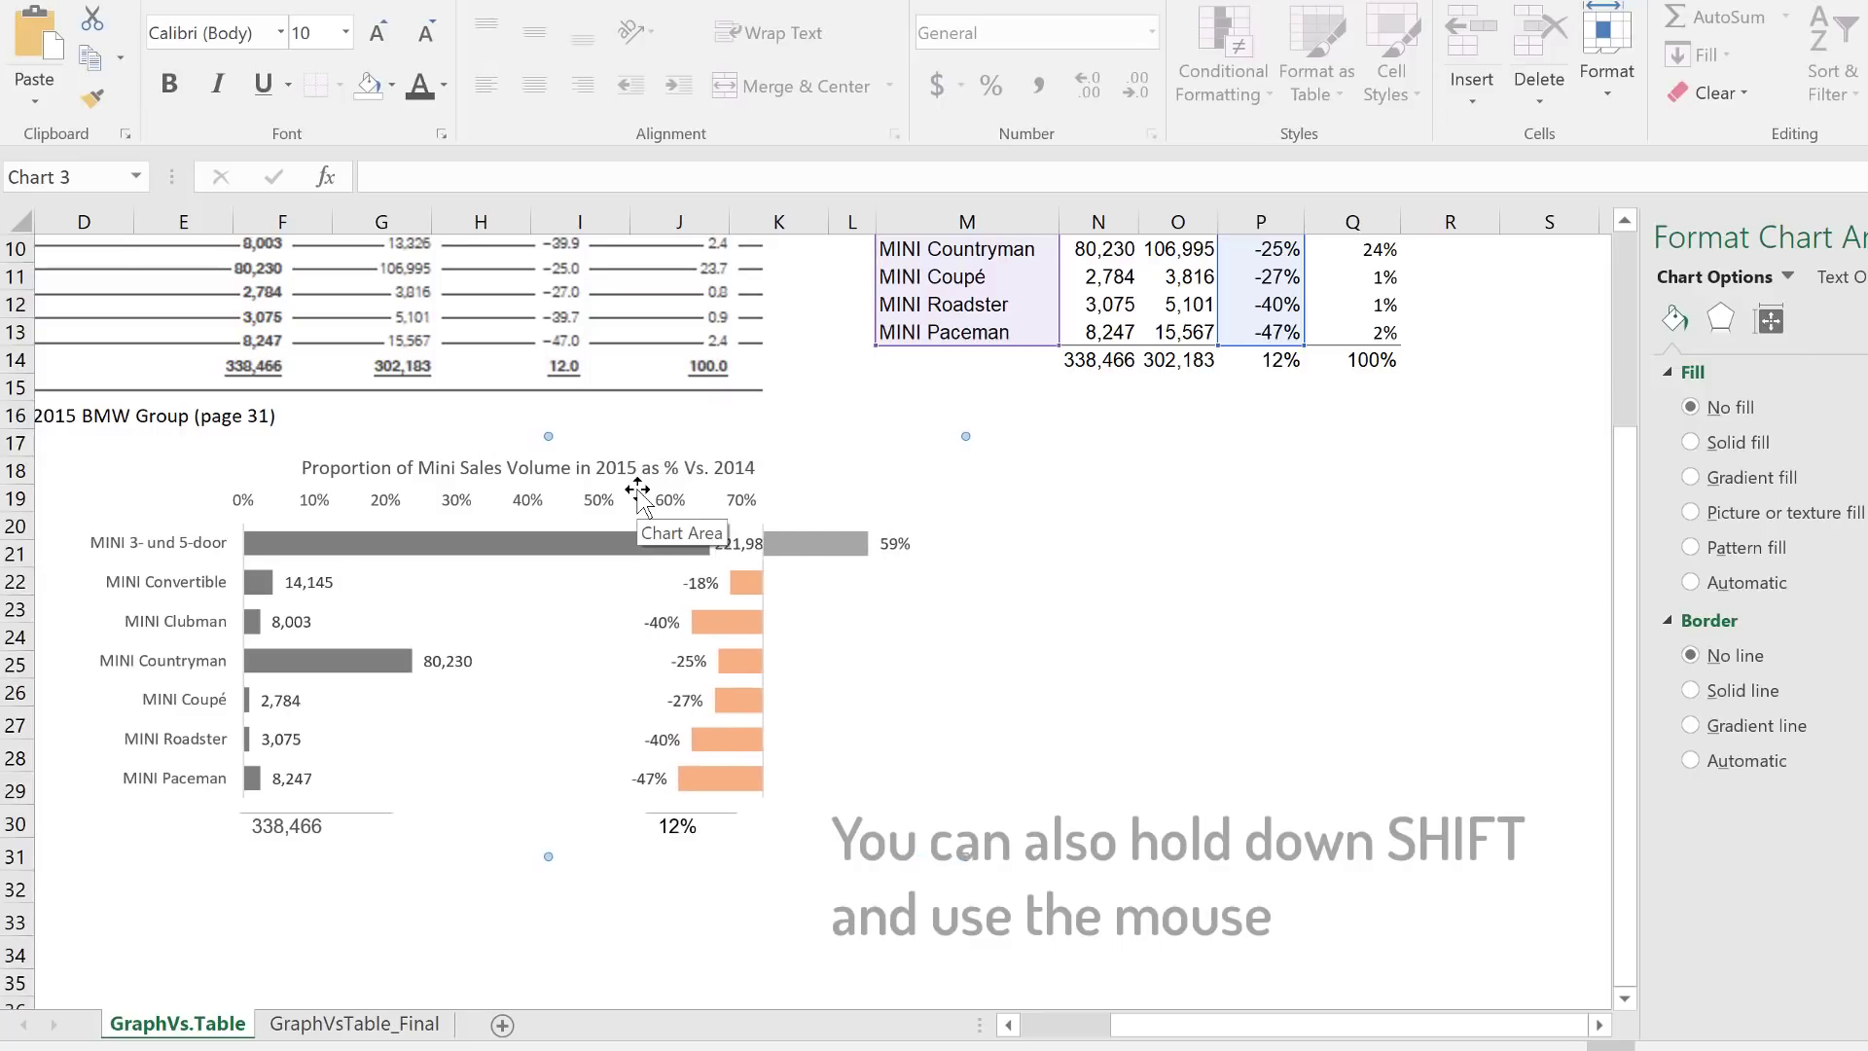
key(Right)
key(Right)
key(Right)
key(Right)
key(Right)
key(Right)
key(Right)
key(Right)
key(Right)
key(Right)
key(Right)
key(Right)
key(Right)
key(Right)
key(Right)
key(Right)
key(Right)
key(Right)
key(Right)
key(Right)
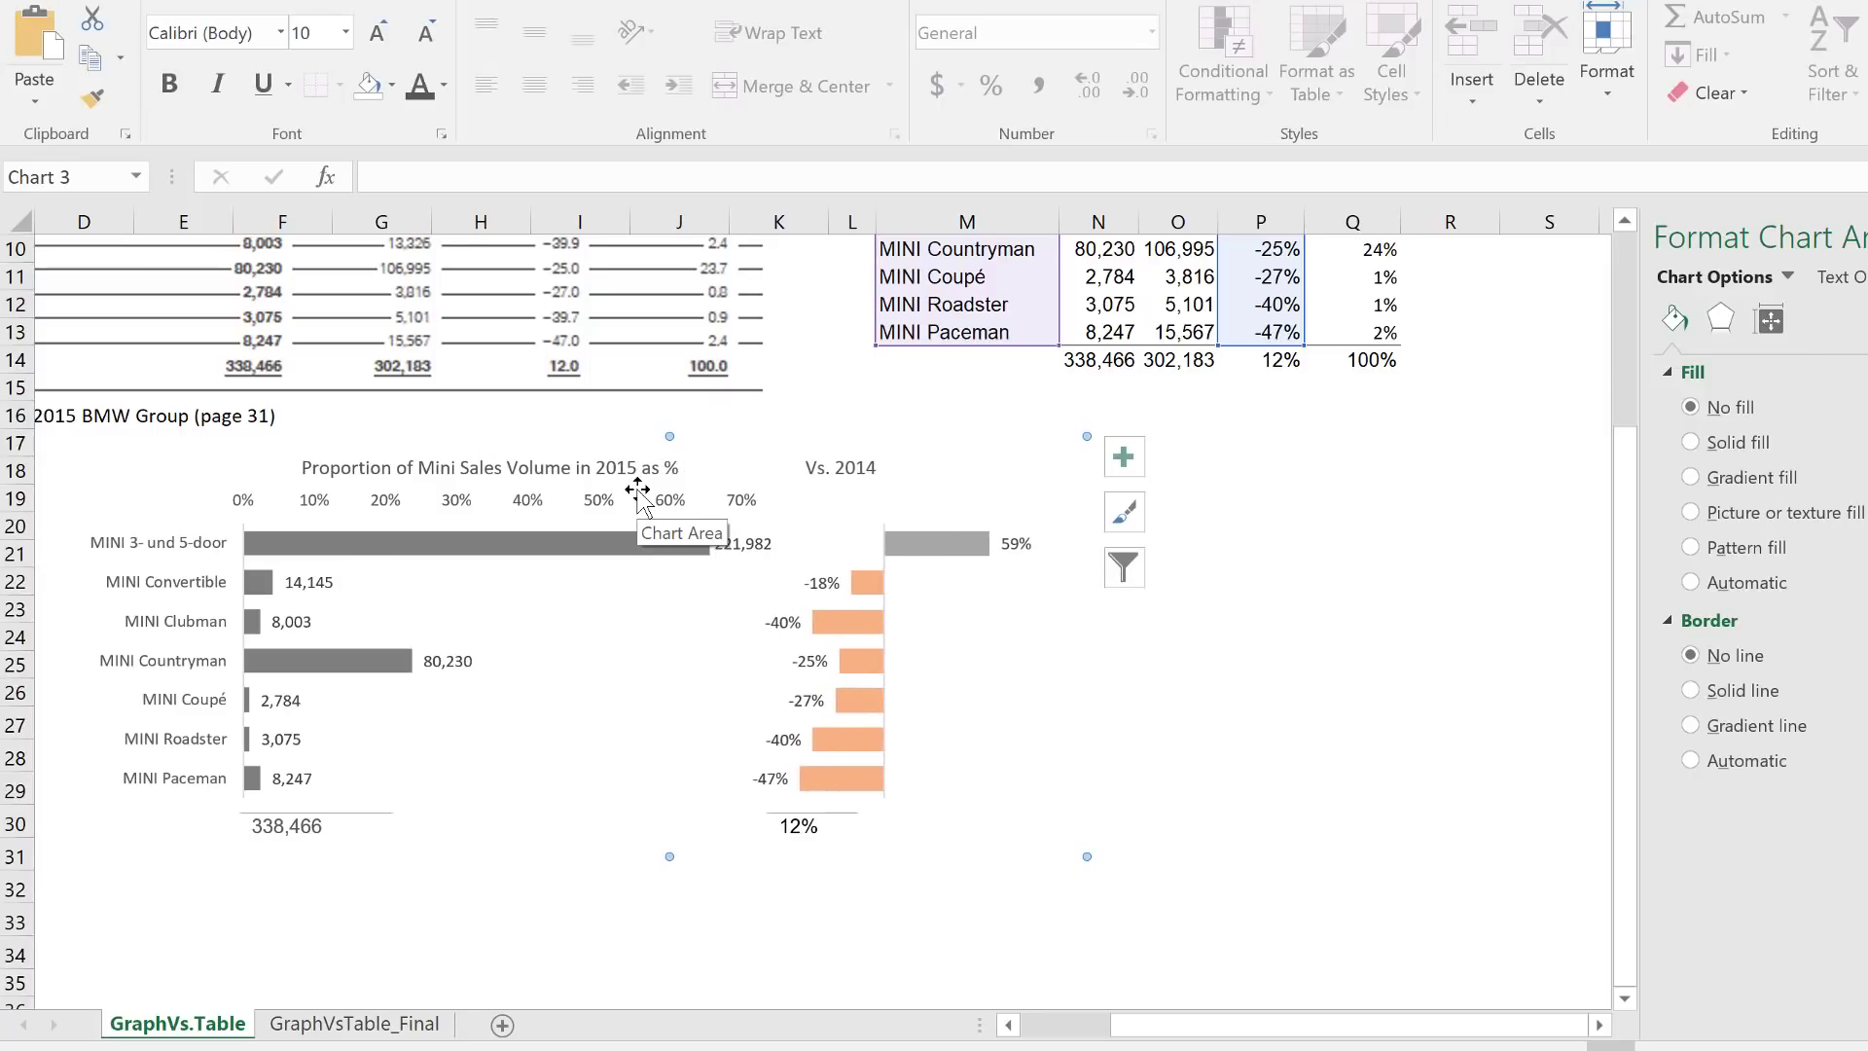
Group the sales volume and Vs. 2014 charts and move the group down to start at row 18
ctrl+click(462, 562)
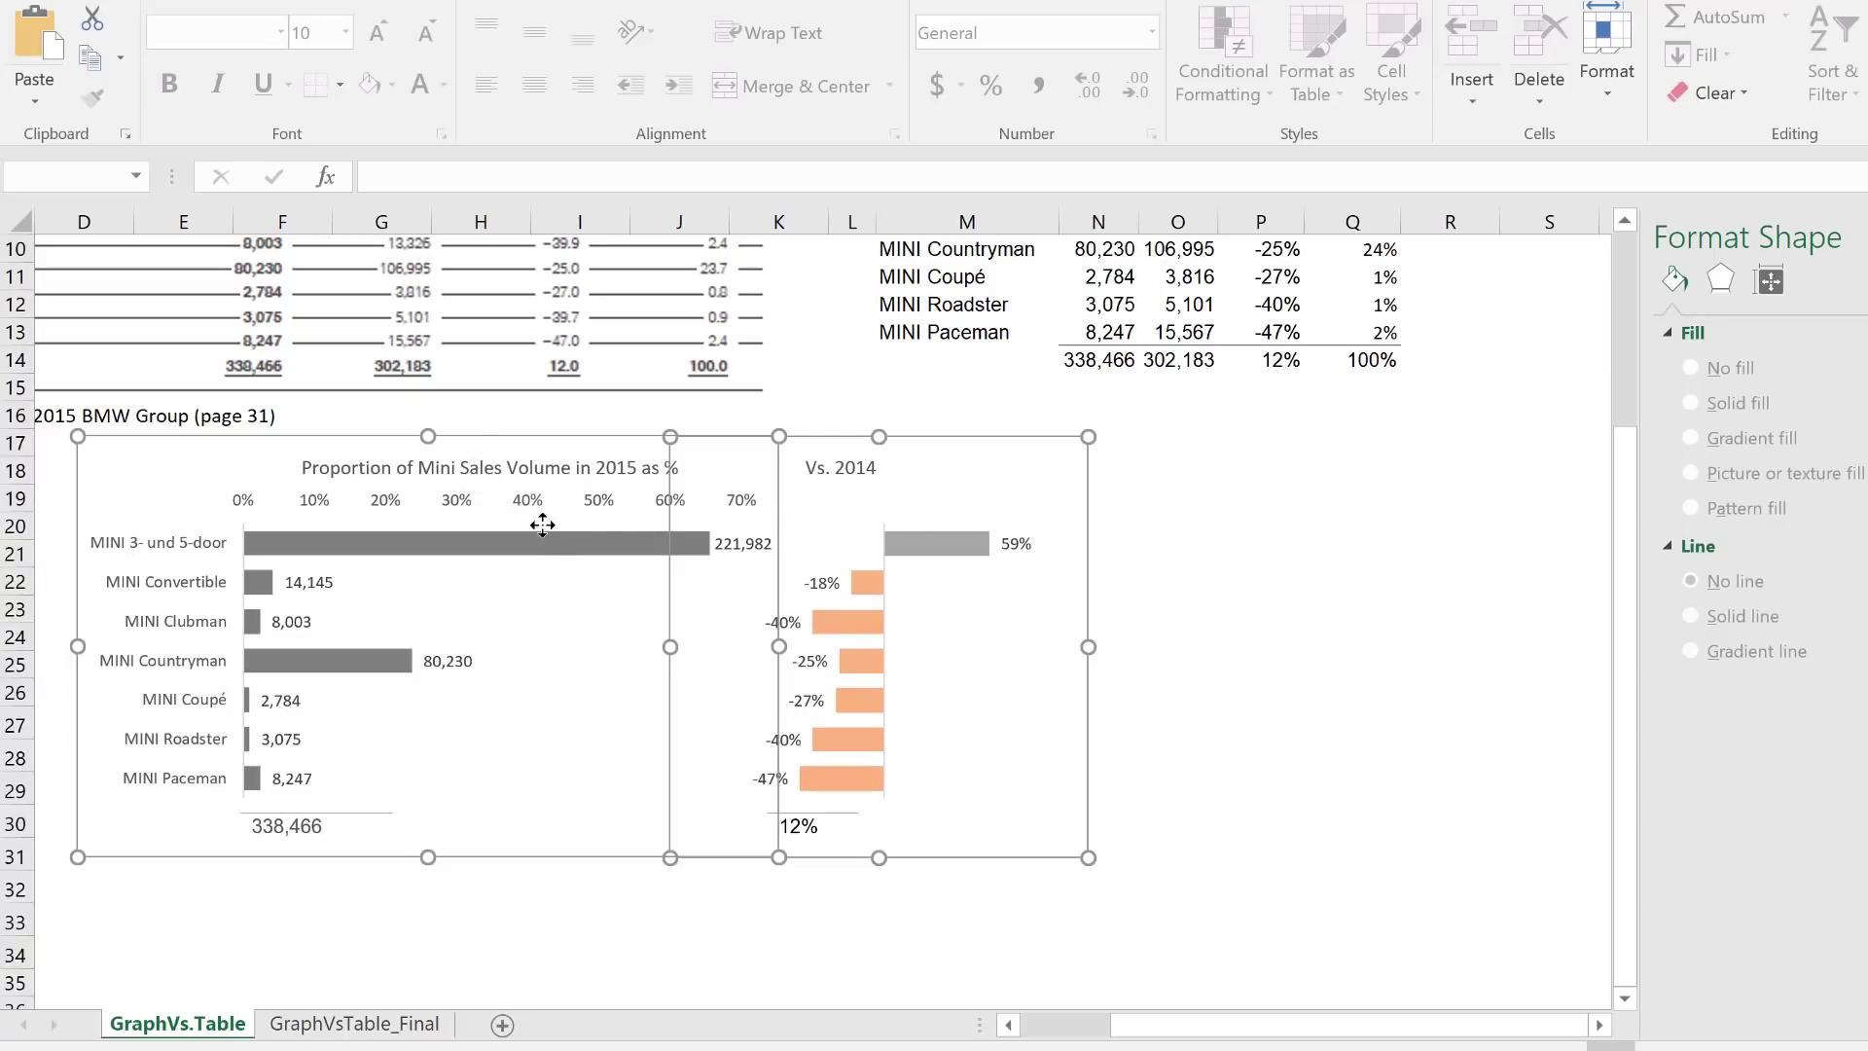
right_click(561, 436)
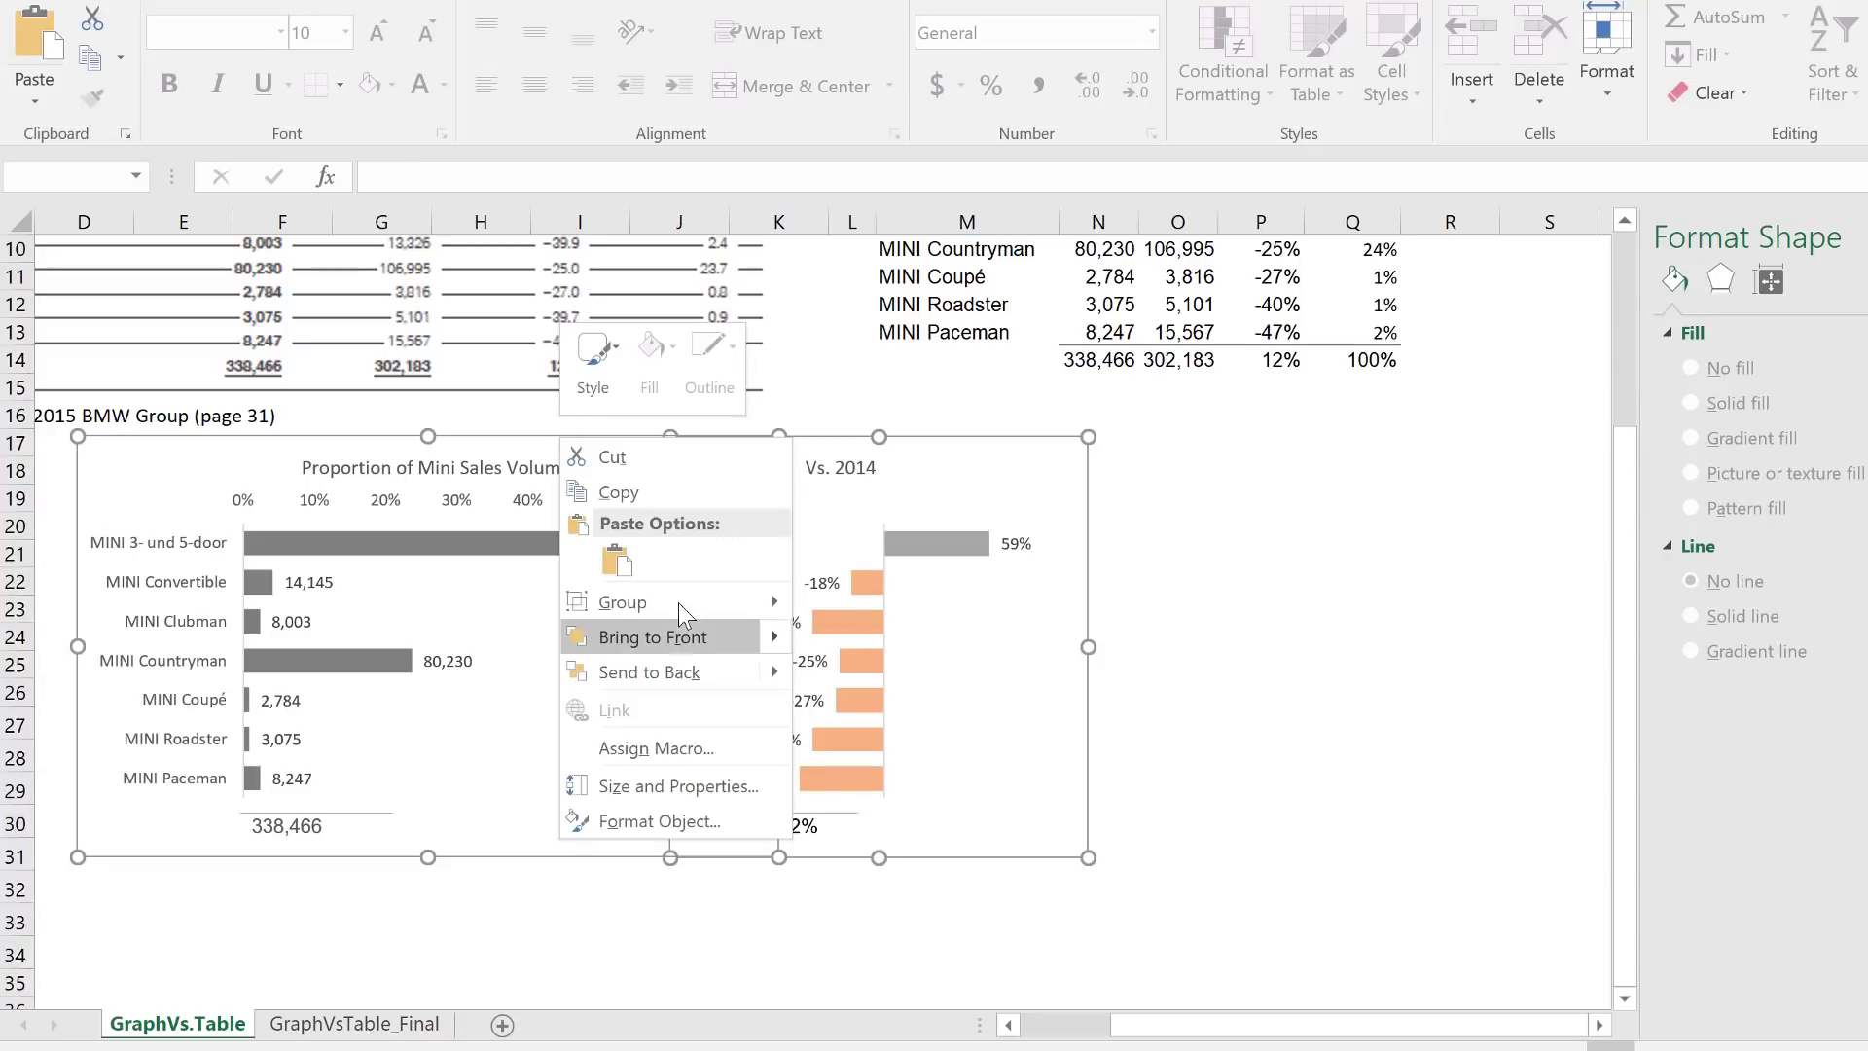
mouse_move(680, 597)
click(825, 597)
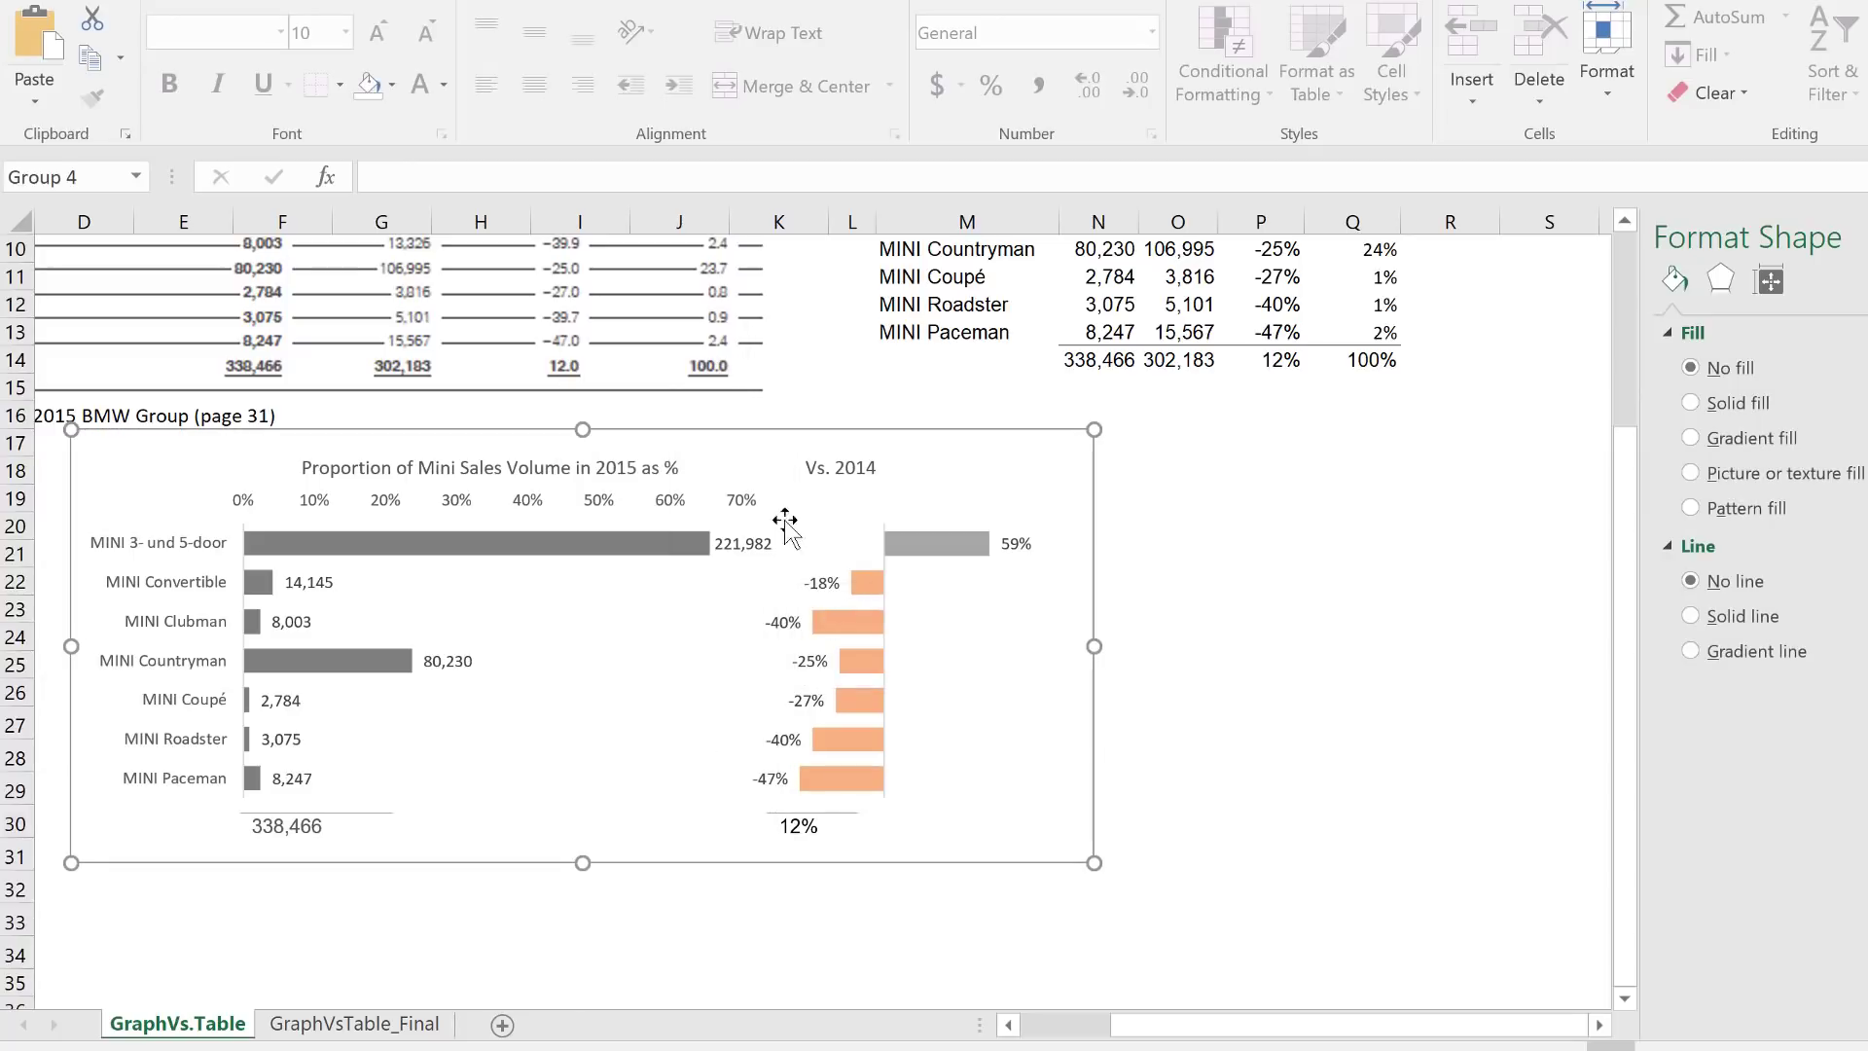
drag(738, 429, 742, 471)
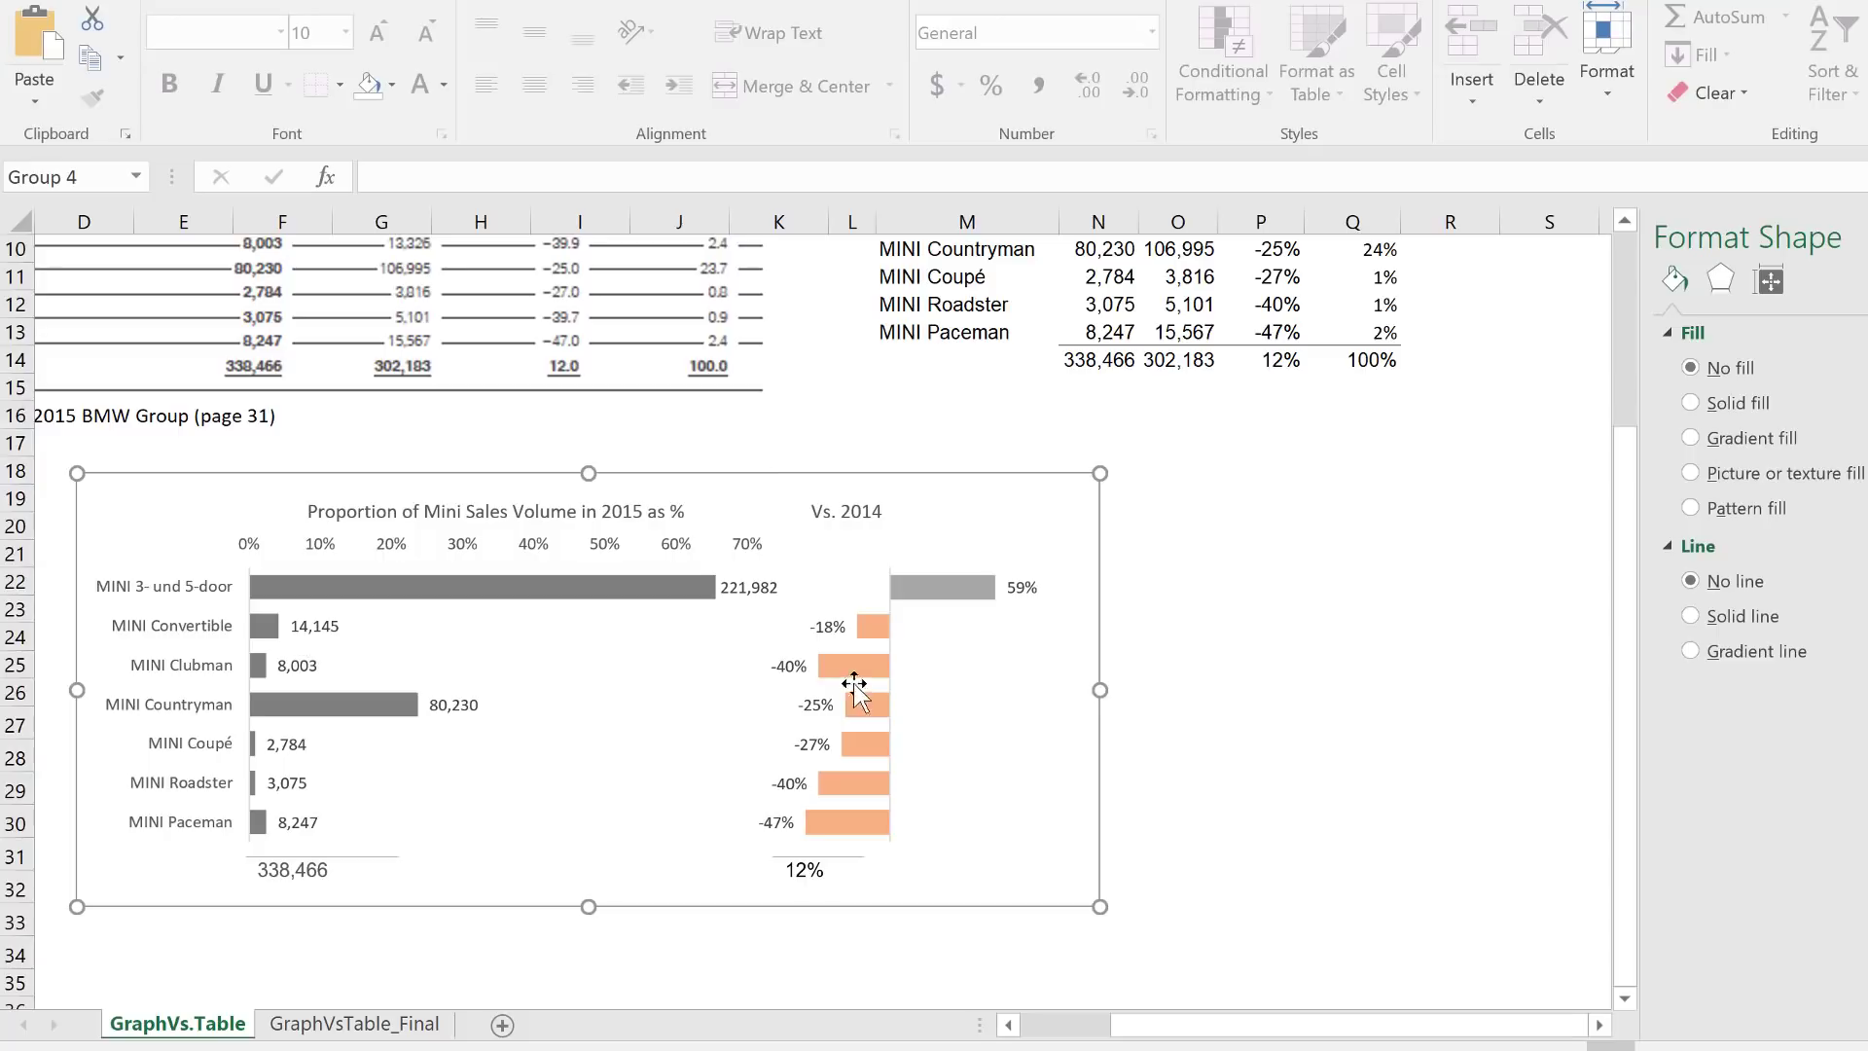
click(823, 419)
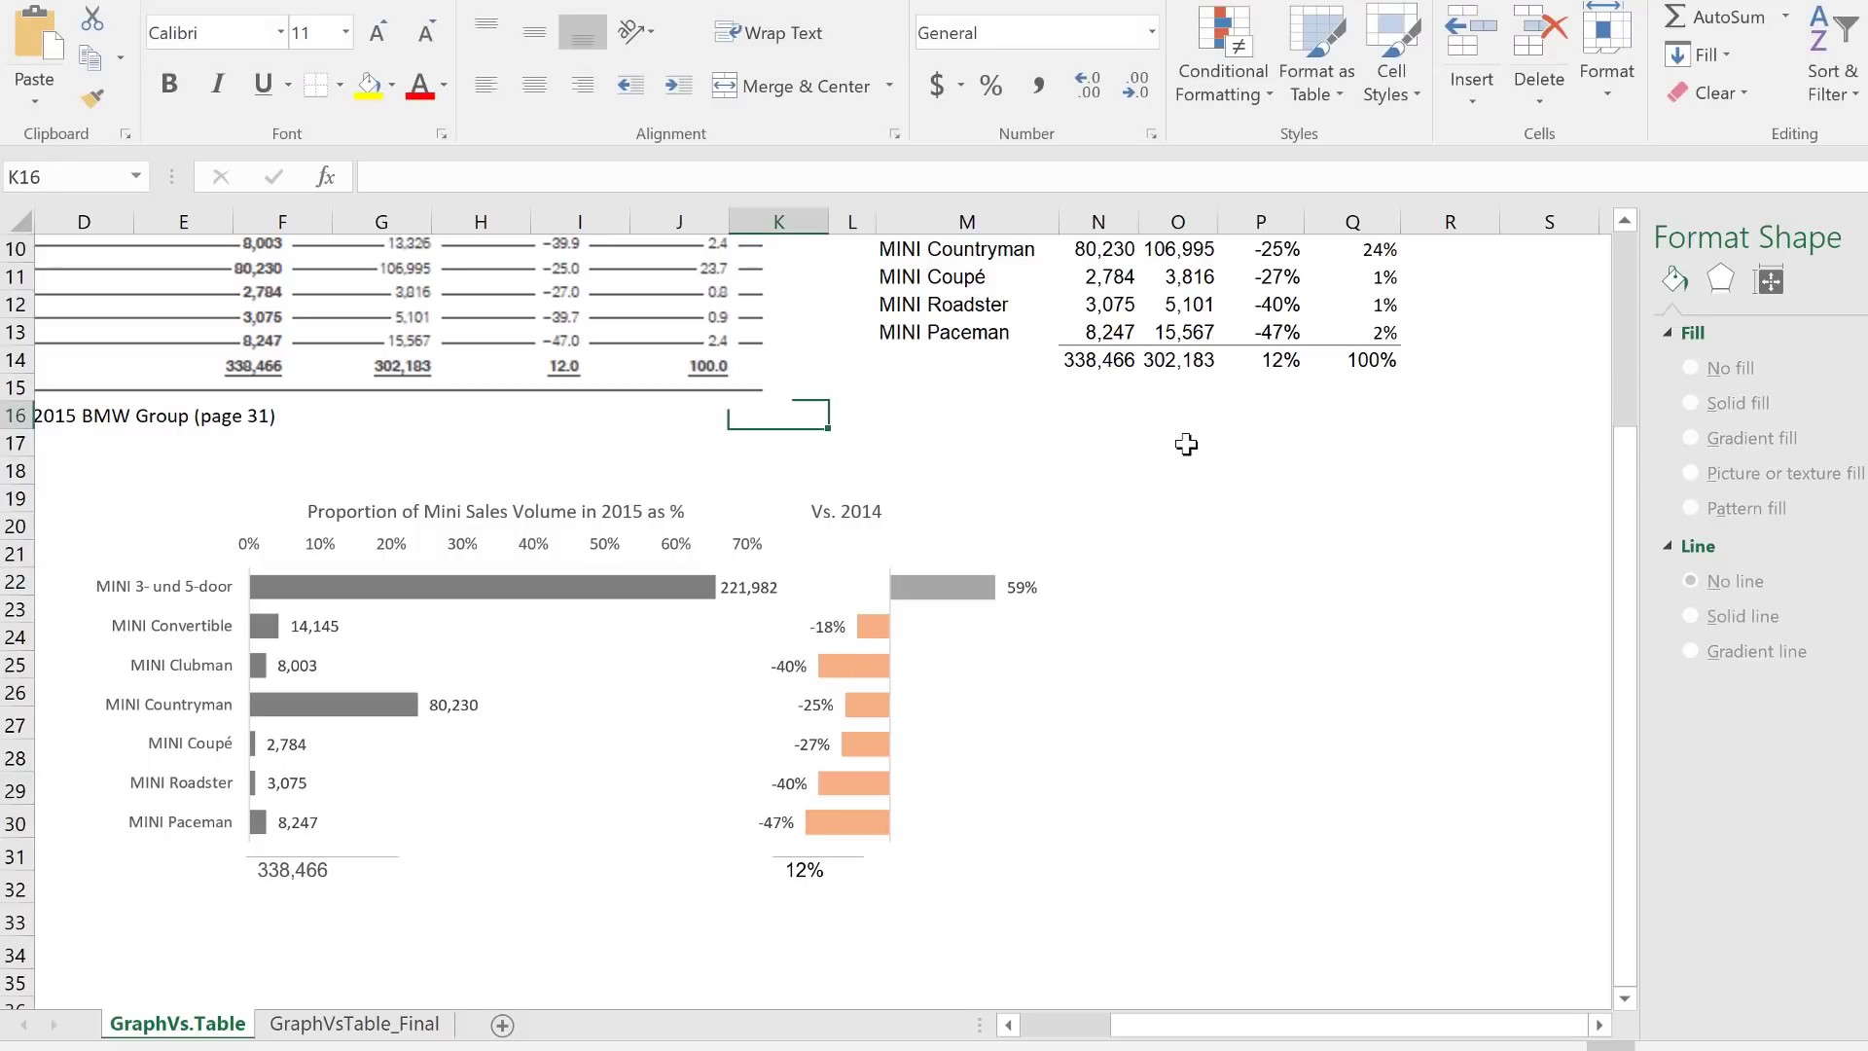
Test the chart's response by setting MINI Countryman's 2014 volume in O10 to 70000, and undo the change
scroll(823, 419, up, 2)
click(1177, 424)
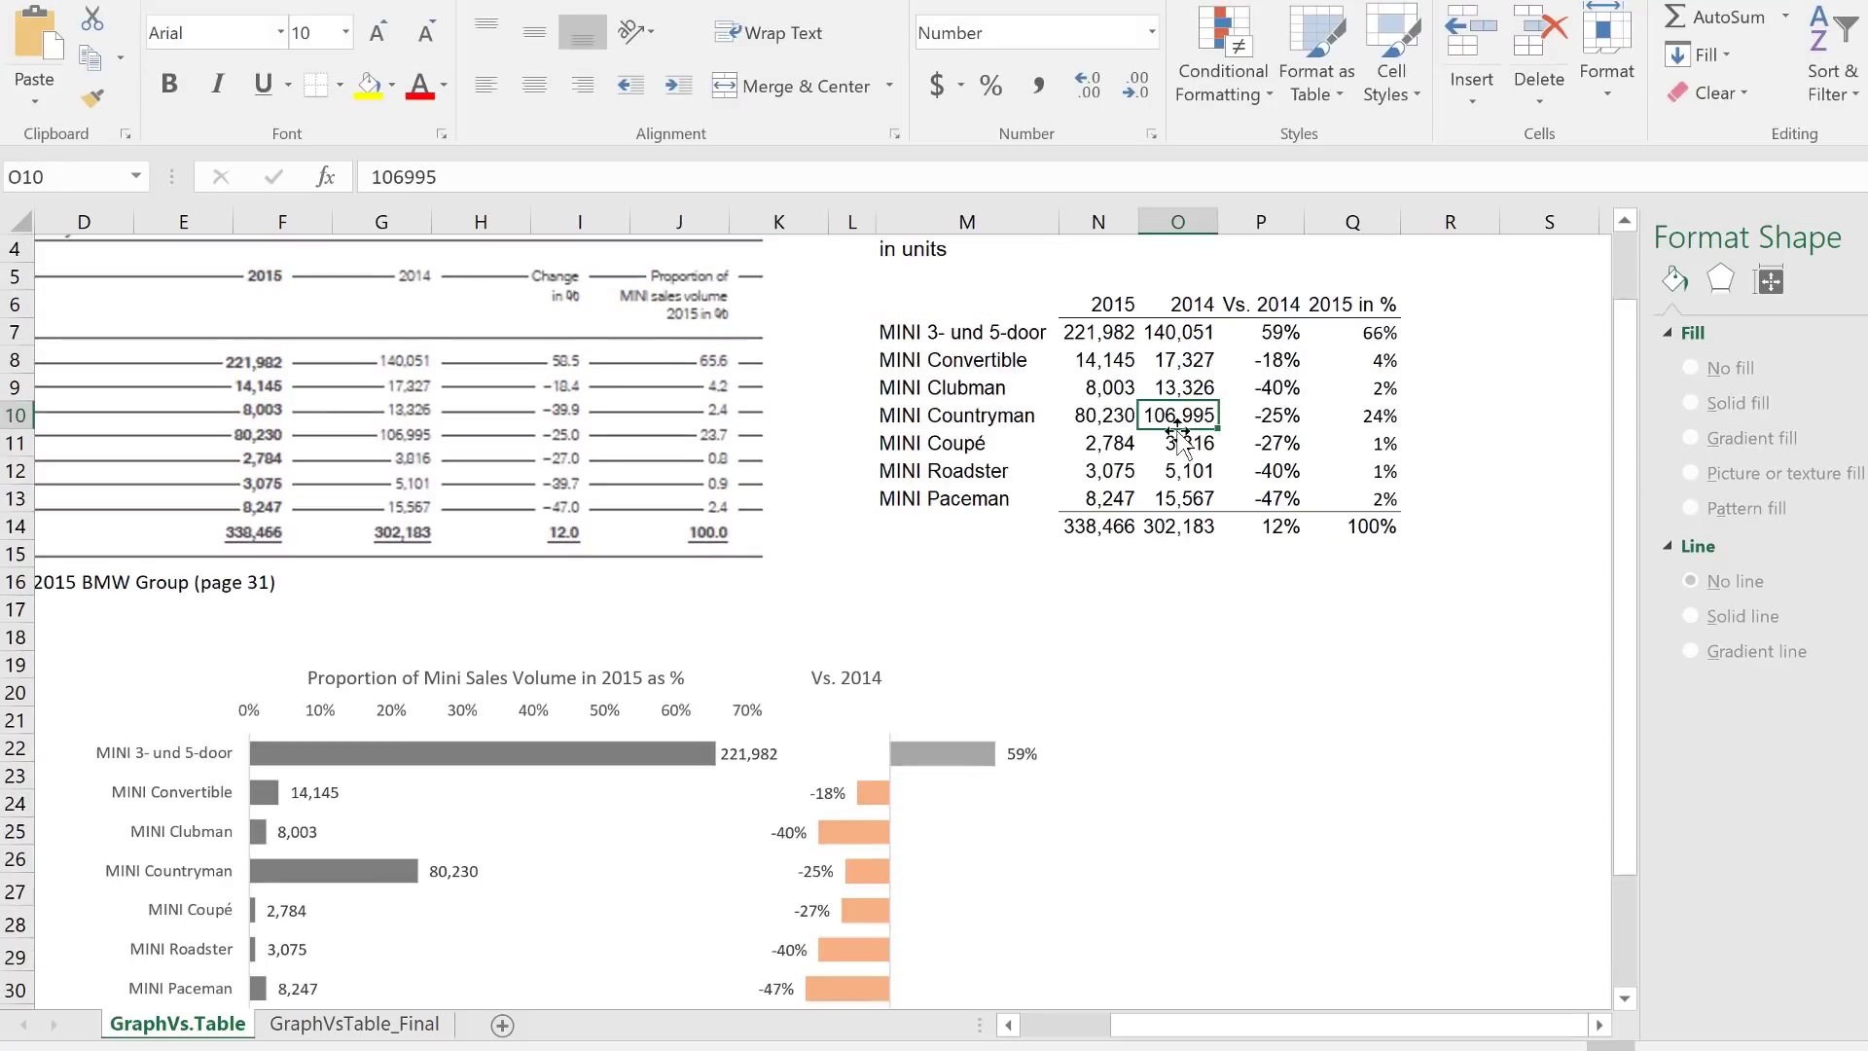
text(7000)
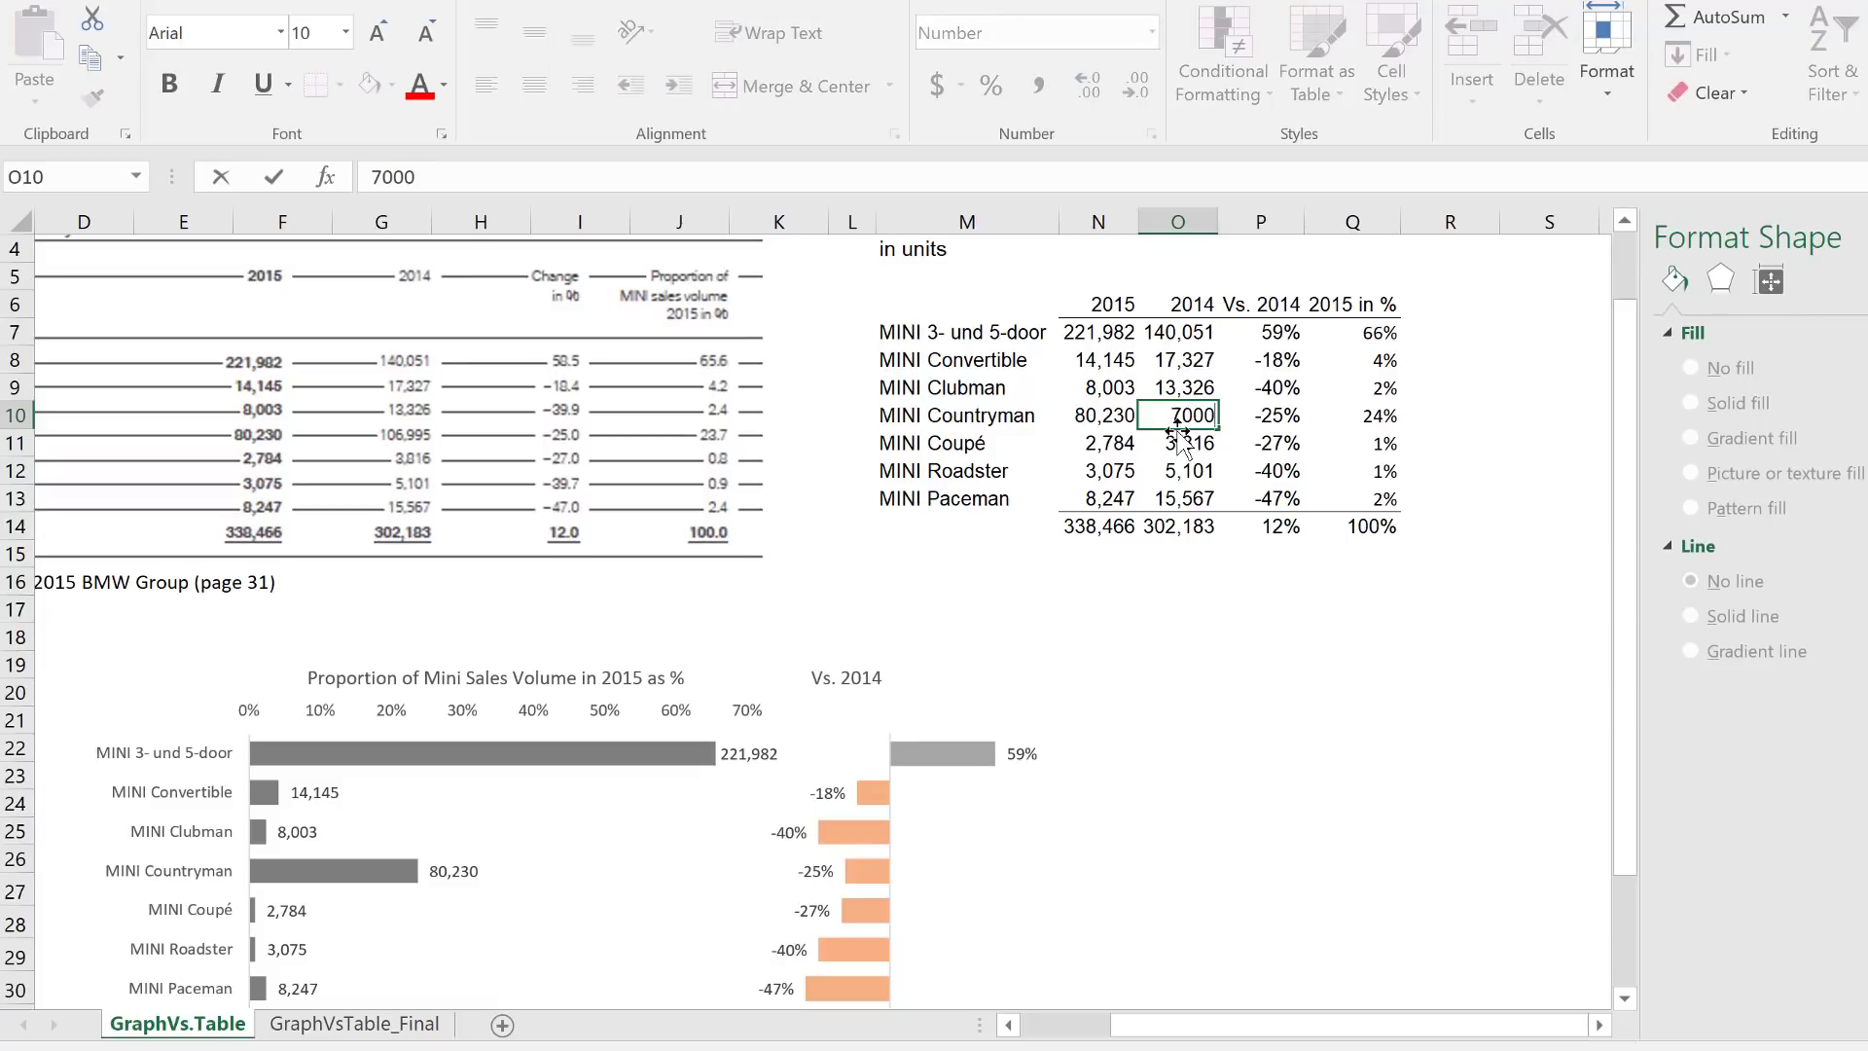
text(0)
key(Return)
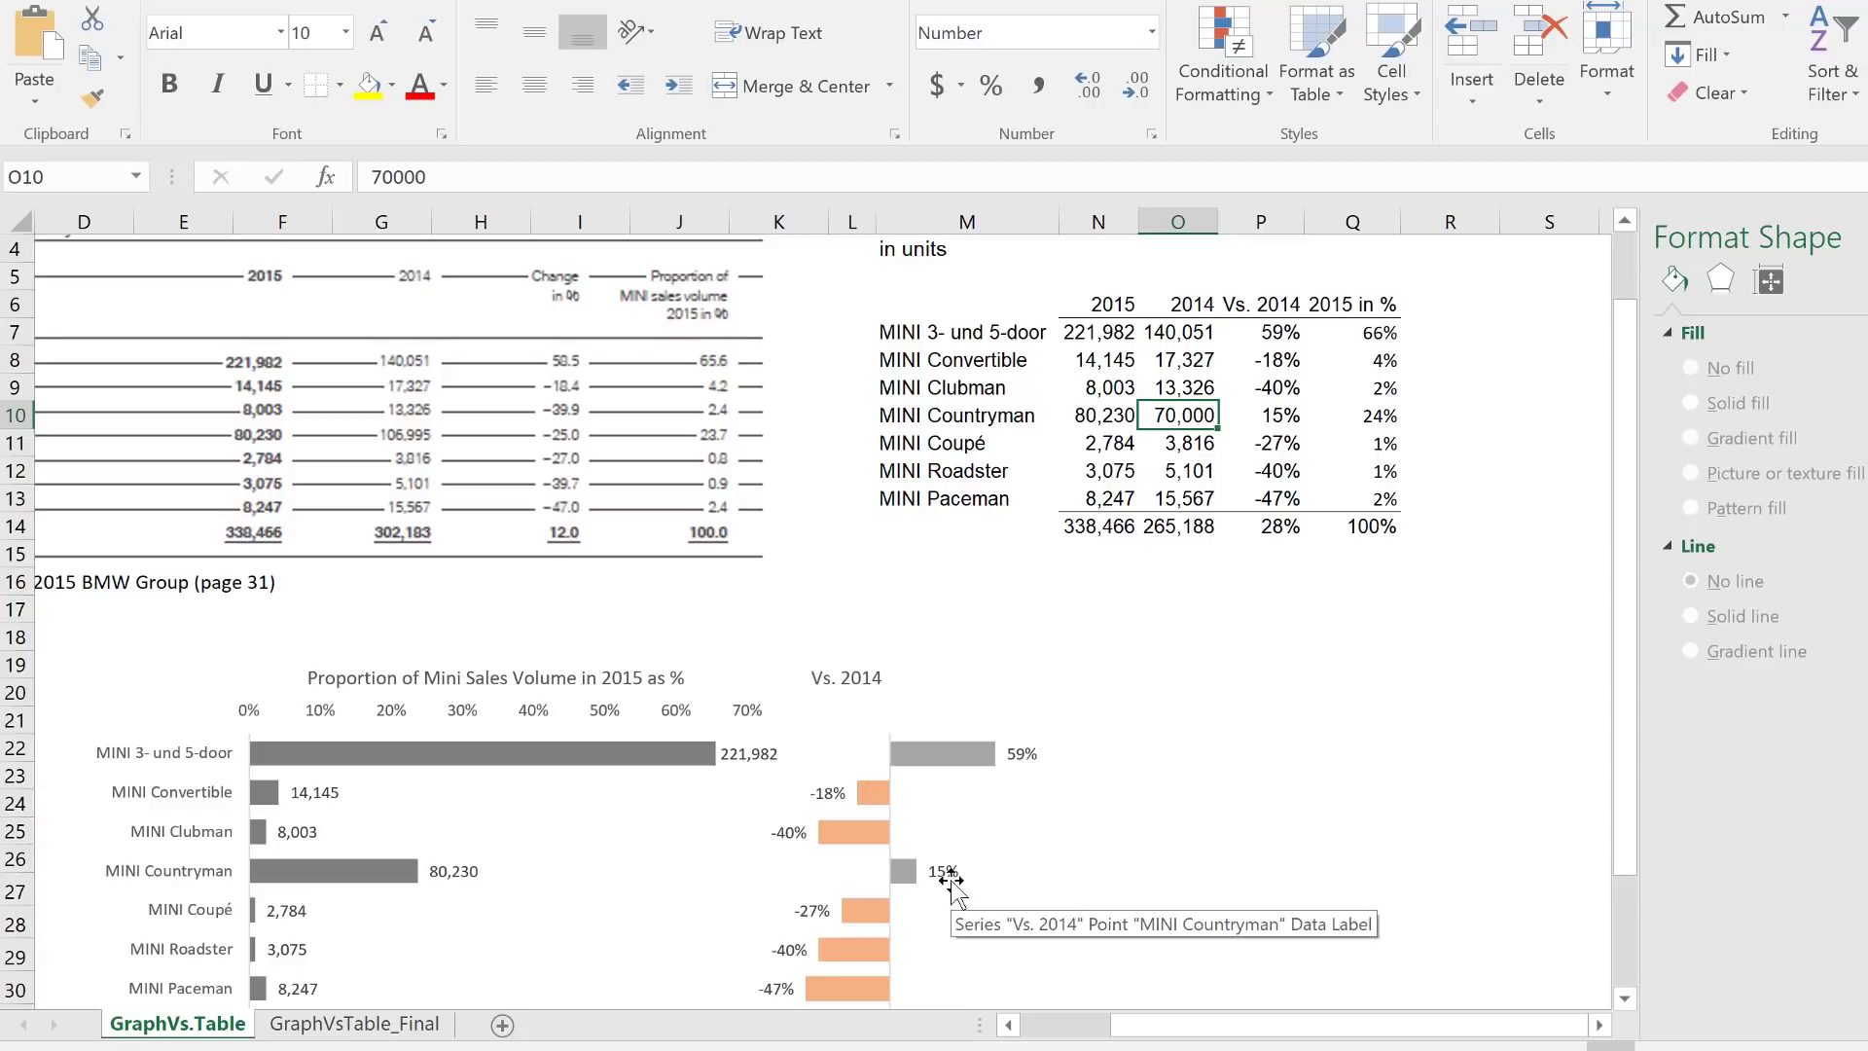
key(ctrl+z)
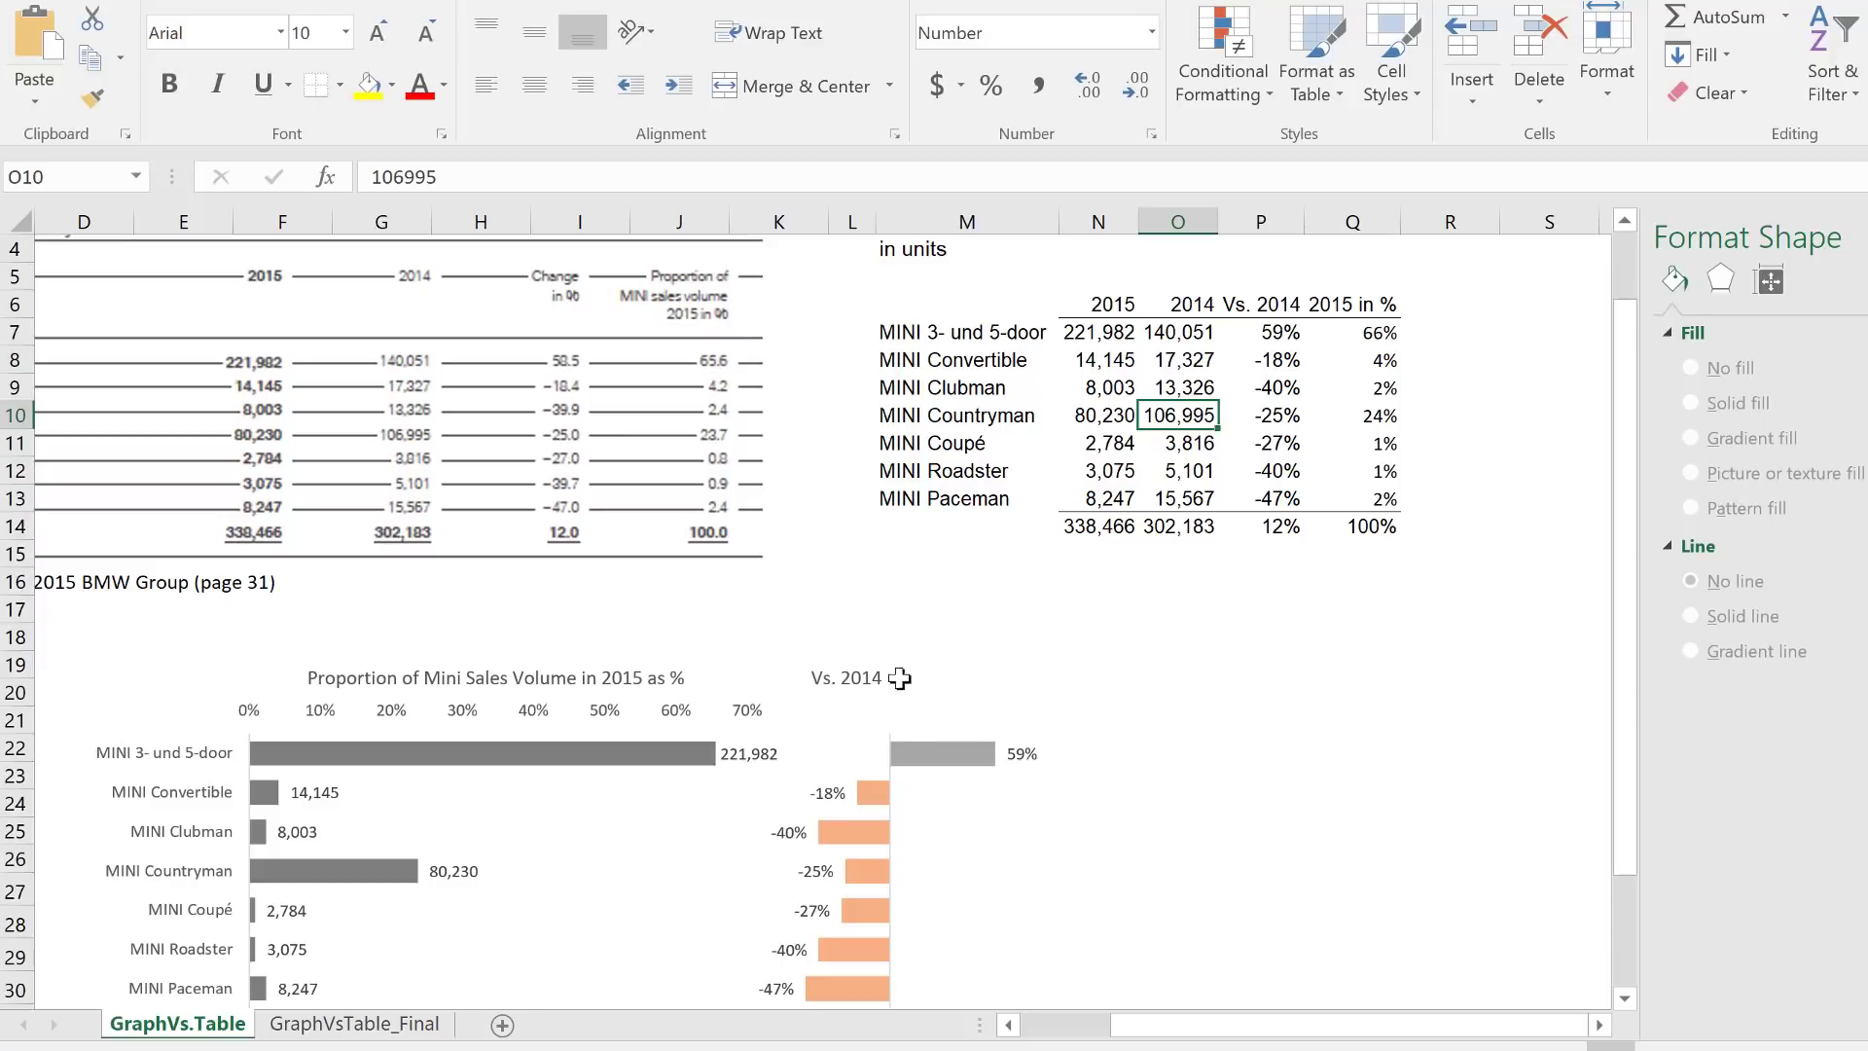
scroll(977, 583, down, 2)
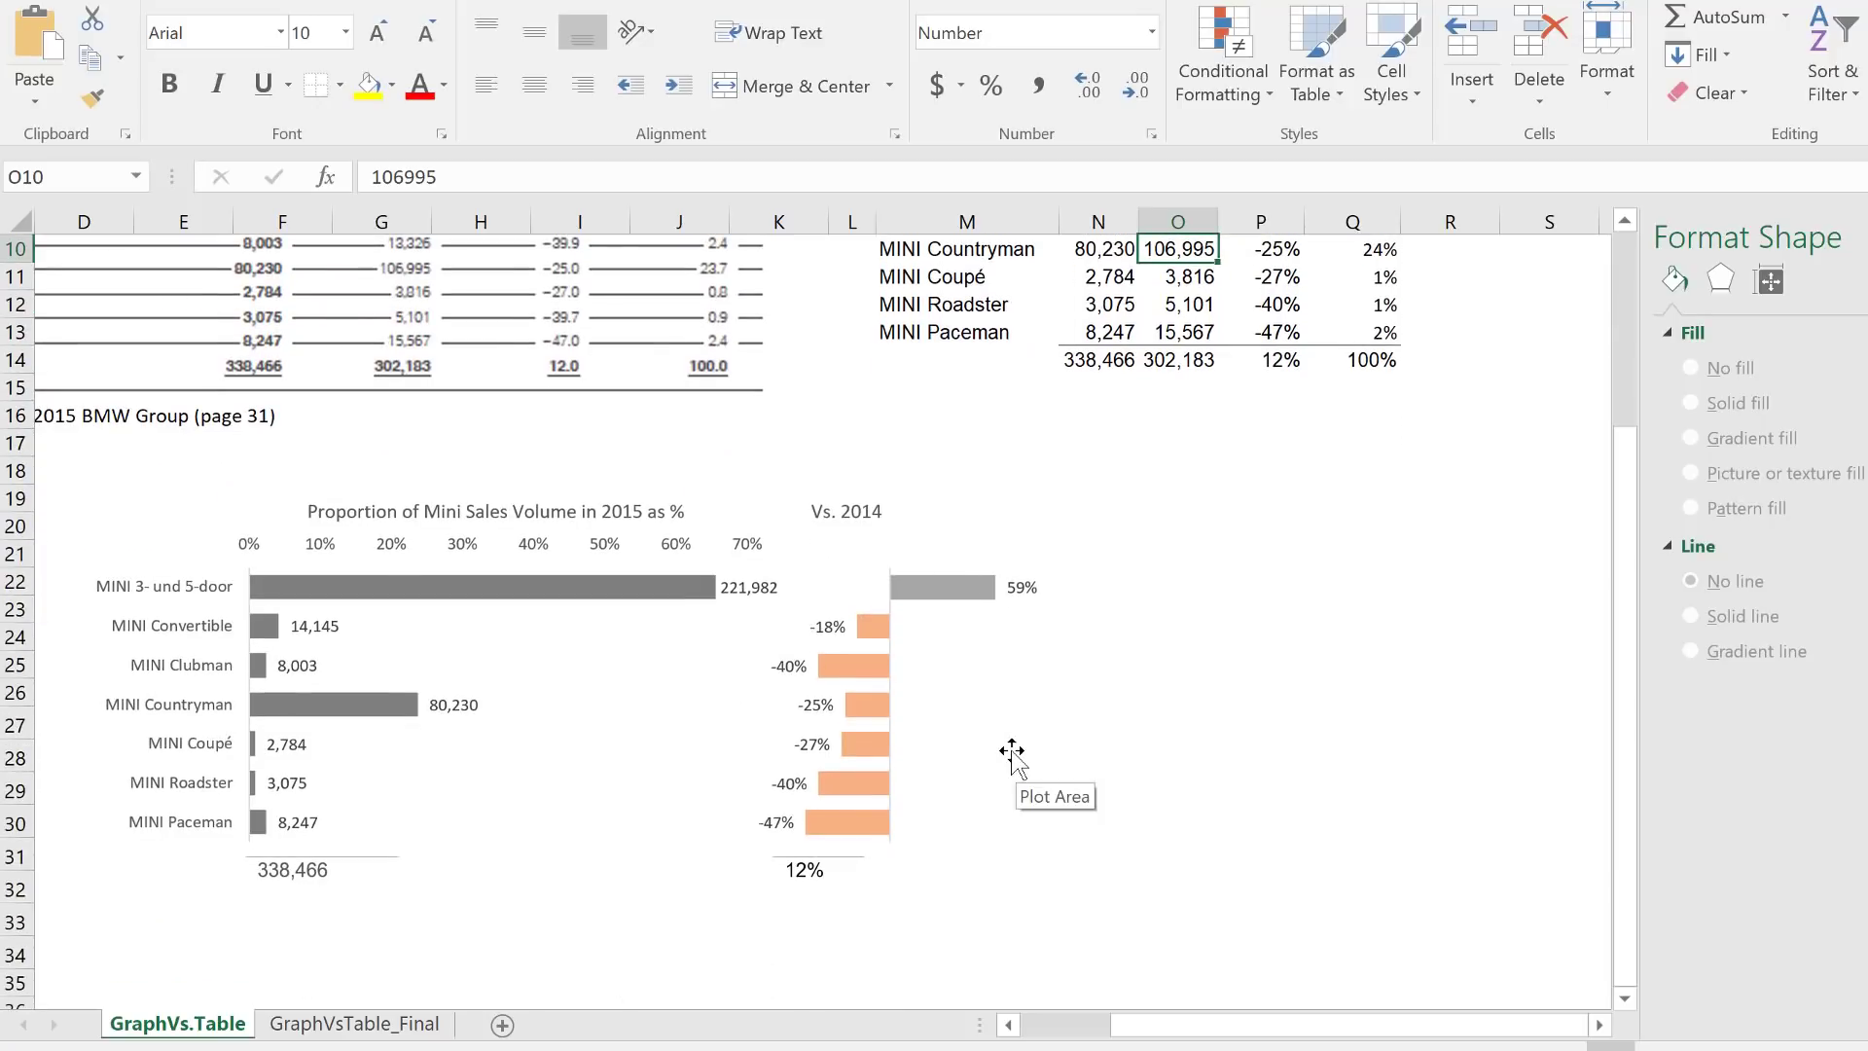